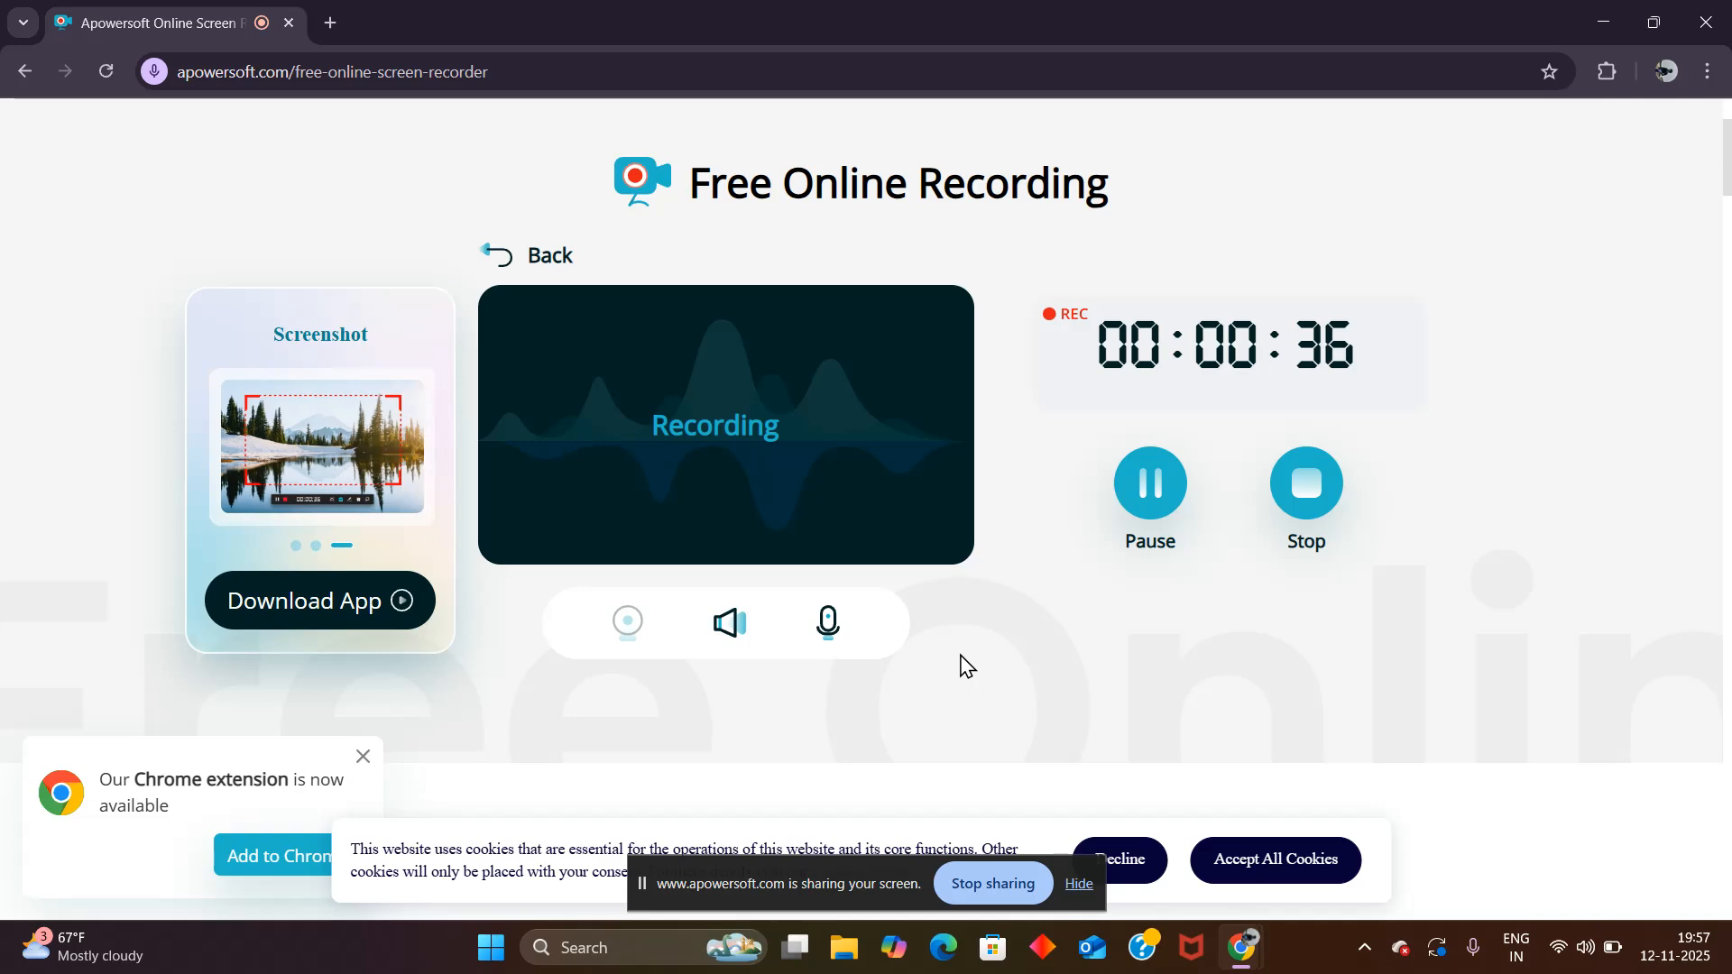
# Step: Switch to TallyPrime, launching it from the desktop and continuing in Educational Mode
pyautogui.scroll(-5, 966, 666)
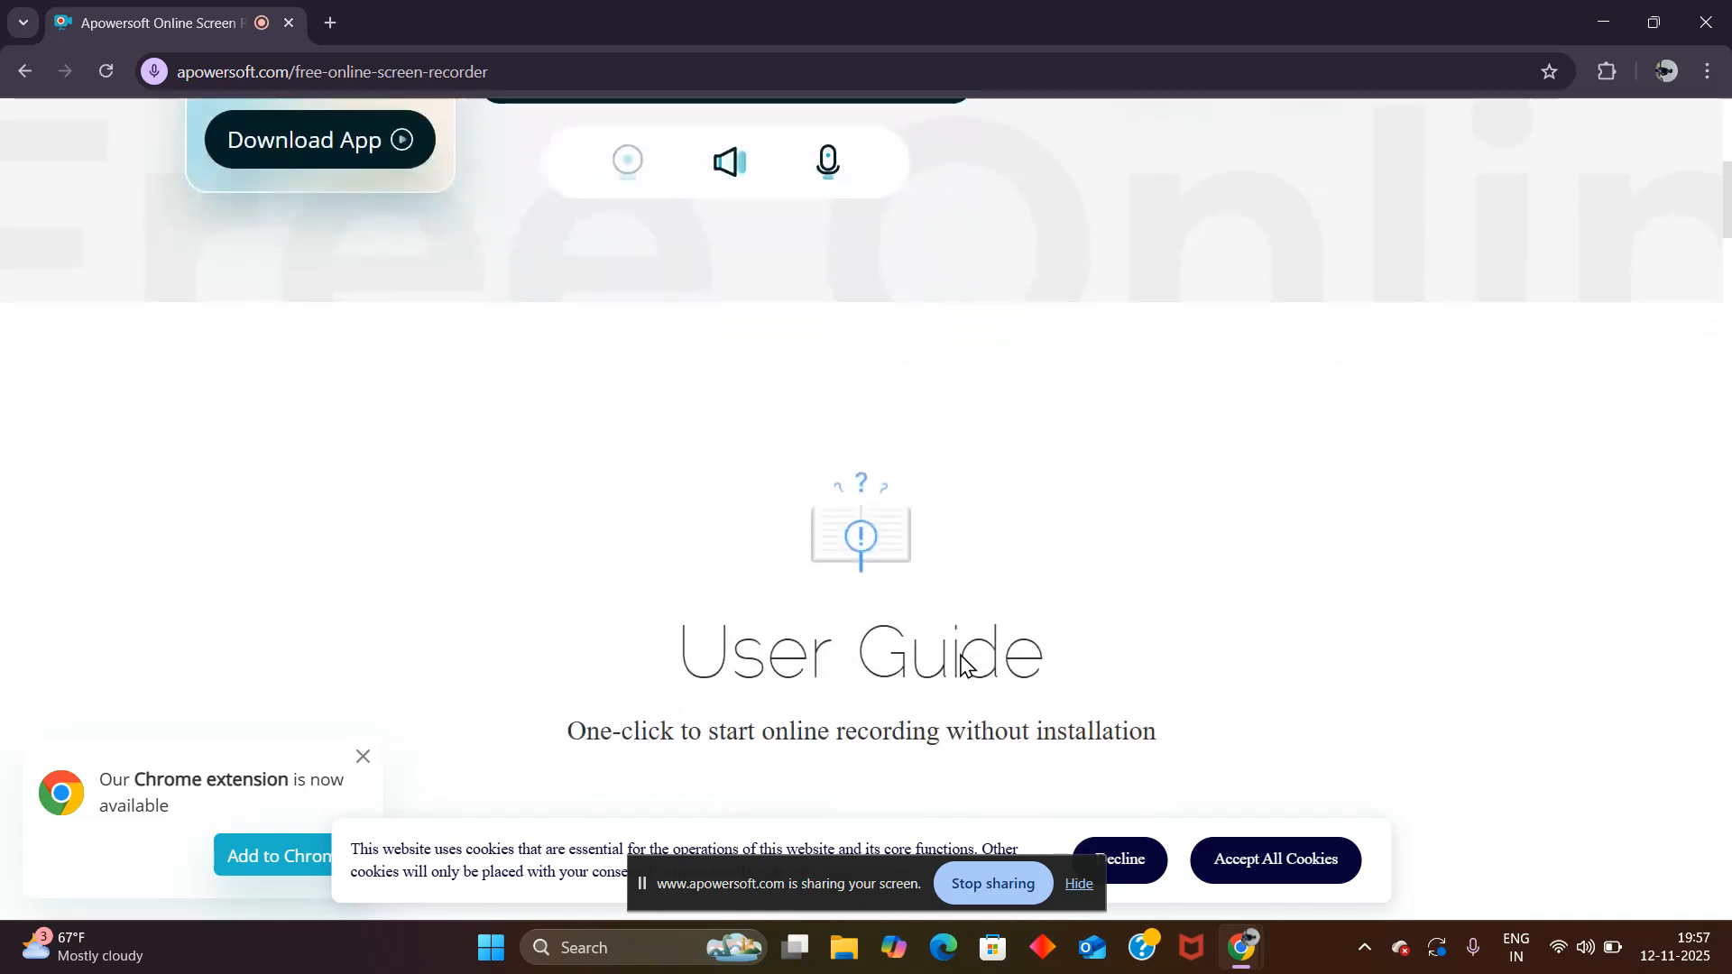
pyautogui.press('super+d')
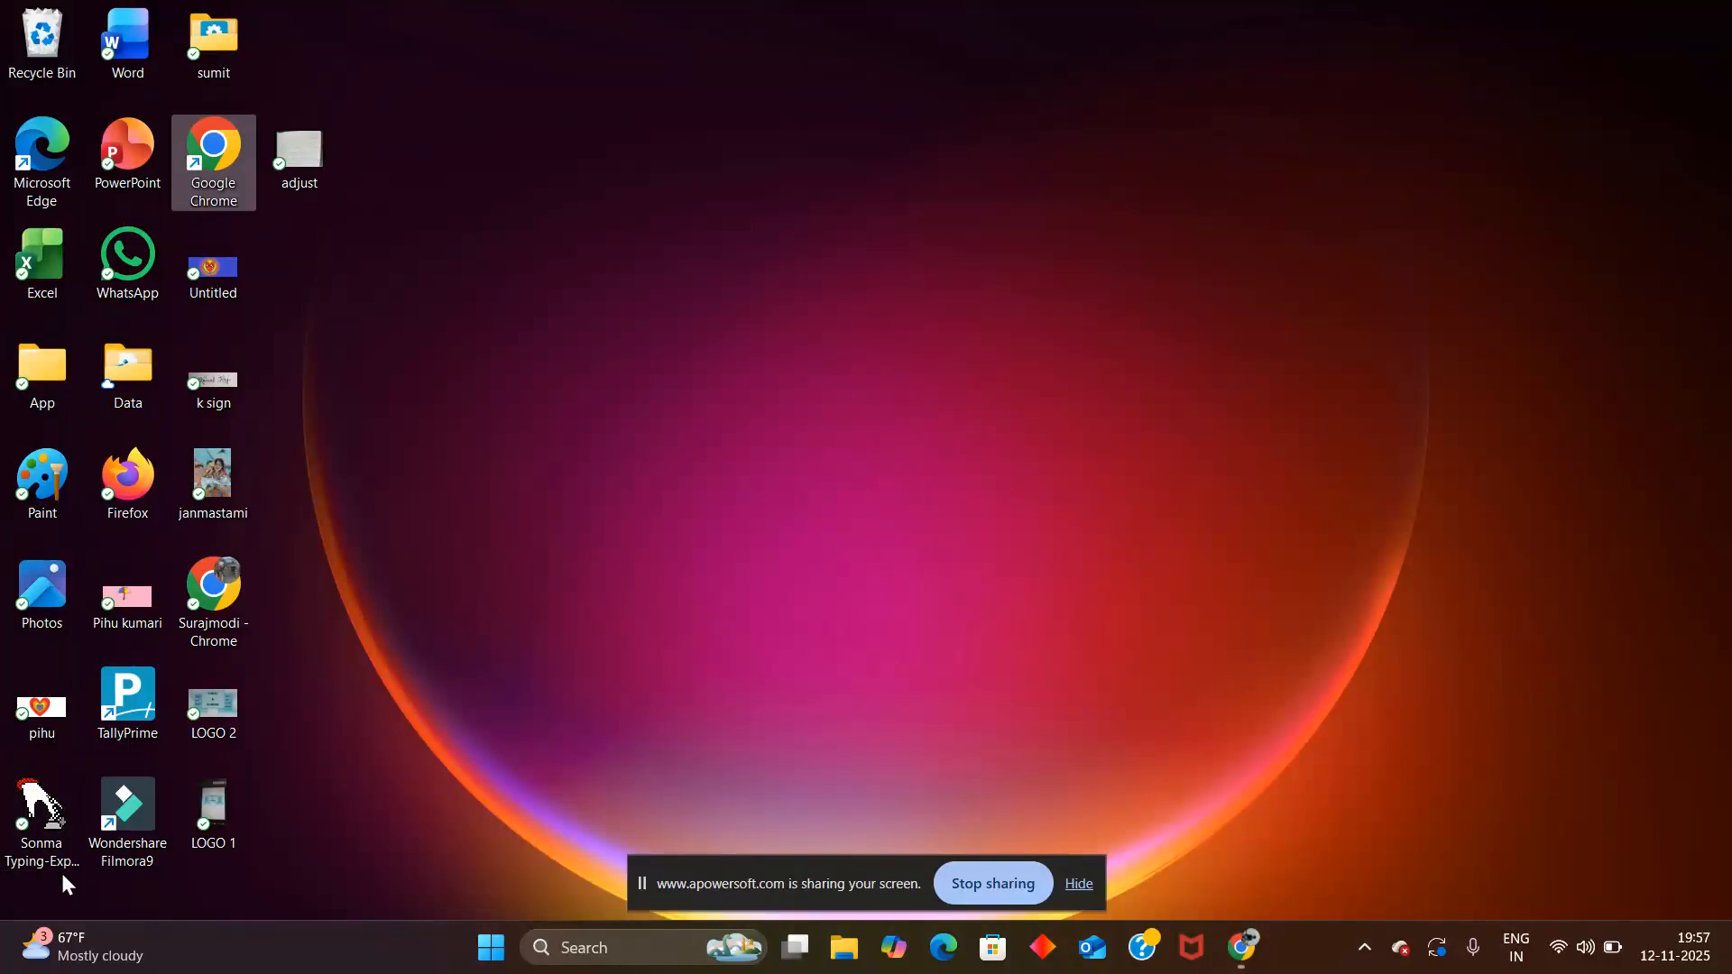
pyautogui.press('super')
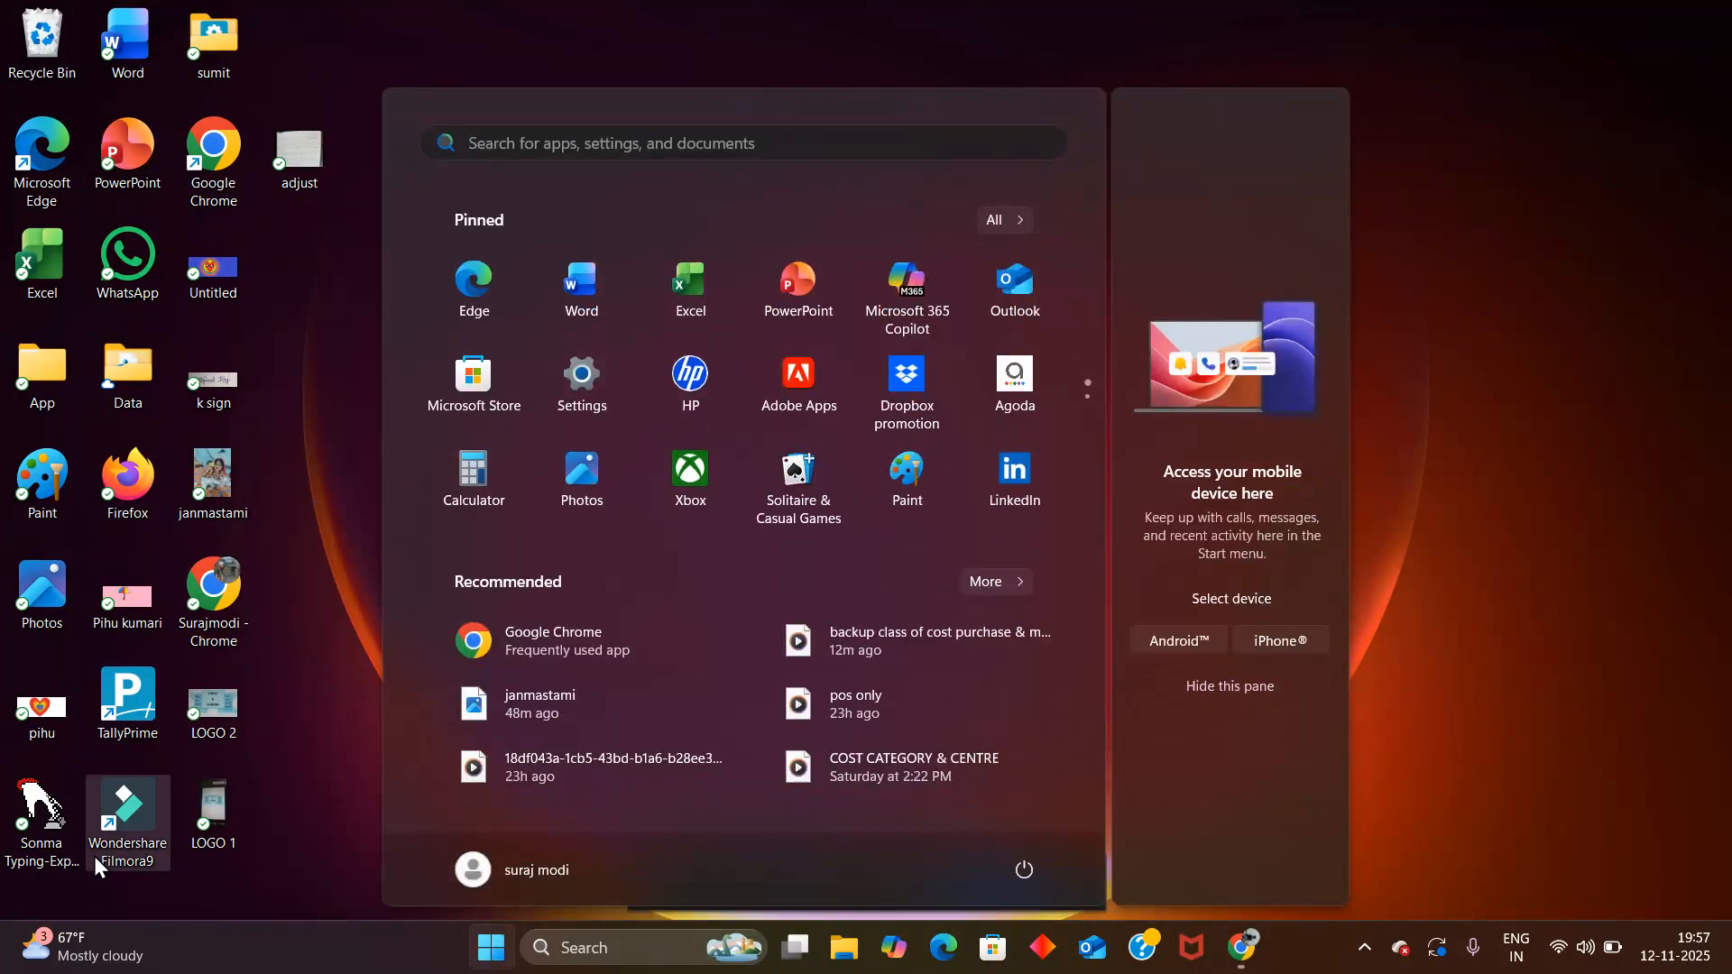
pyautogui.write('t')
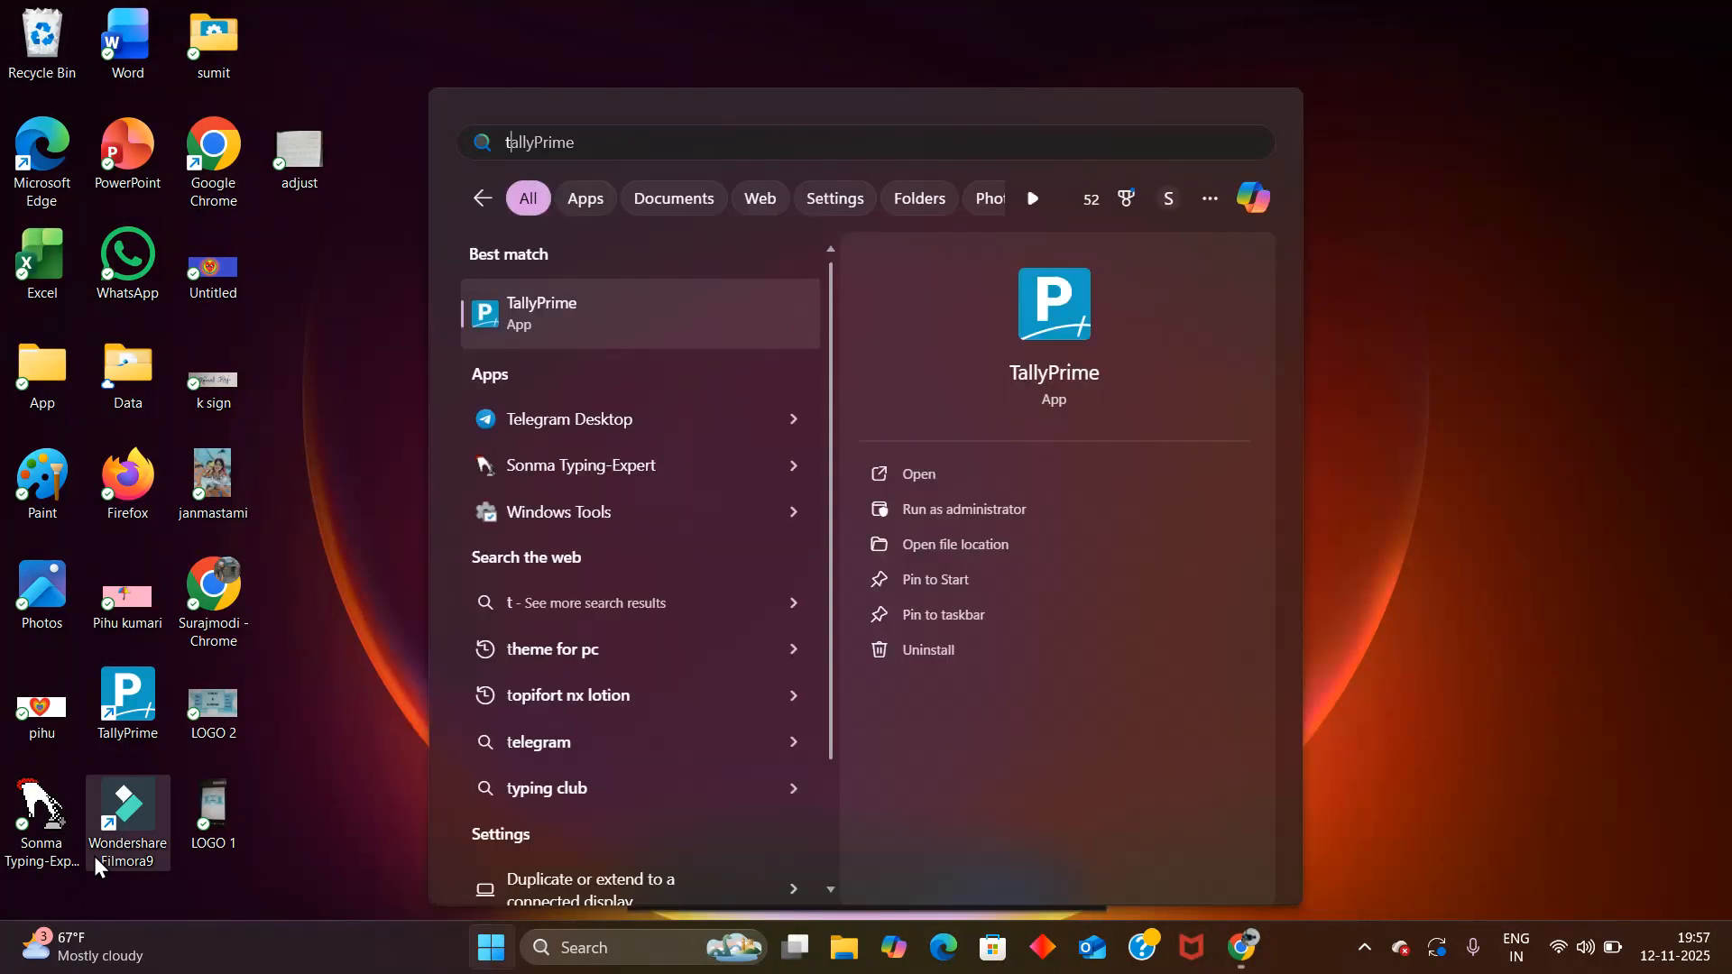
pyautogui.press('Return')
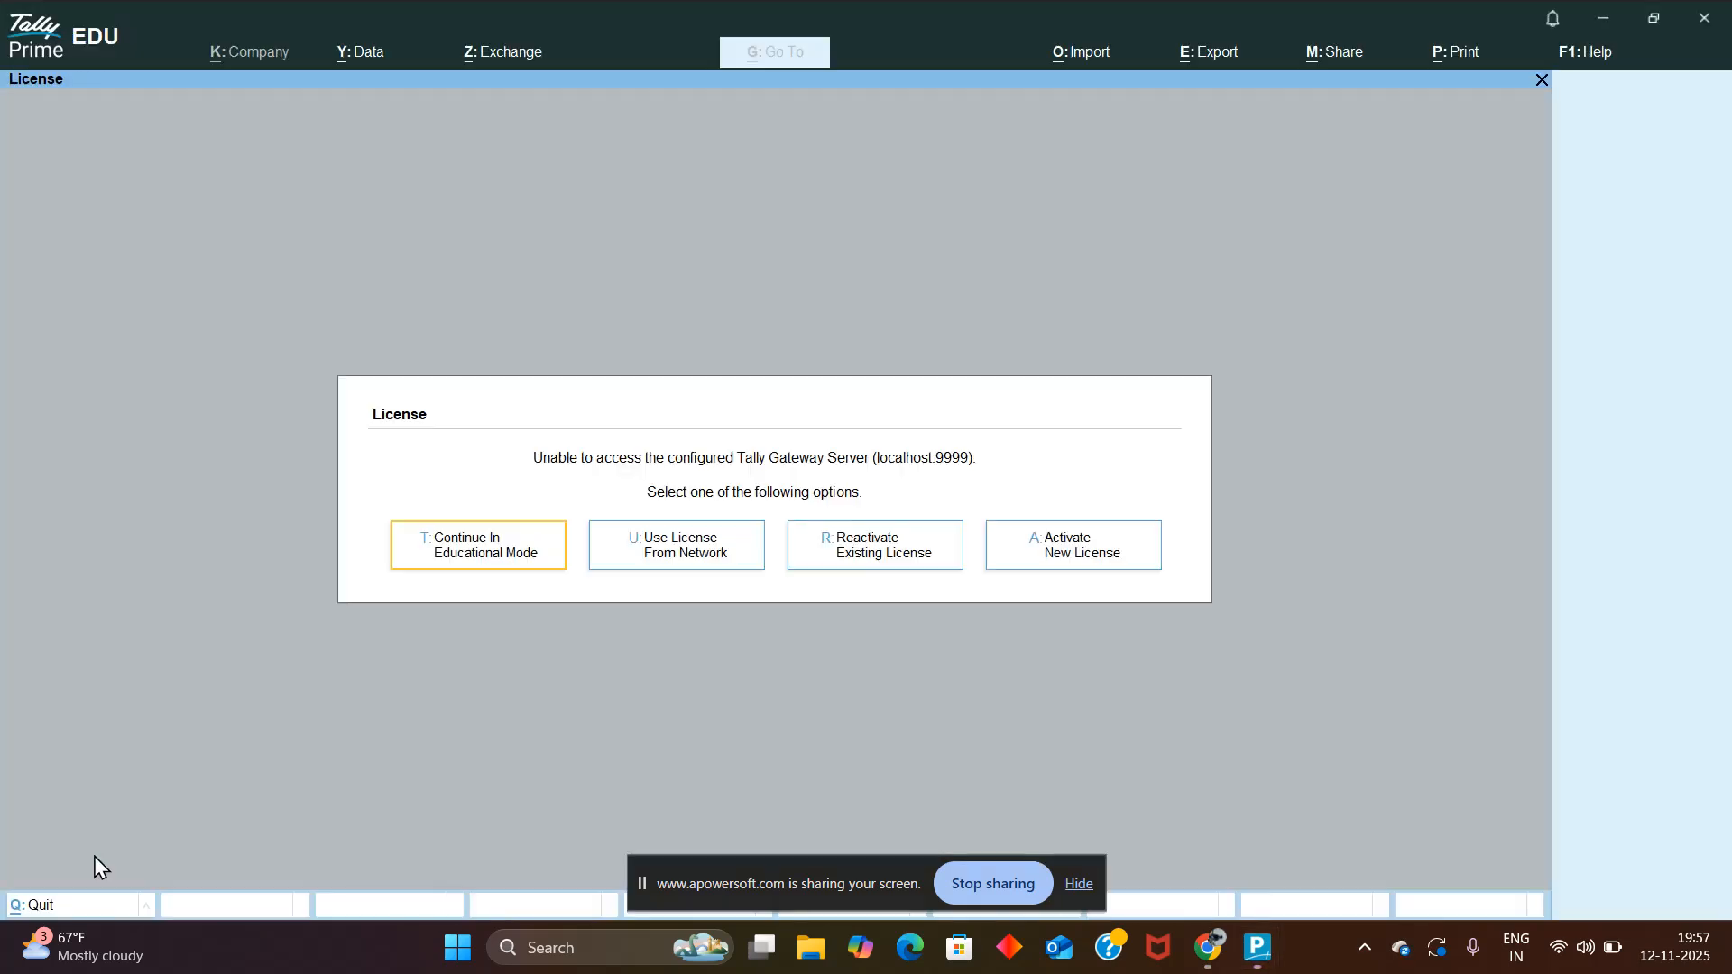
pyautogui.press('Return')
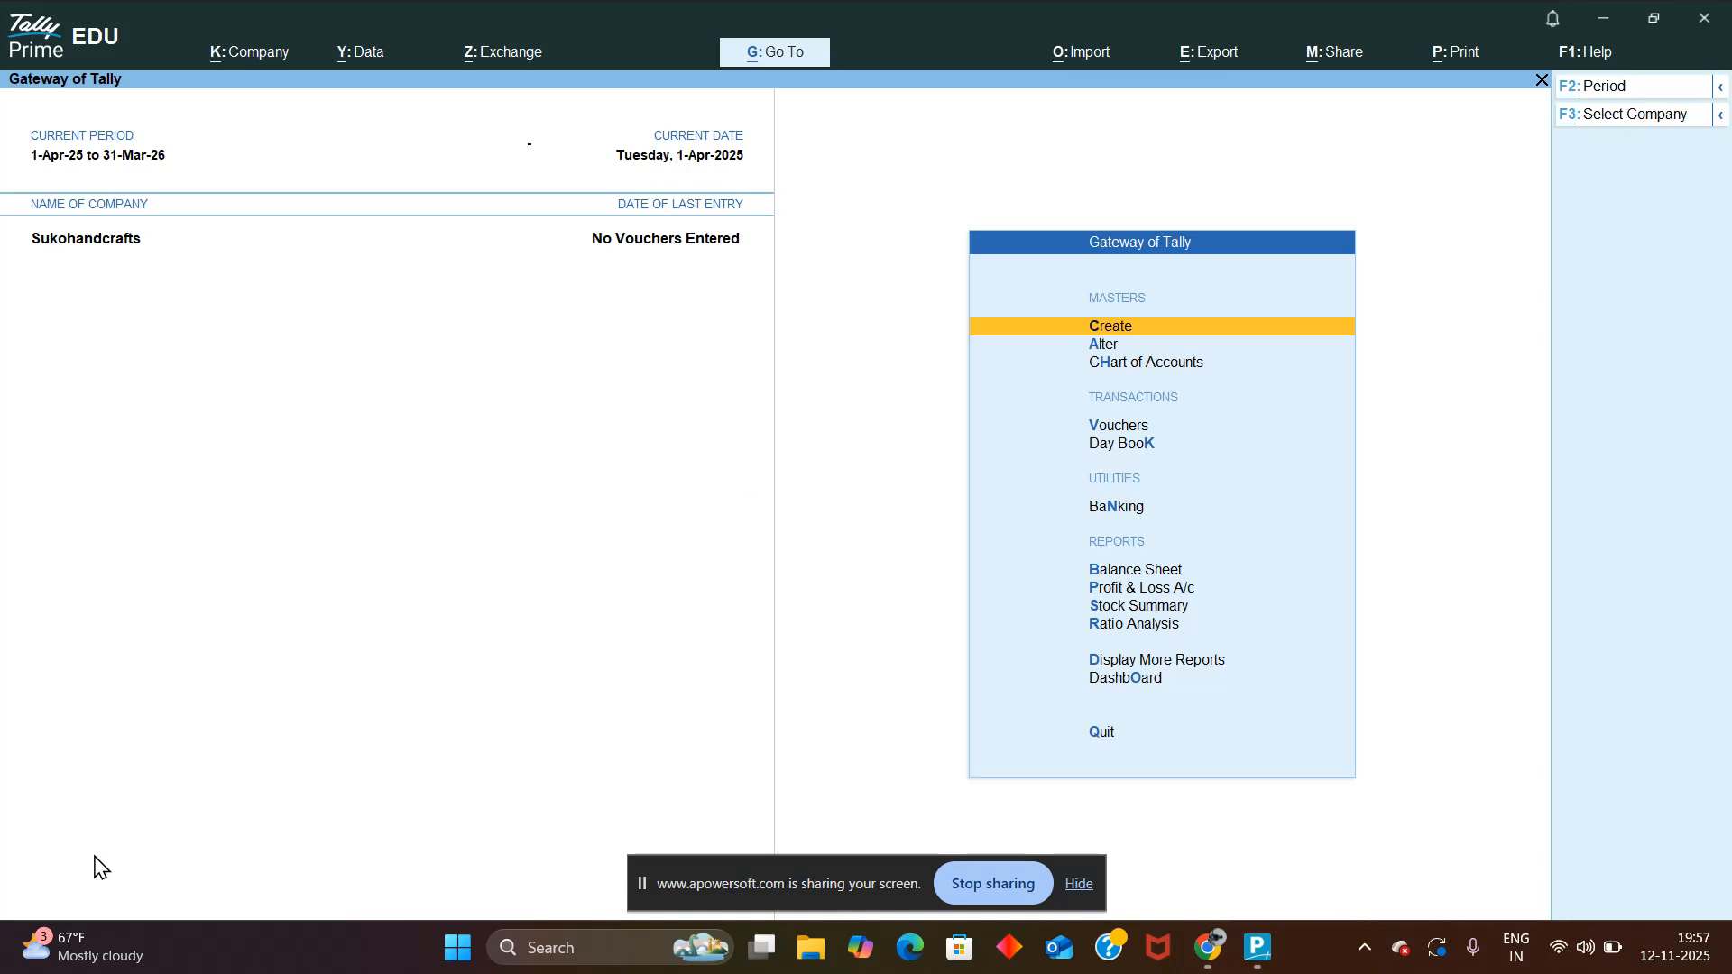
# Step: Load the Point of Sale company from the list of companies
pyautogui.hotkey('alt', 'F3')
pyautogui.press('Return')
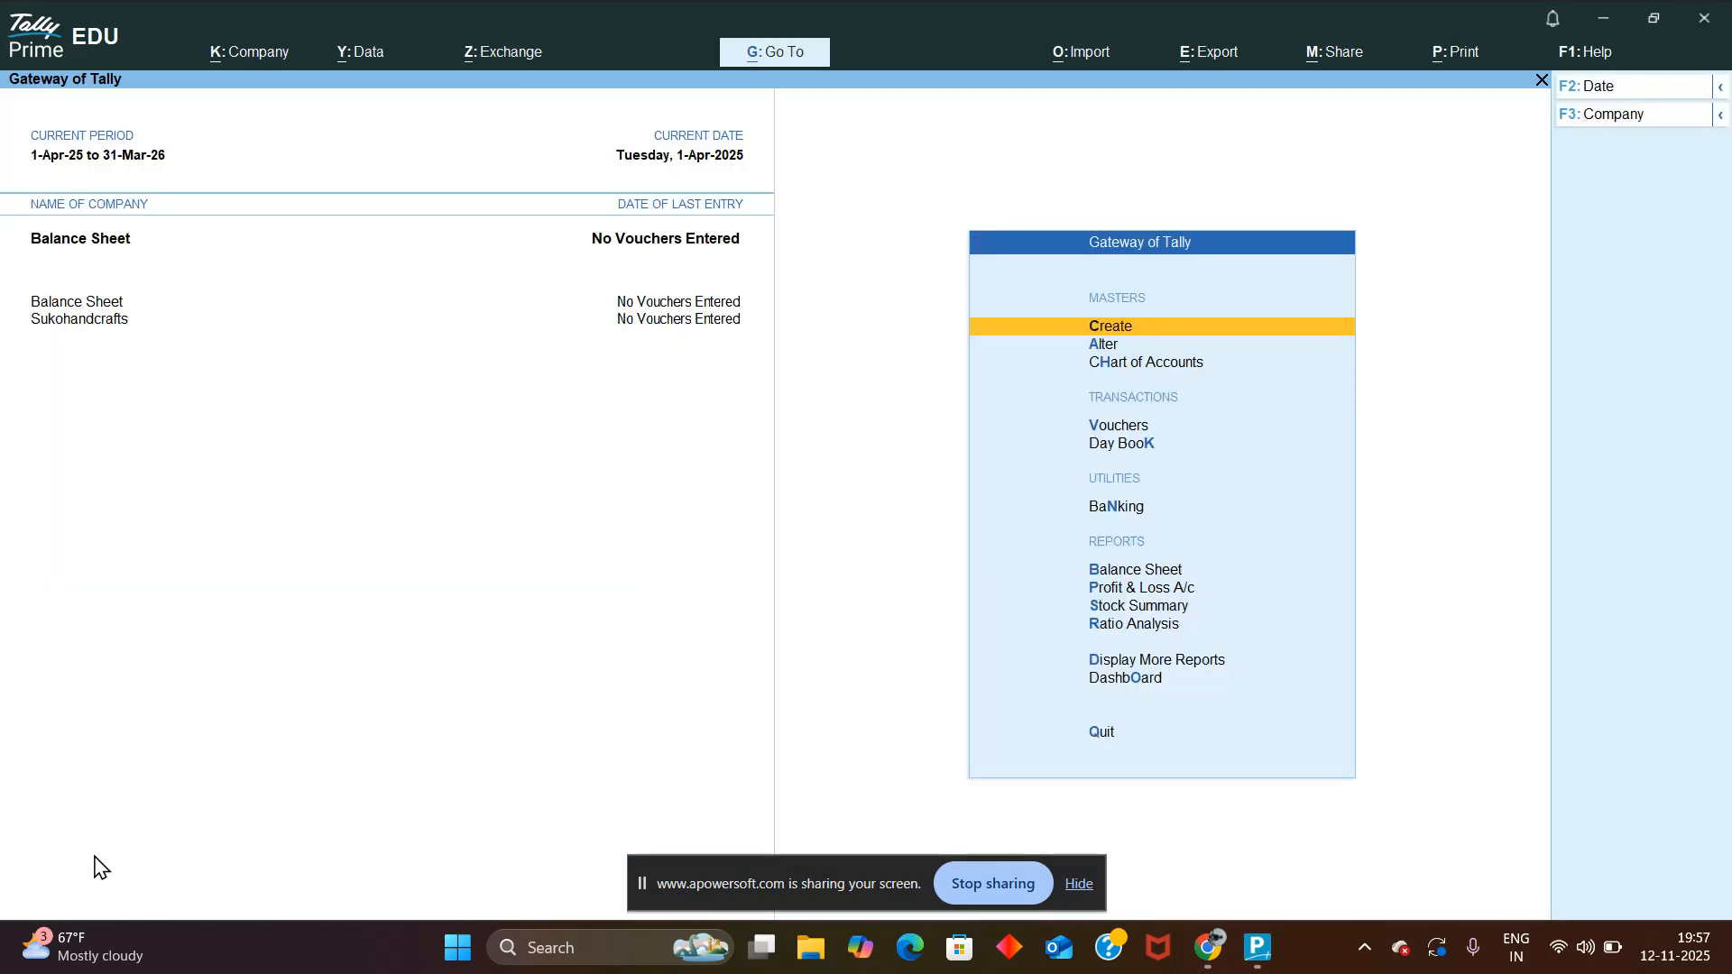
pyautogui.press('alt')
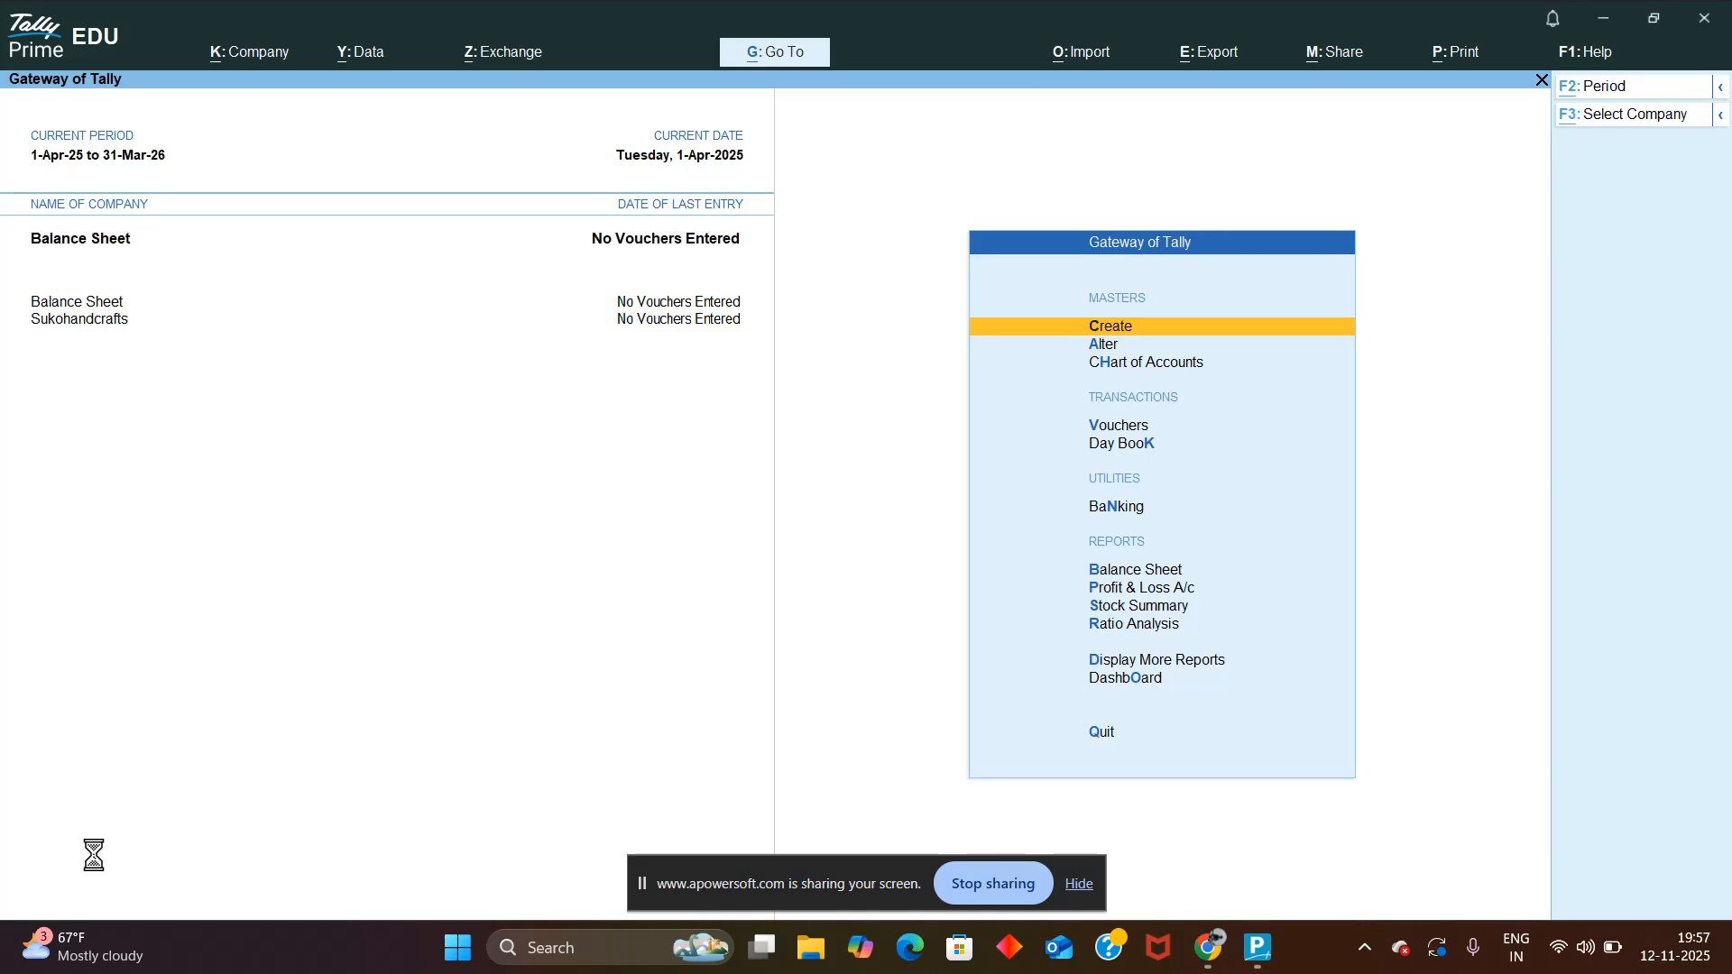
pyautogui.hotkey('alt', 'F3')
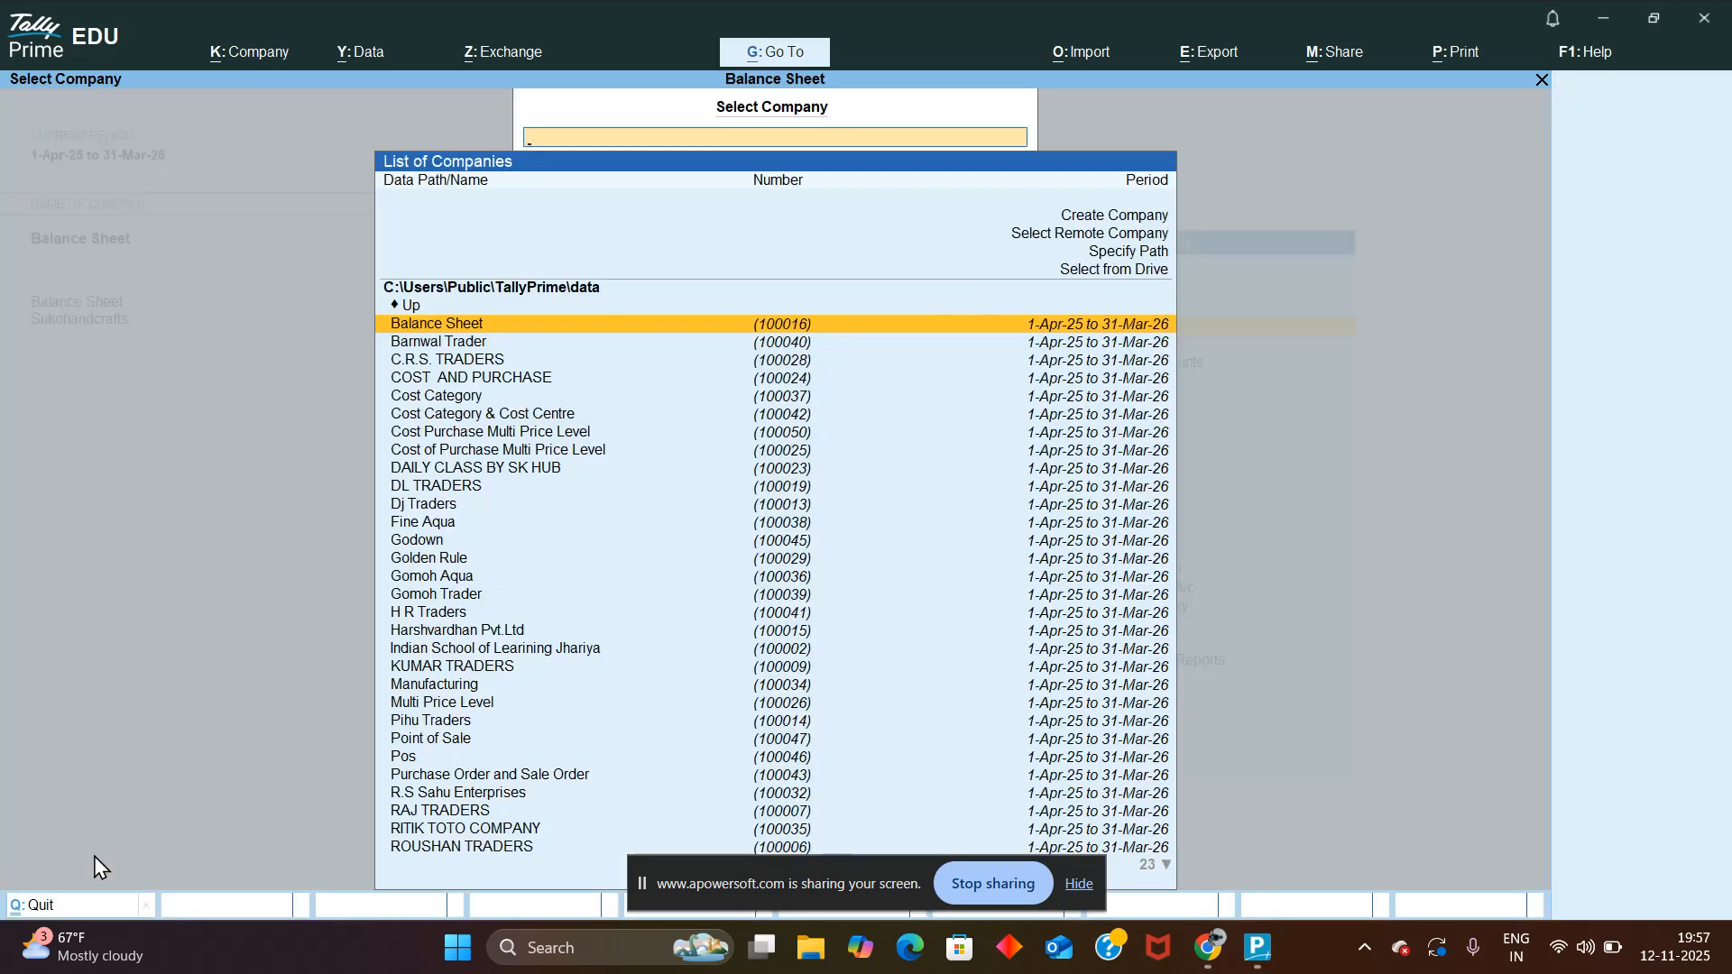
pyautogui.write('poi')
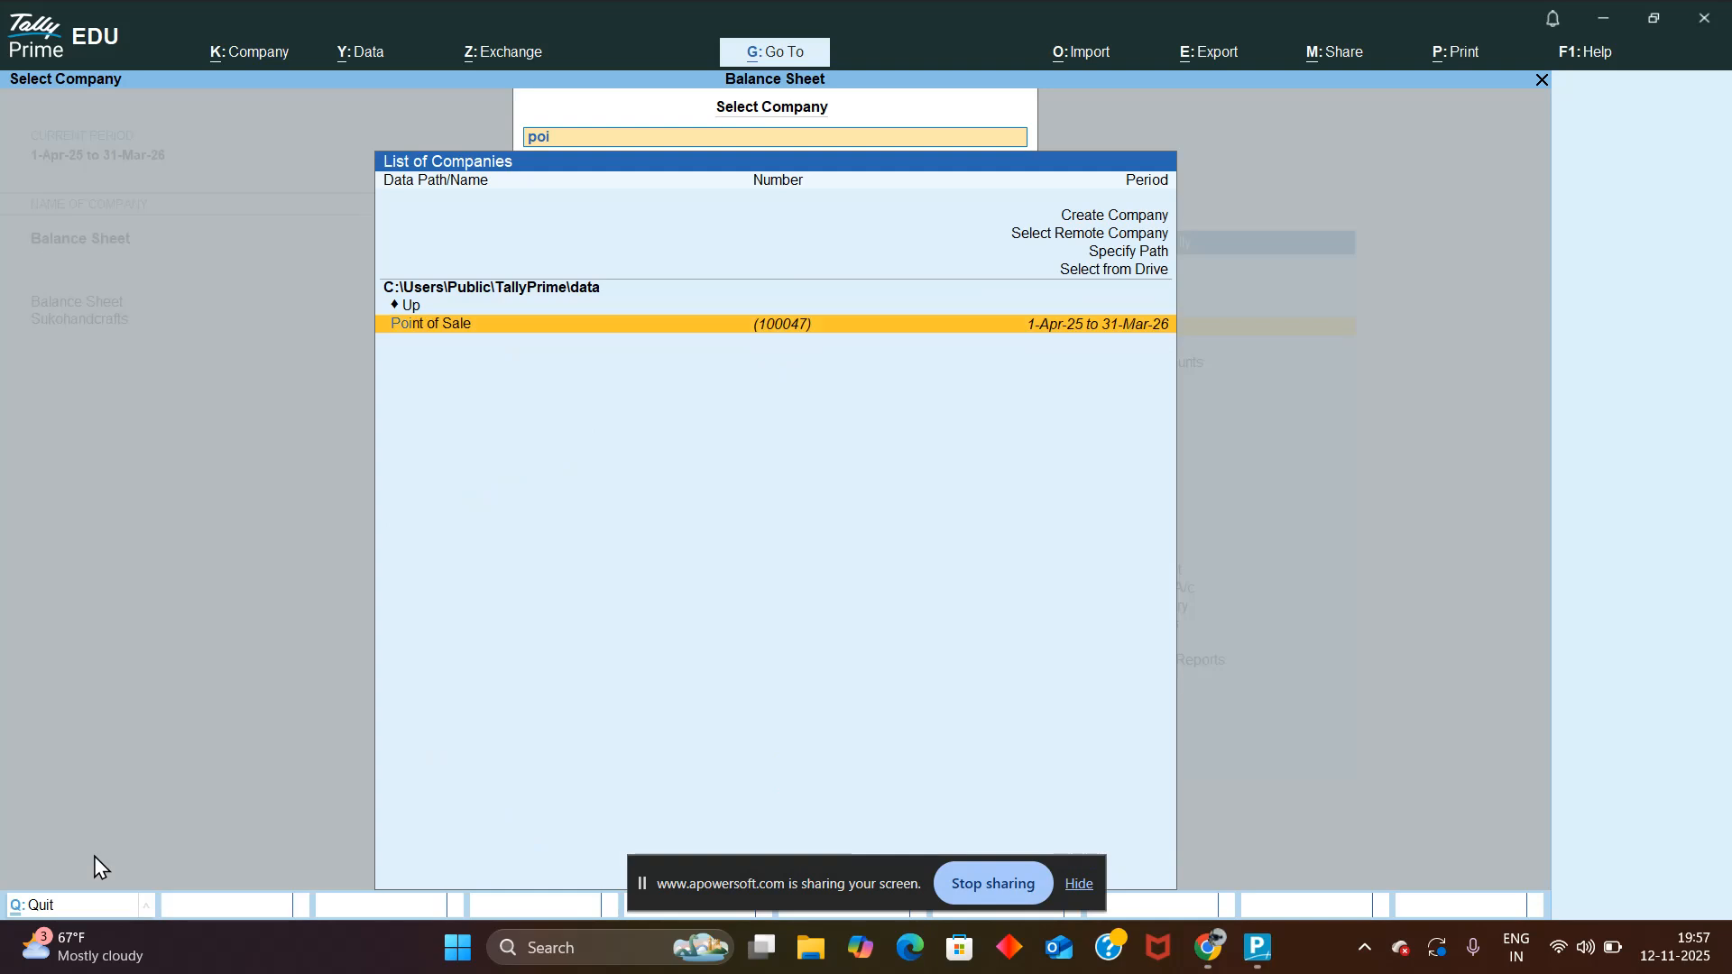
pyautogui.write('n')
pyautogui.press('Return')
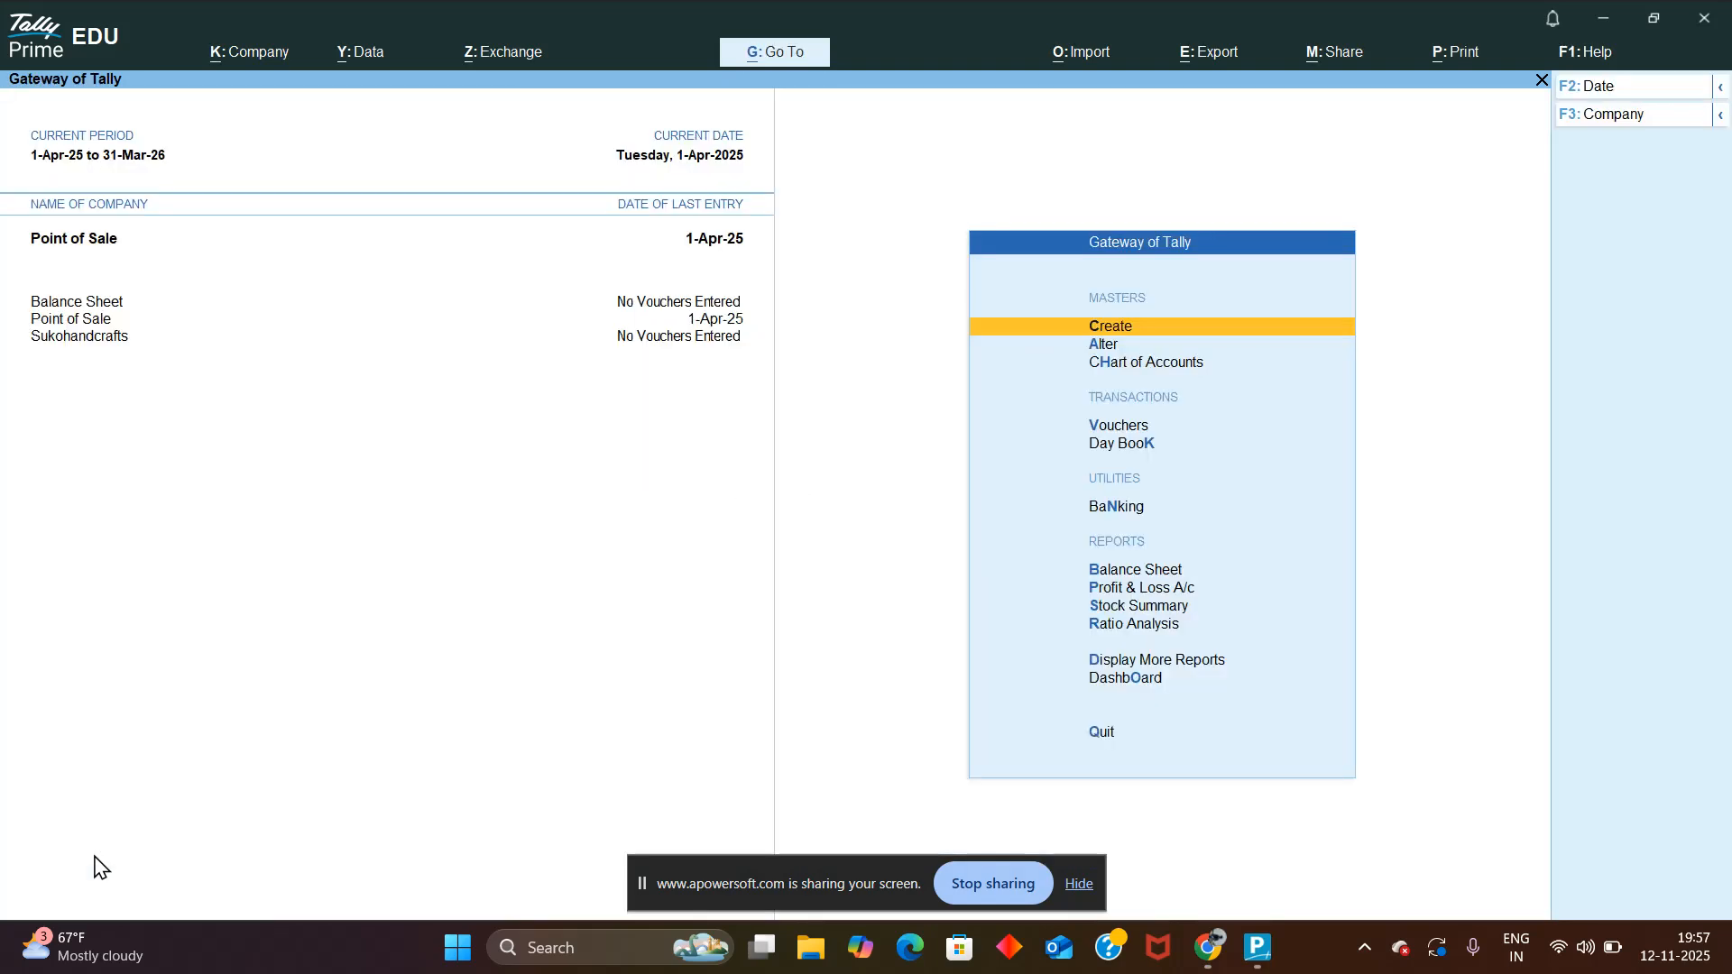
# Step: Review the items, quantities, rates and payment split of Point of Sale voucher 1 in the Day Book, and return to the Gateway
pyautogui.press('Down')
pyautogui.press('Down')
pyautogui.press('Down')
pyautogui.press('Down')
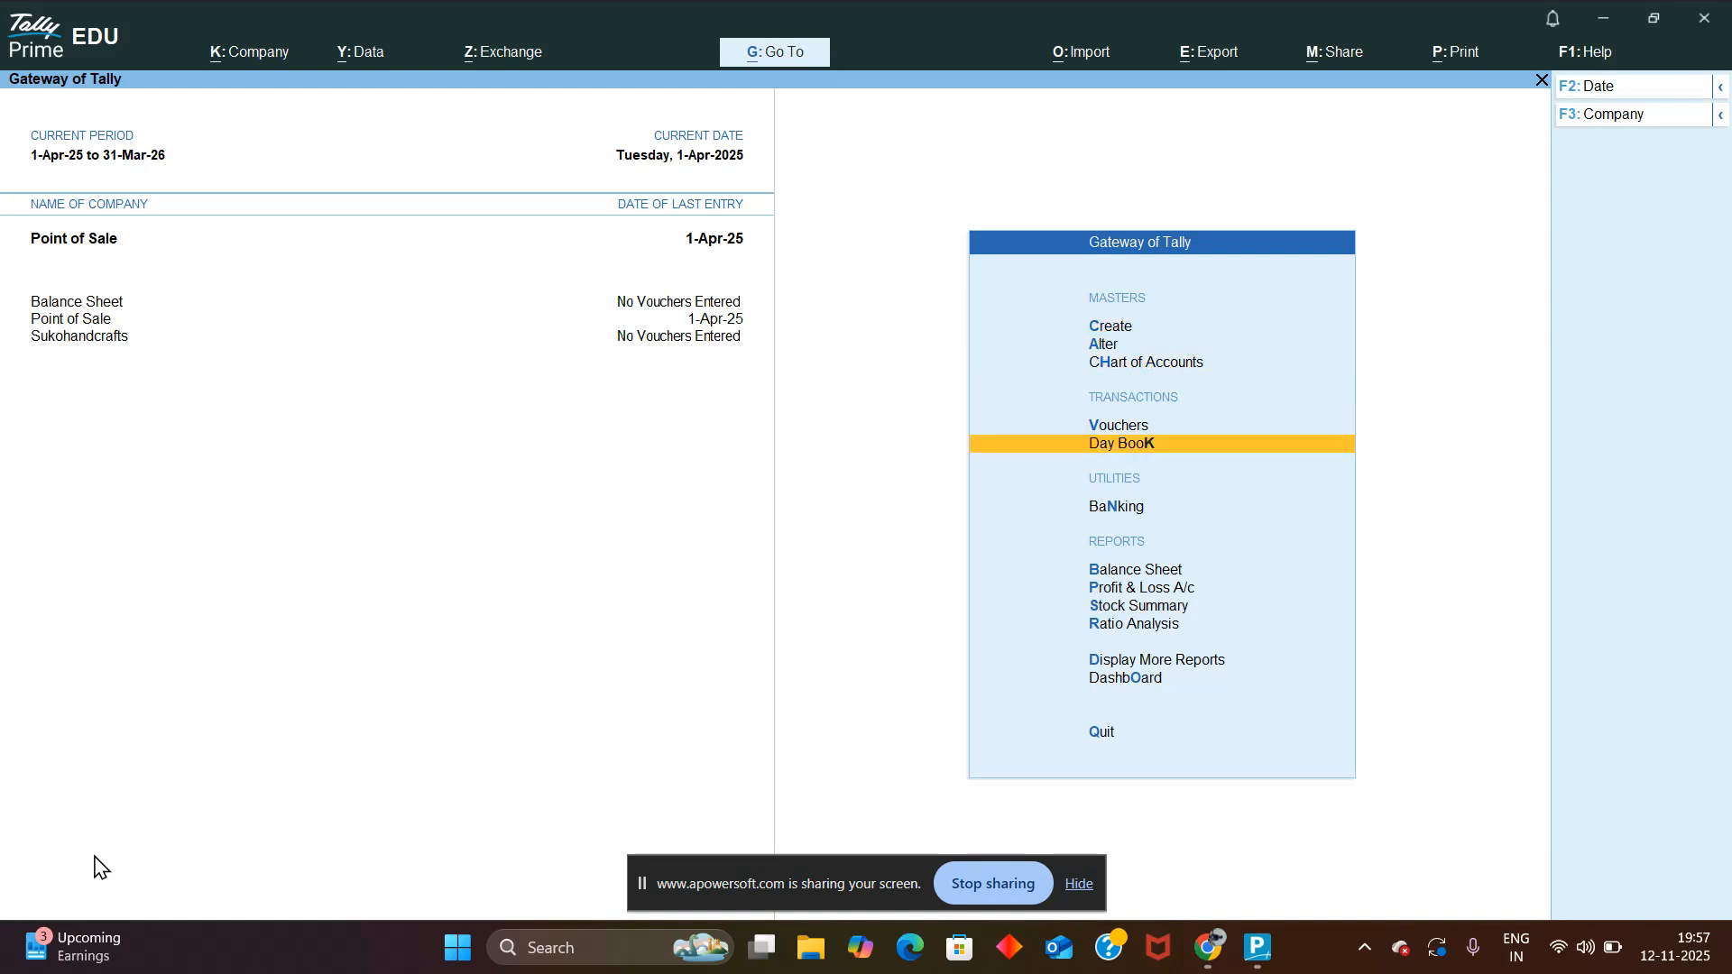
pyautogui.press('Return')
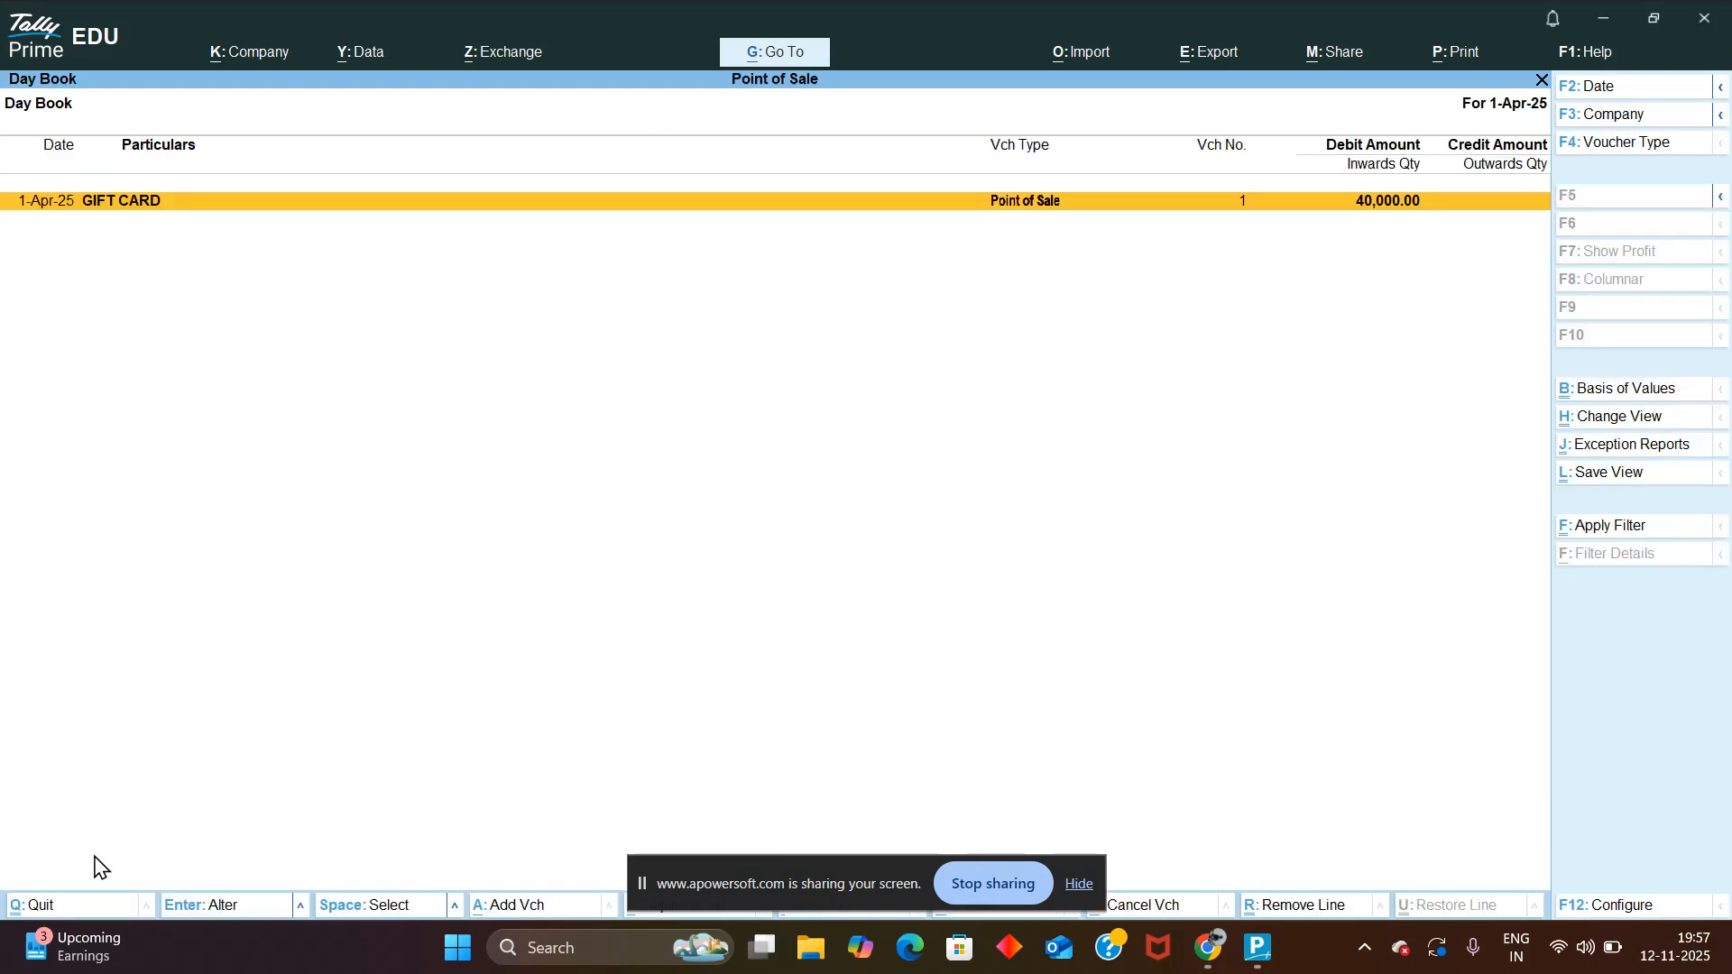
pyautogui.press('Return')
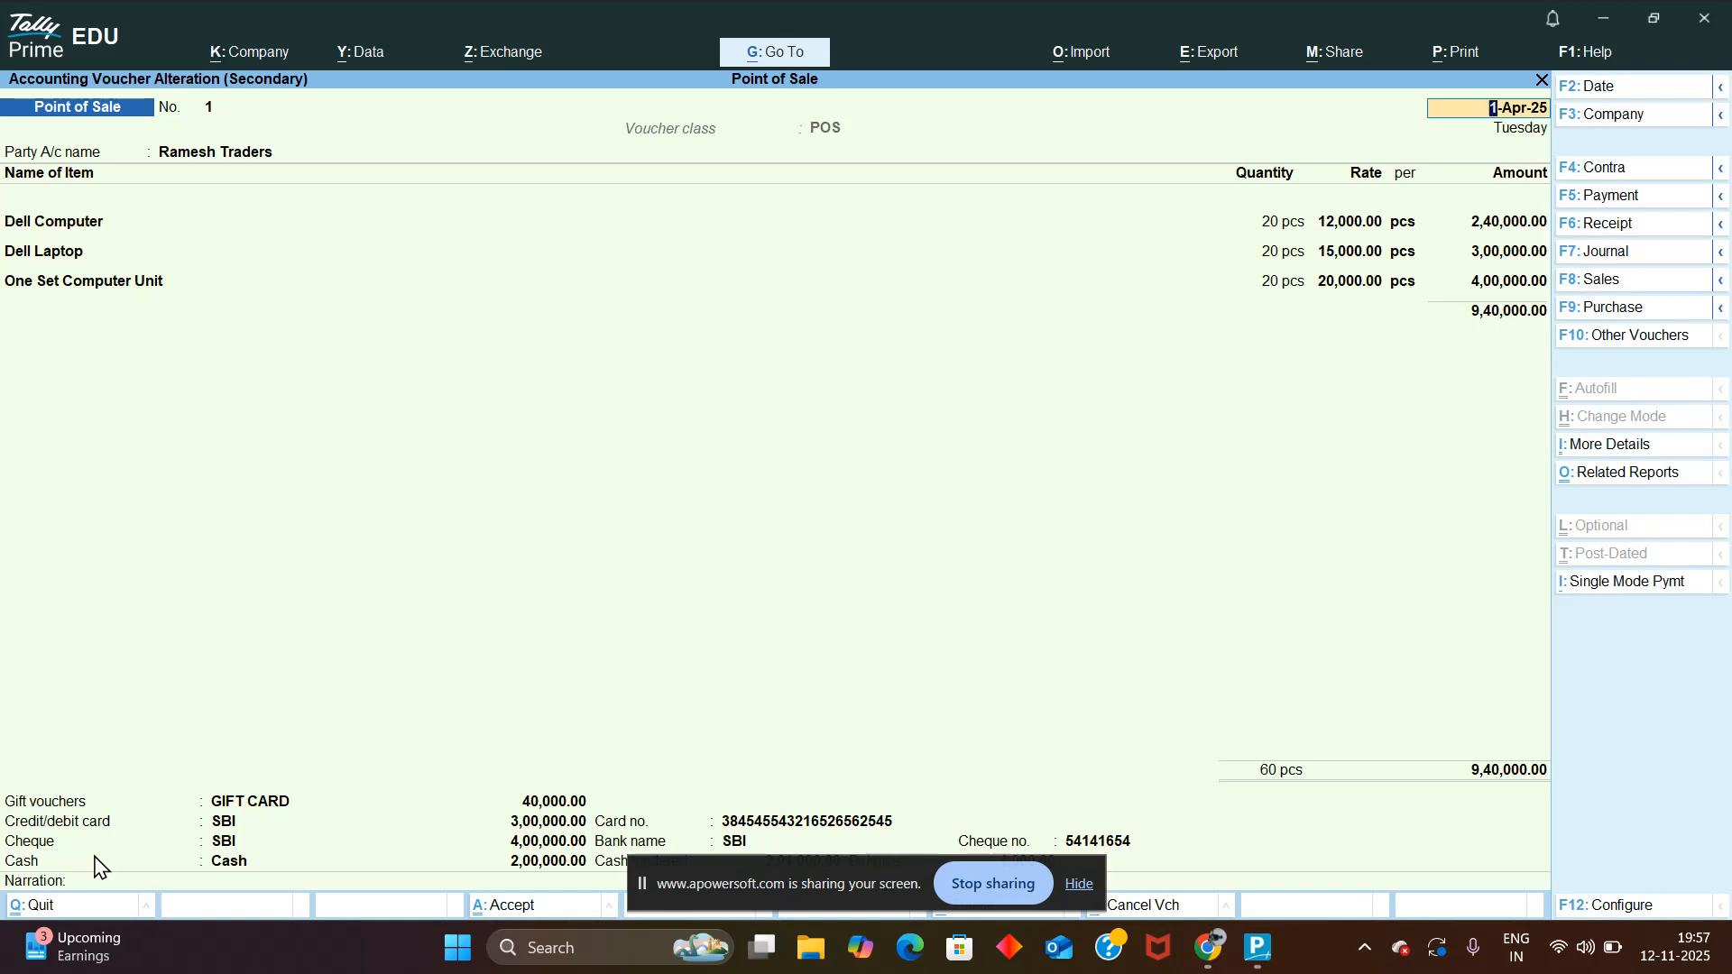
pyautogui.press('Escape')
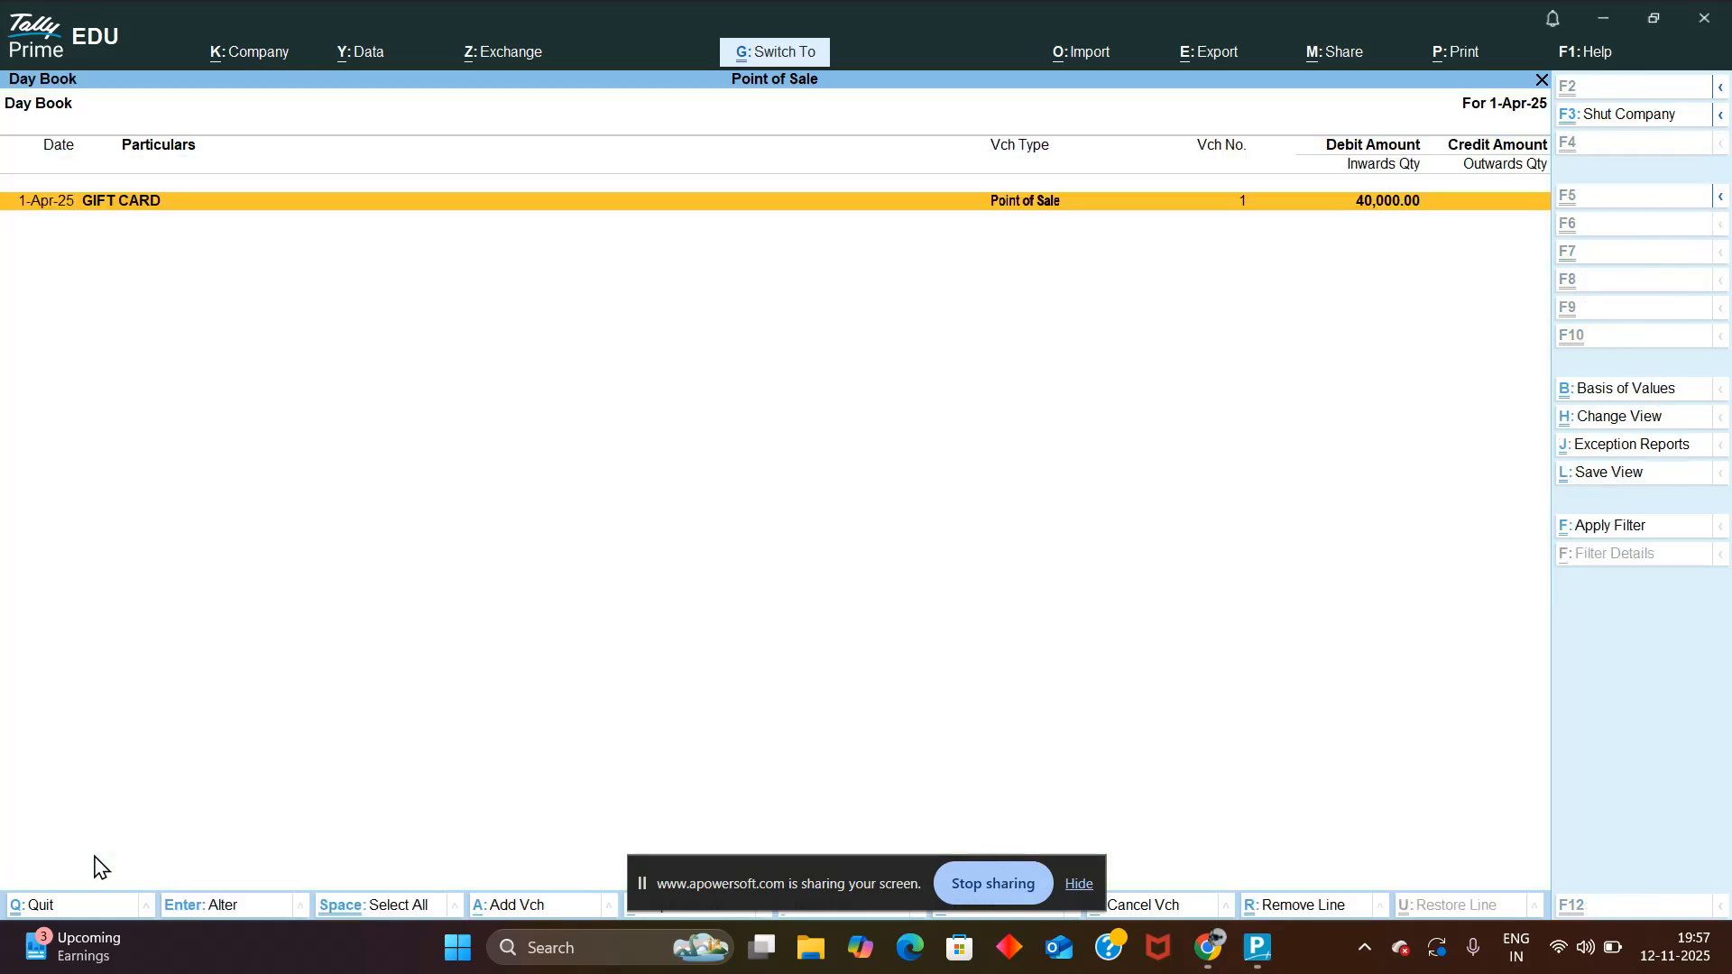
pyautogui.press('Escape')
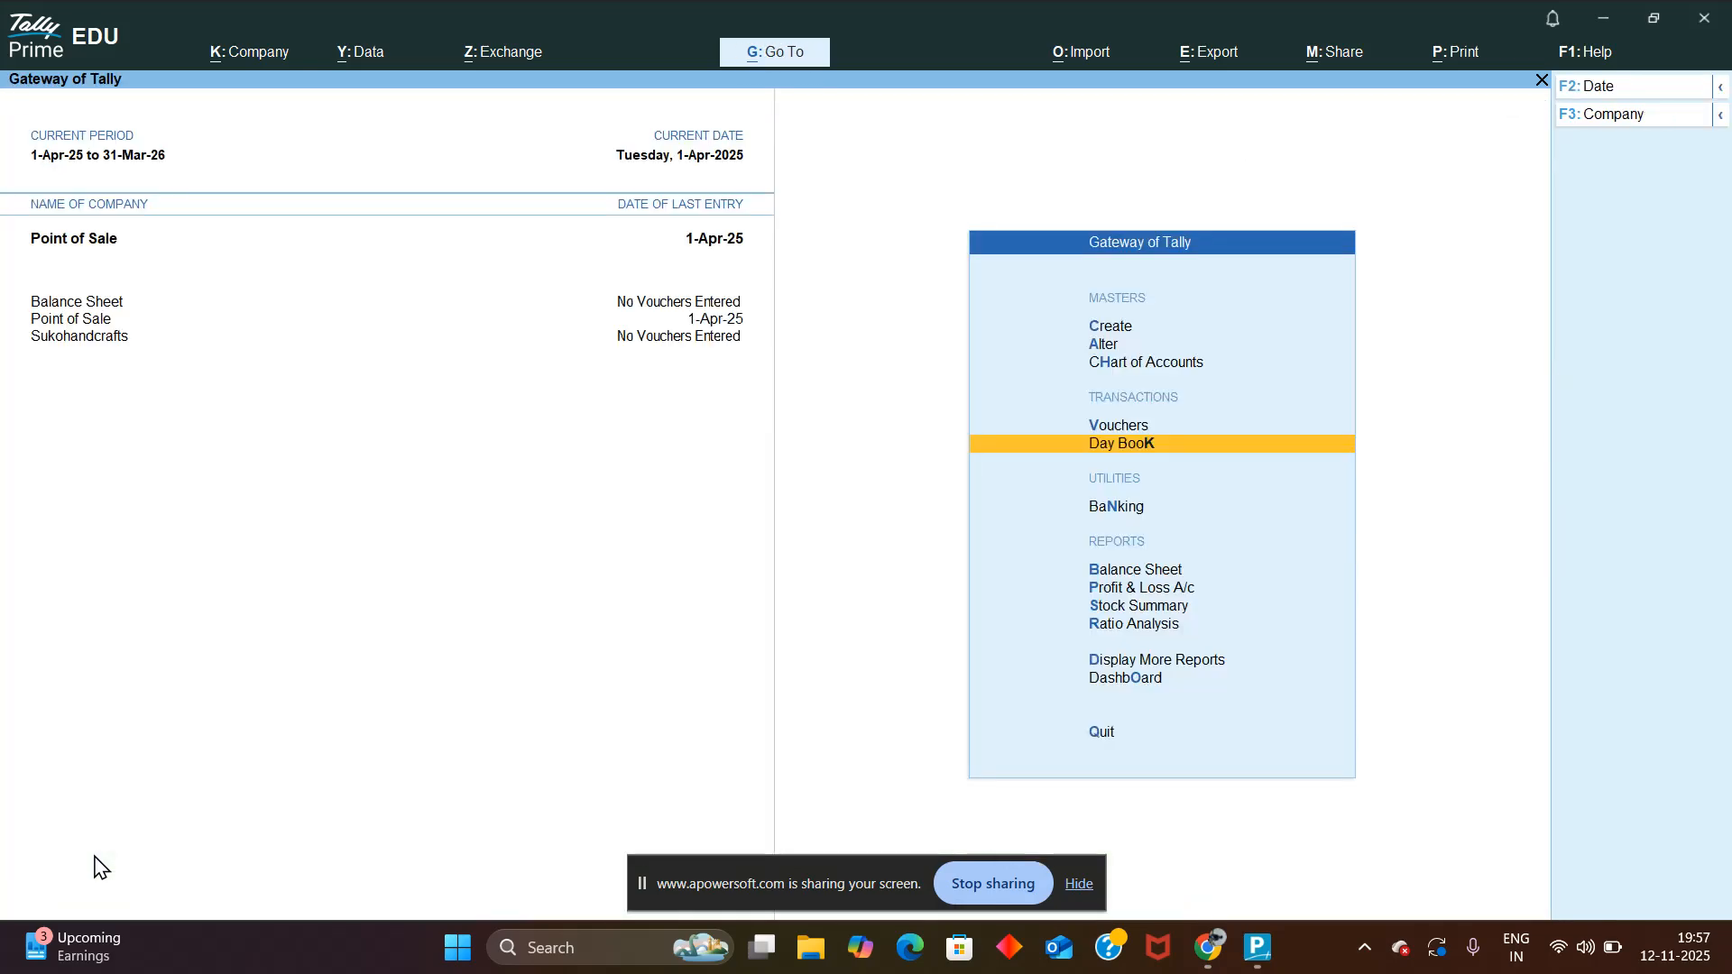
# Step: Start a Purchase voucher with supplier invoice number pur/001011, accepting the date 1-Apr-25
pyautogui.press('Up')
pyautogui.press('Return')
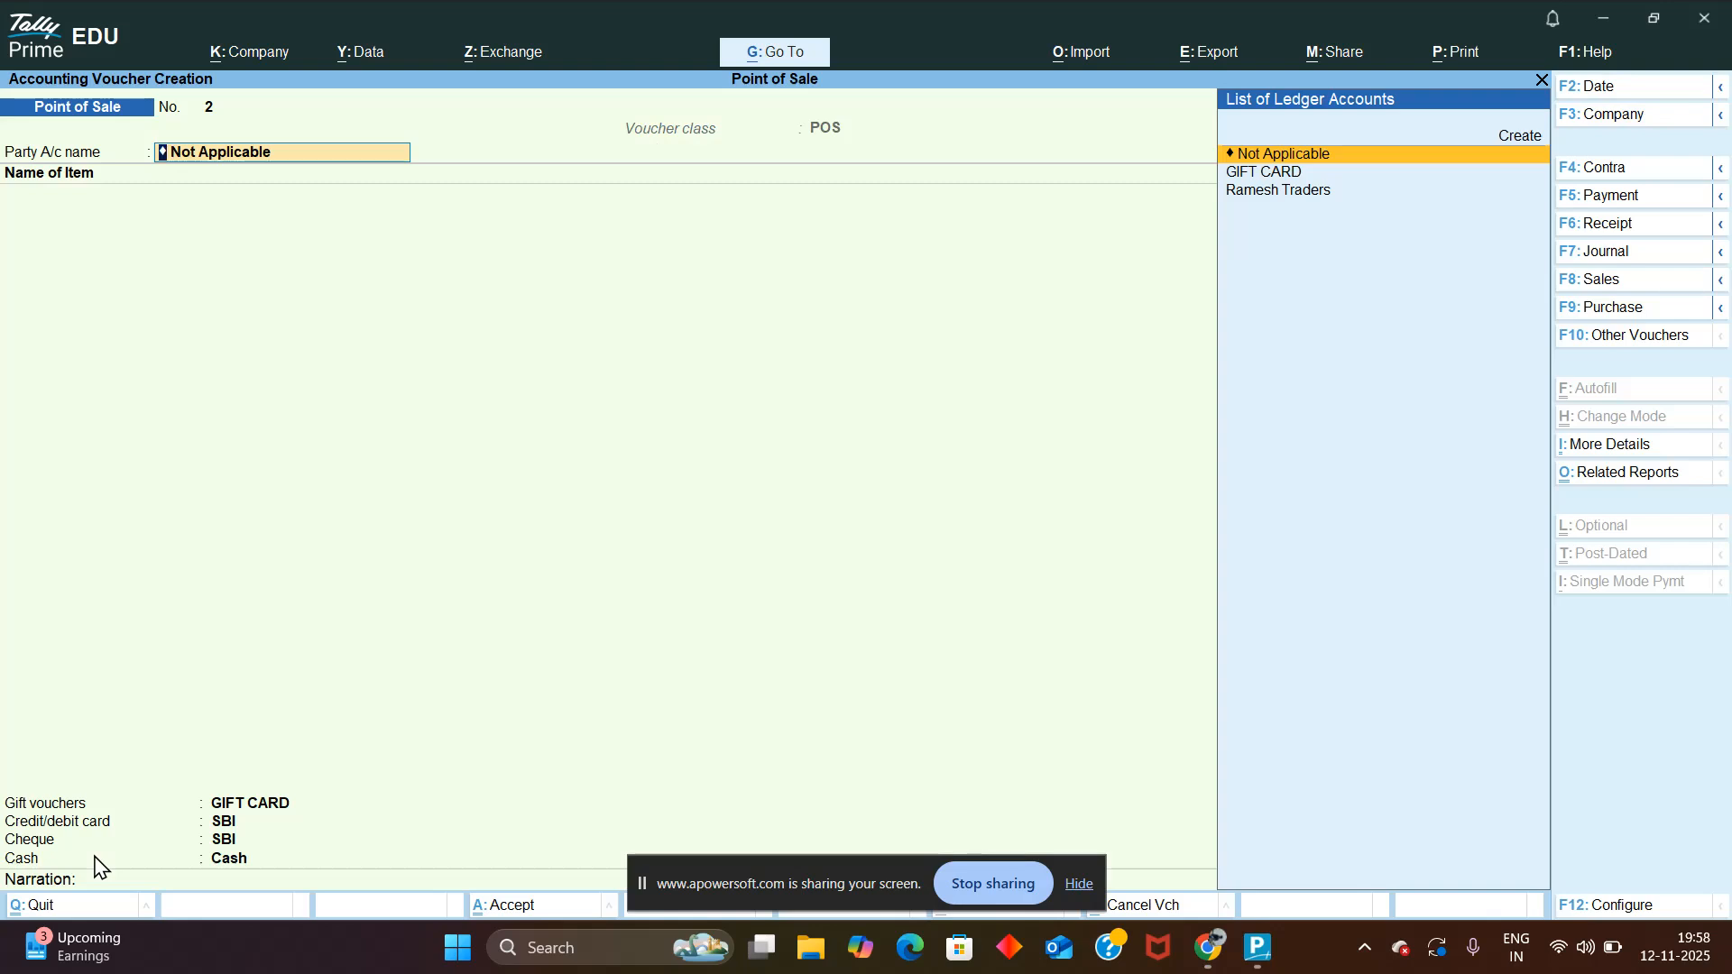
pyautogui.press('F9')
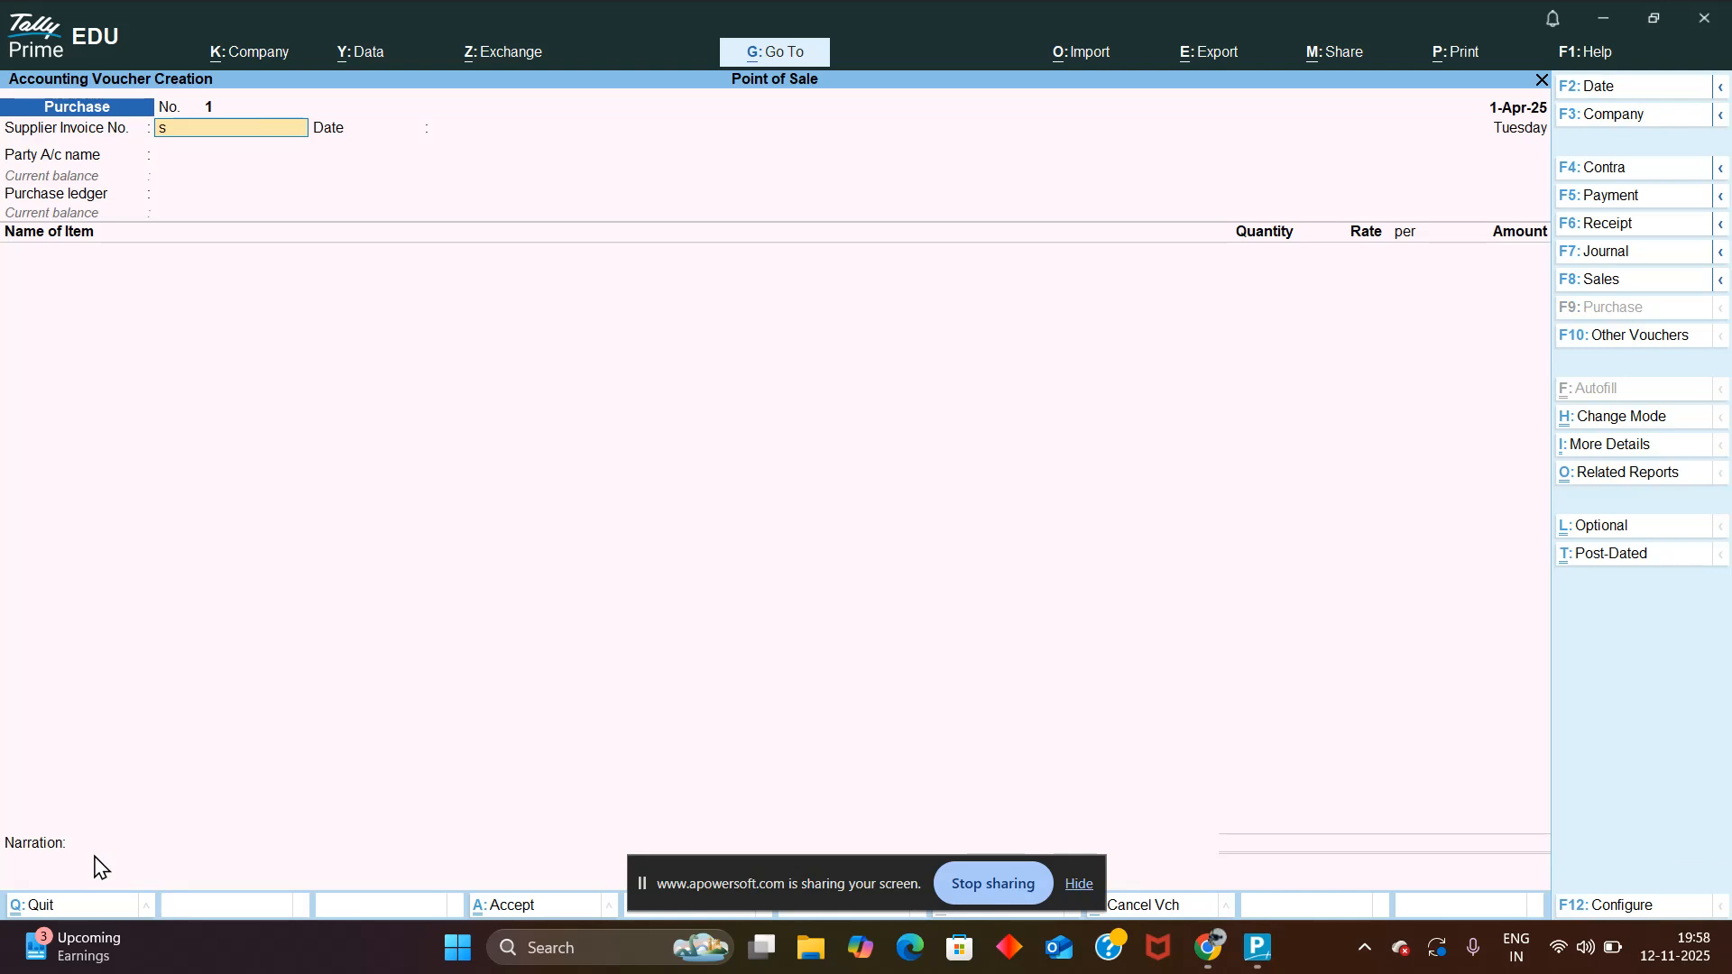
pyautogui.write('pur/001011')
pyautogui.press('Return')
pyautogui.press('Return')
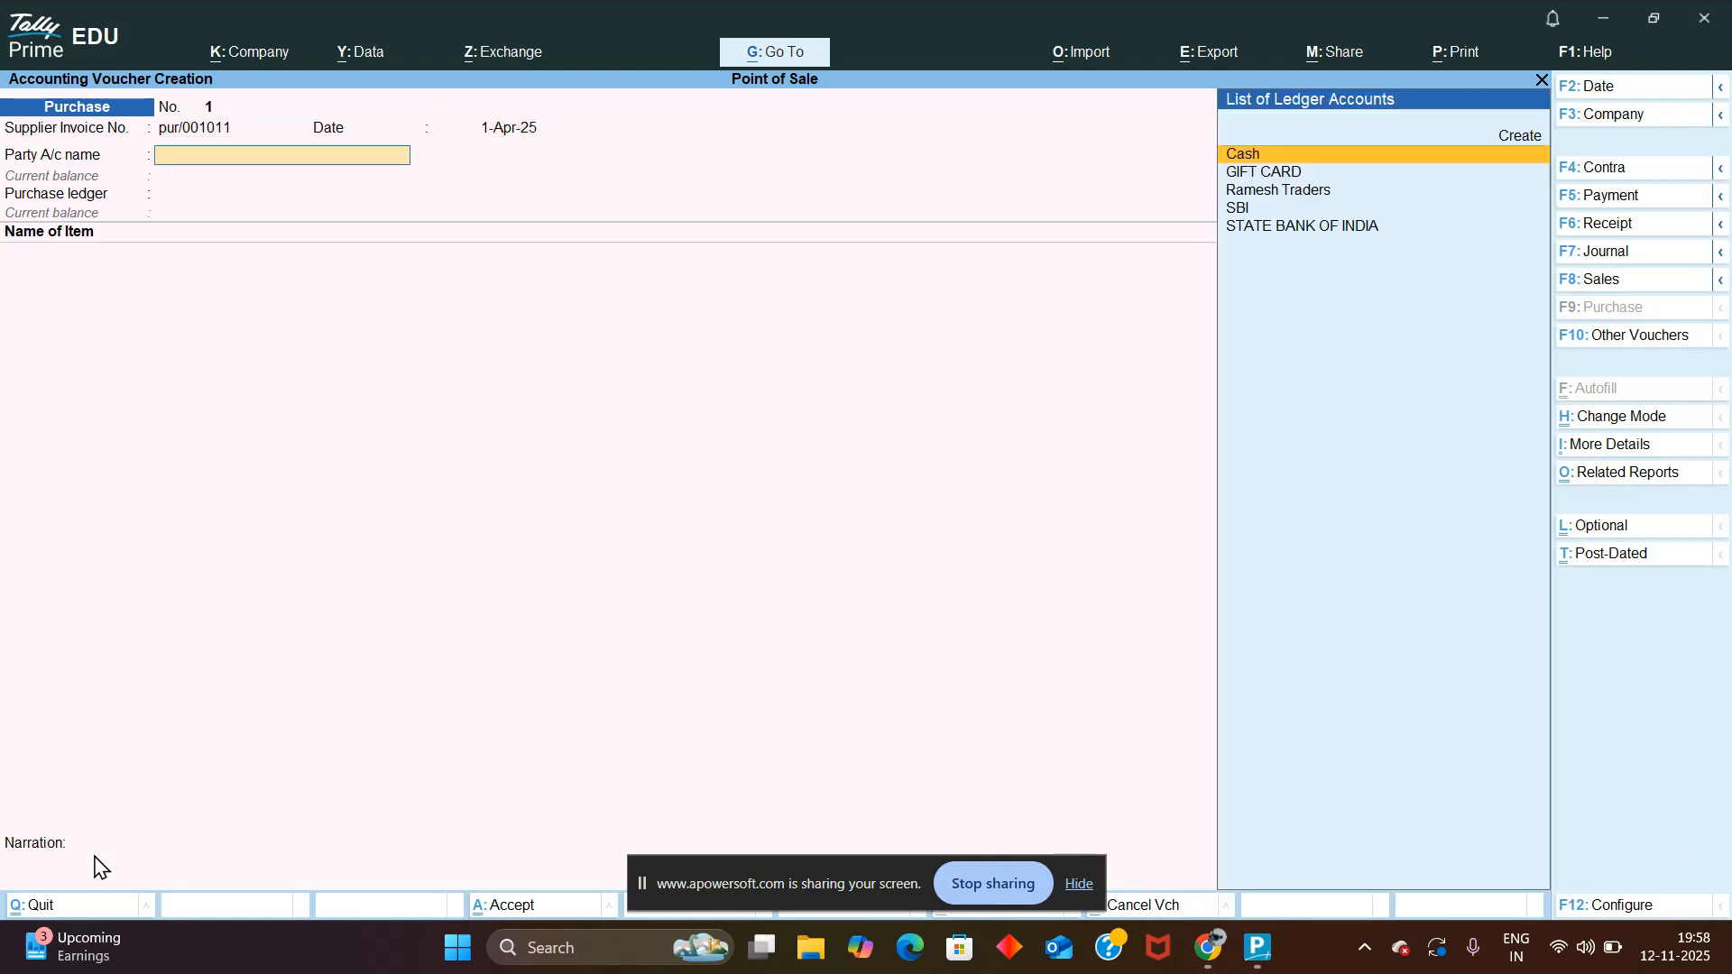
# Step: Create the supplier's ledger under Sundry Creditors as the voucher's party account and accept the default party details
pyautogui.hotkey('alt', 'c')
pyautogui.write('Ritik Gt')
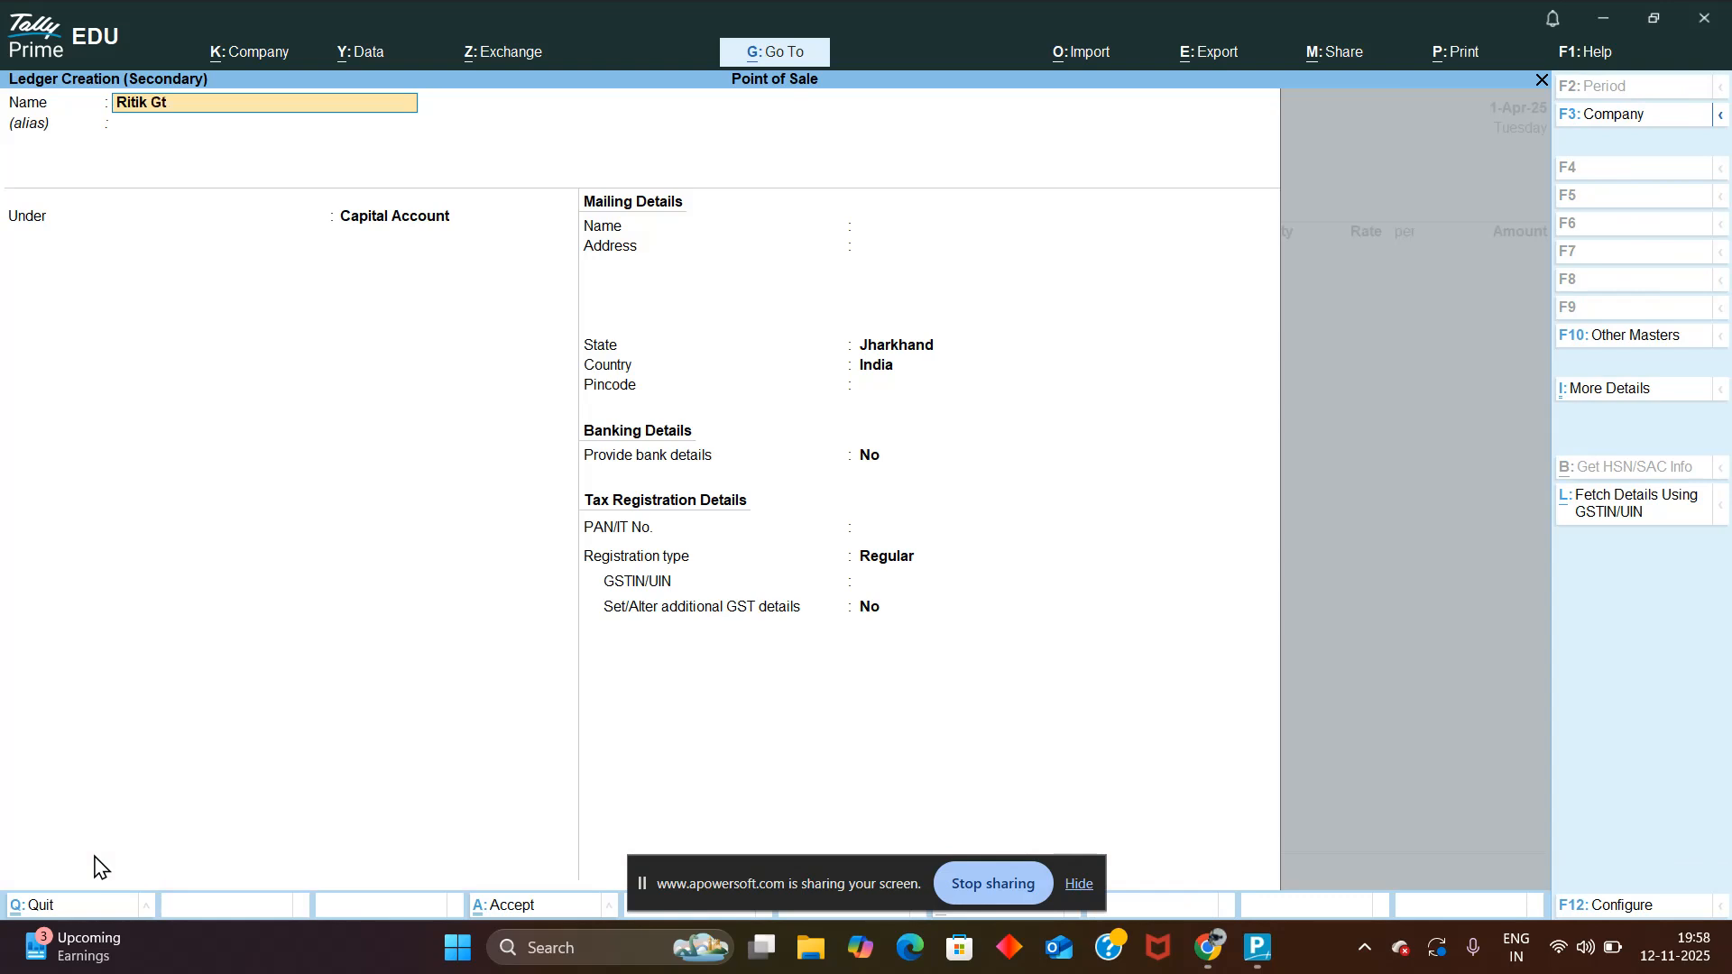
pyautogui.press('BackSpace')
pyautogui.press('BackSpace')
pyautogui.write('Ji')
pyautogui.press('Return')
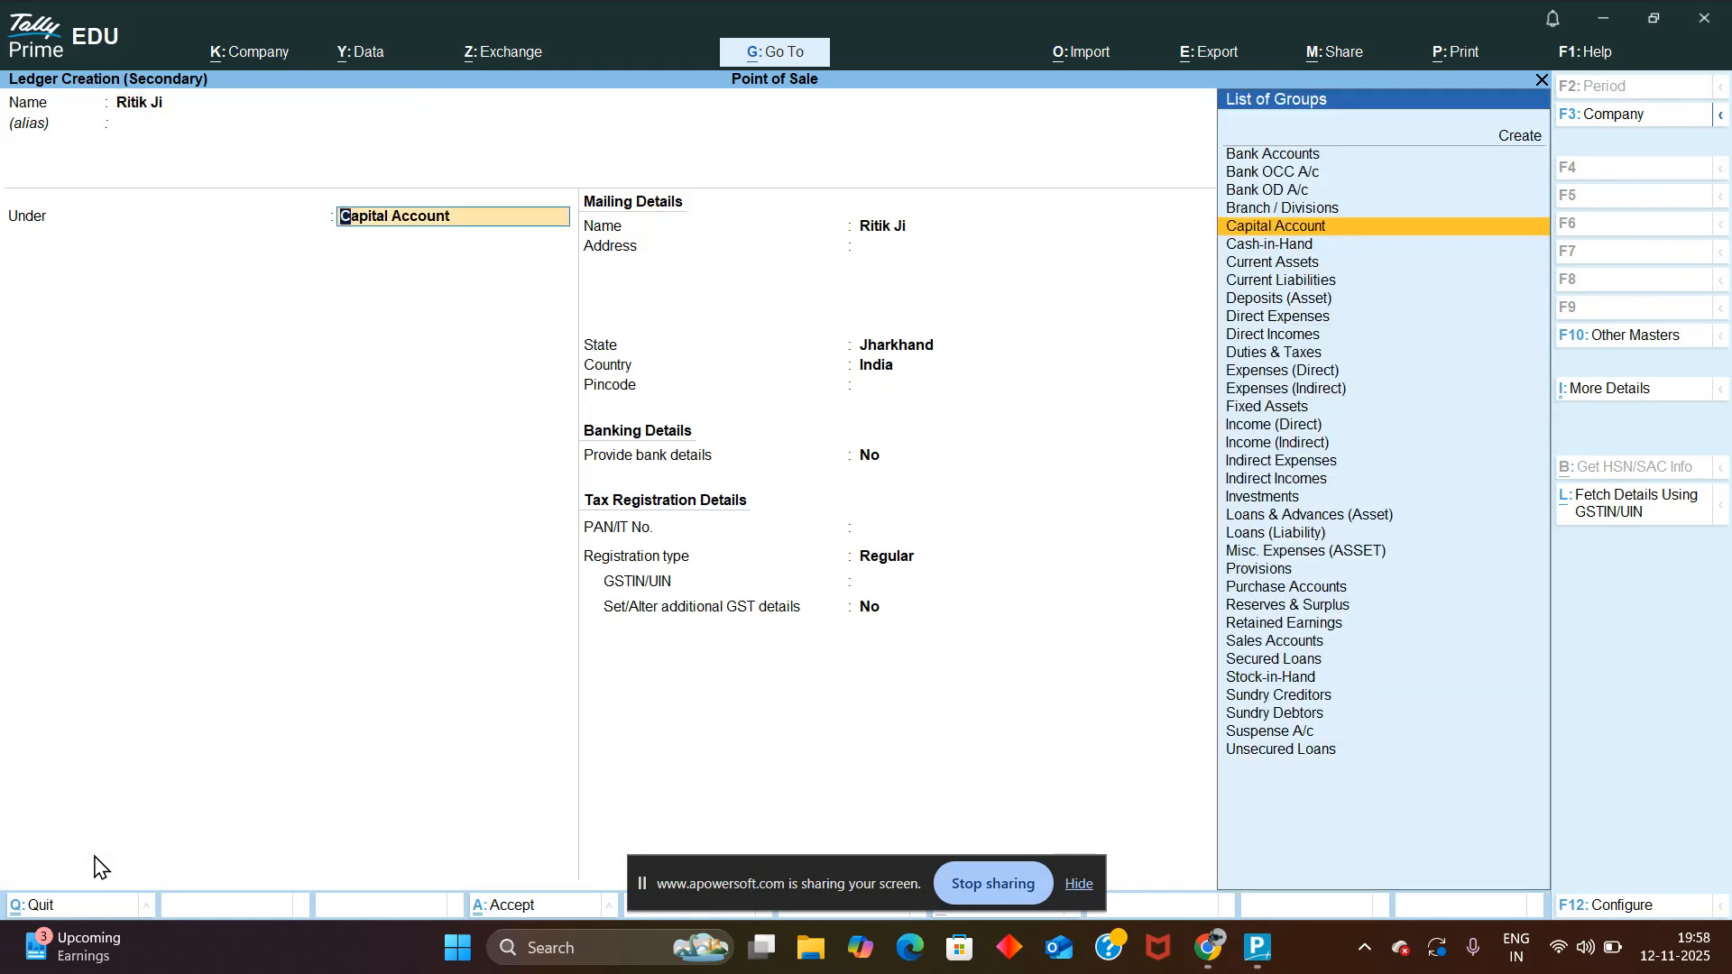
pyautogui.write('Sundry')
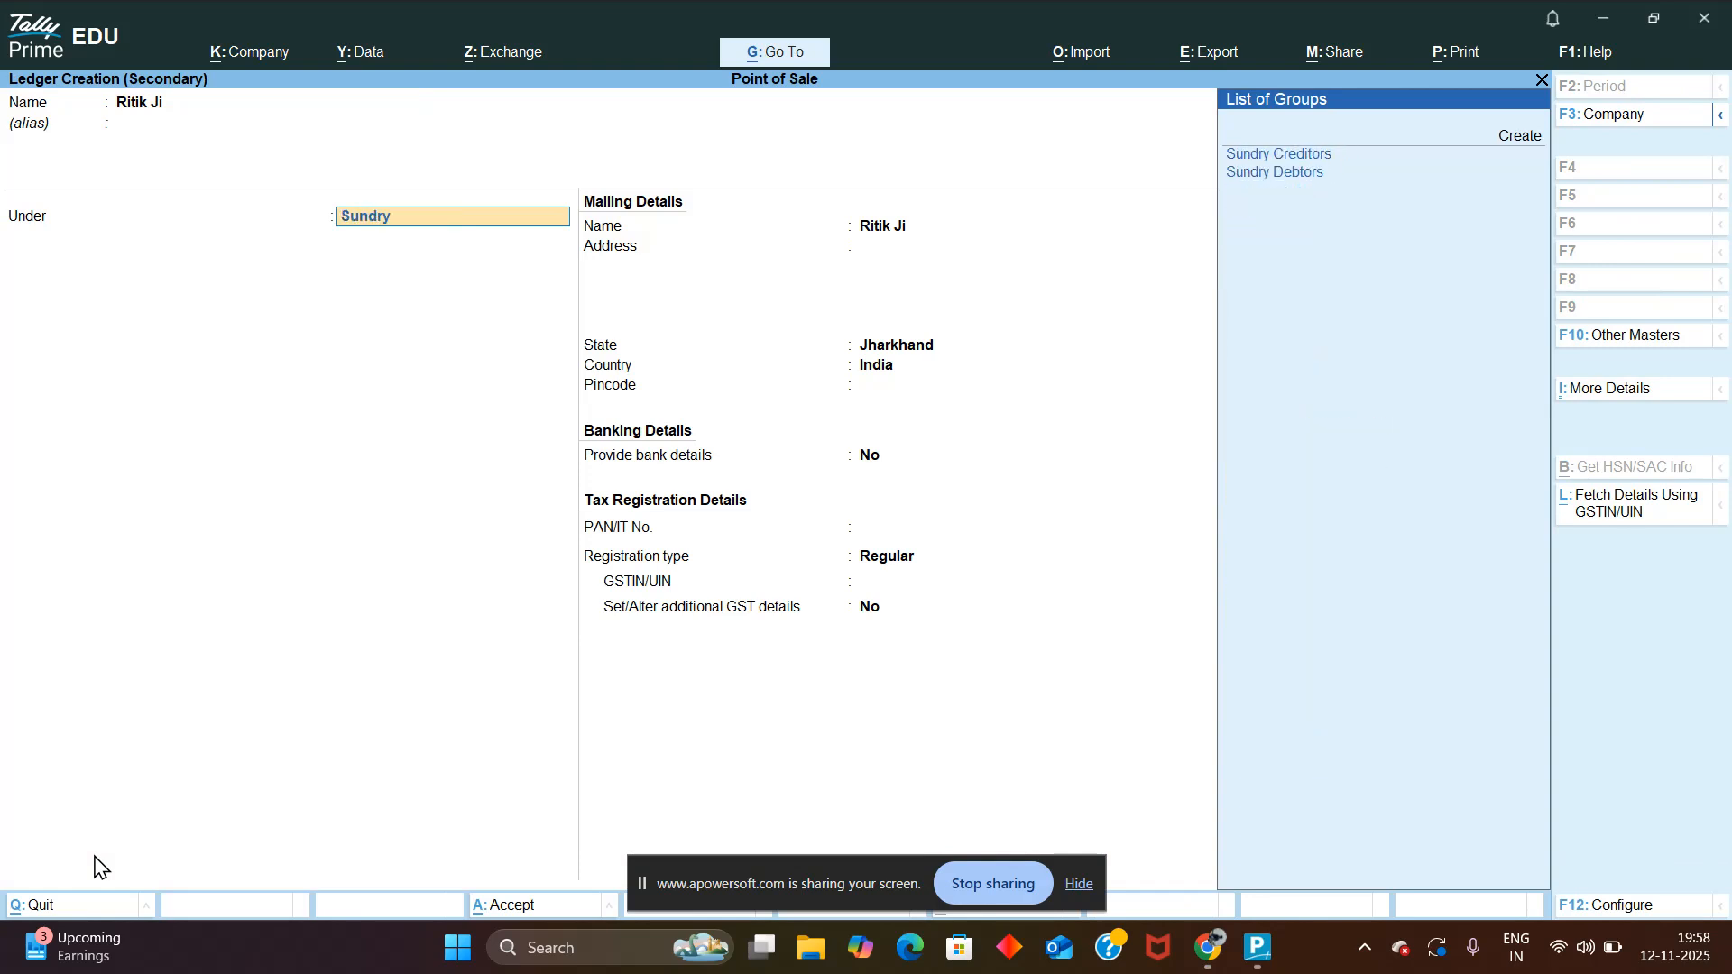
pyautogui.press('Return')
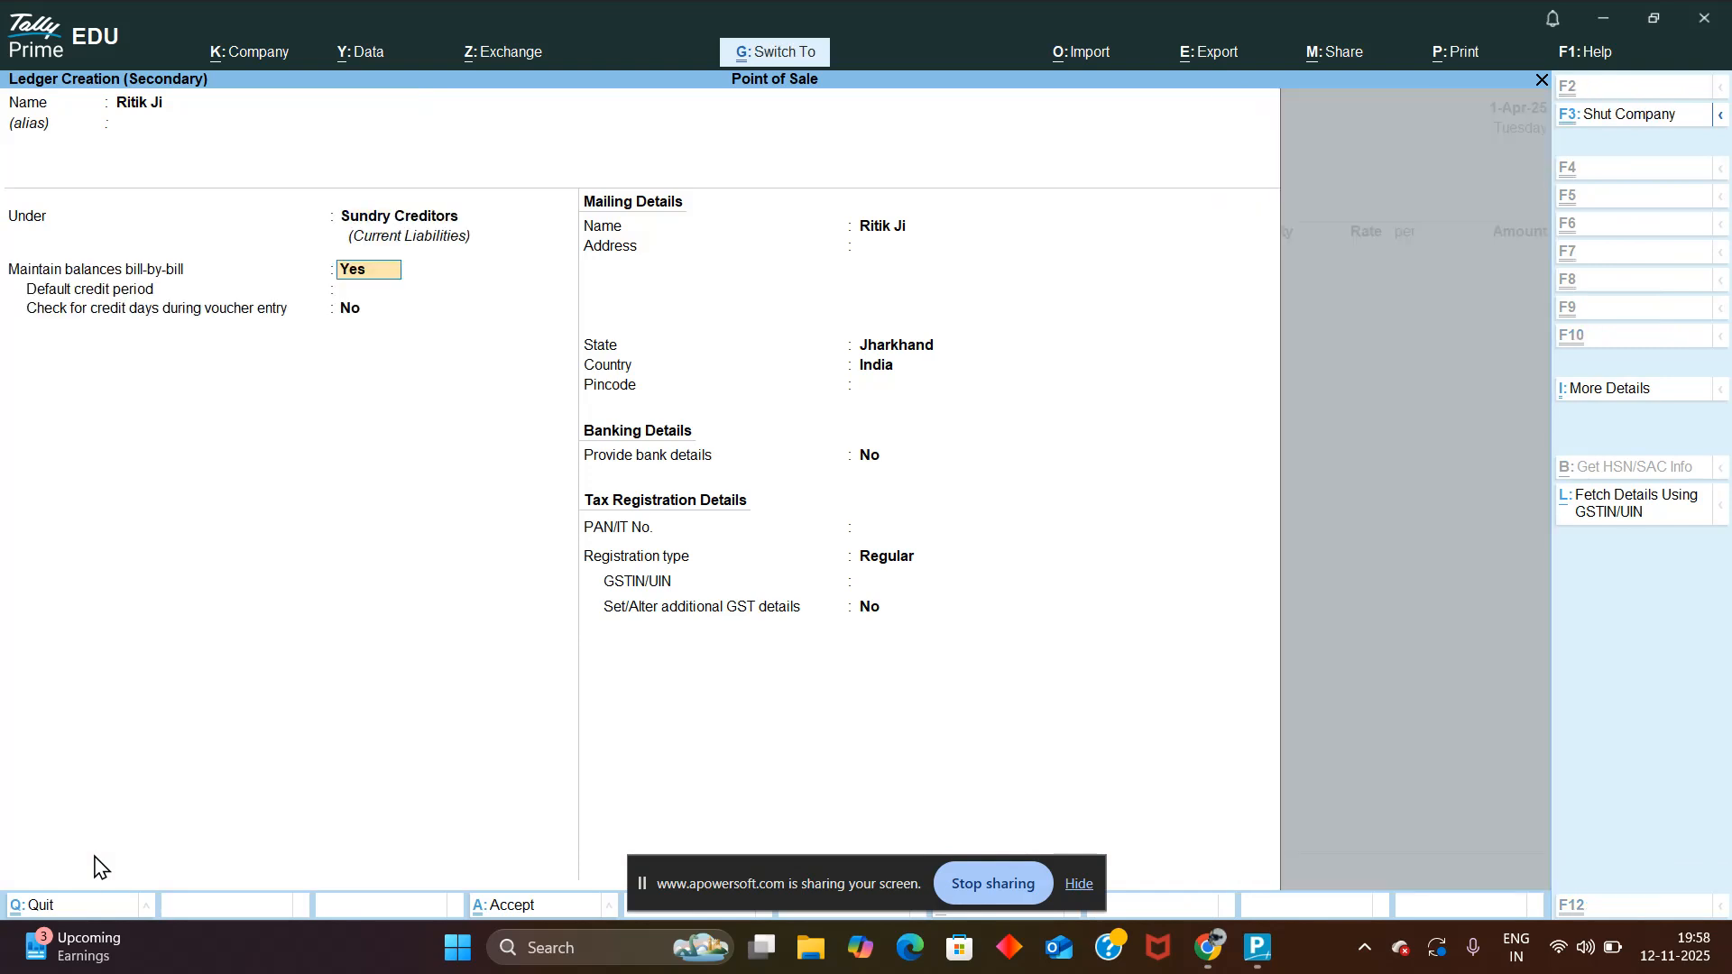
pyautogui.hotkey('ctrl', 'a')
pyautogui.hotkey('ctrl', 'a')
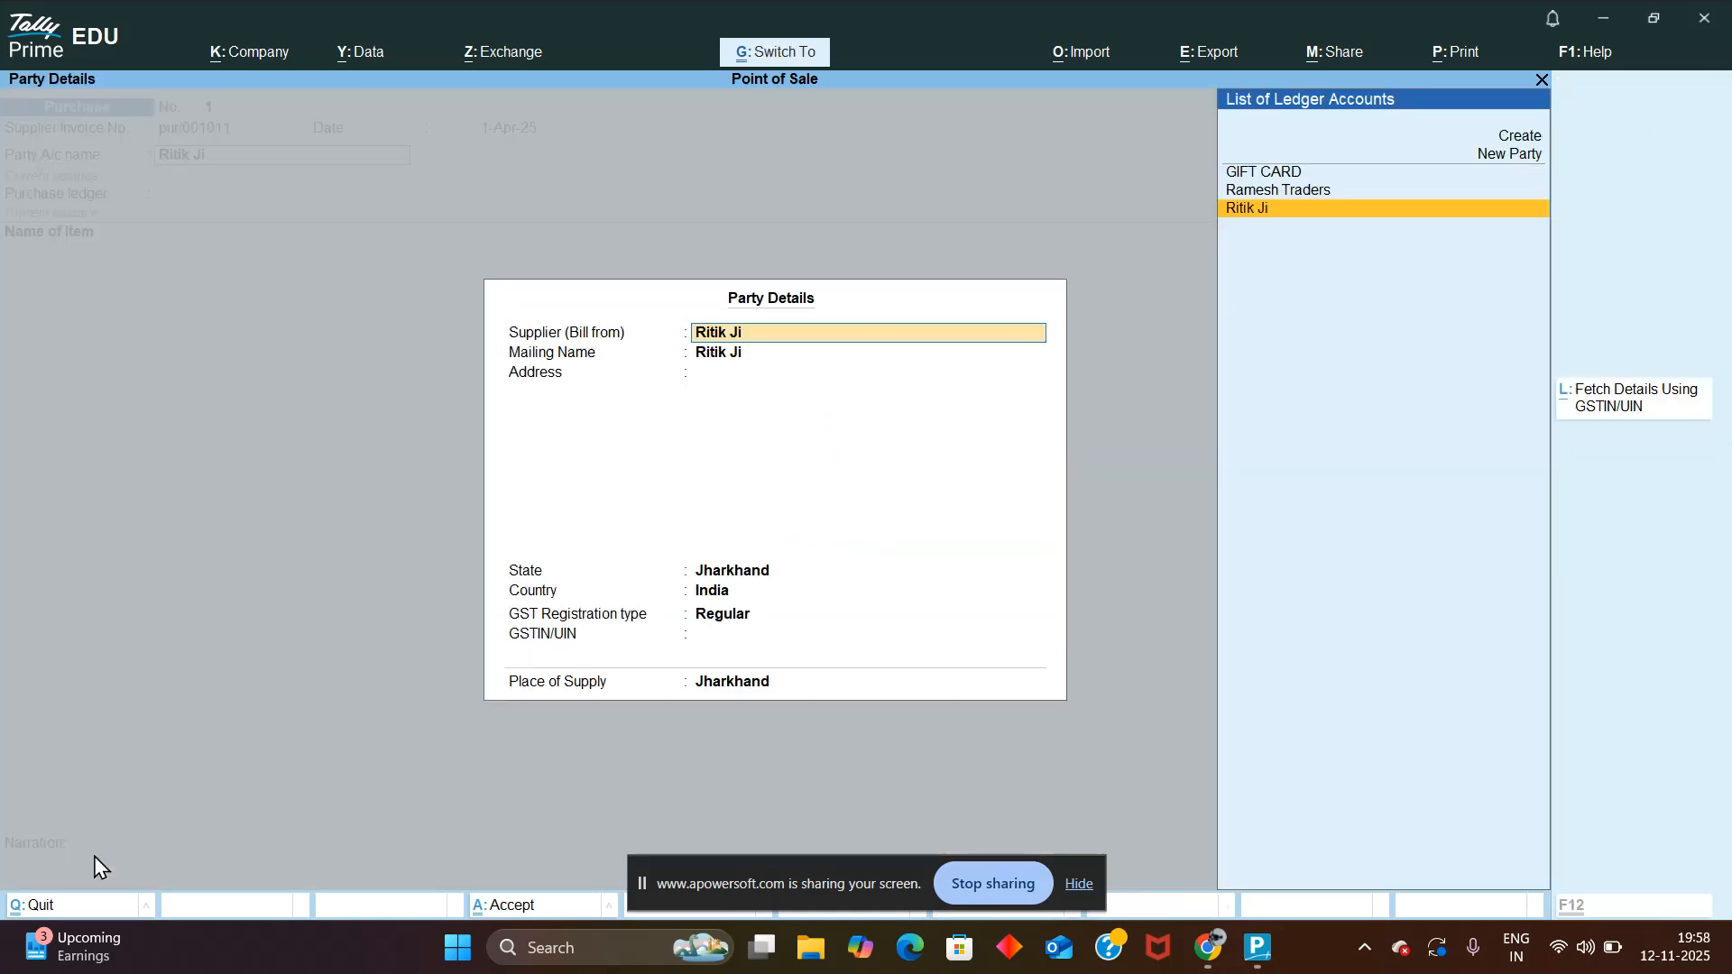
pyautogui.hotkey('ctrl', 'a')
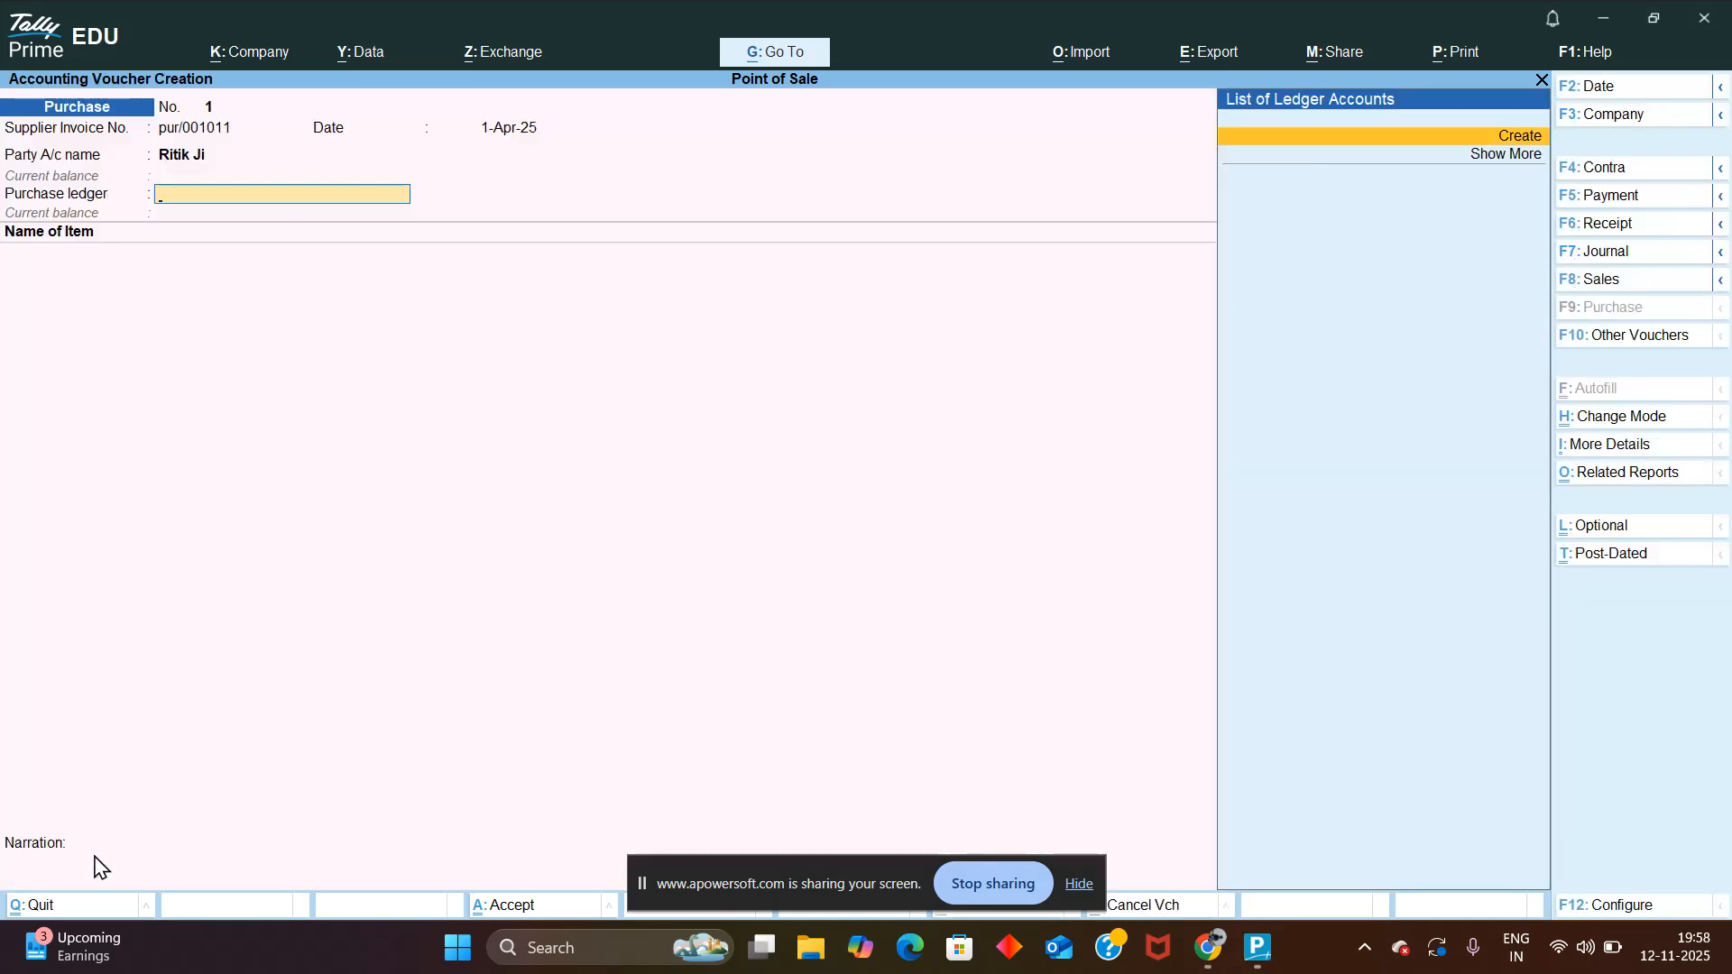
# Step: Create a ledger named Purchase under Purchase Accounts and use it as the voucher's purchase ledger
pyautogui.press('ctrl')
pyautogui.hotkey('alt', 'c')
pyautogui.write('Purchase')
pyautogui.press('Return')
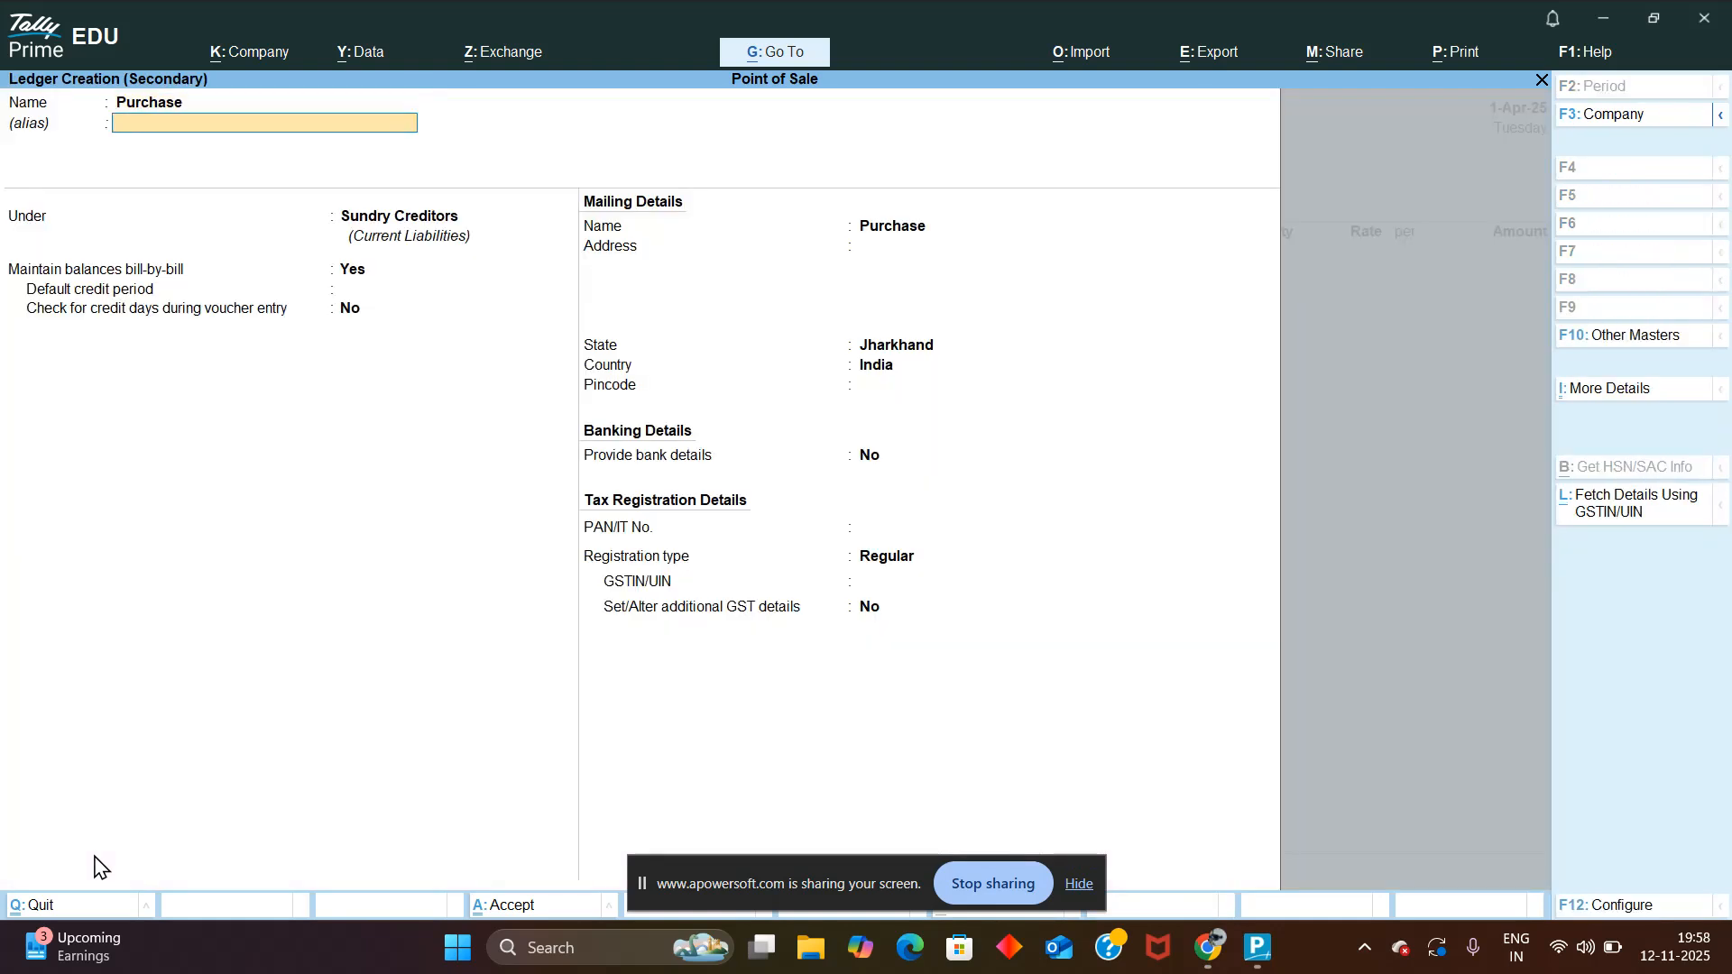
pyautogui.press('Return')
pyautogui.write('Purchase Accounts')
pyautogui.press('Return')
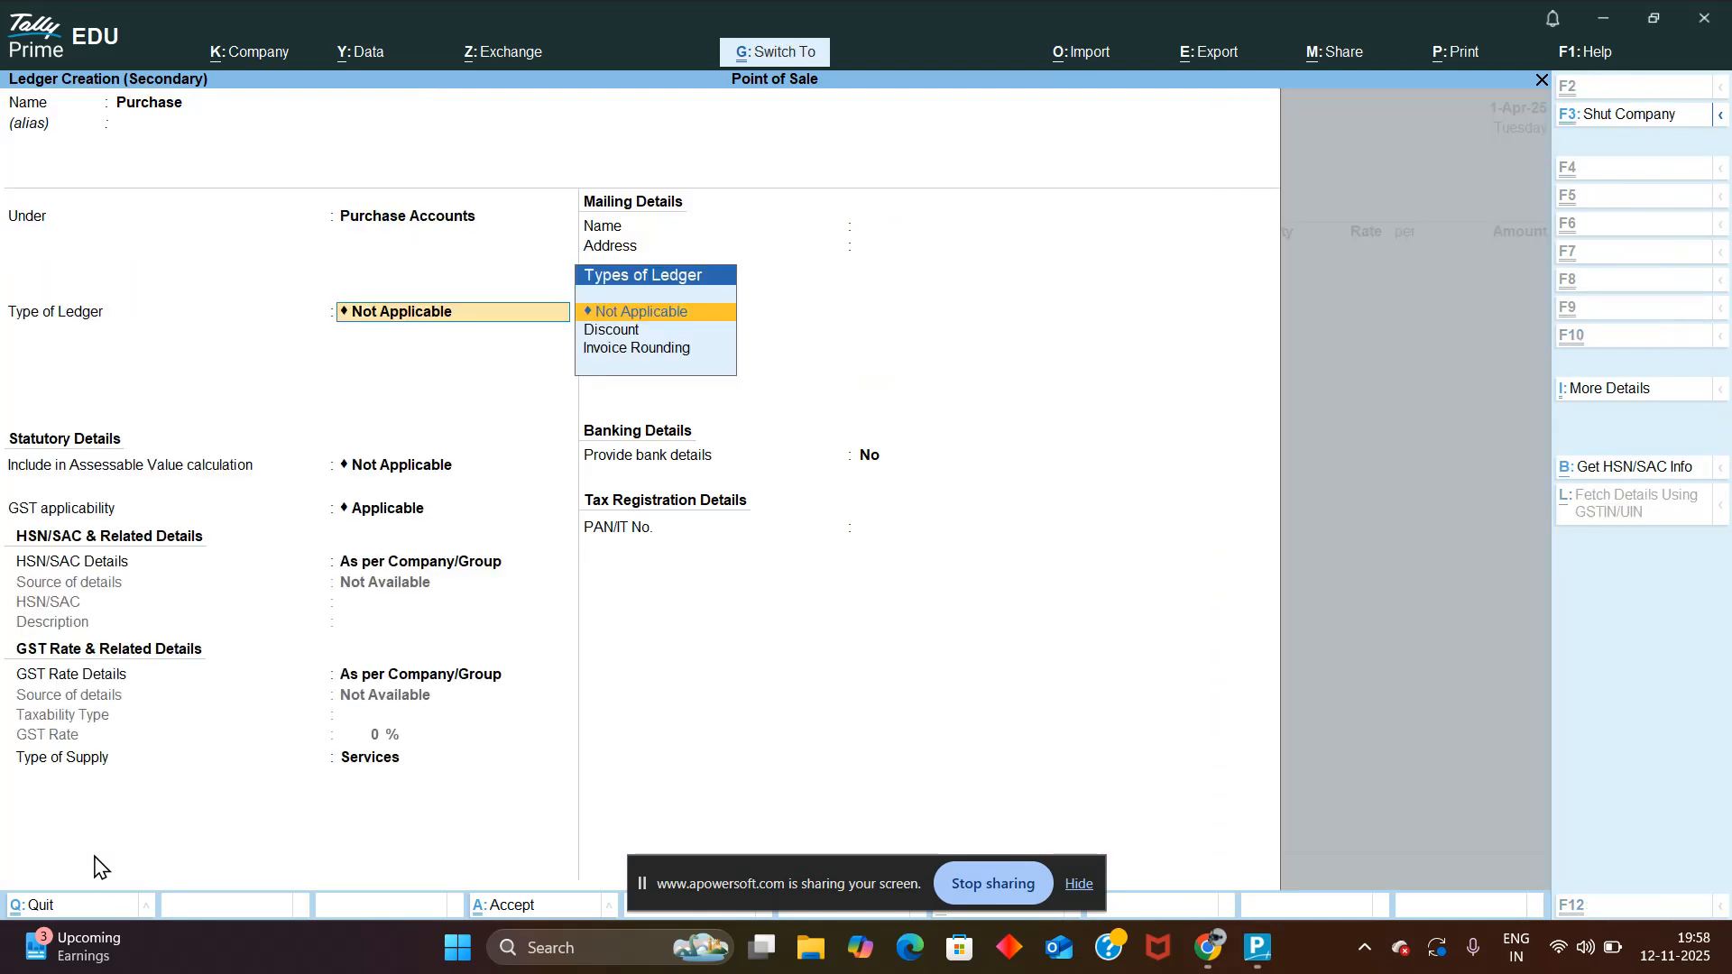
pyautogui.hotkey('ctrl', 'a')
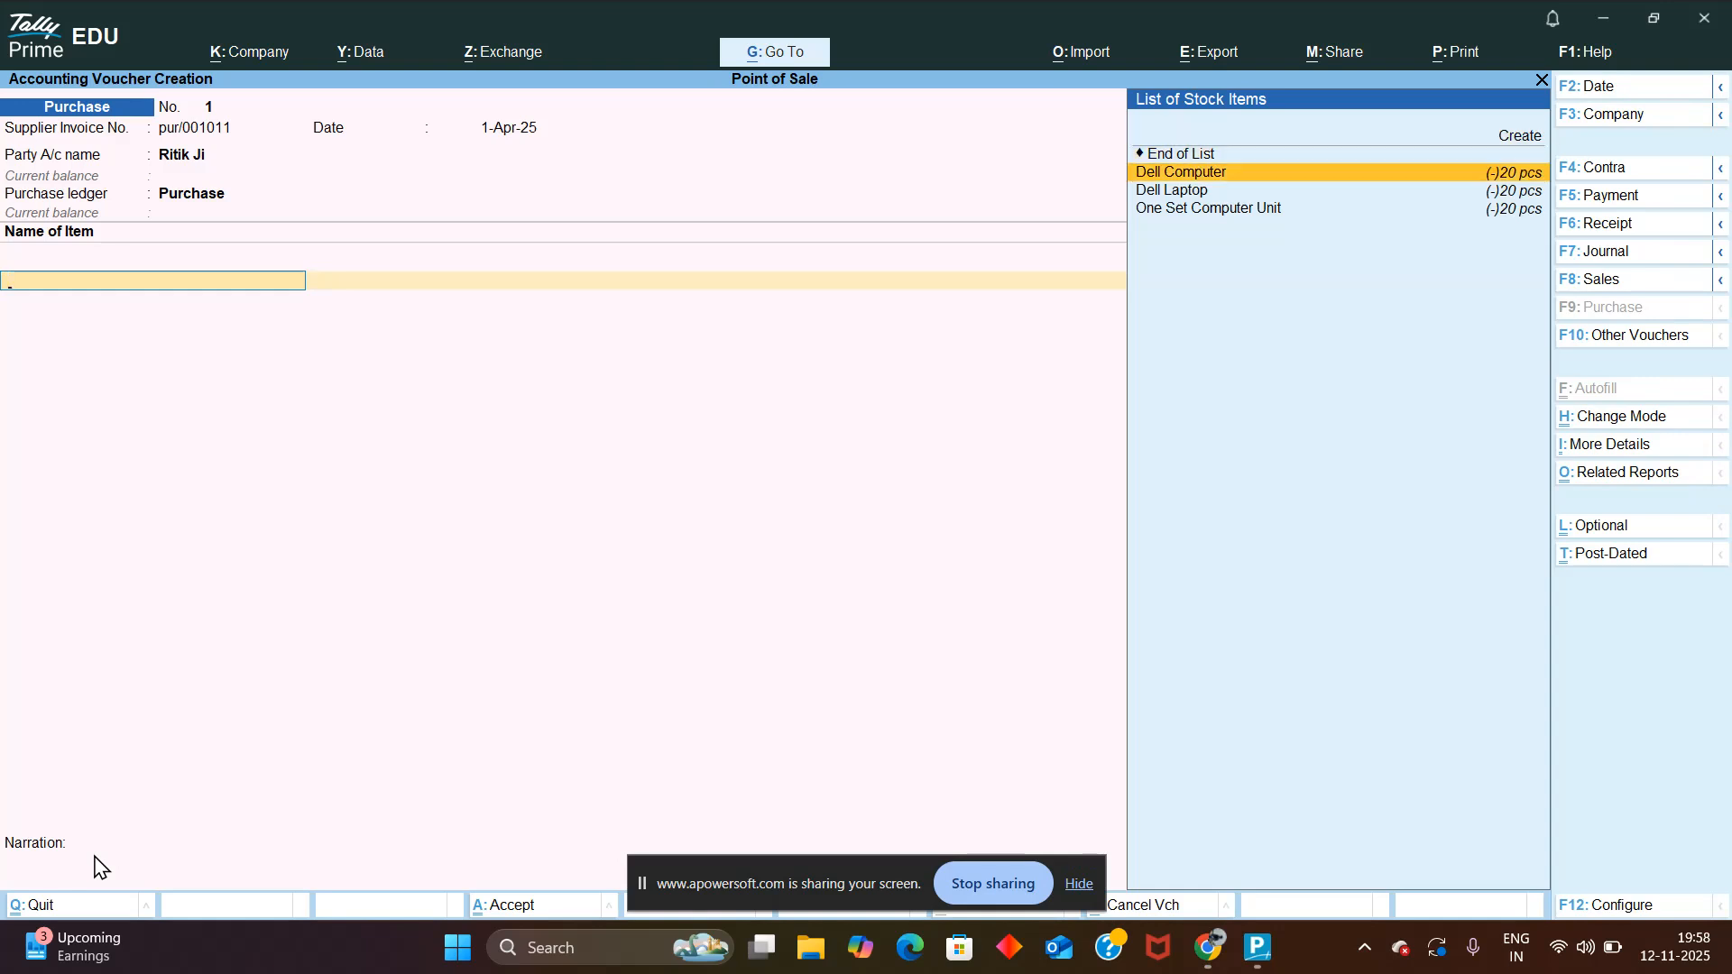
# Step: Abandon the purchase voucher in progress and check the items and quantities of Point of Sale voucher 1 in the Day Book
pyautogui.press('Return')
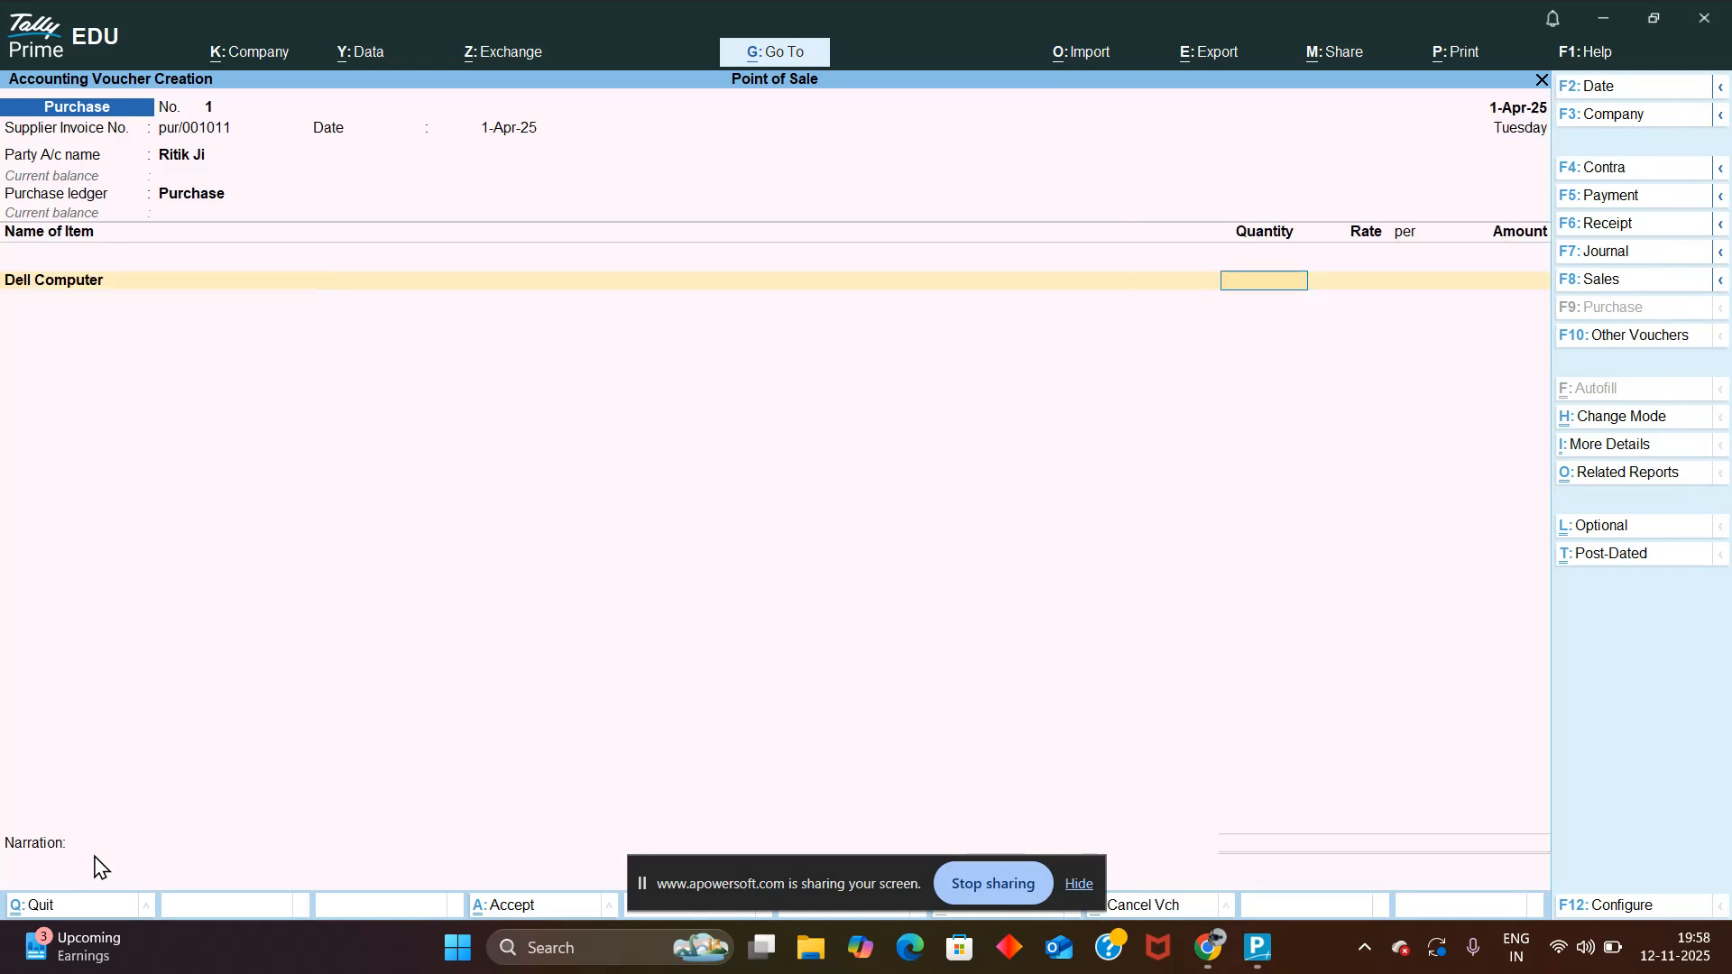
pyautogui.hotkey('ctrl', 'q')
pyautogui.press('Down')
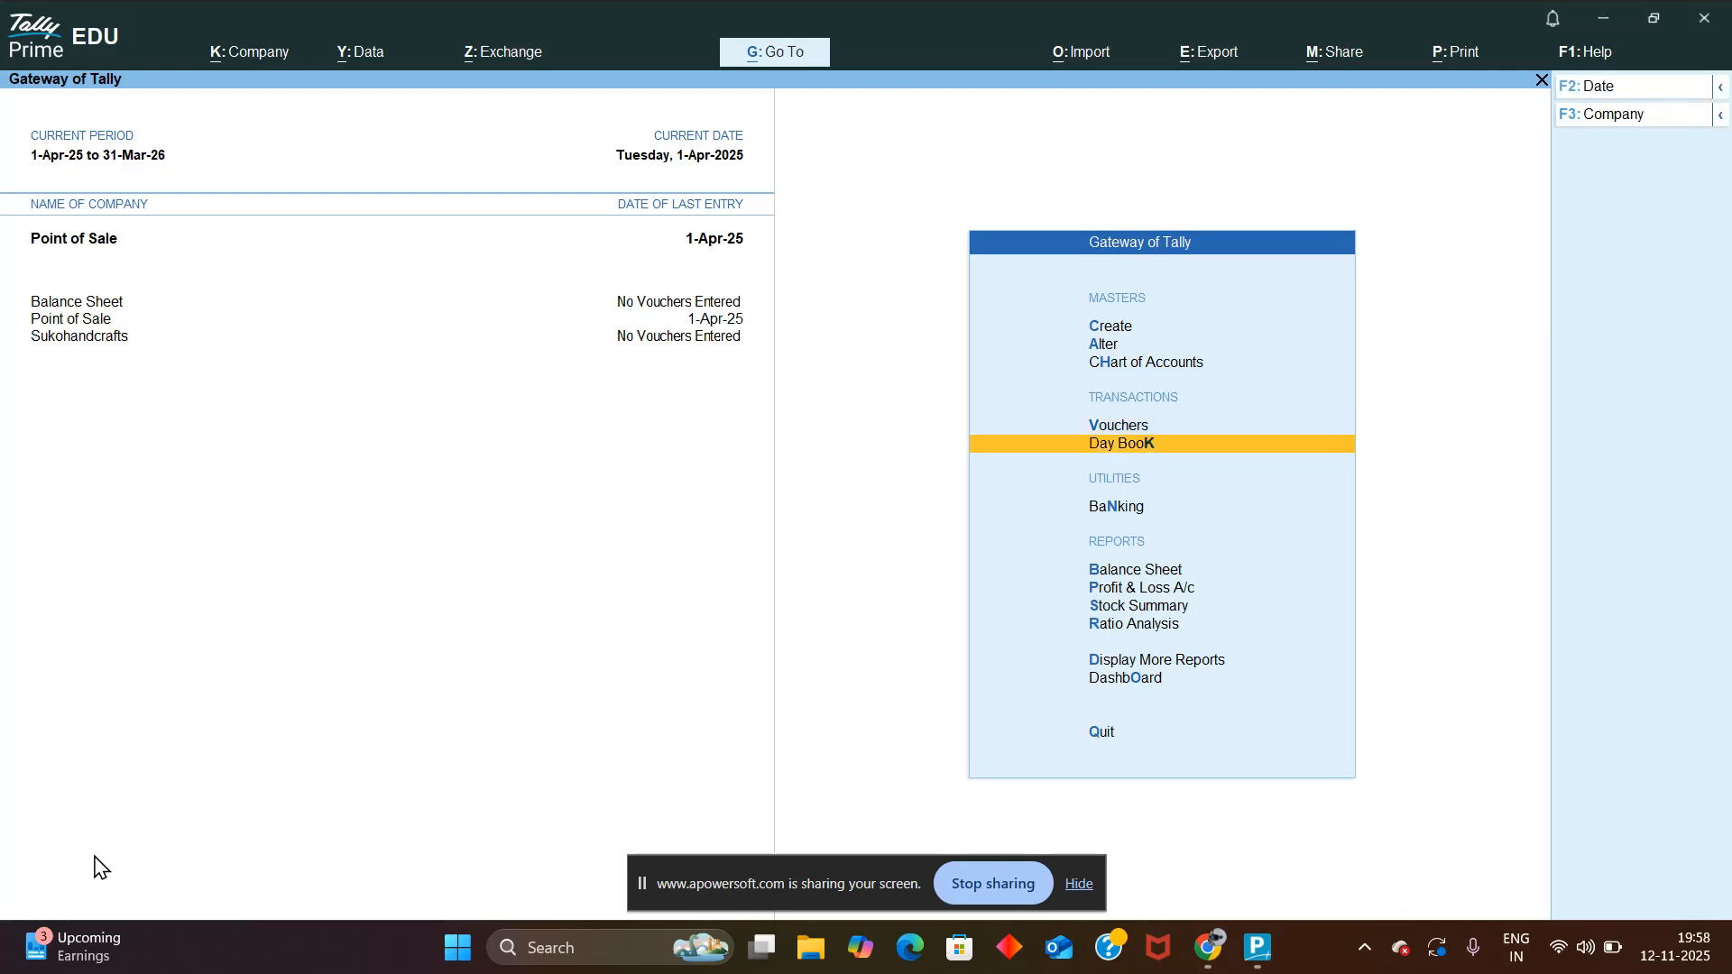
pyautogui.press('Return')
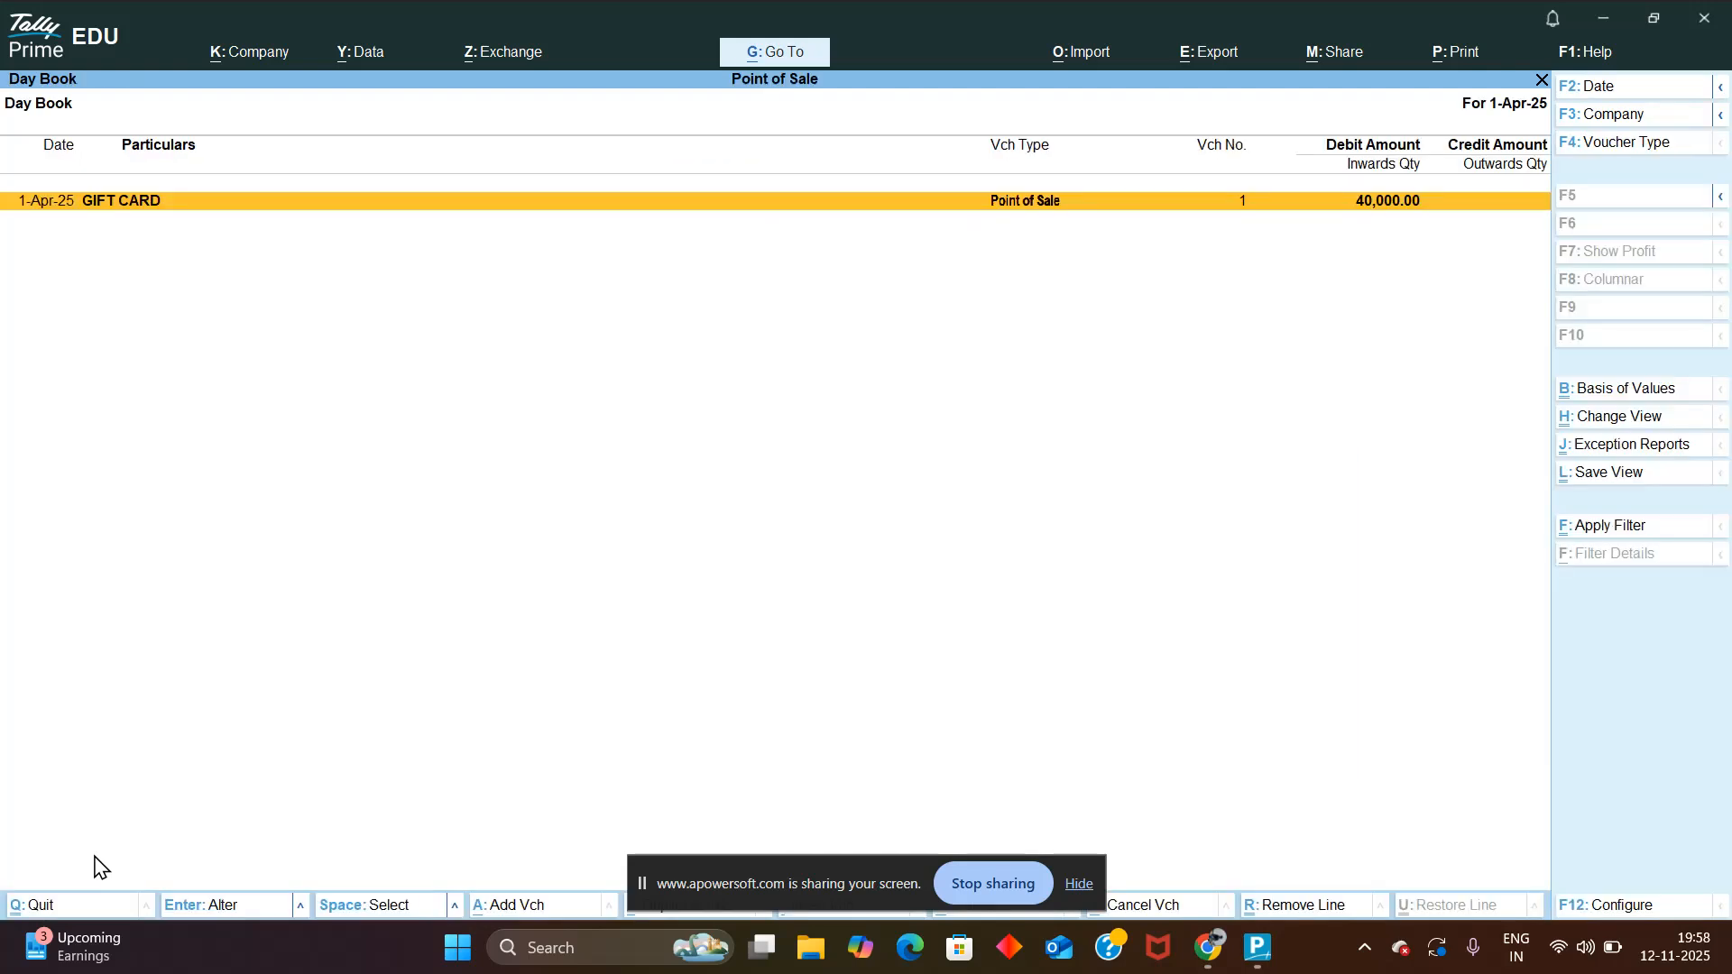
pyautogui.press('Return')
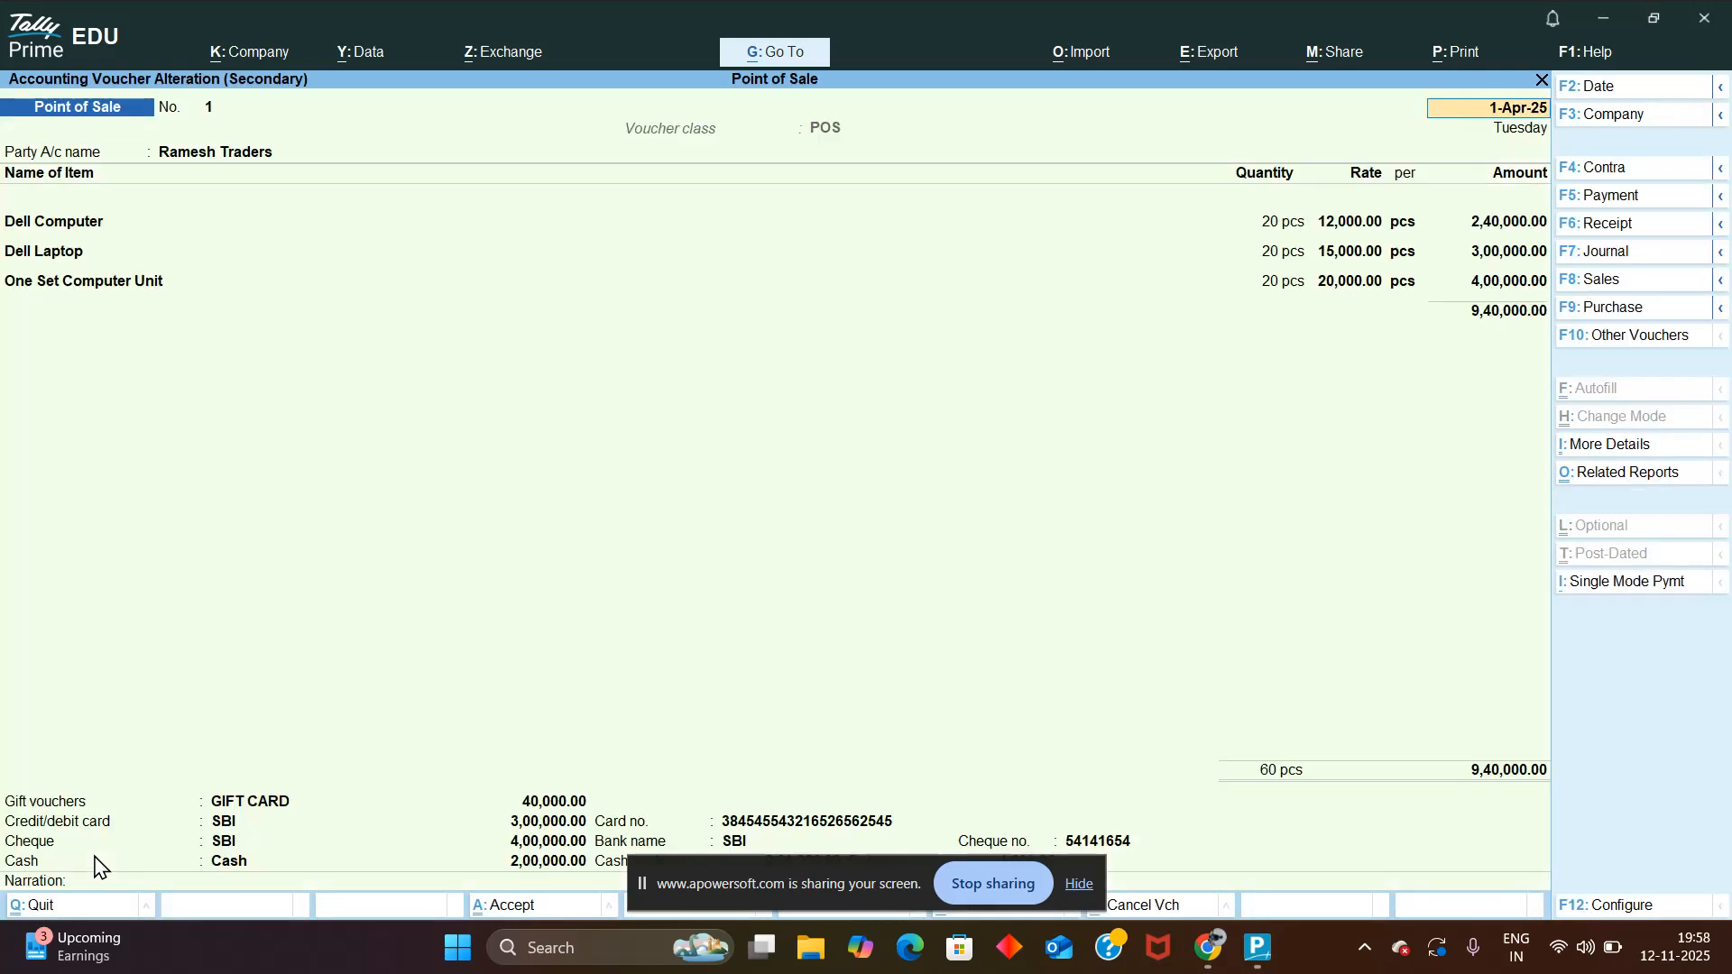
pyautogui.press('Escape')
pyautogui.press('Escape')
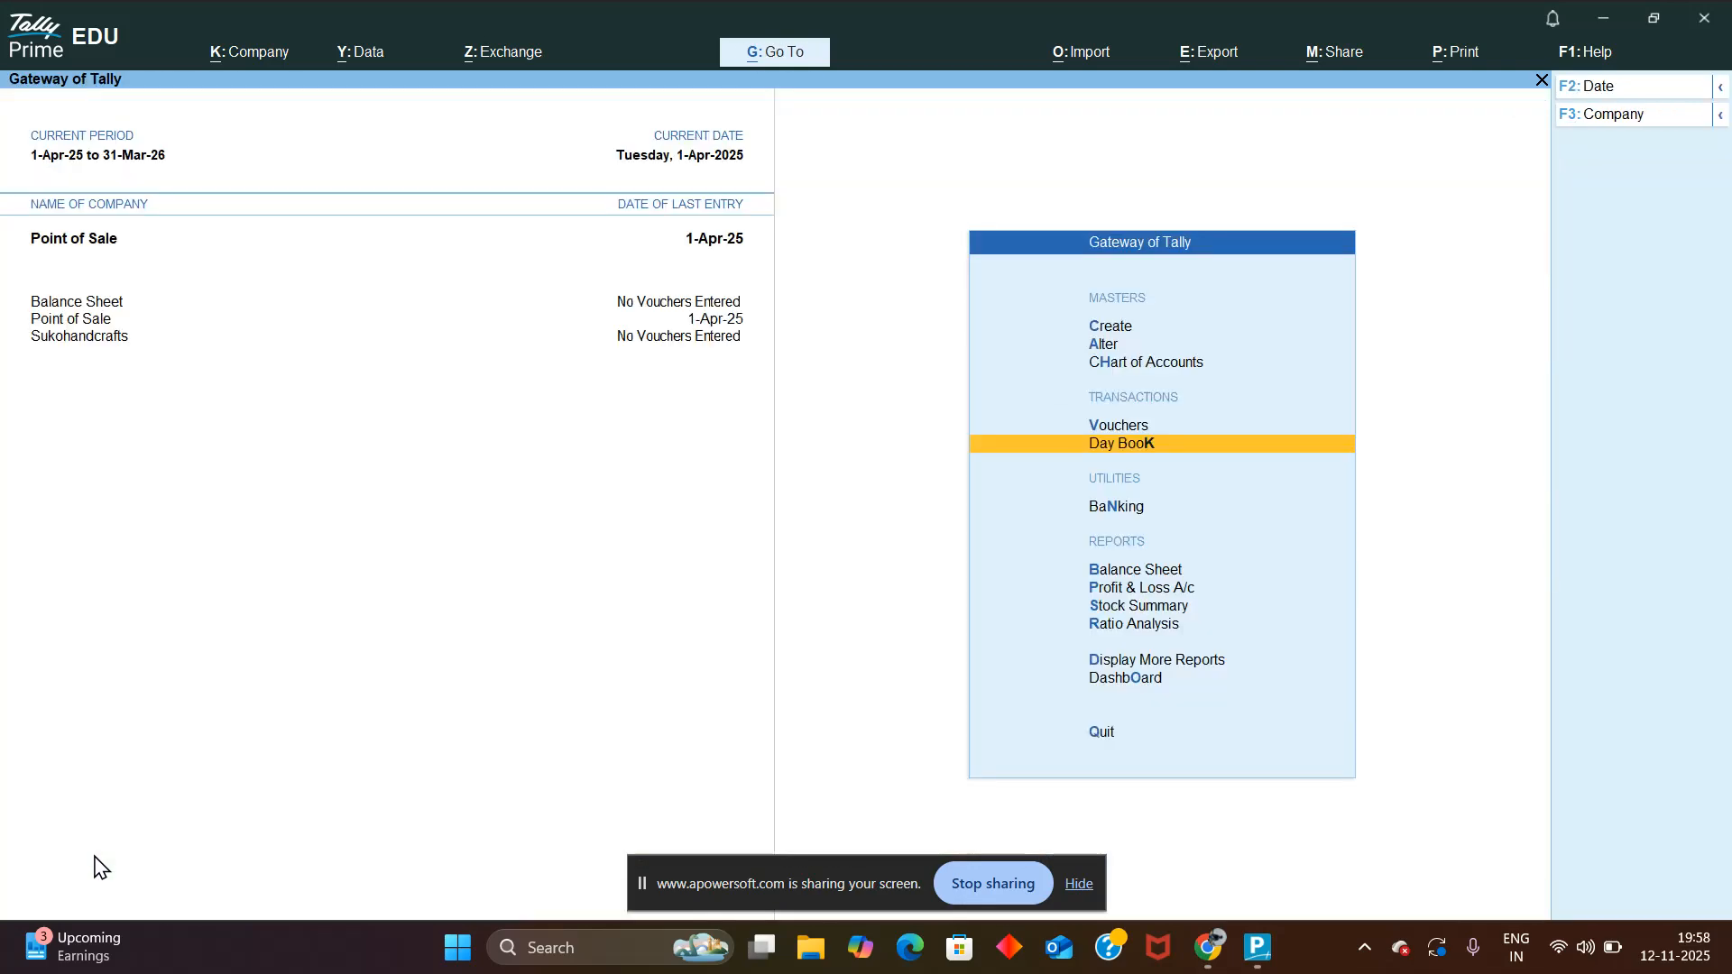
# Step: Start a new Purchase voucher with supplier invoice number pur/012531, accepting the date 1-Apr-25
pyautogui.press('Up')
pyautogui.press('Return')
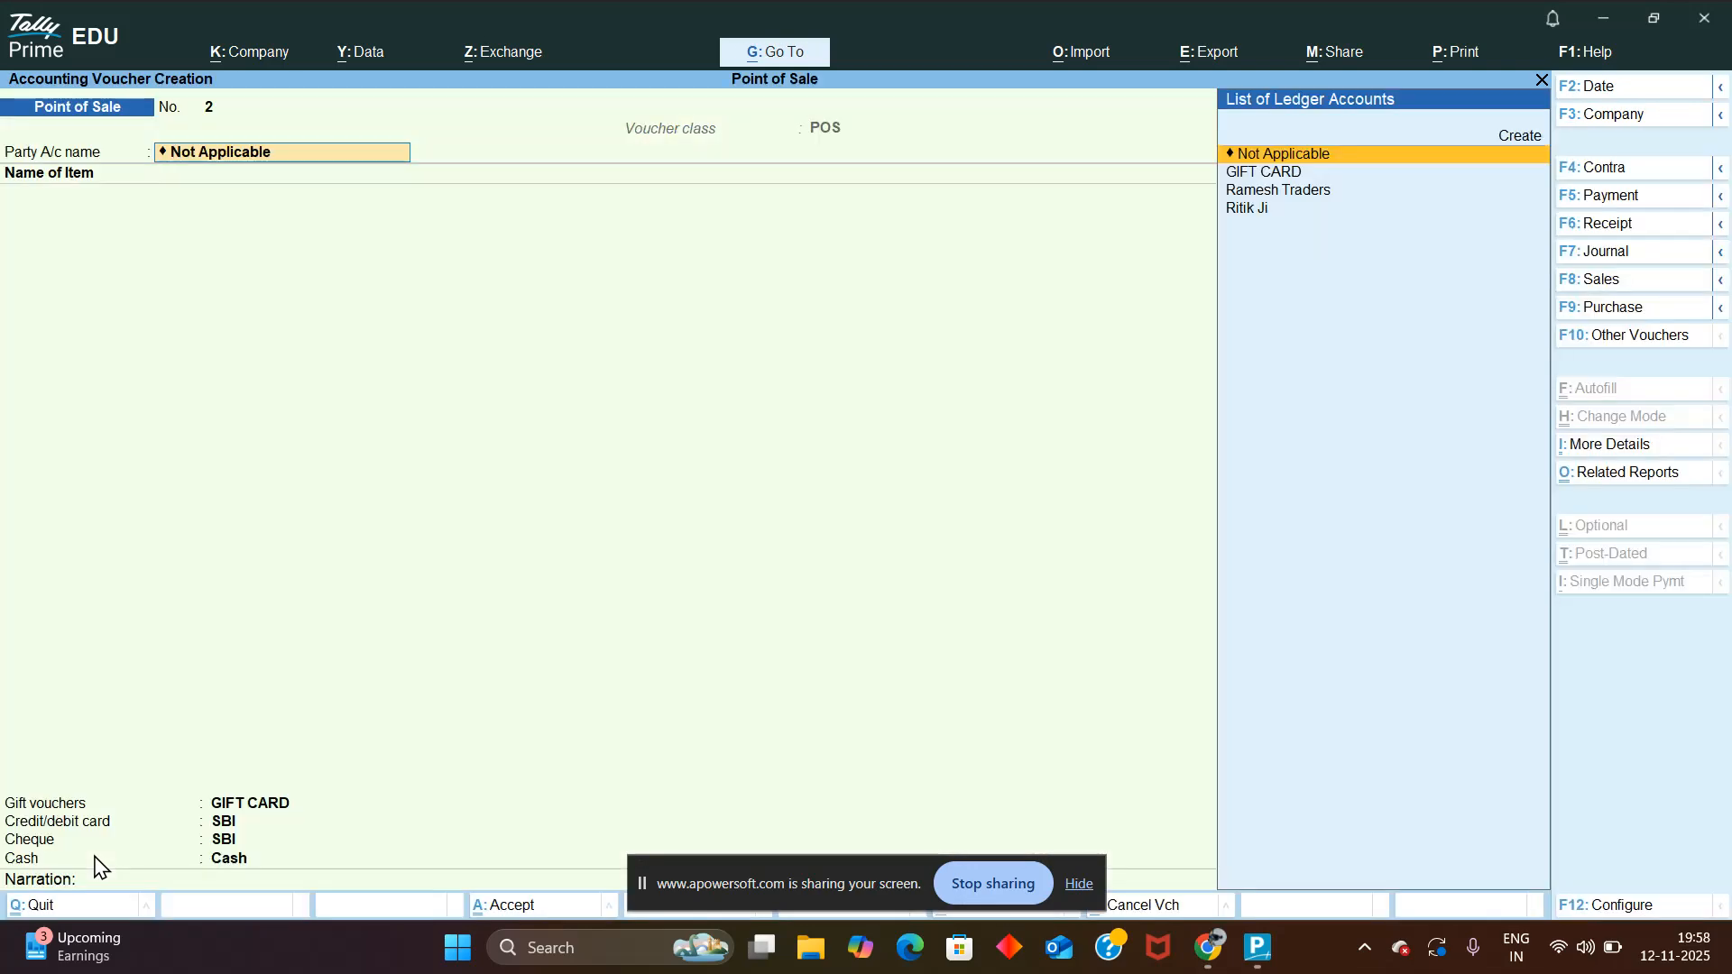
pyautogui.press('F9')
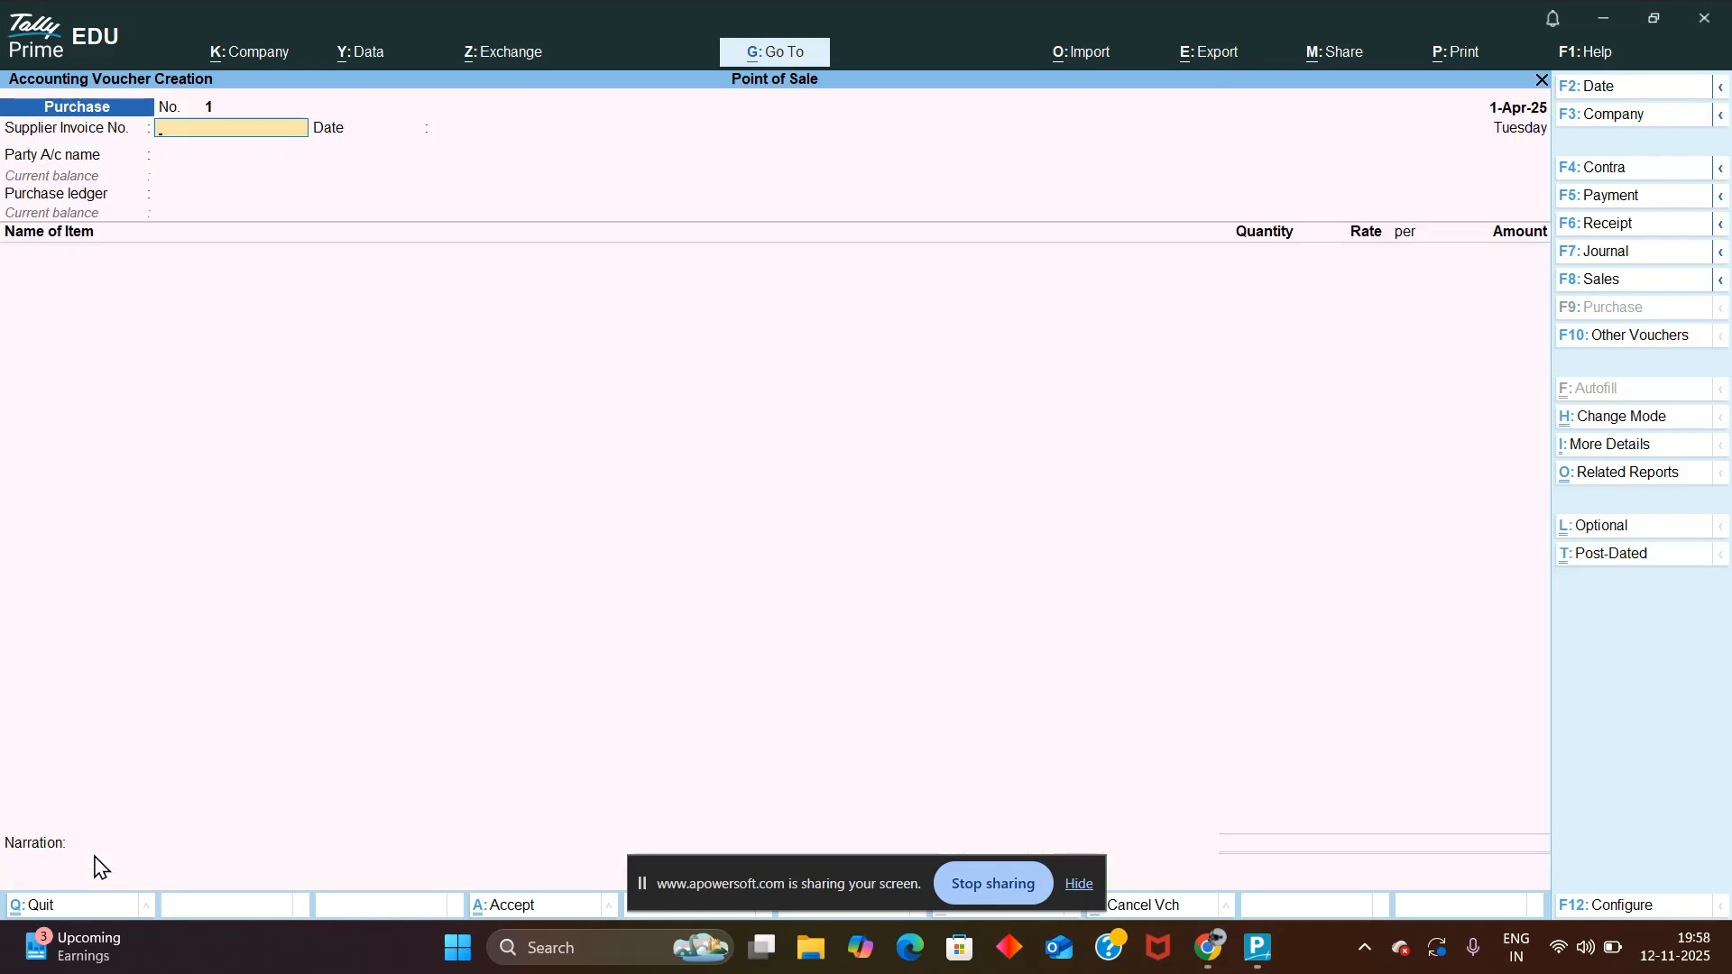
pyautogui.write('pur/012531')
pyautogui.press('Return')
pyautogui.press('Return')
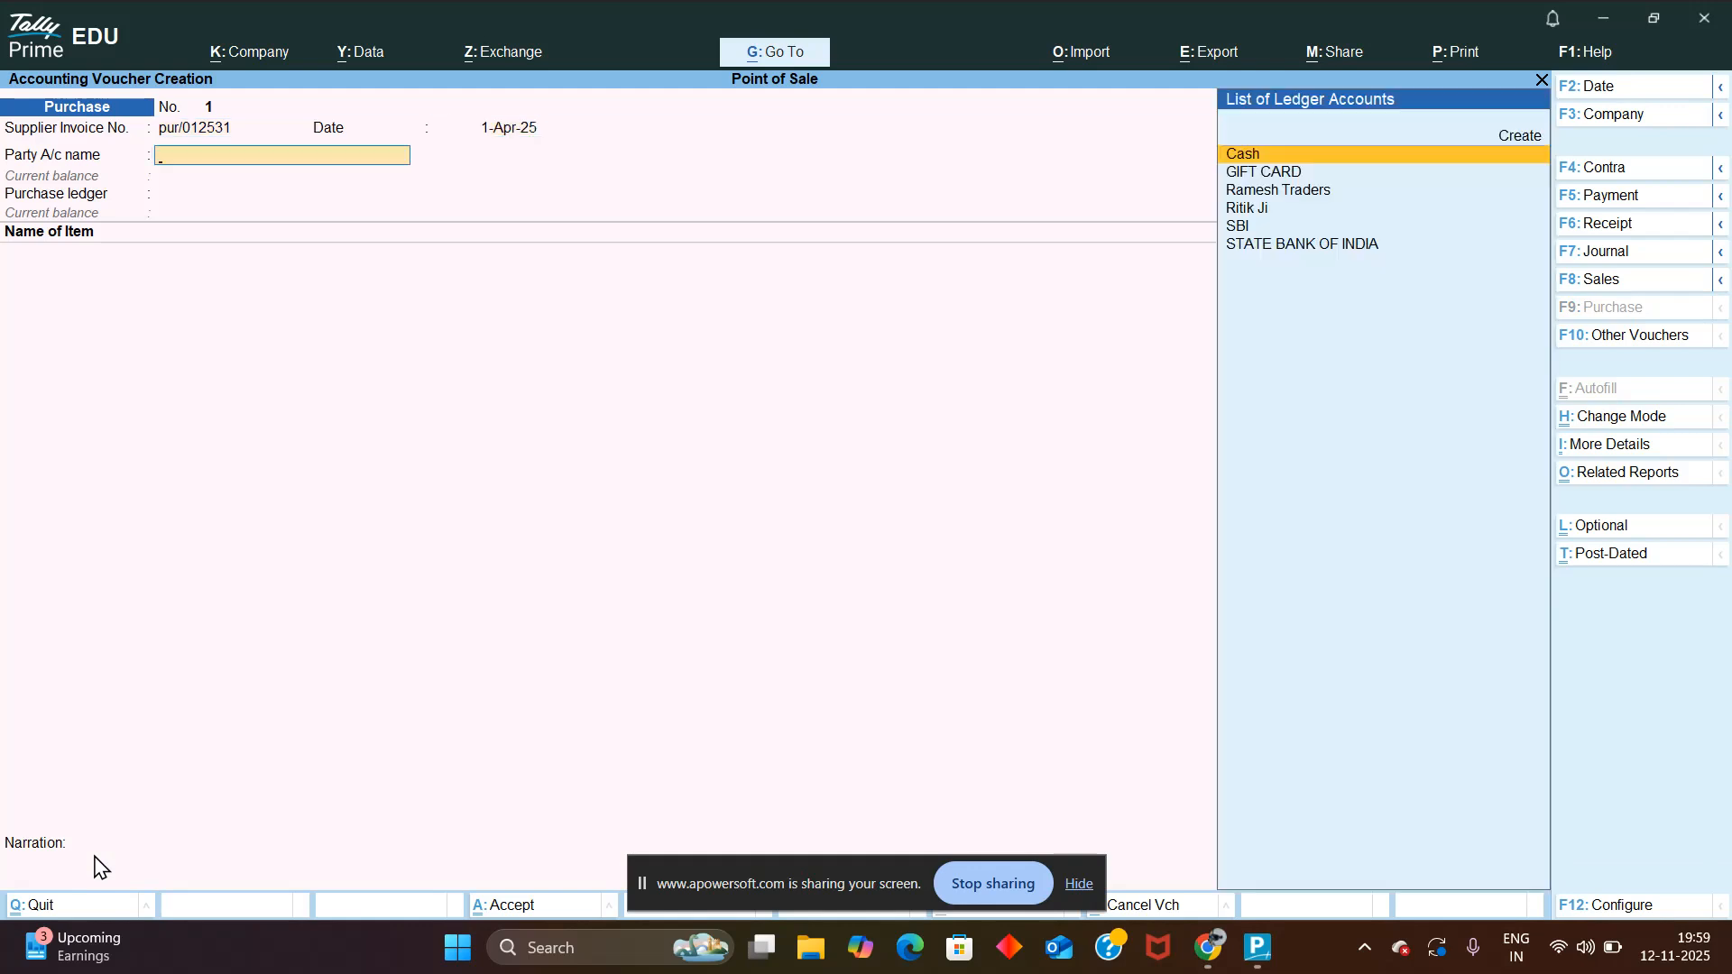
# Step: Use the supplier's ledger as the party account, accept the default party details, and choose Purchase as the purchase ledger
pyautogui.press('Down')
pyautogui.press('Down')
pyautogui.press('Down')
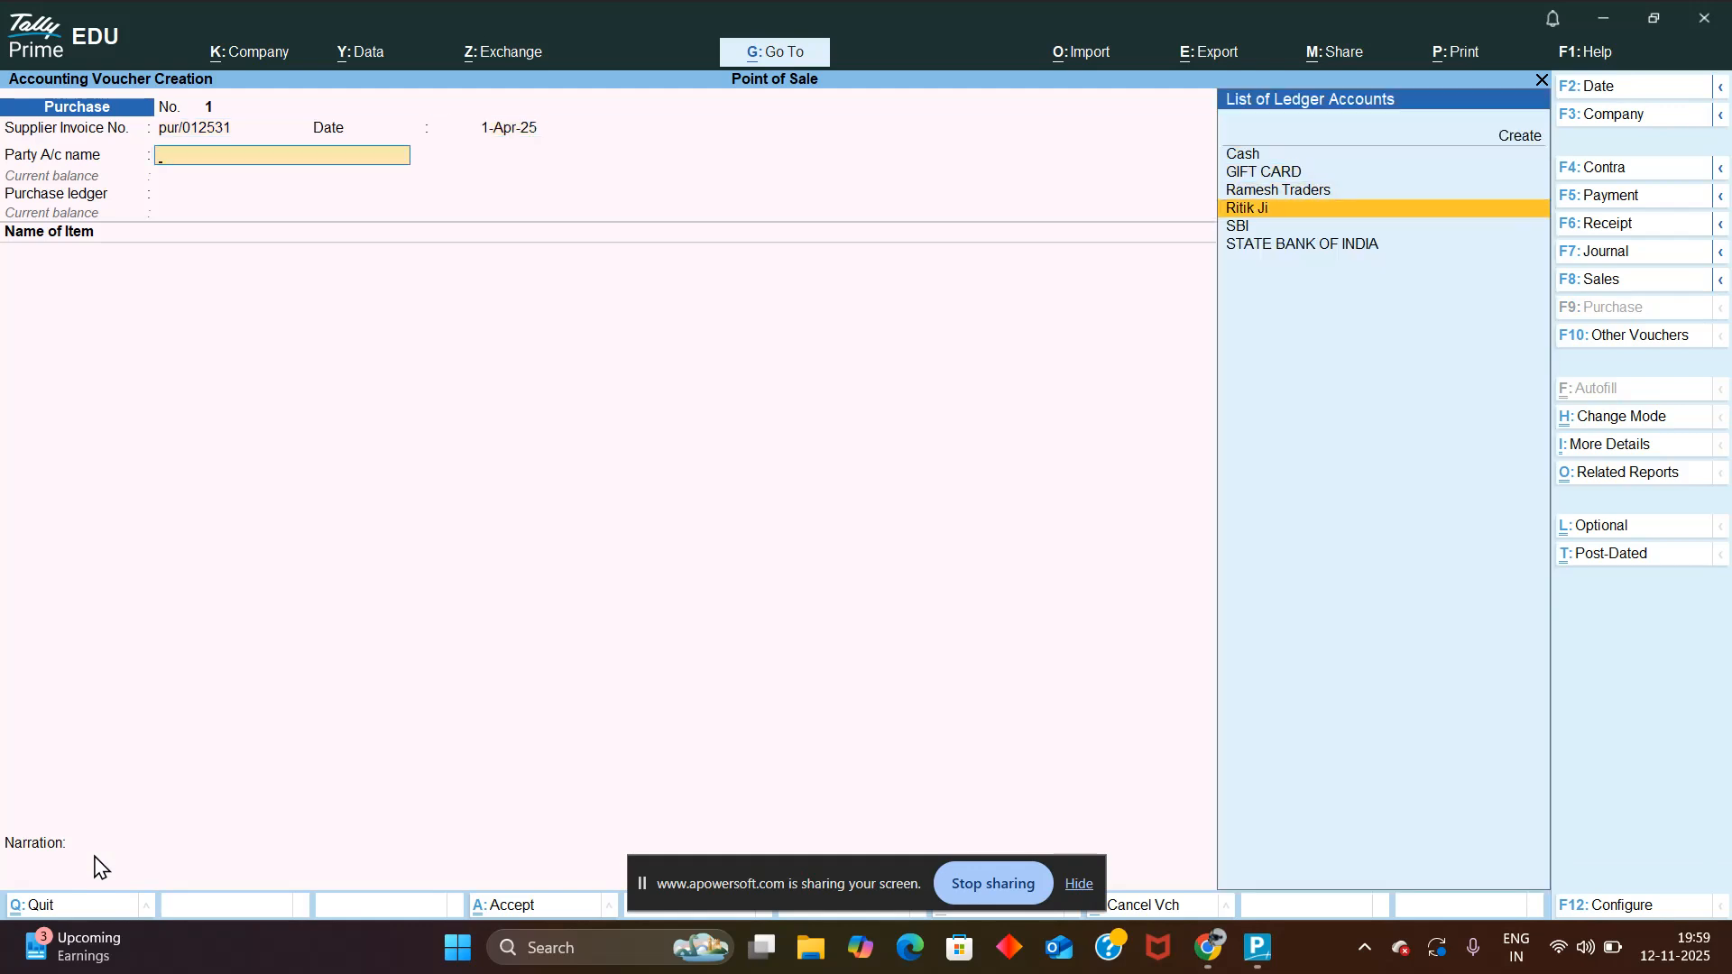
pyautogui.press('Return')
pyautogui.hotkey('ctrl', 'a')
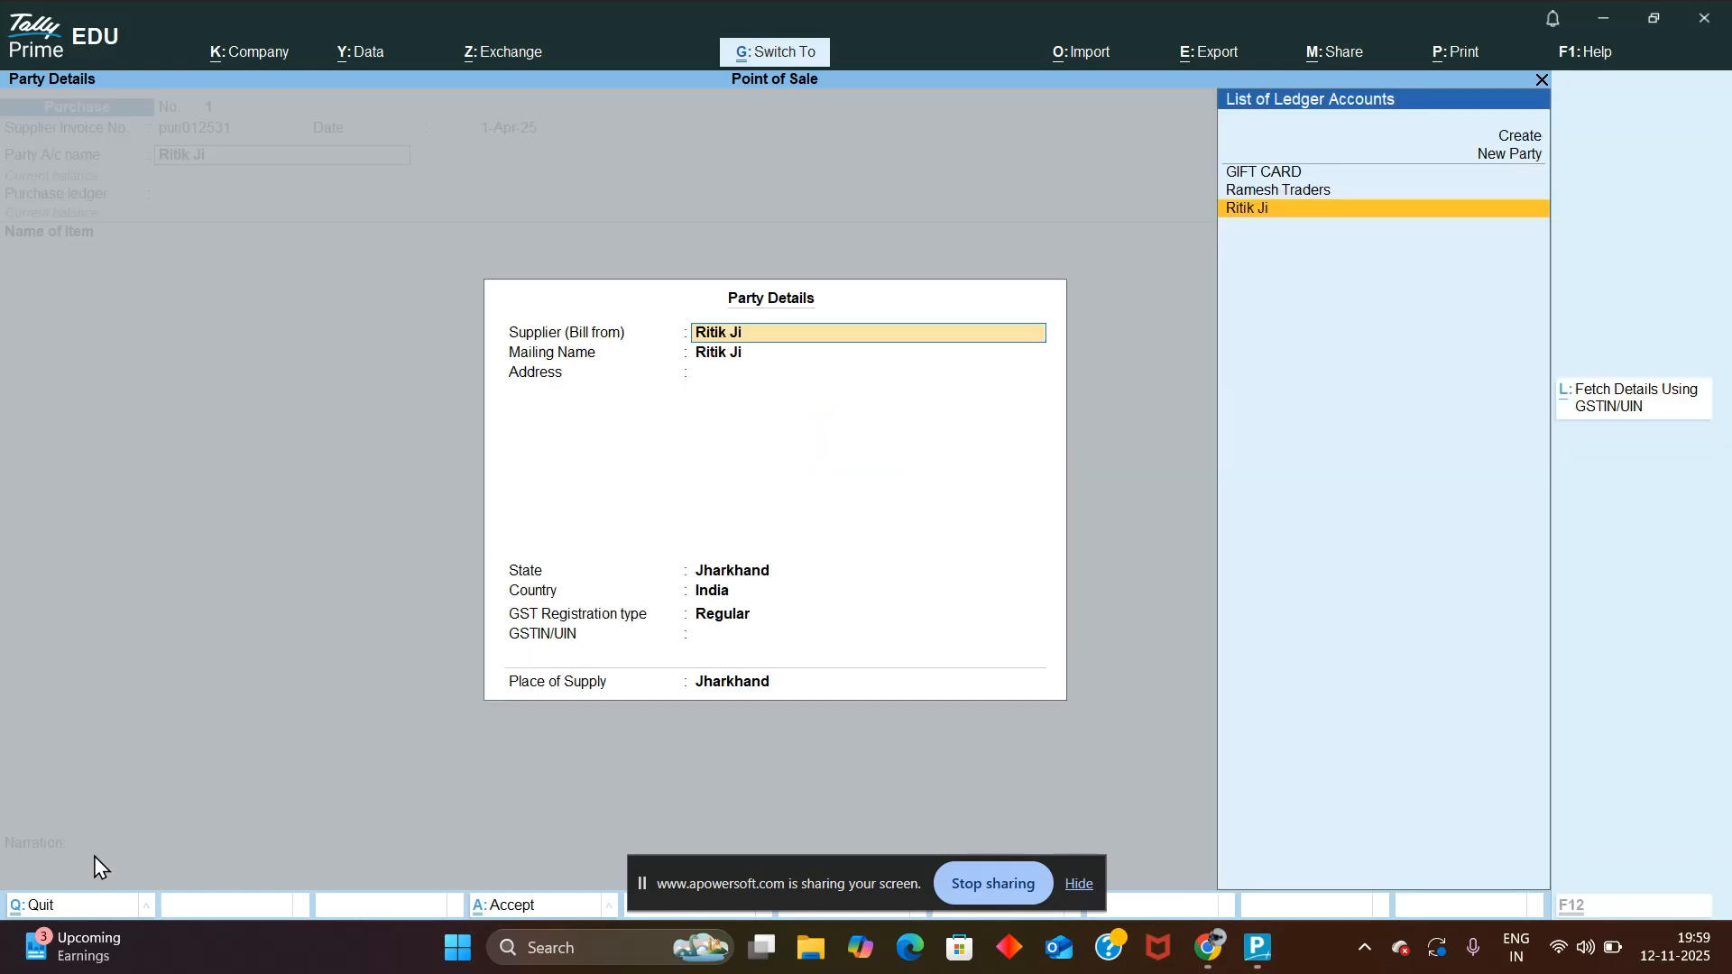
pyautogui.hotkey('ctrl', 'a')
pyautogui.press('Return')
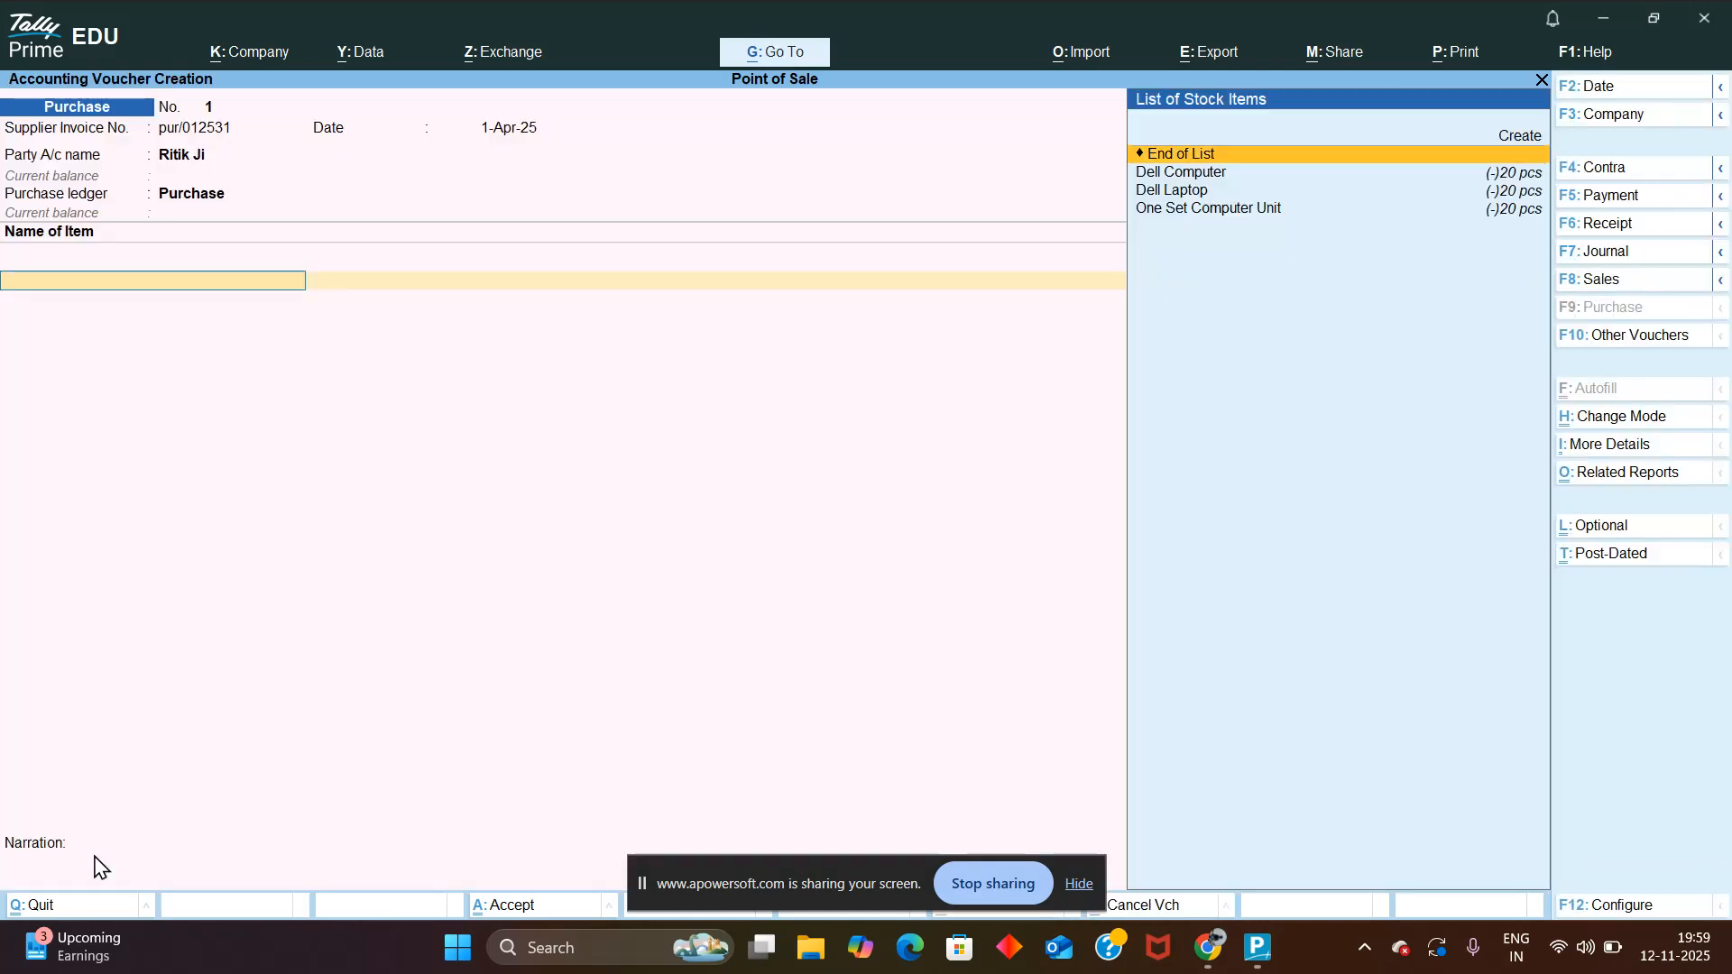
# Step: Add Dell Computer to the purchase voucher with a quantity of 120 pcs at a rate of 50,000 per piece
pyautogui.press('Down')
pyautogui.press('Return')
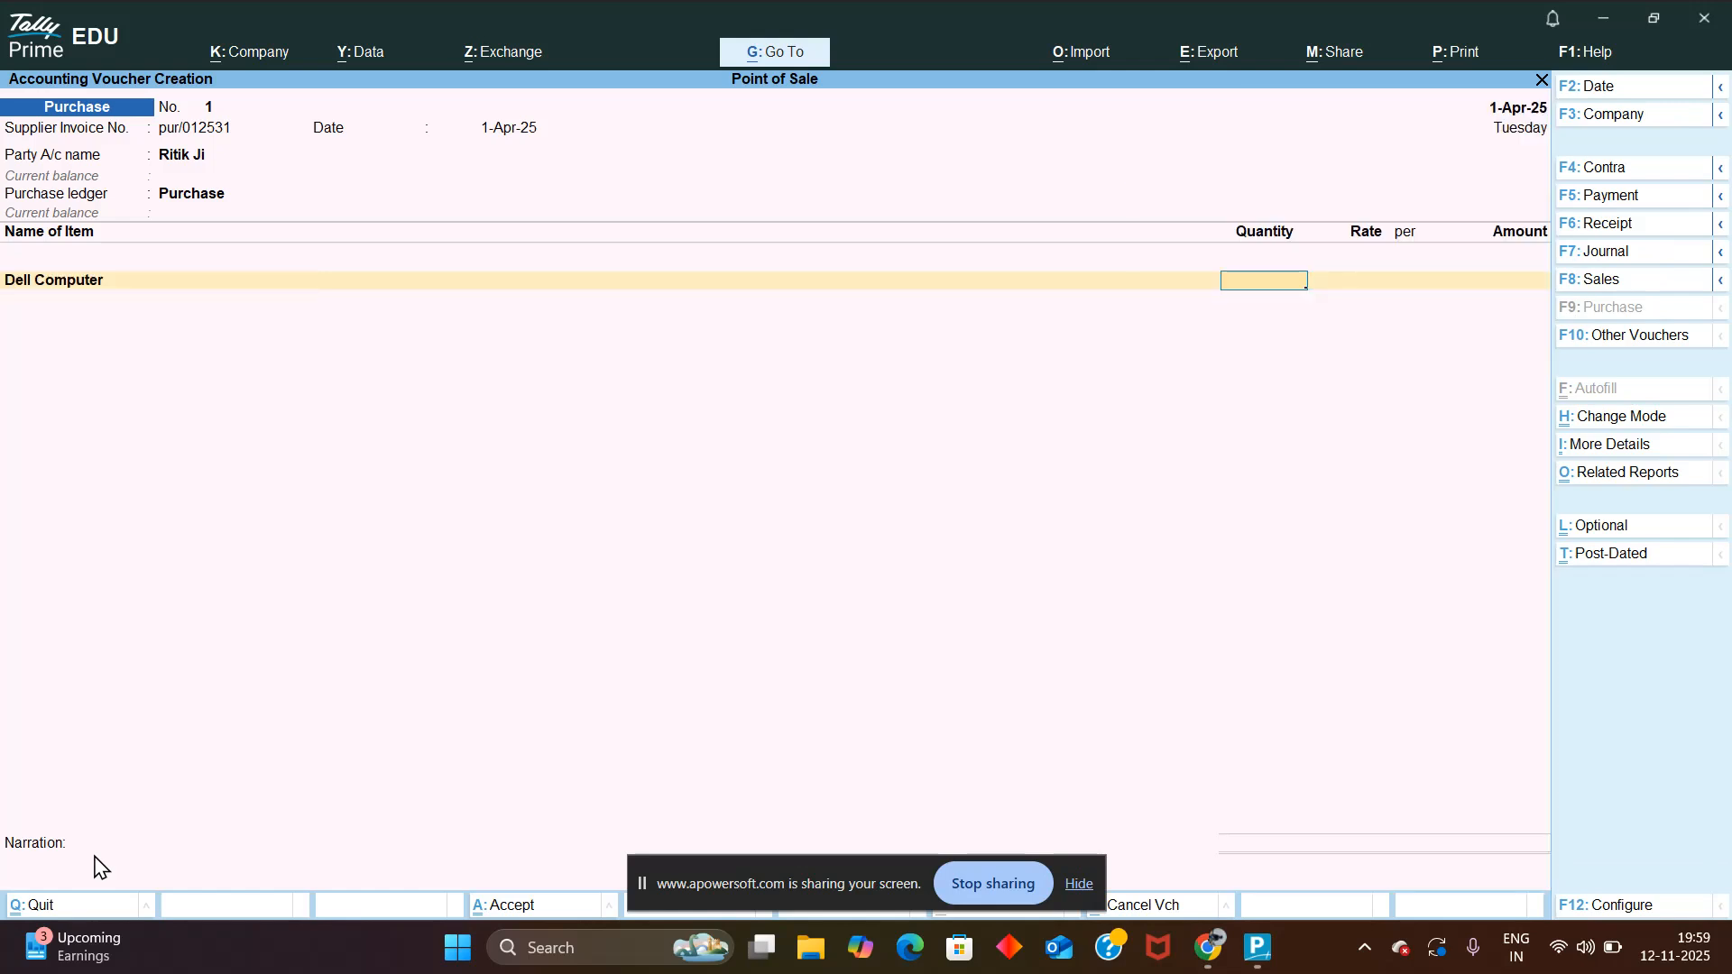
pyautogui.write('120')
pyautogui.press('Return')
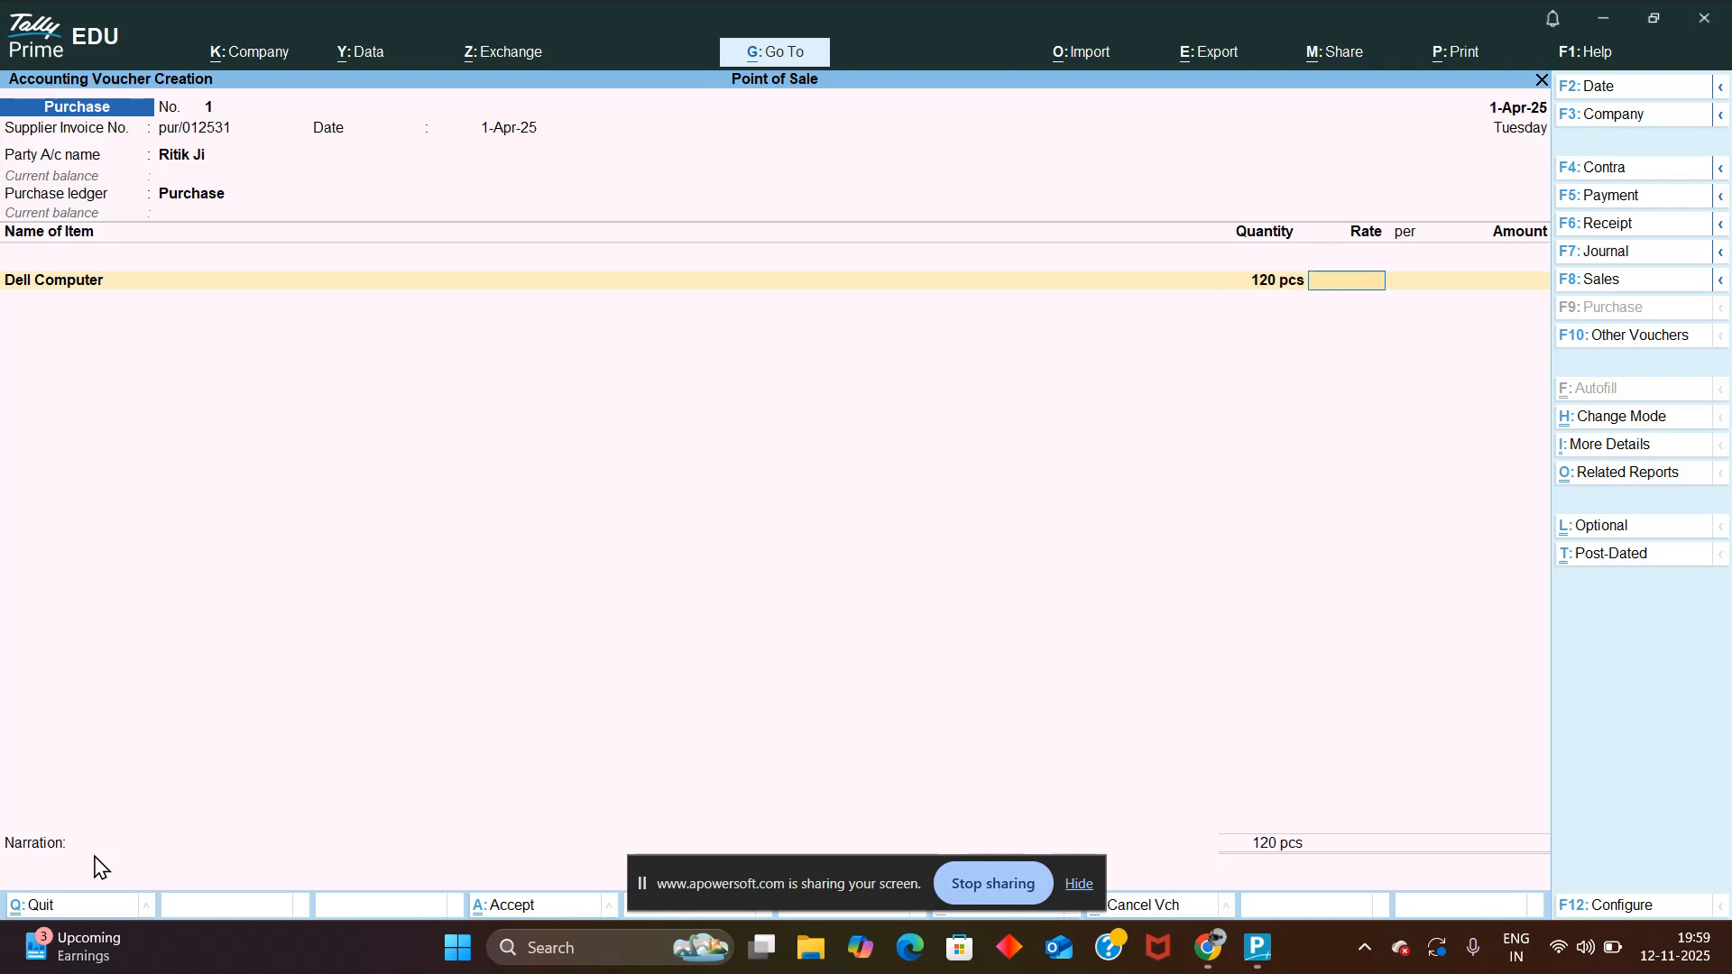
pyautogui.press('BackSpace')
pyautogui.press('Return')
pyautogui.write('50,000')
pyautogui.press('Return')
pyautogui.press('Return')
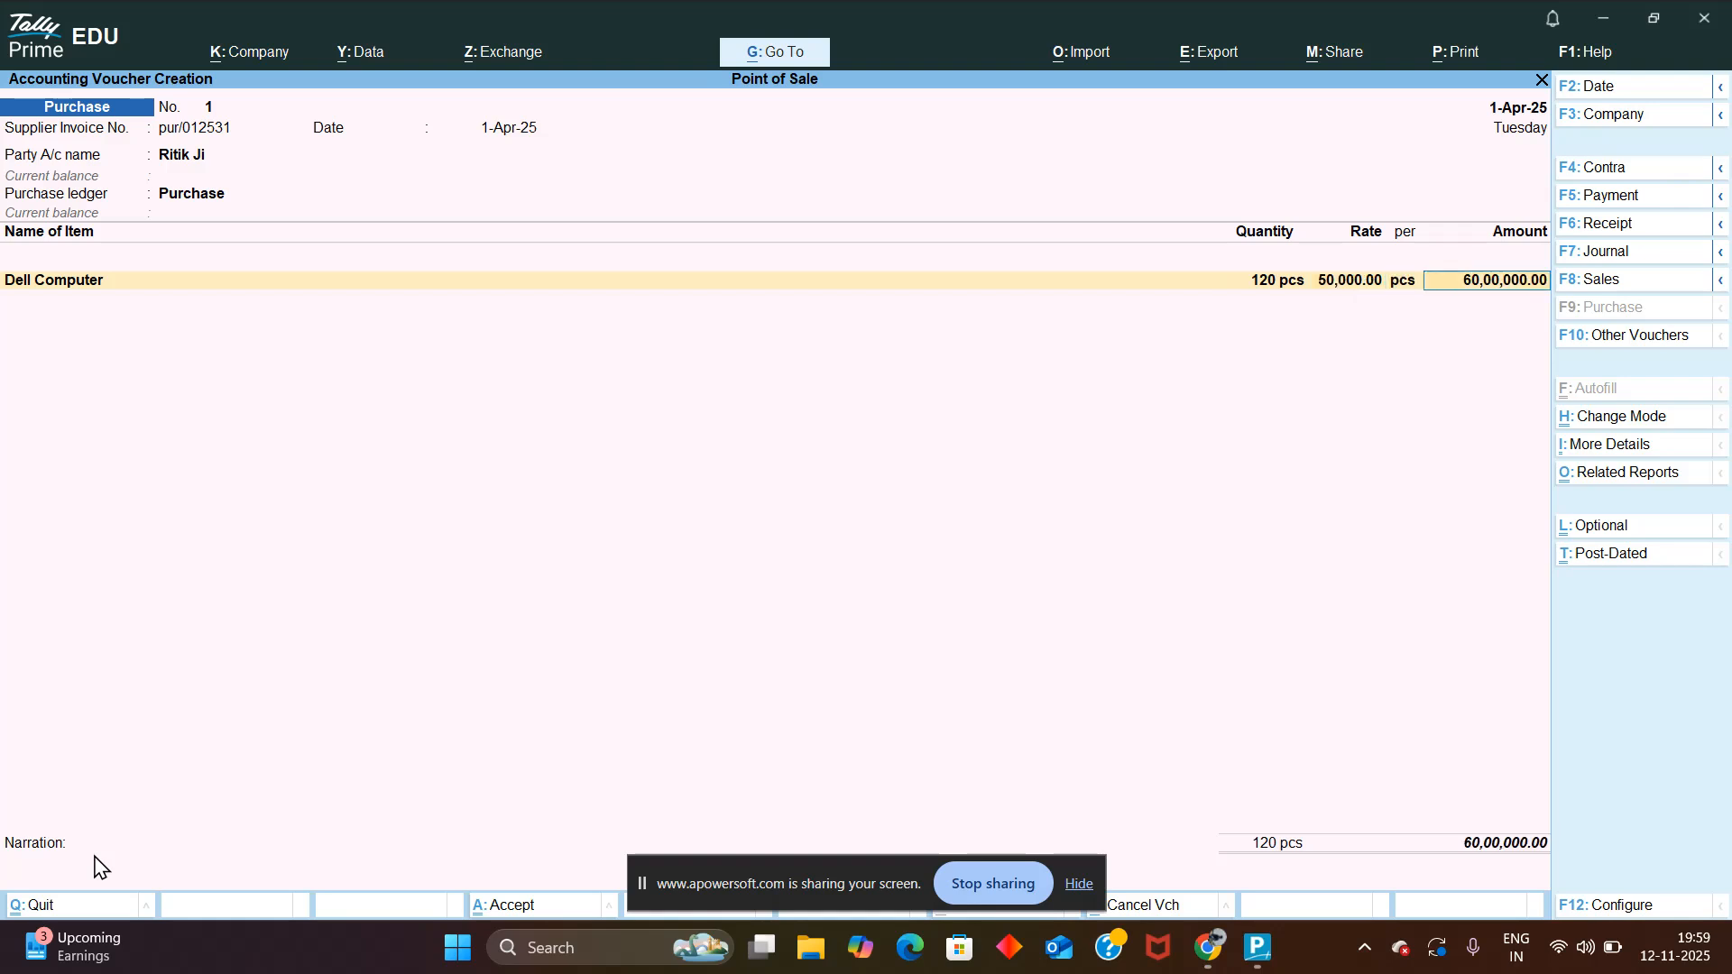
pyautogui.press('Return')
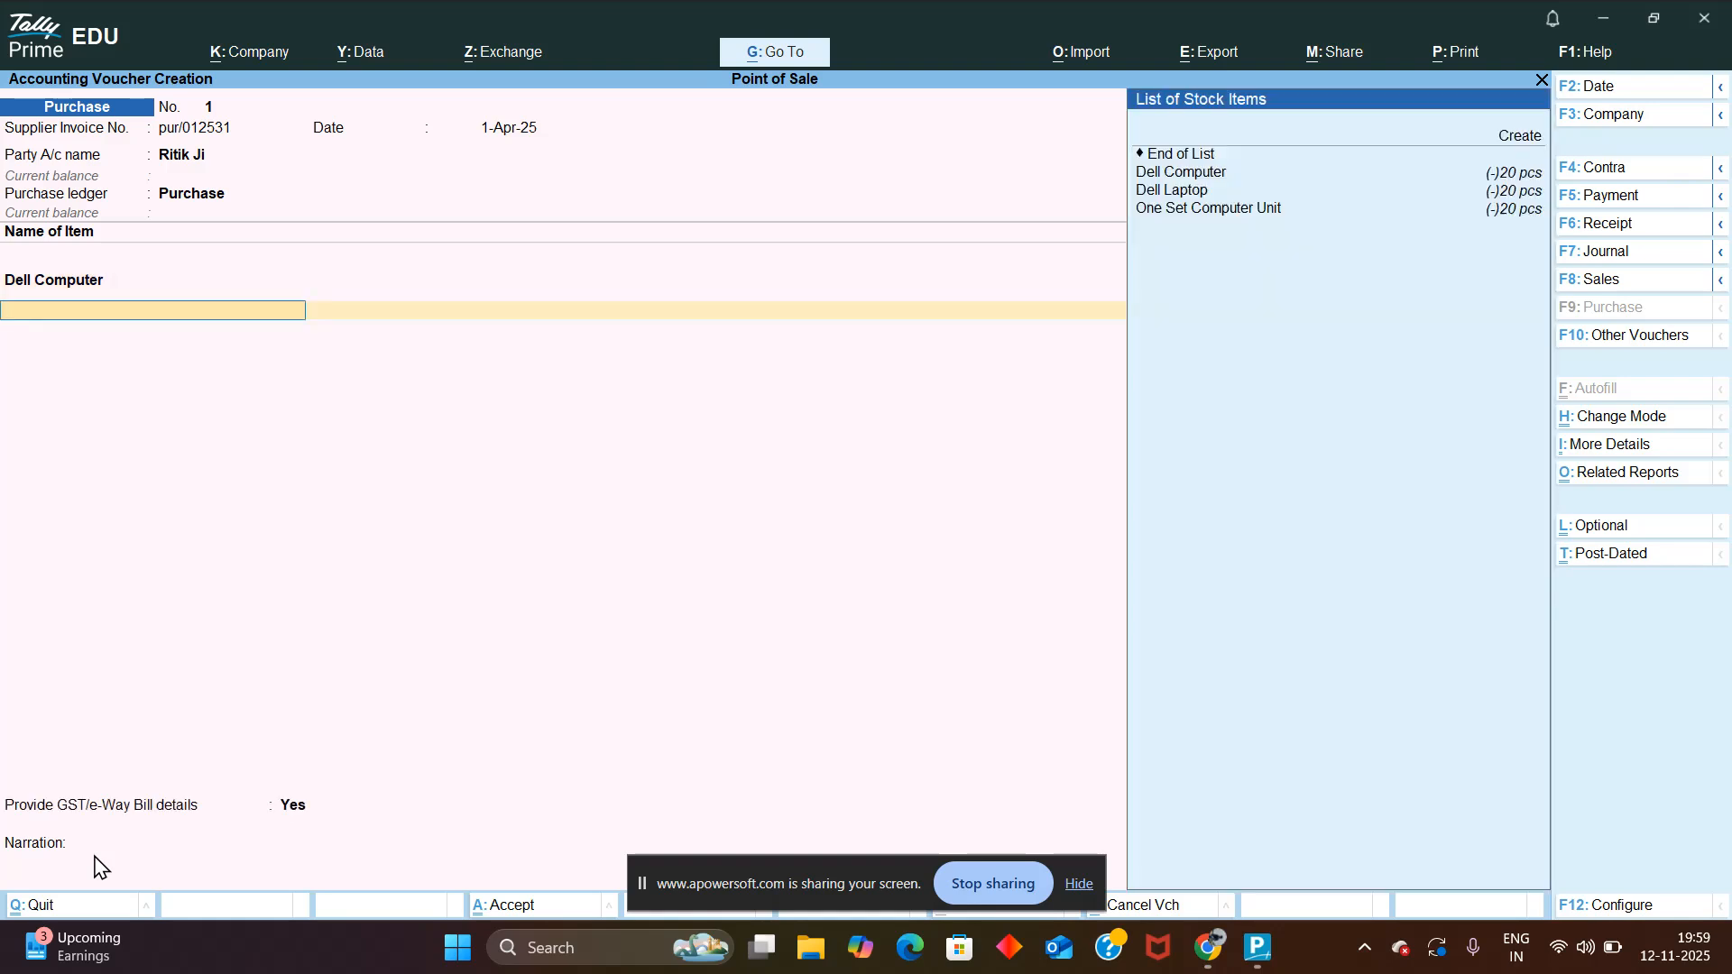
# Step: Add Dell Laptop to the purchase voucher with a quantity of 120 pcs at a rate of 55,000 per piece
pyautogui.press('Down')
pyautogui.press('Down')
pyautogui.press('Down')
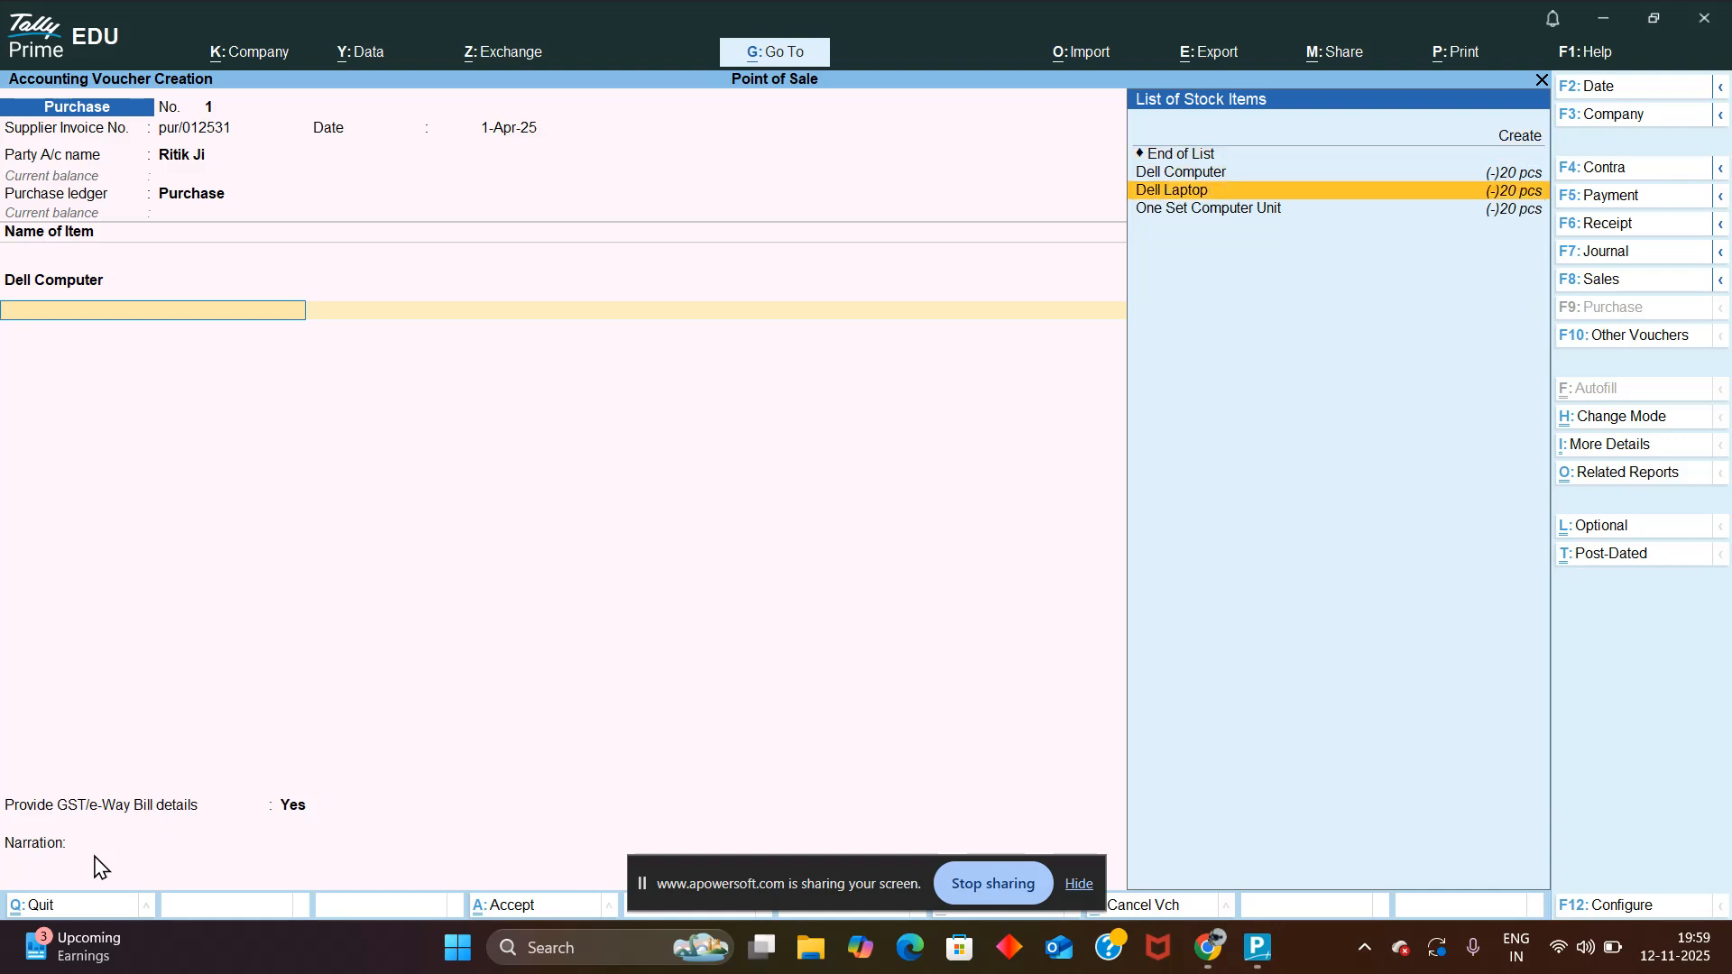
pyautogui.press('Return')
pyautogui.write('120')
pyautogui.press('Return')
pyautogui.write('55000')
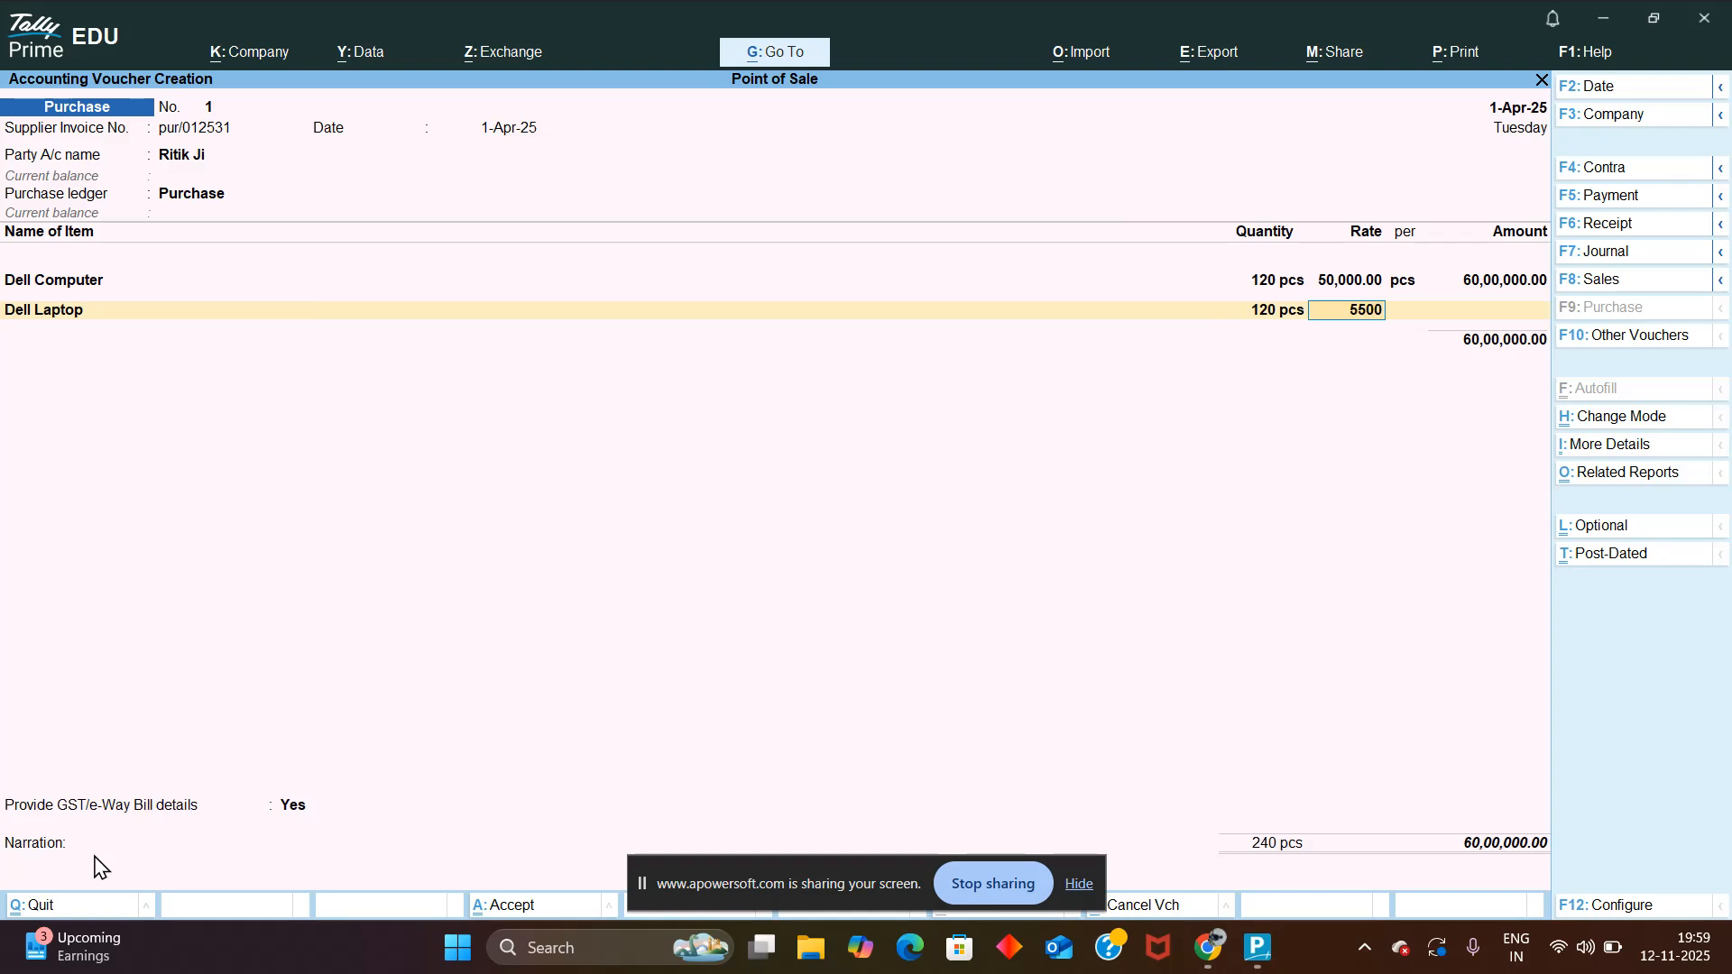
pyautogui.press('Return')
pyautogui.press('Return')
pyautogui.press('Return')
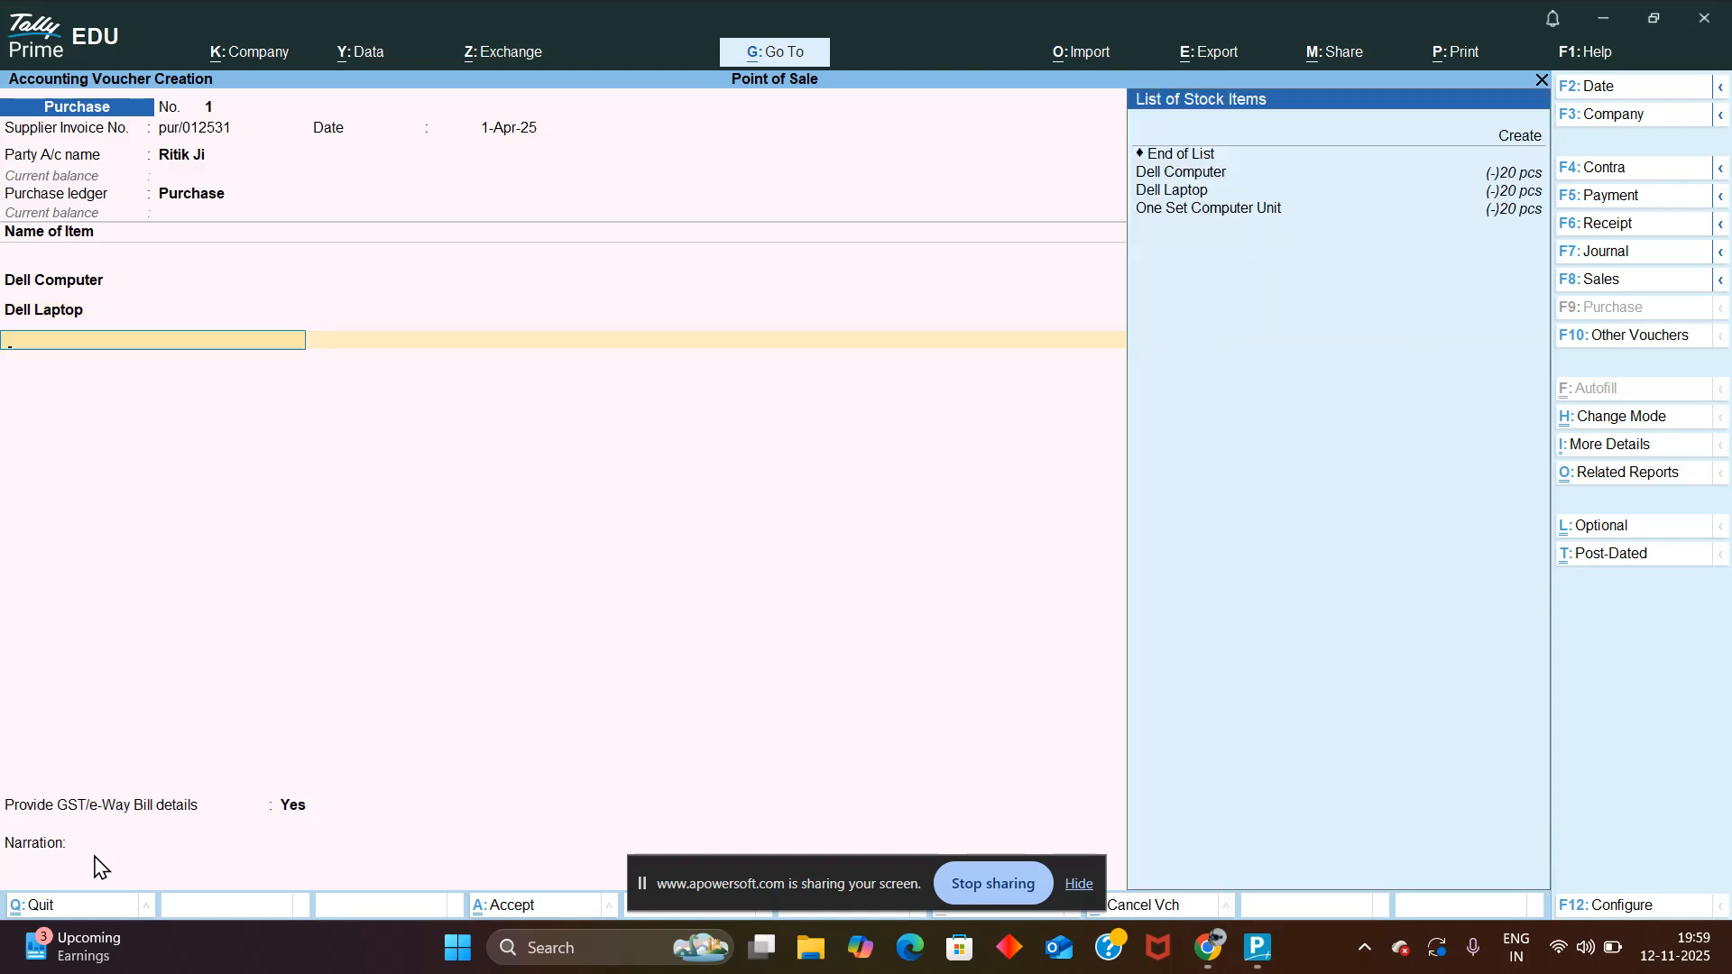
# Step: Add One Set Computer Unit to the purchase voucher with a quantity of 120 pcs at a rate of 45,000 per piece
pyautogui.press('Down')
pyautogui.press('Down')
pyautogui.press('Down')
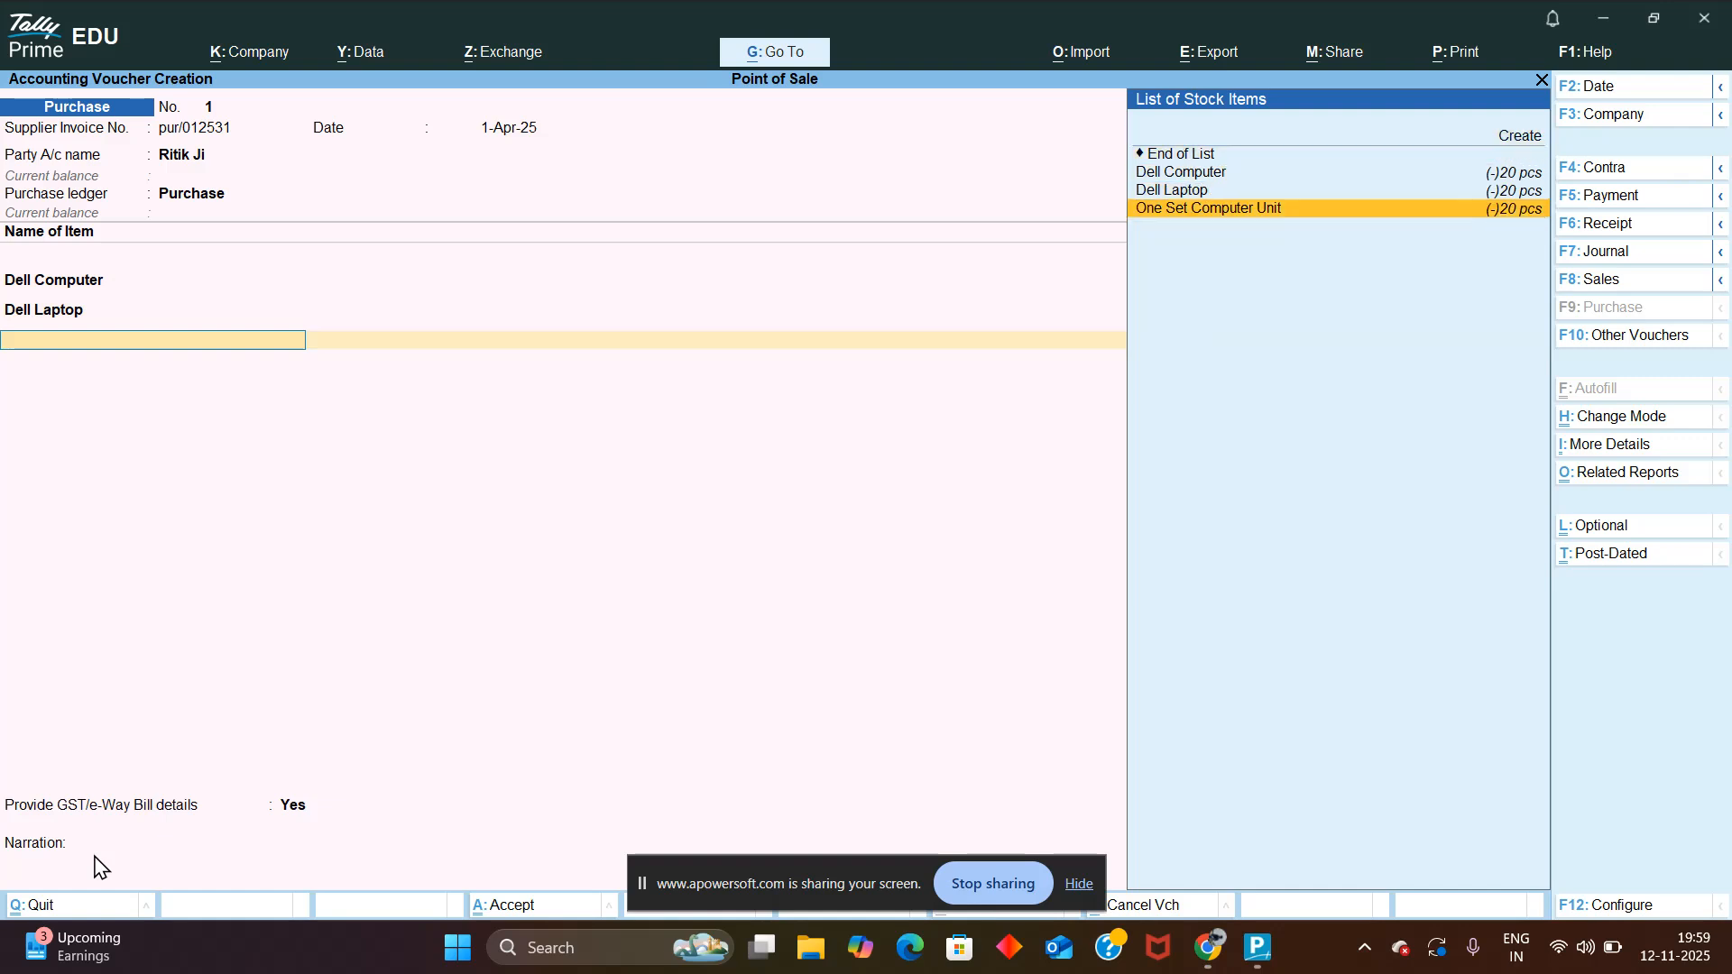
pyautogui.press('Return')
pyautogui.write('120')
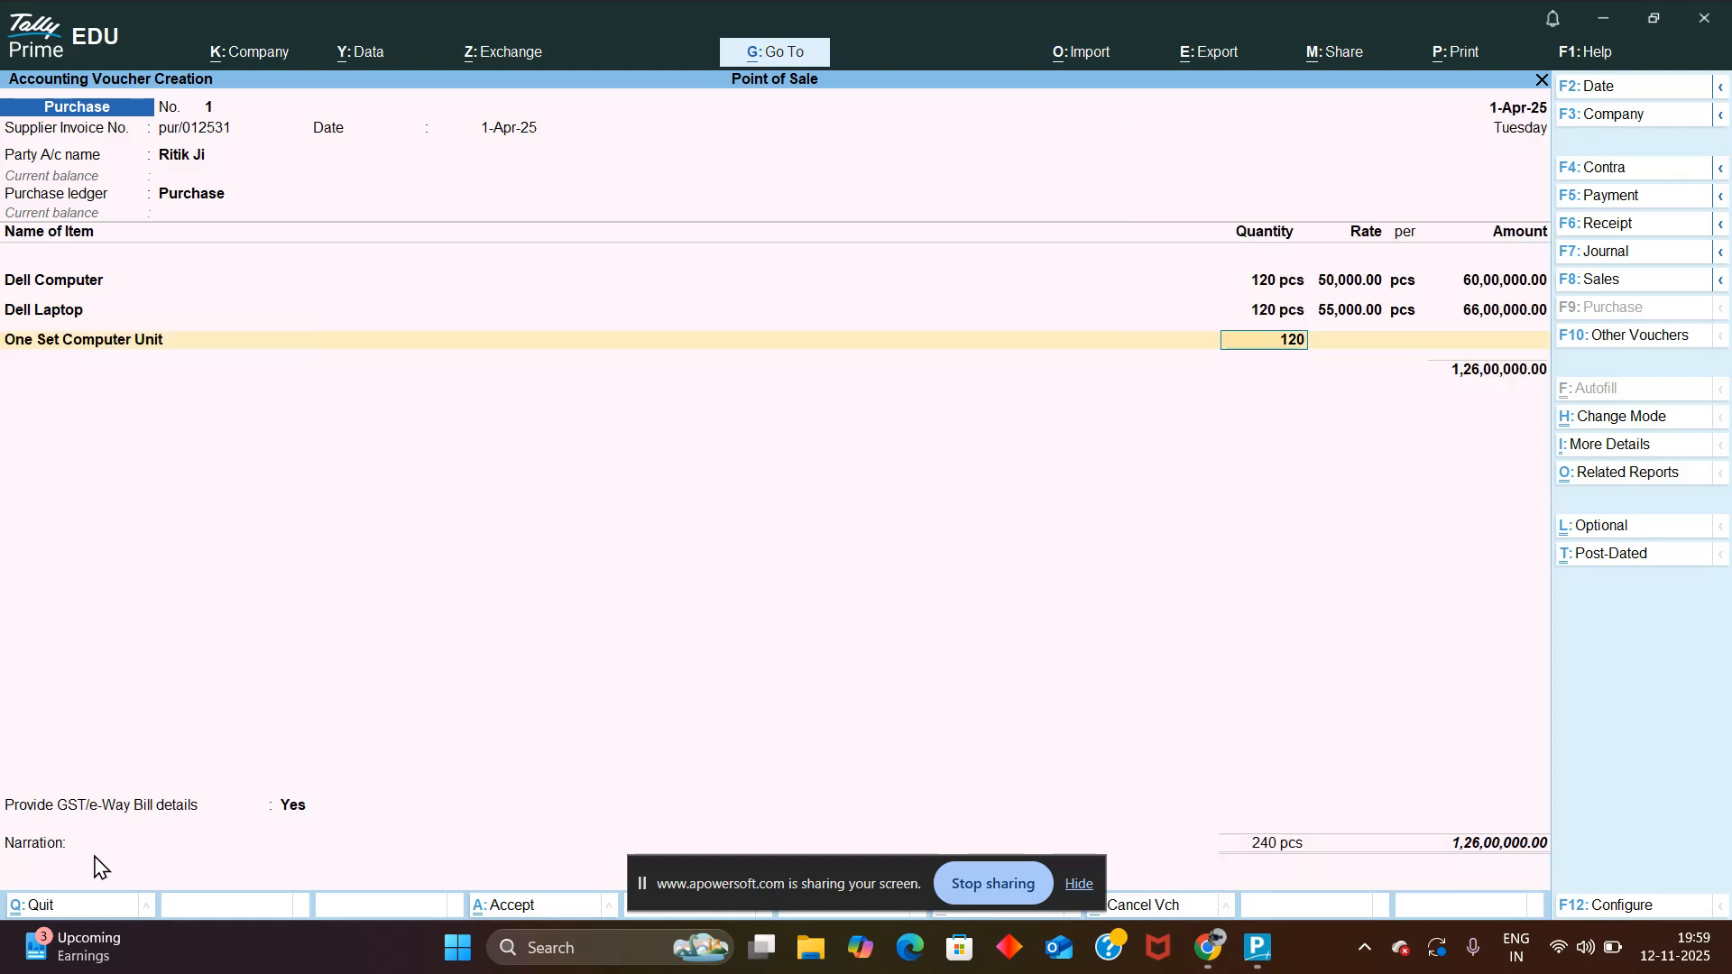
pyautogui.press('Return')
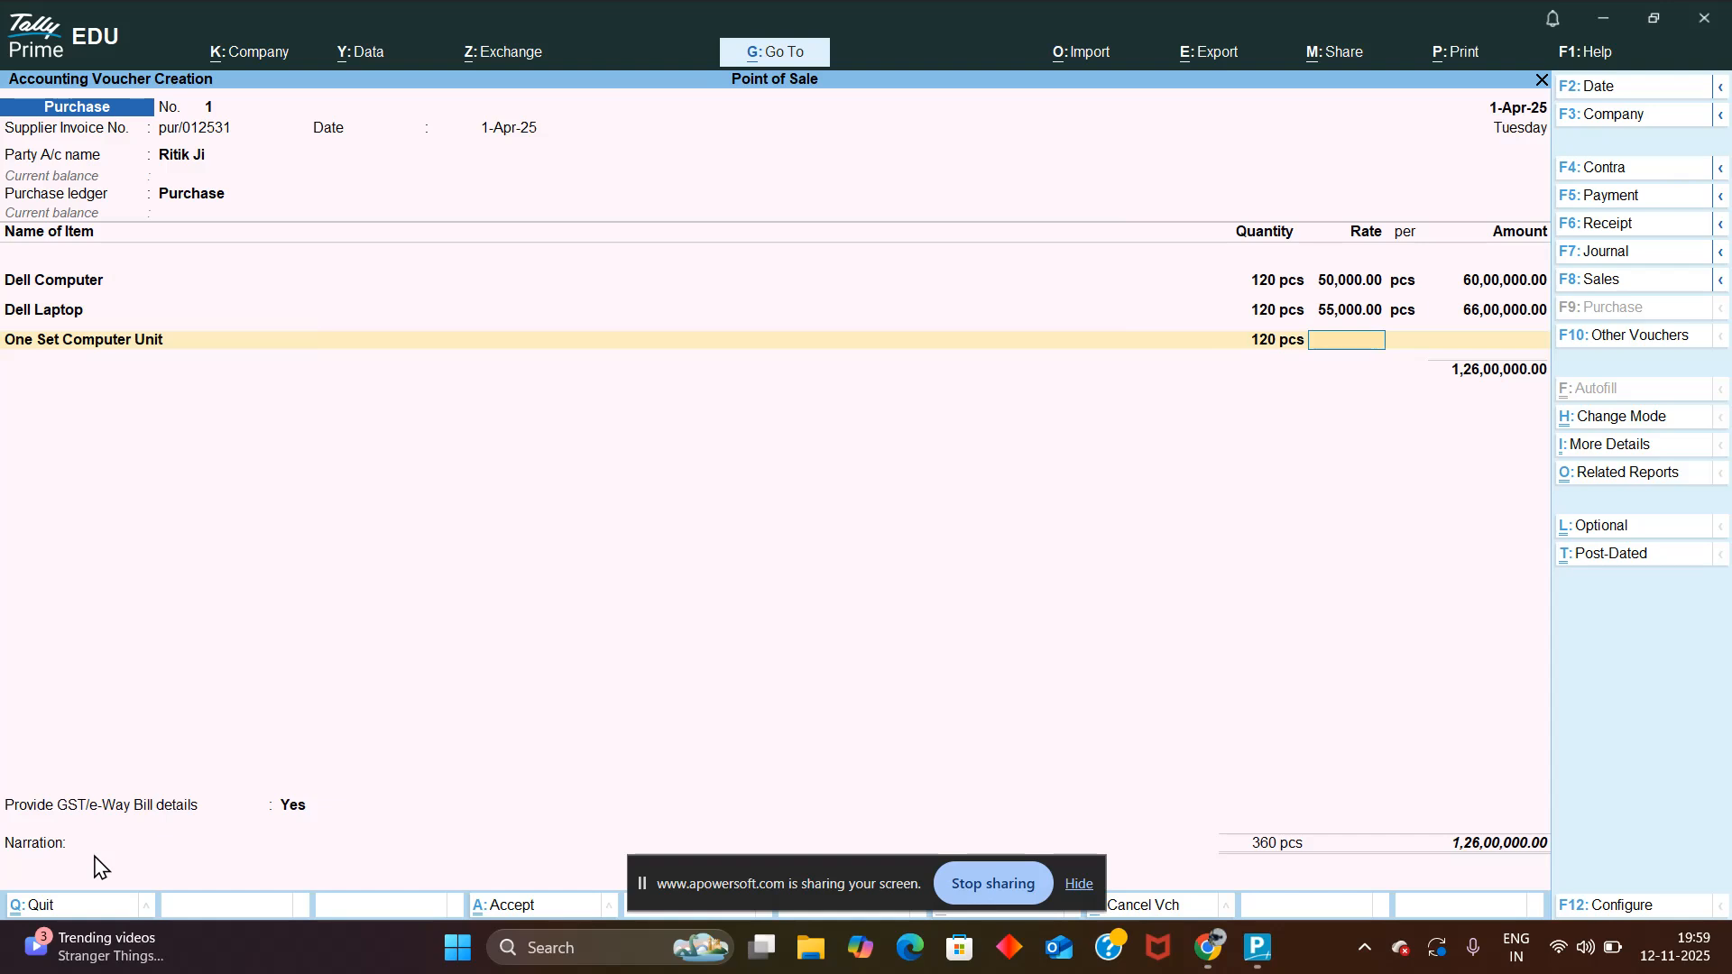
pyautogui.write('45000')
pyautogui.press('Return')
pyautogui.press('Return')
pyautogui.press('Return')
# Step: End the item list, leave the e-Way Bill details blank, save the purchase voucher, and return to the Gateway of Tally
pyautogui.press('Return')
pyautogui.press('Return')
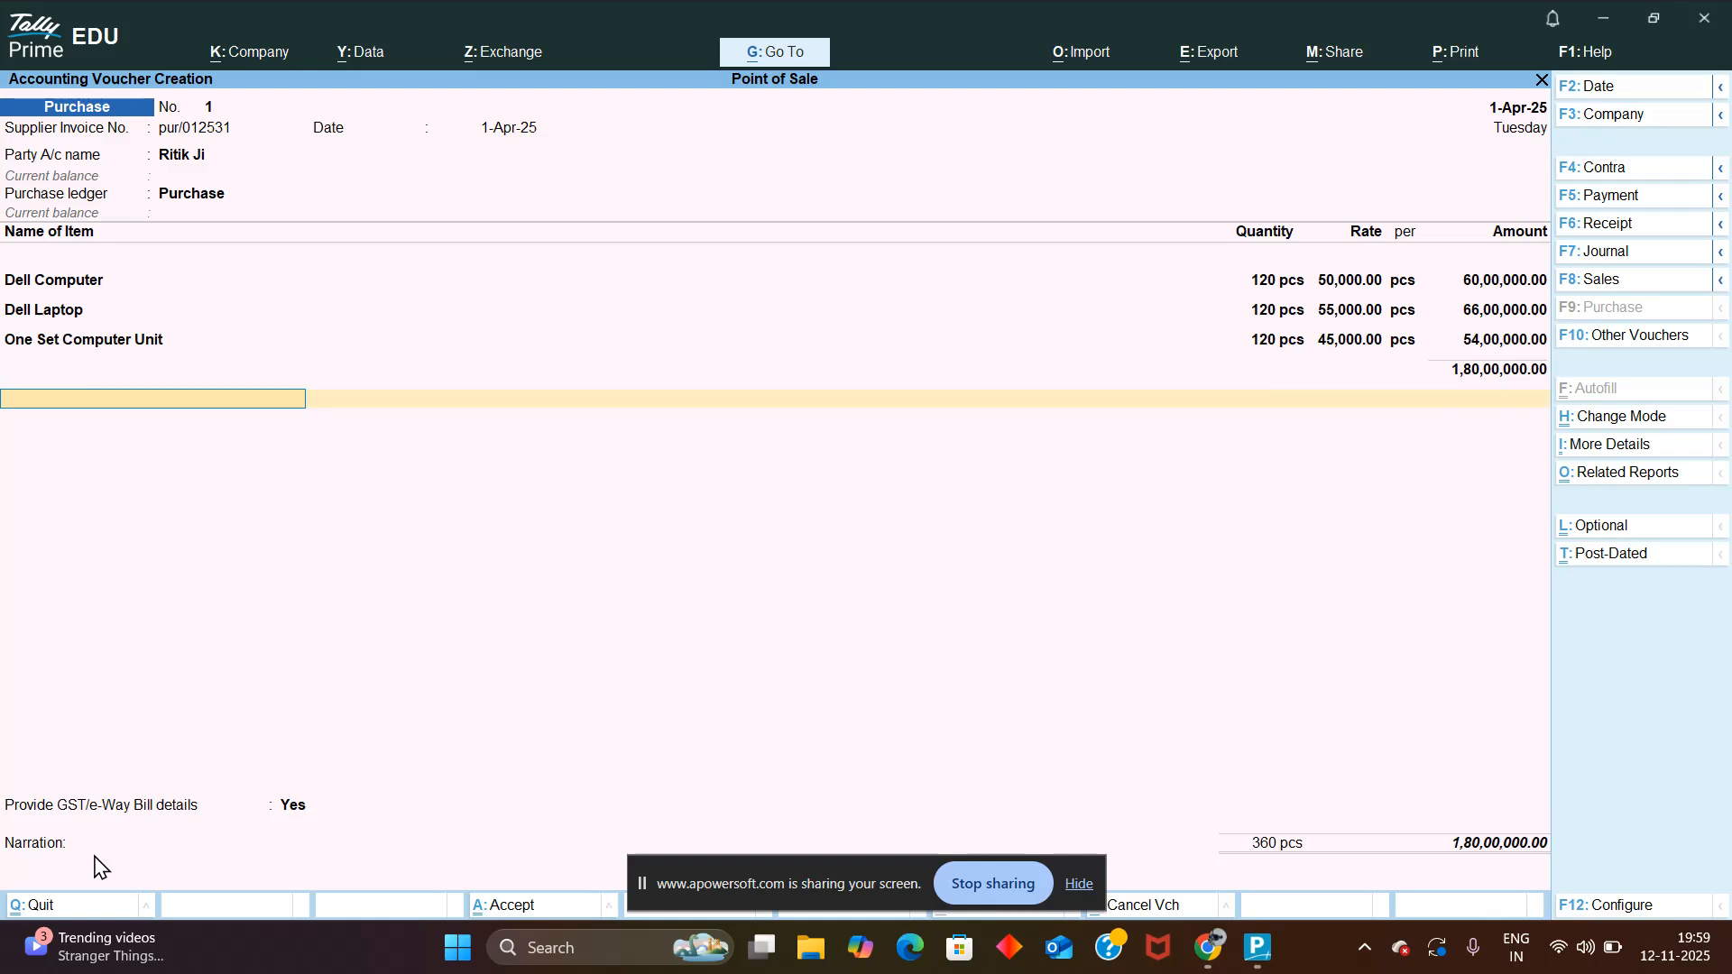
pyautogui.press('Return')
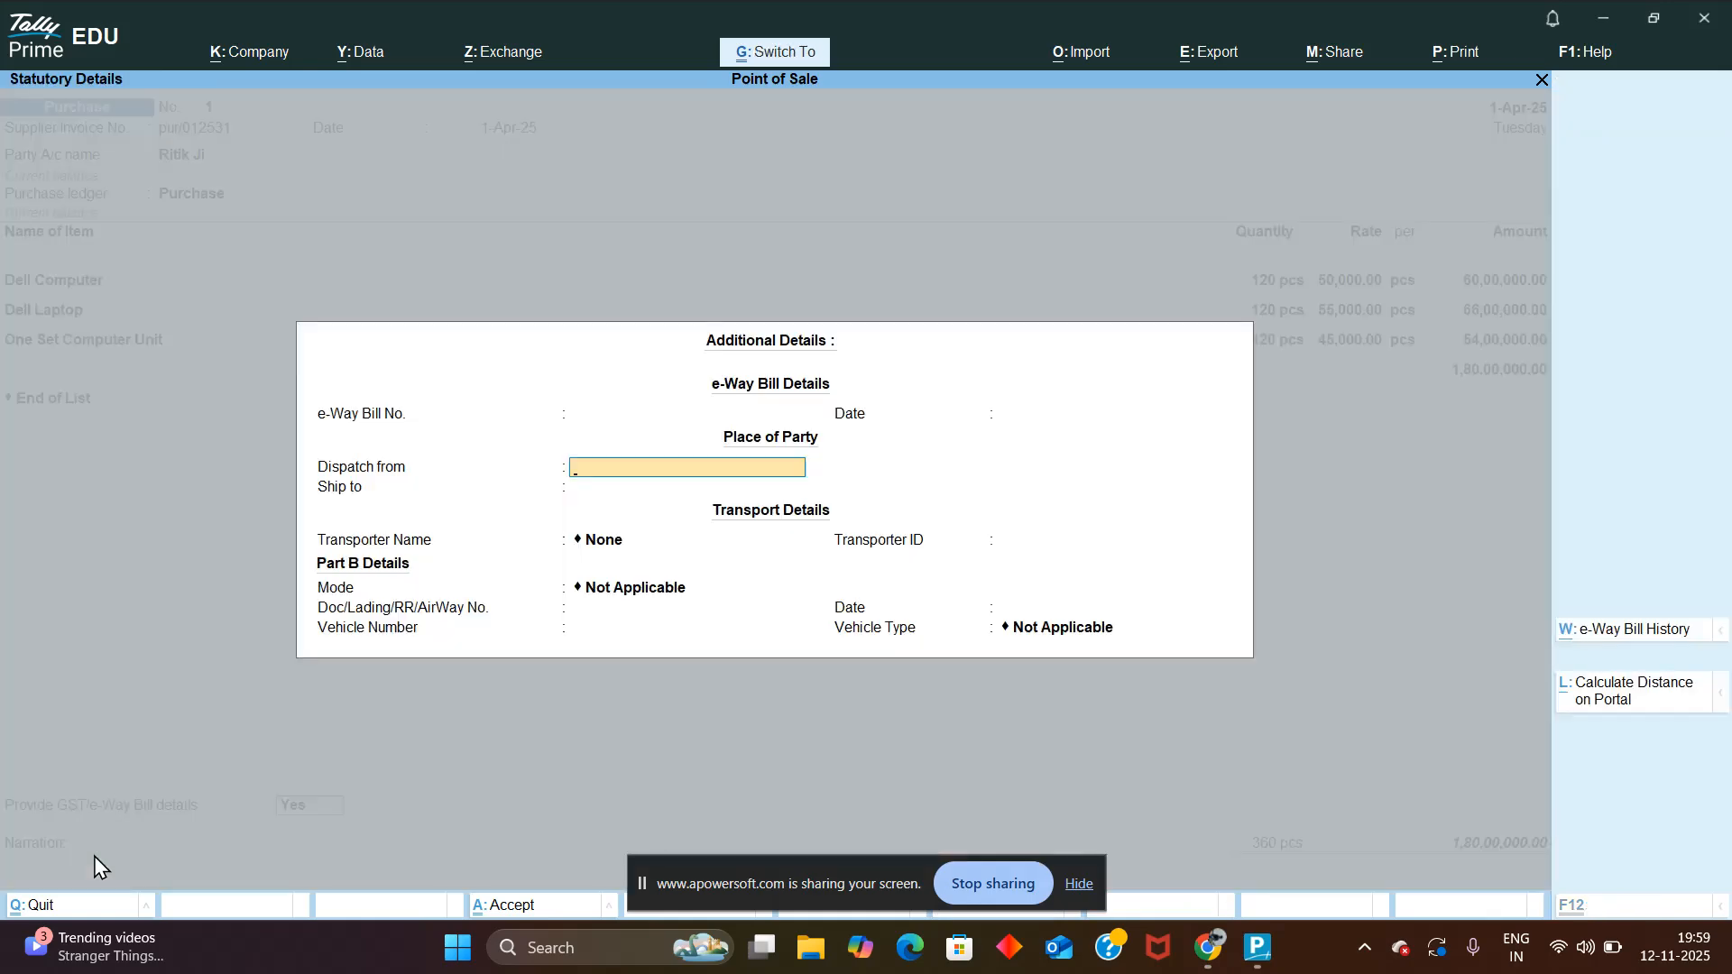
pyautogui.hotkey('ctrl', 'a')
pyautogui.hotkey('ctrl', 'a')
pyautogui.press('Escape')
# Step: Review the items, quantities and rates of Point of Sale voucher 1 and Purchase voucher 1 in the Day Book
pyautogui.press('Down')
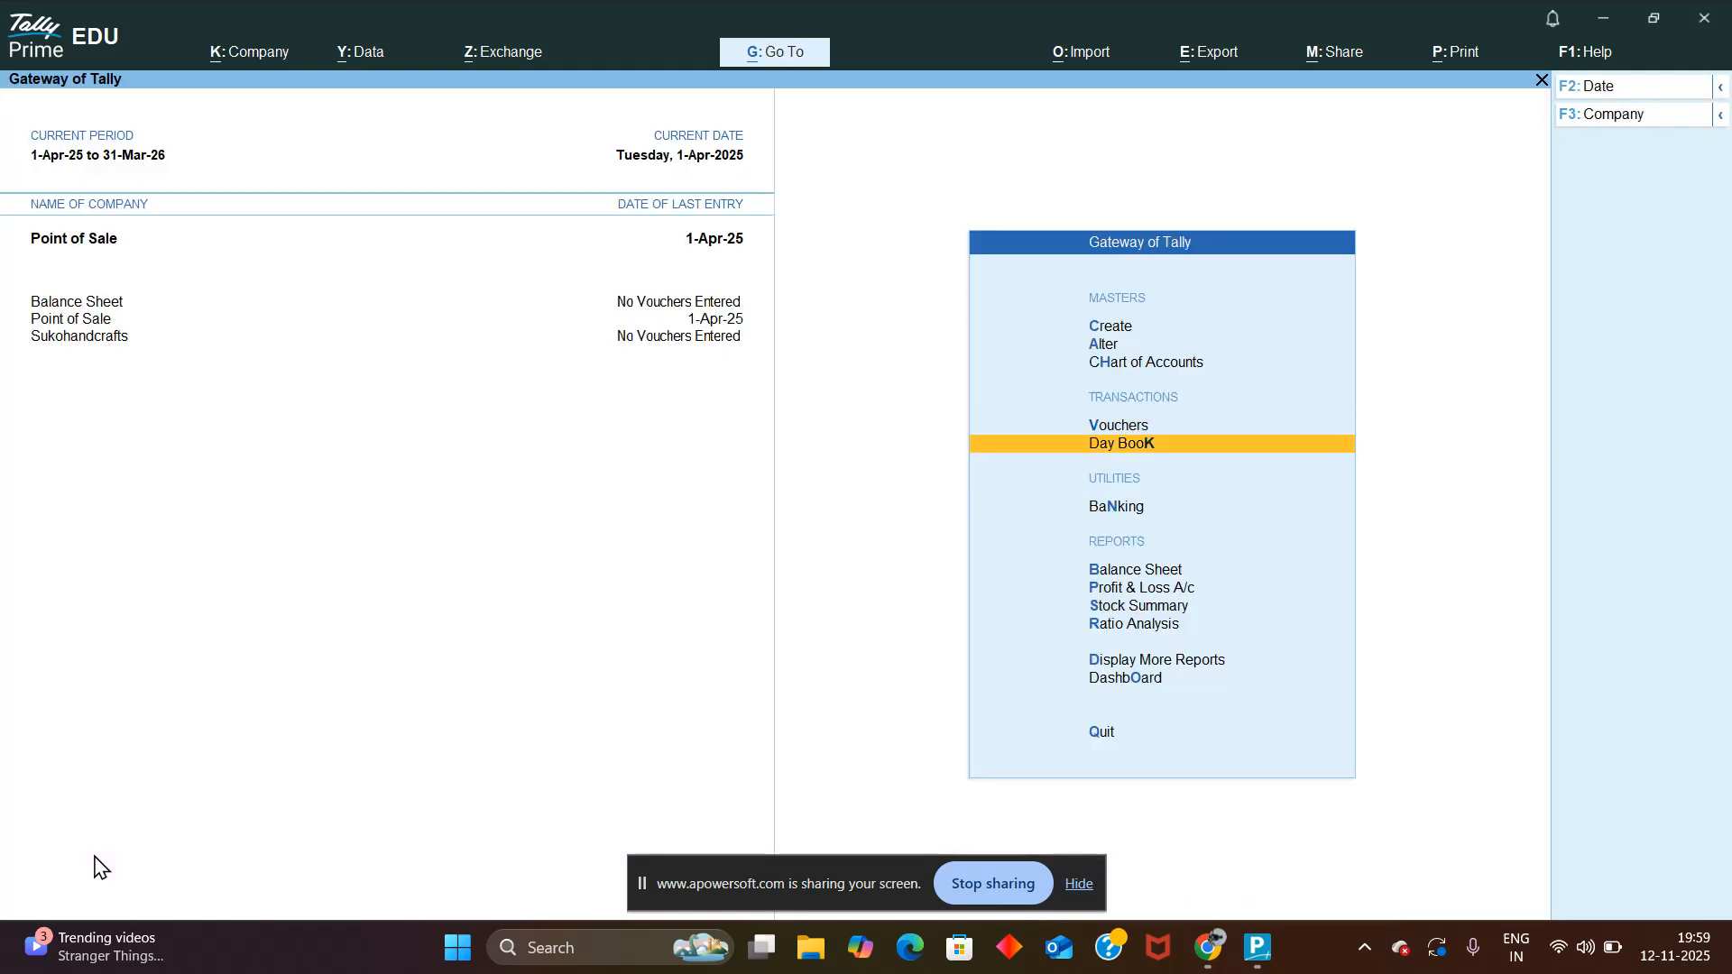
pyautogui.press('Return')
pyautogui.press('Down')
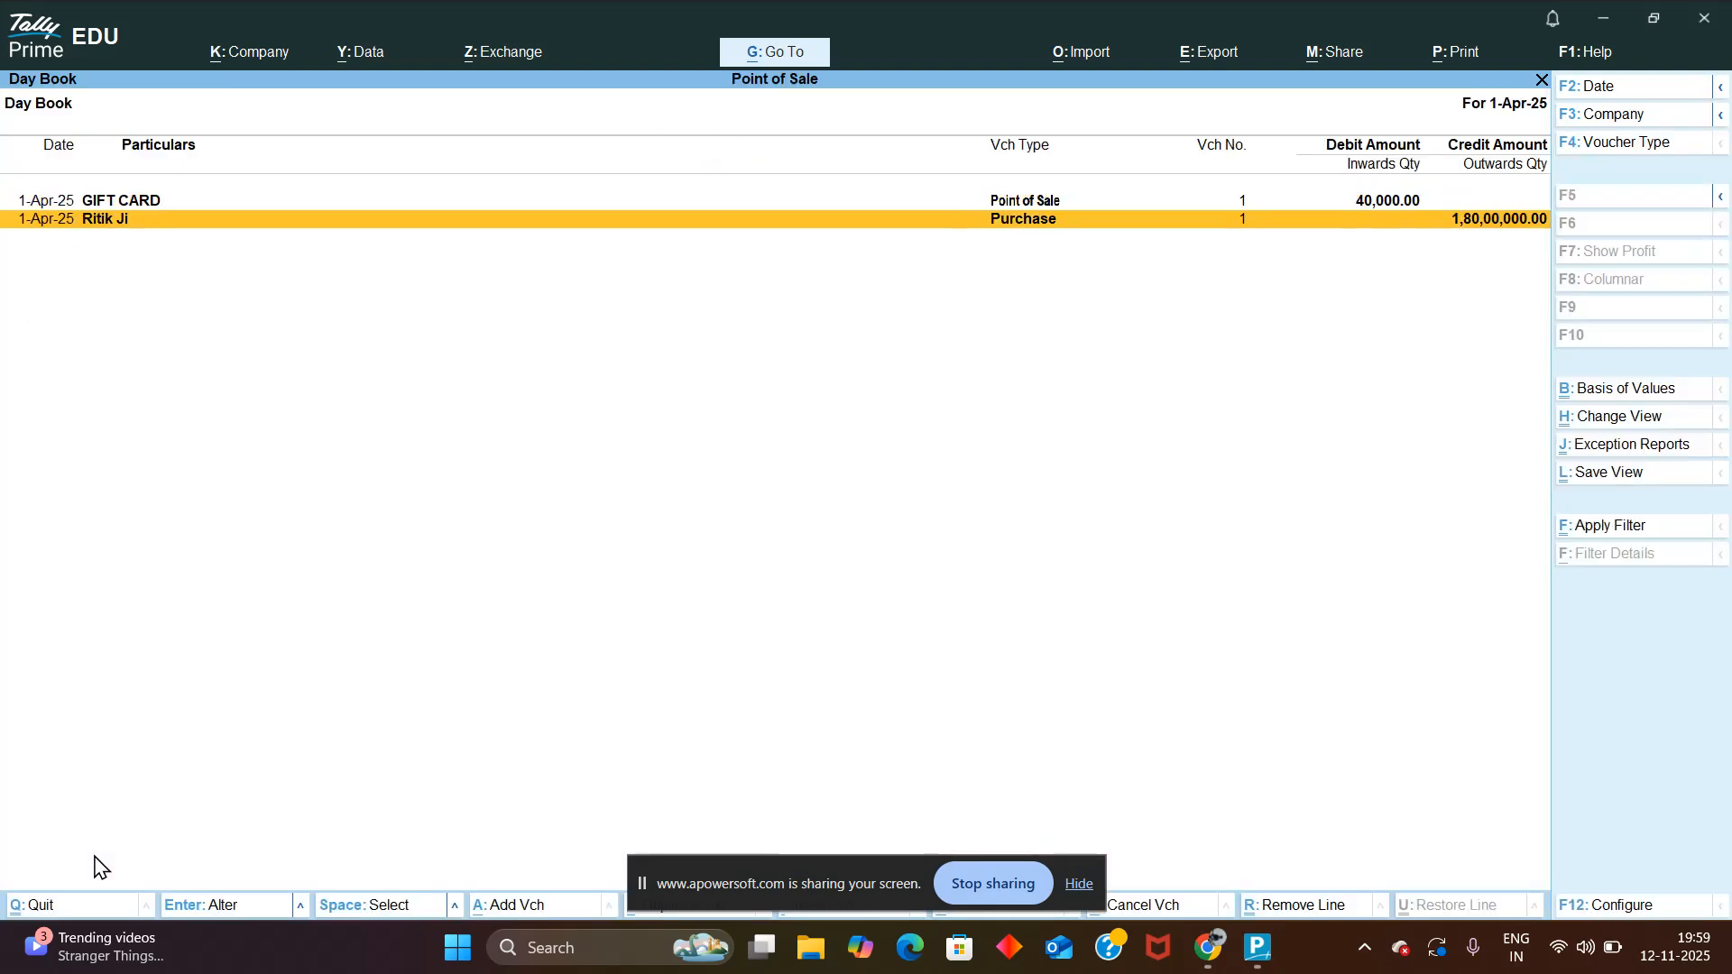
pyautogui.press('Up')
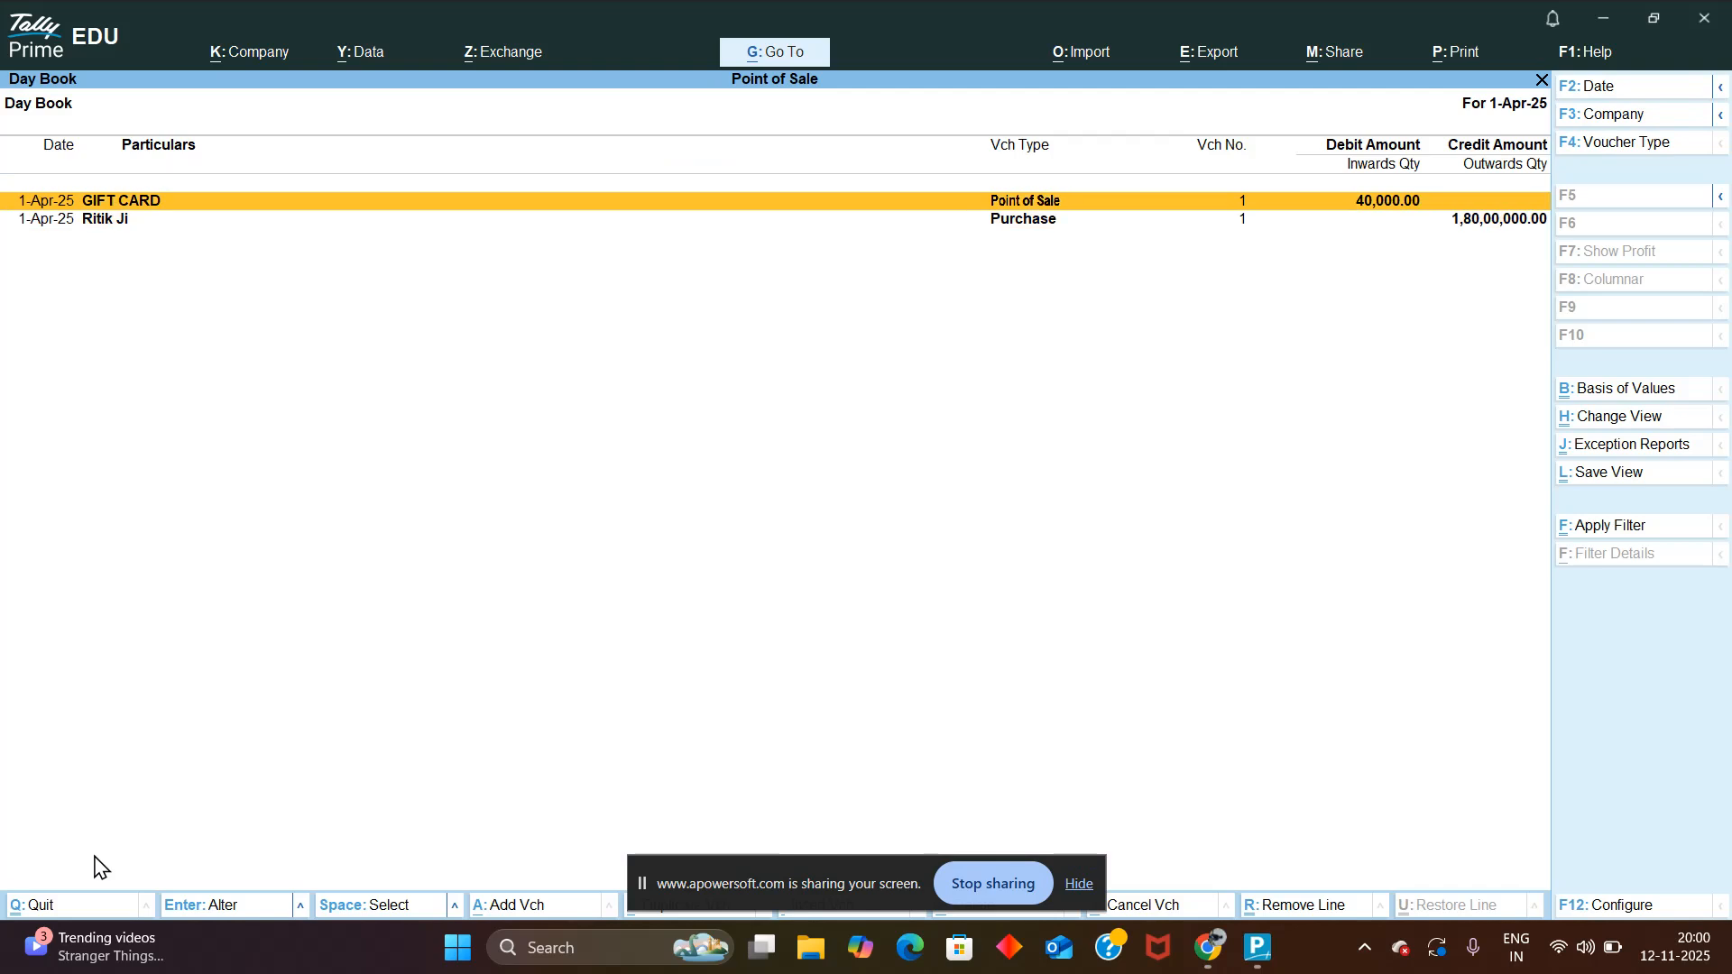
pyautogui.press('Return')
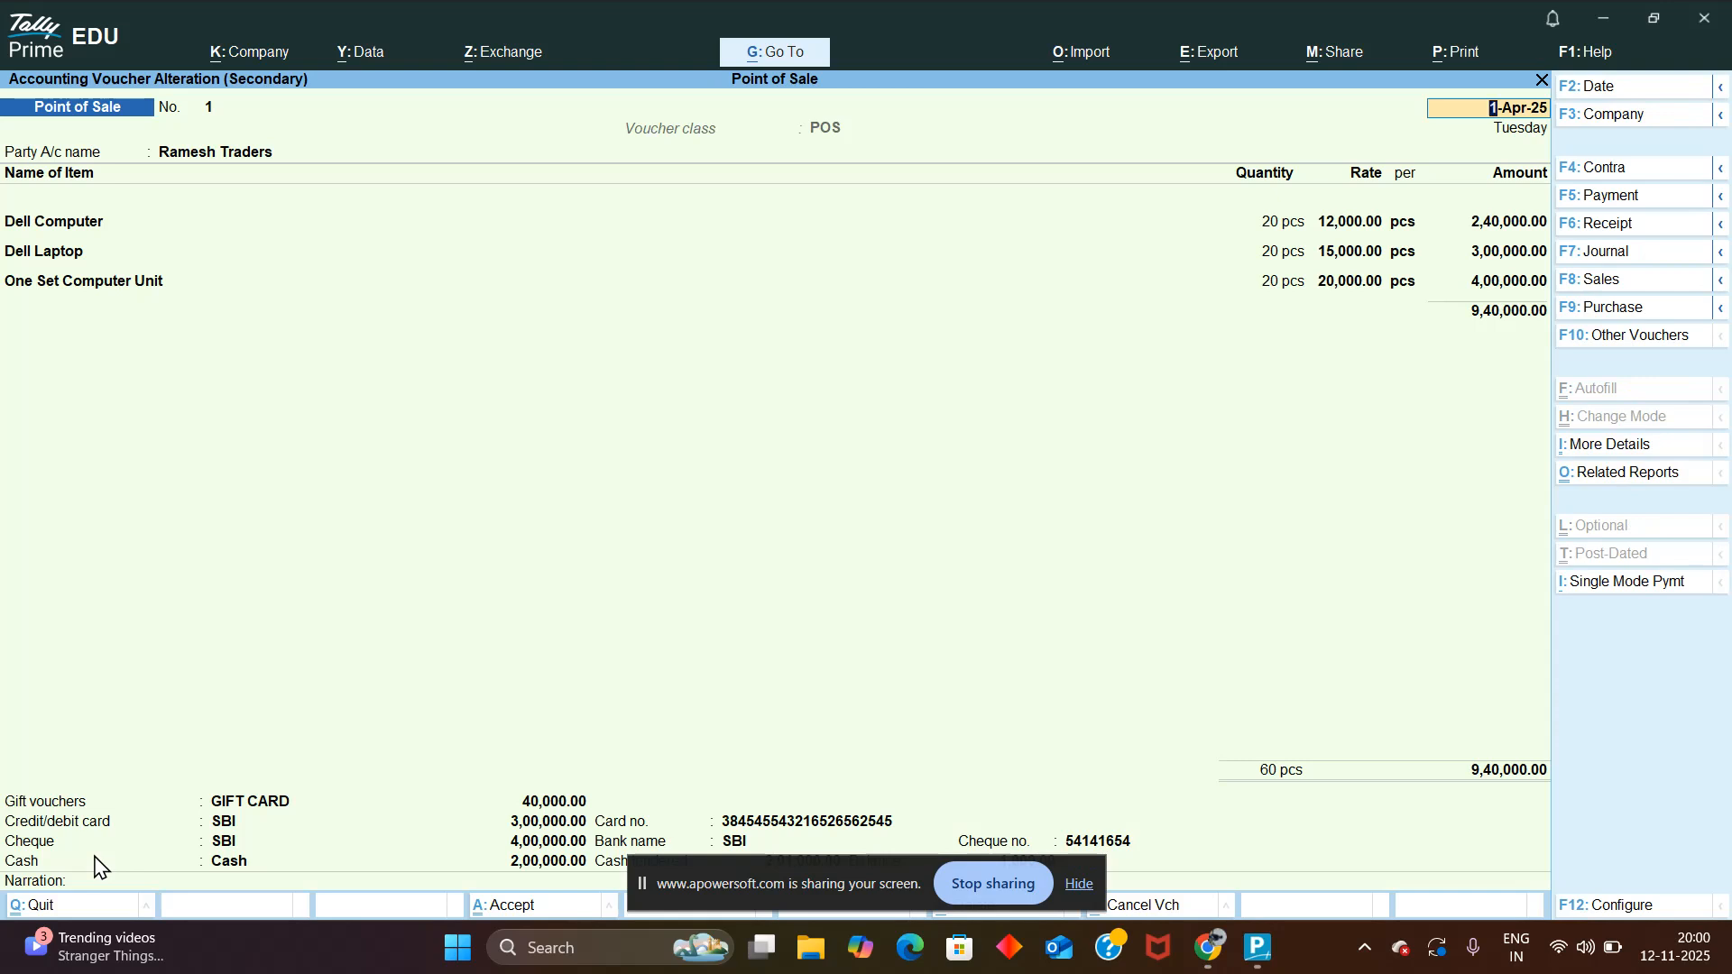
pyautogui.press('Escape')
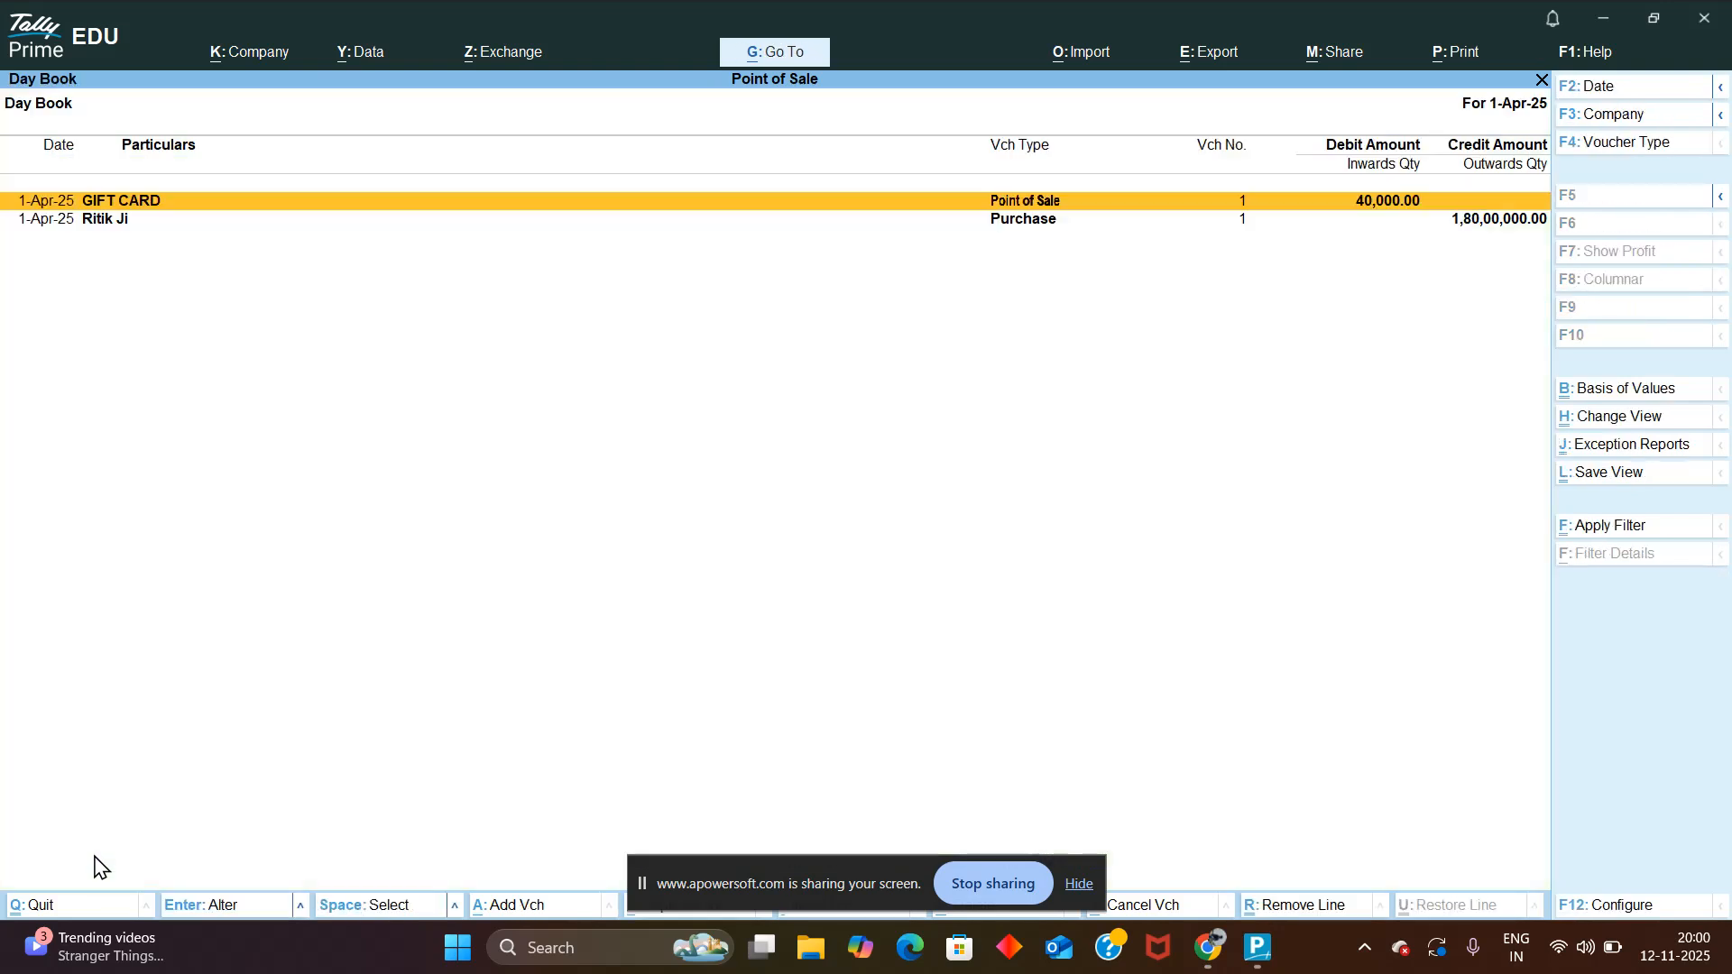
pyautogui.press('Down')
pyautogui.press('Return')
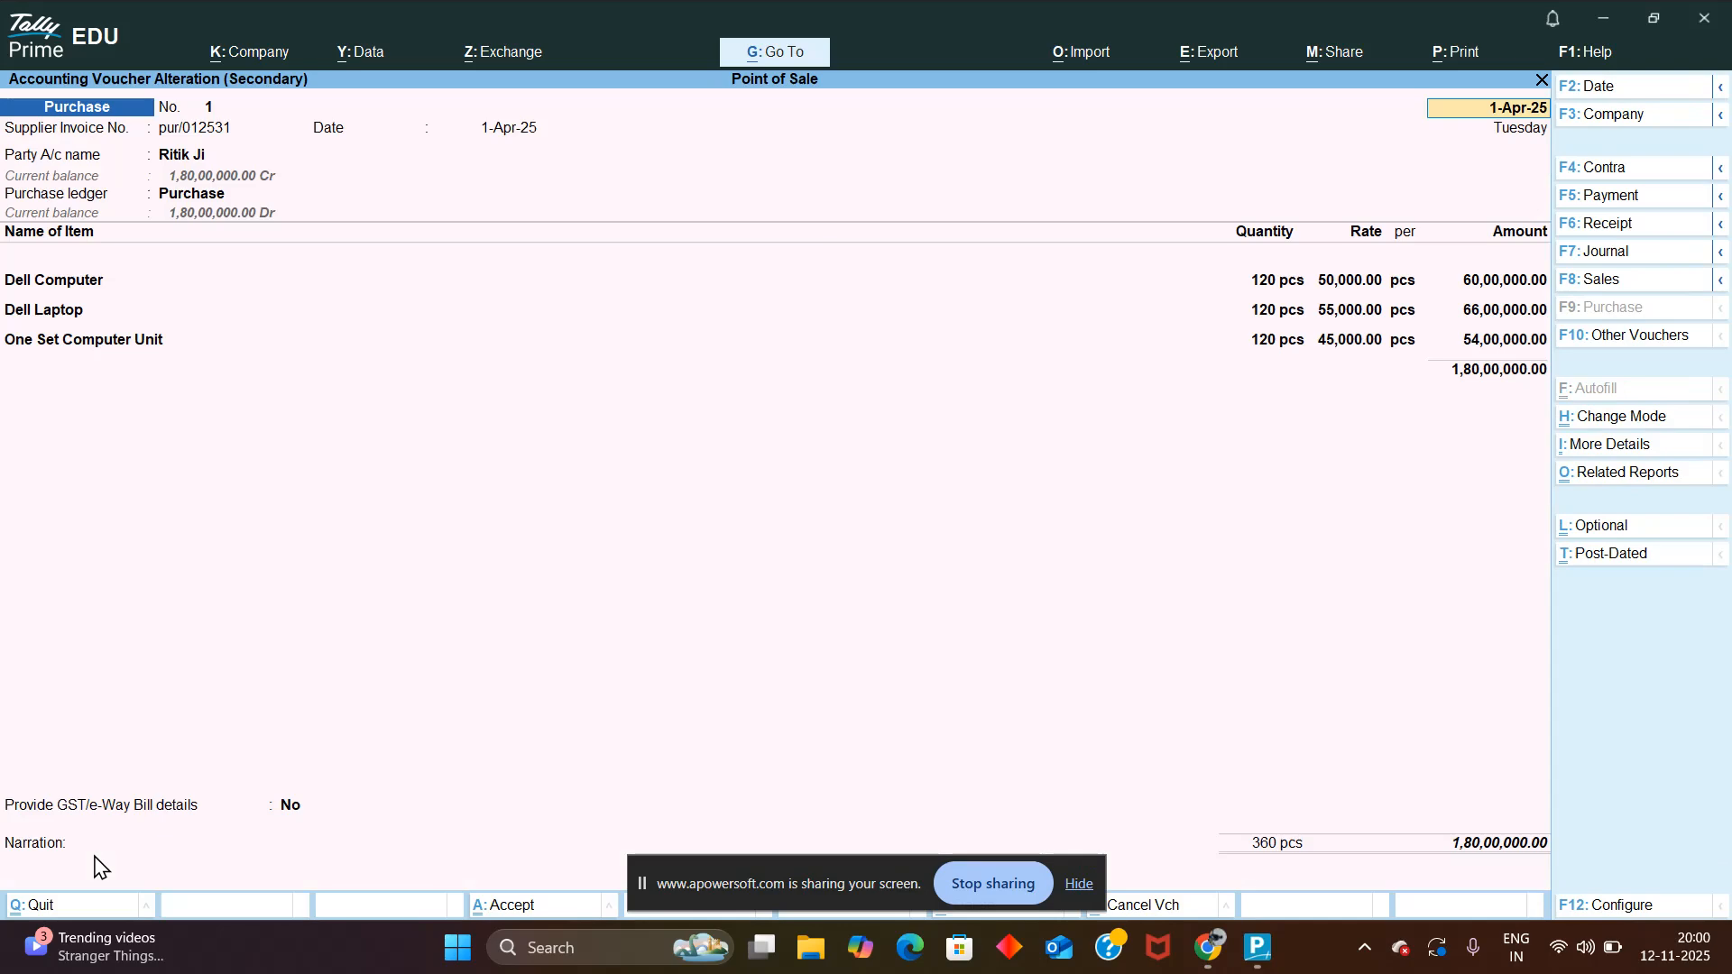
pyautogui.press('Escape')
pyautogui.press('Escape')
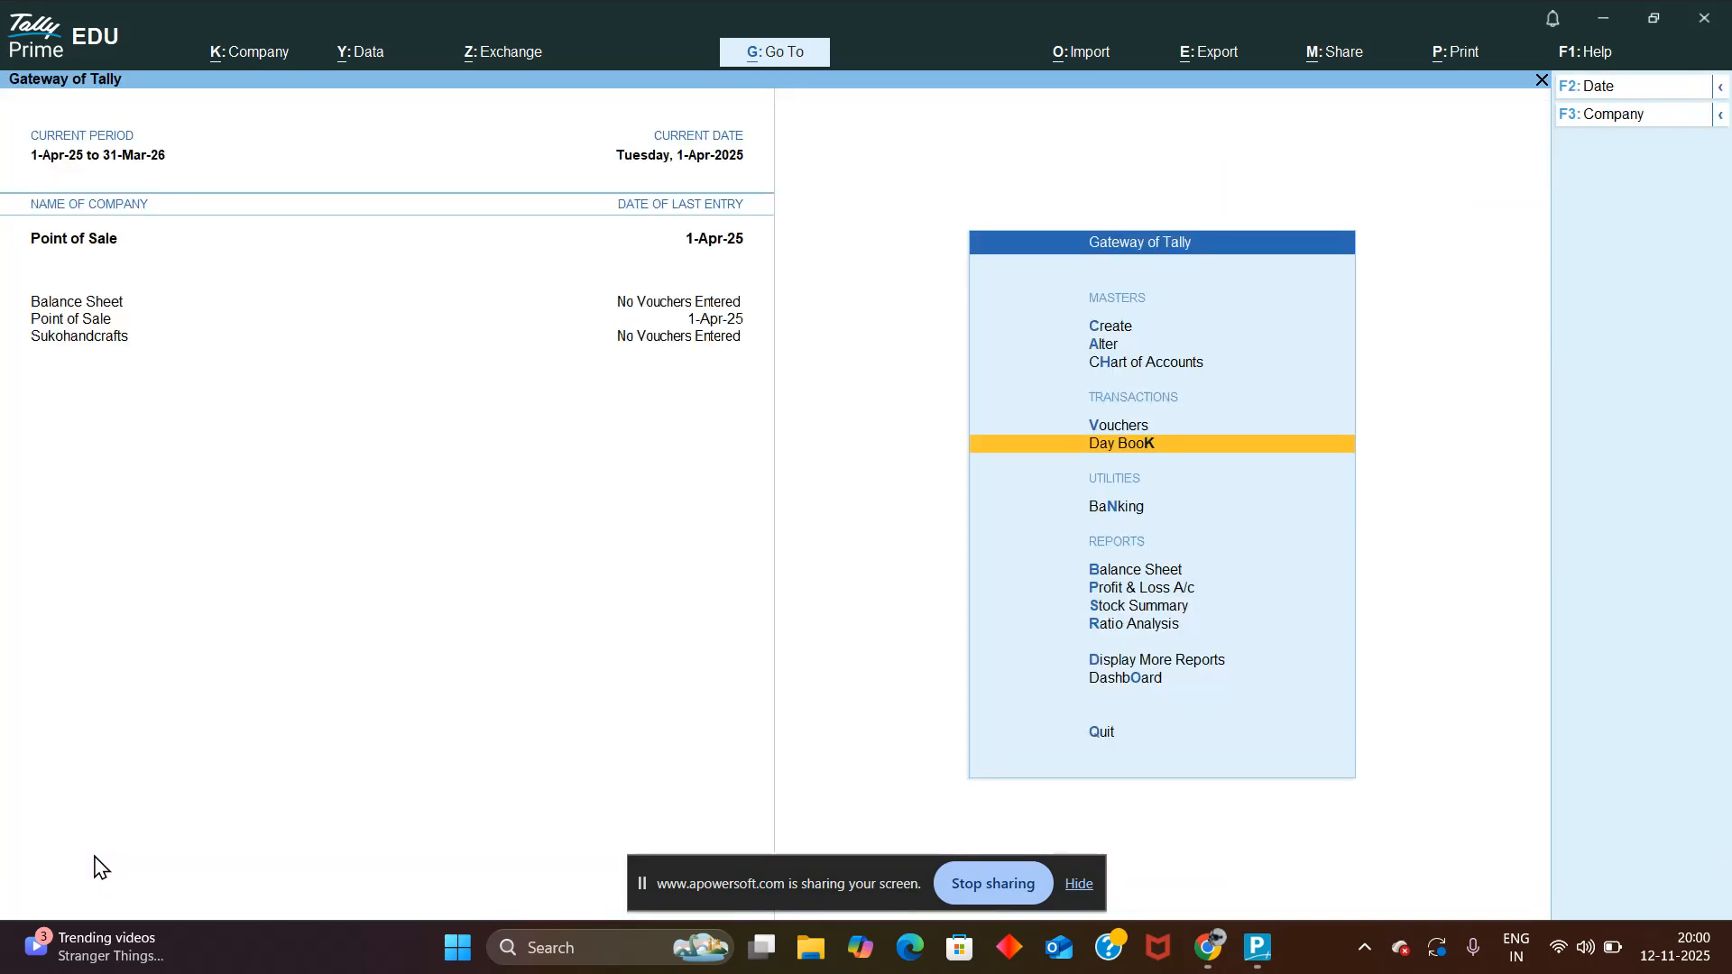
pyautogui.press('Up')
pyautogui.press('Return')
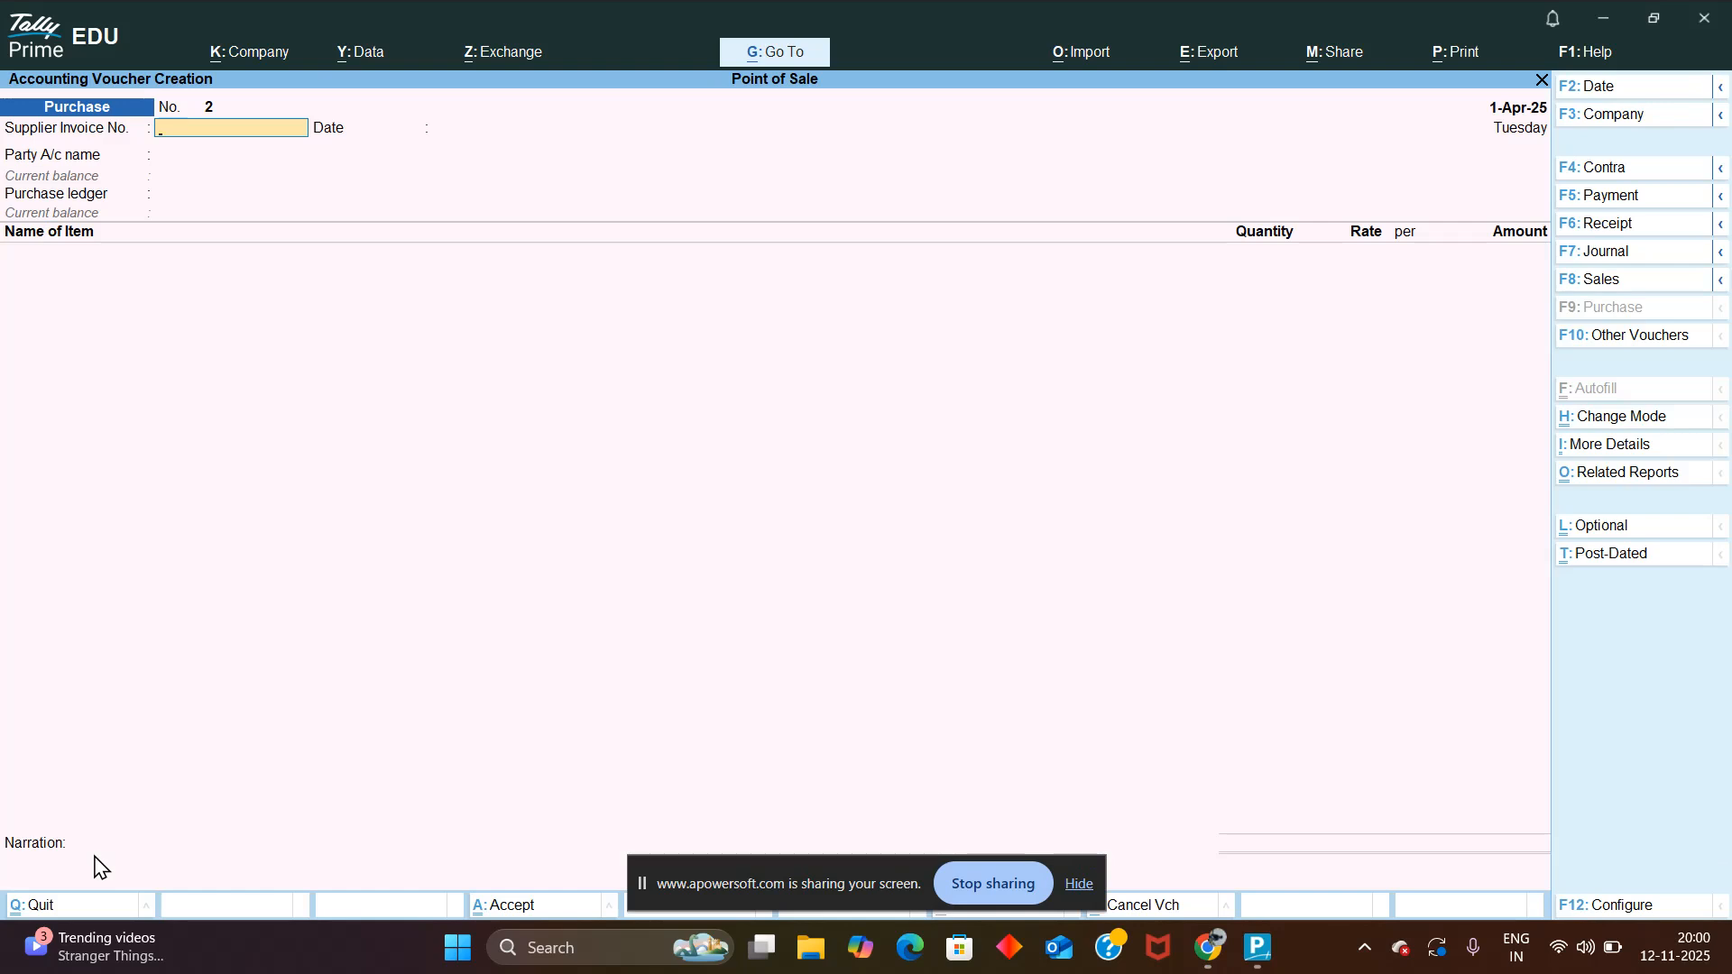
pyautogui.press('ctrl')
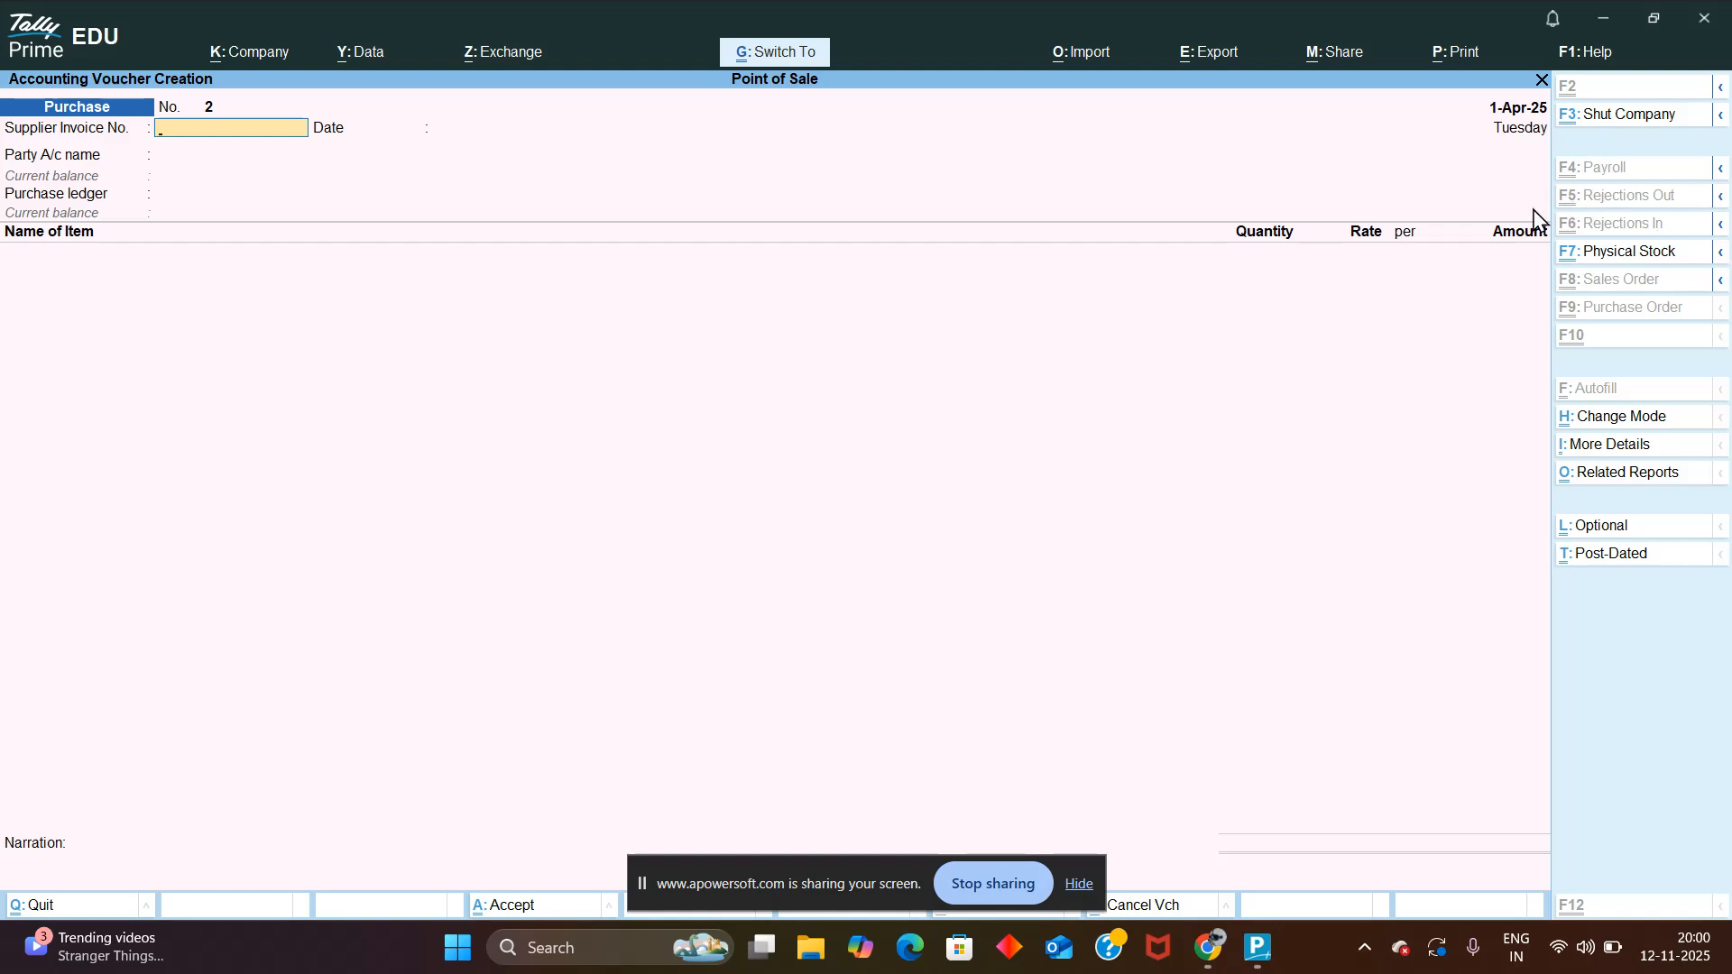
pyautogui.press('Escape')
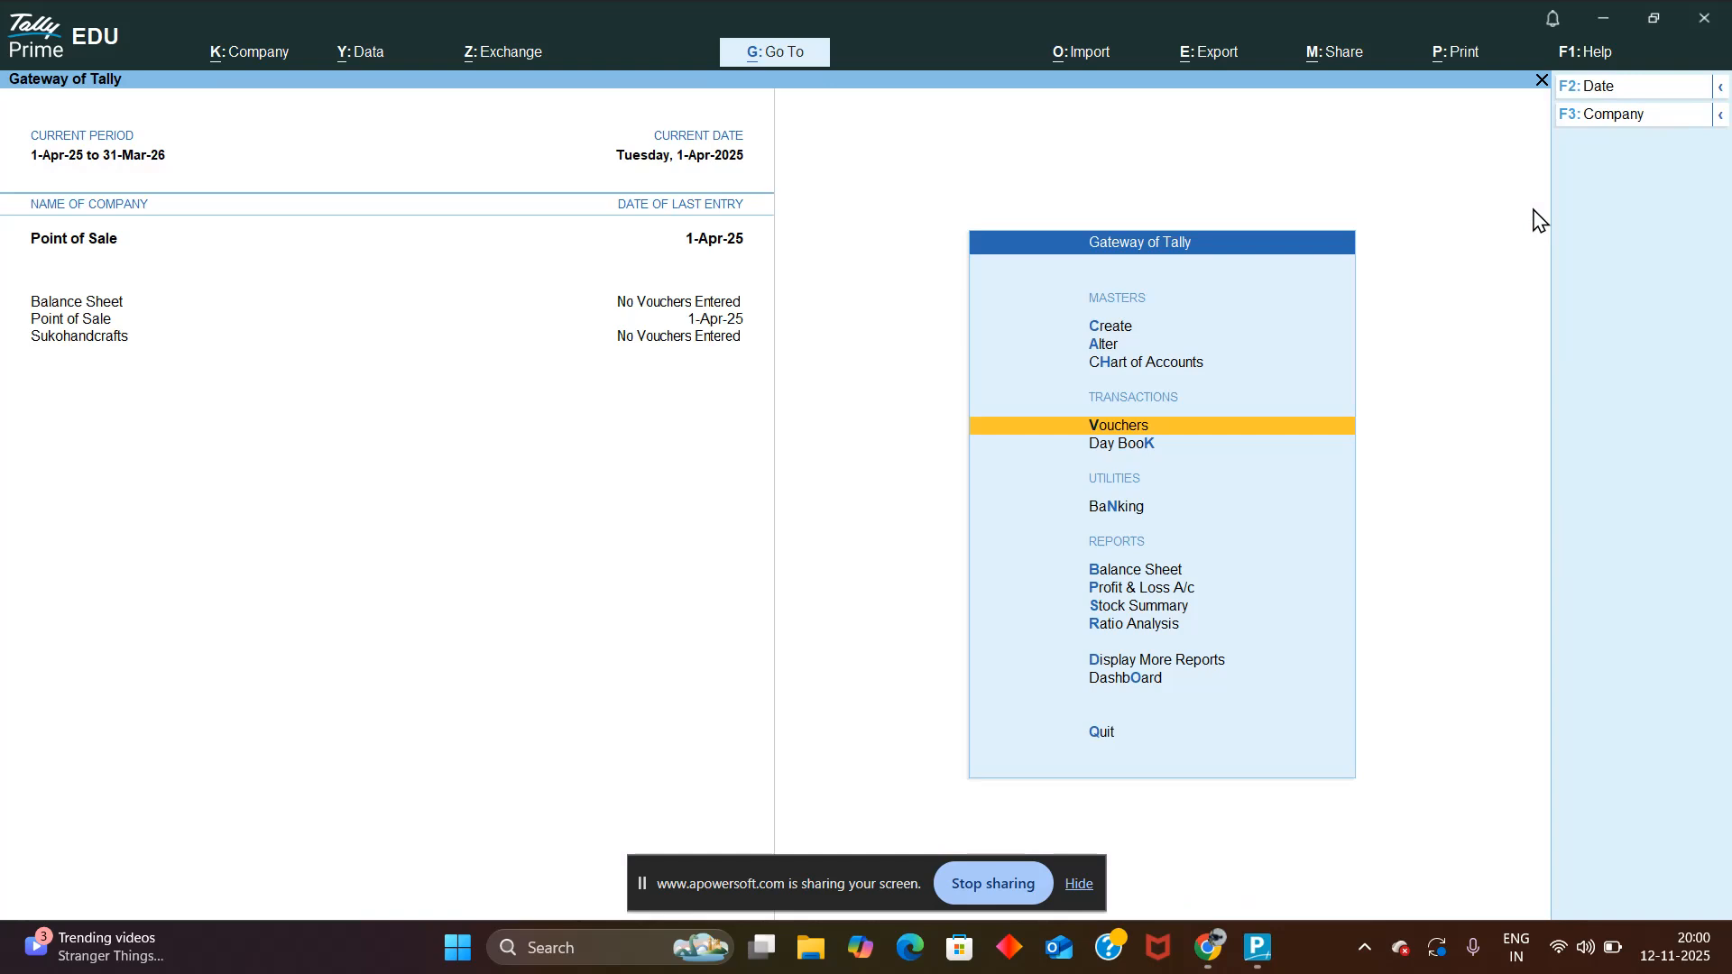
# Step: Open the list of voucher types for alteration and show the inactive voucher types as well
pyautogui.press('Up')
pyautogui.press('Up')
pyautogui.press('Up')
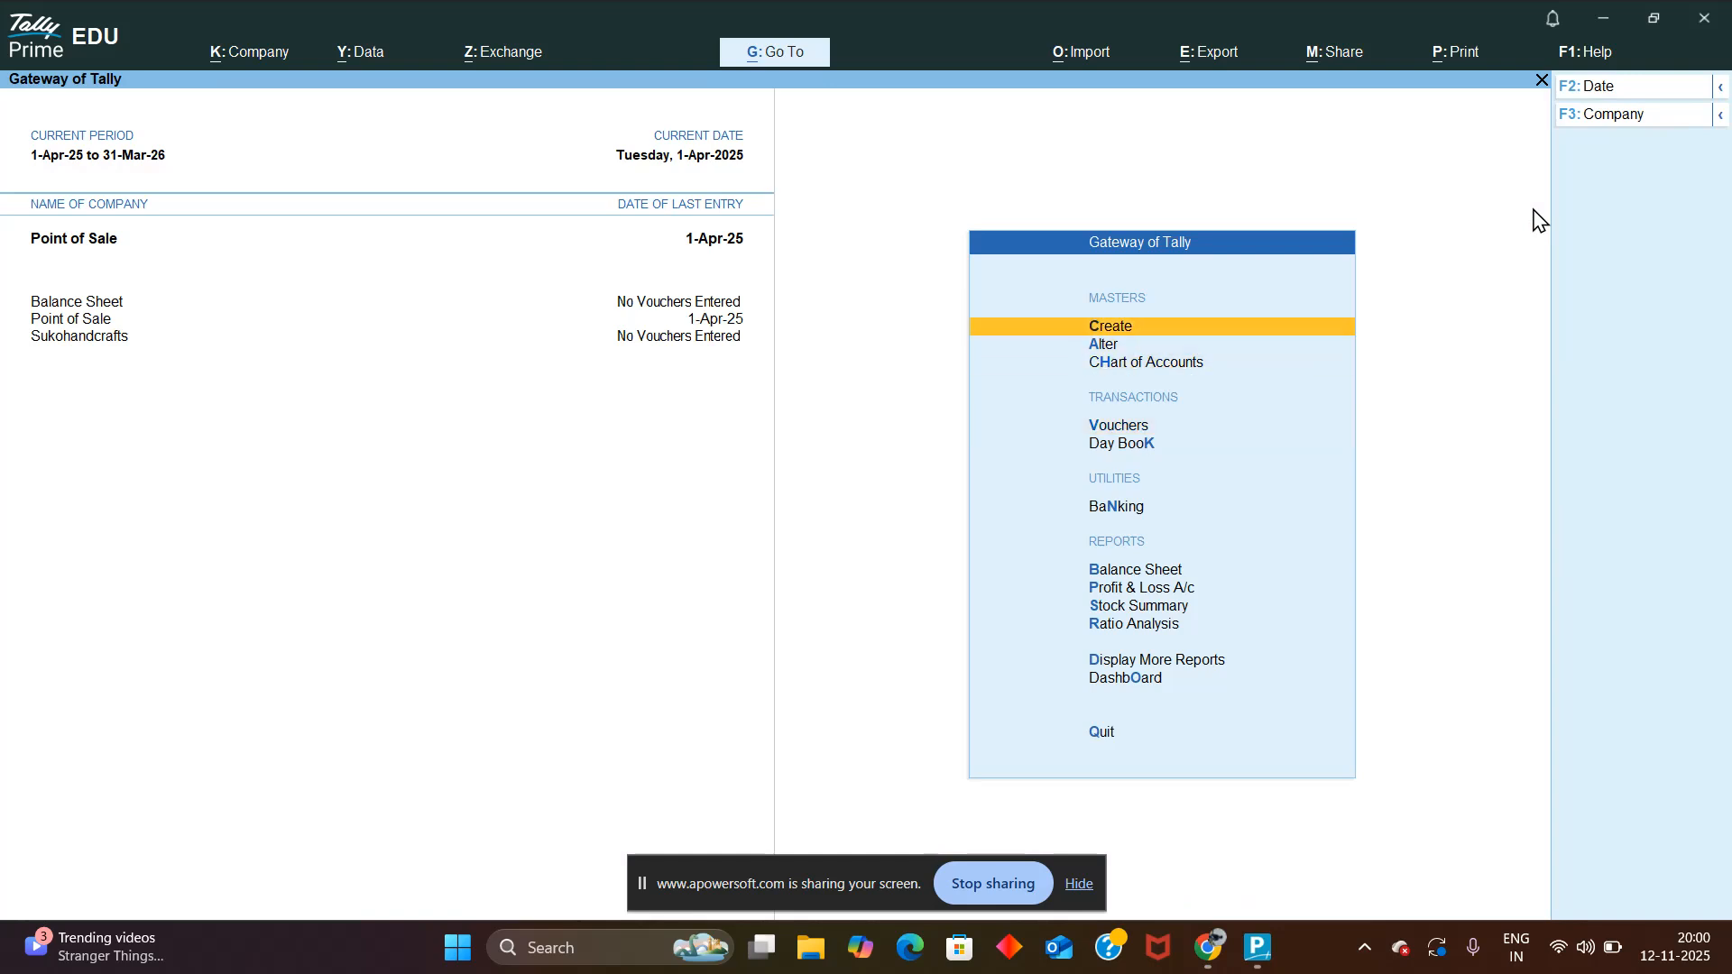
pyautogui.press('Down')
pyautogui.press('Return')
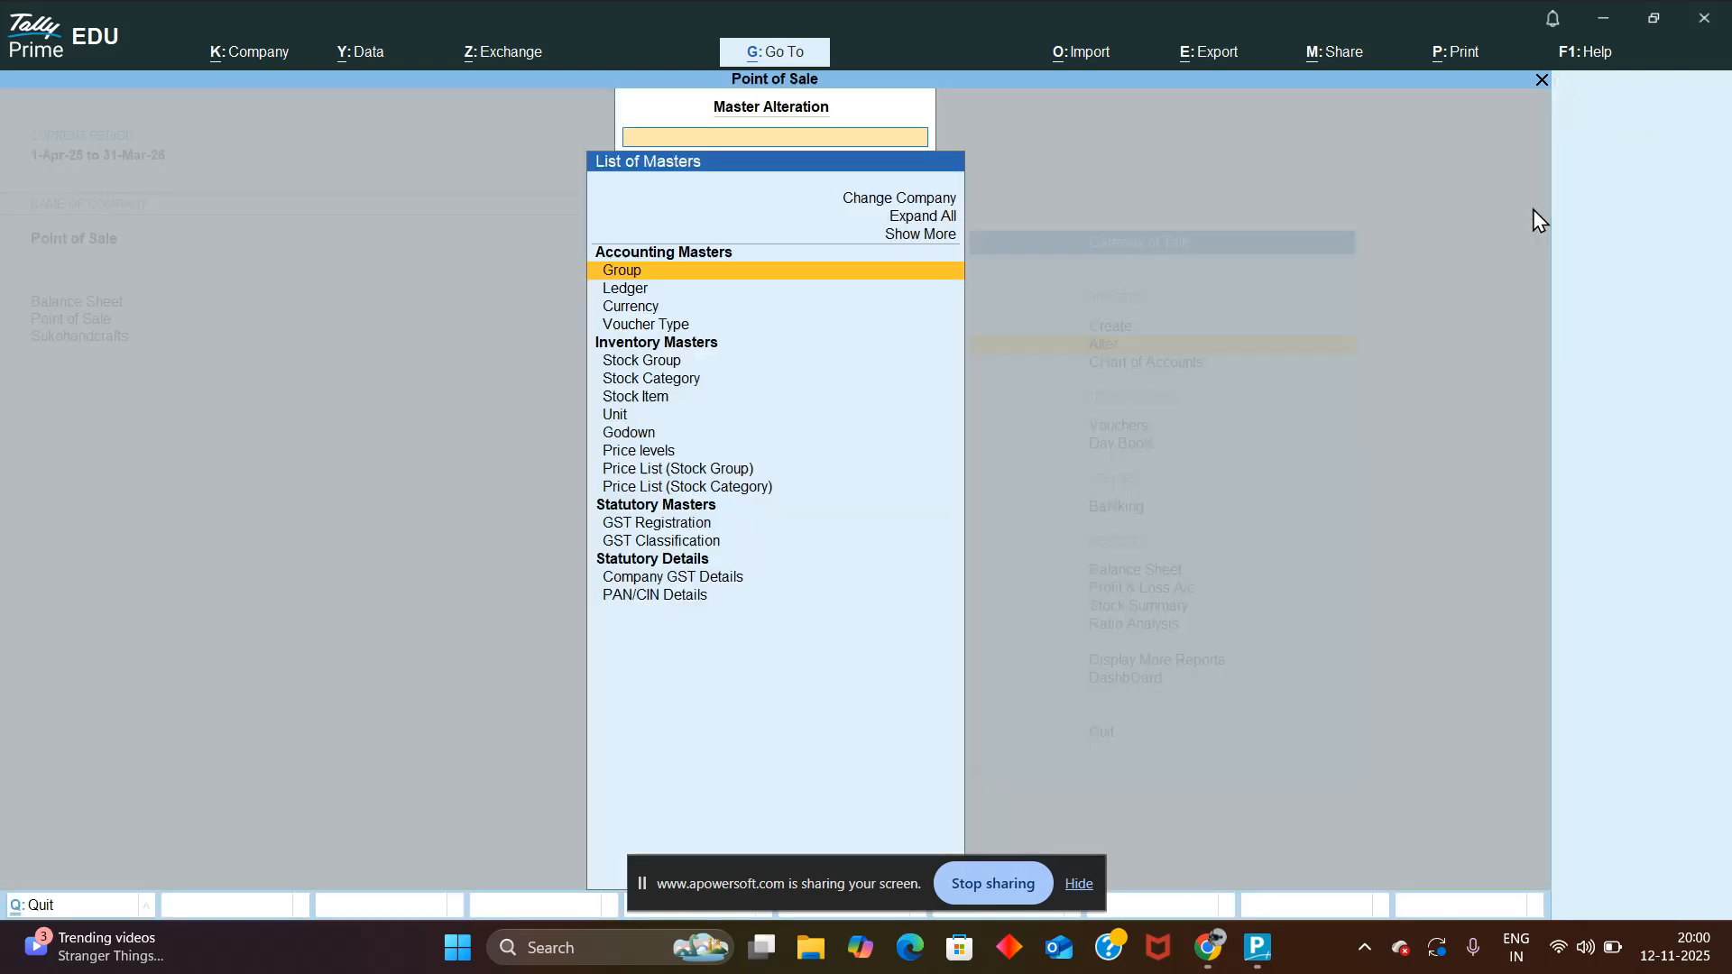
pyautogui.press('Down')
pyautogui.press('Down')
pyautogui.press('Down')
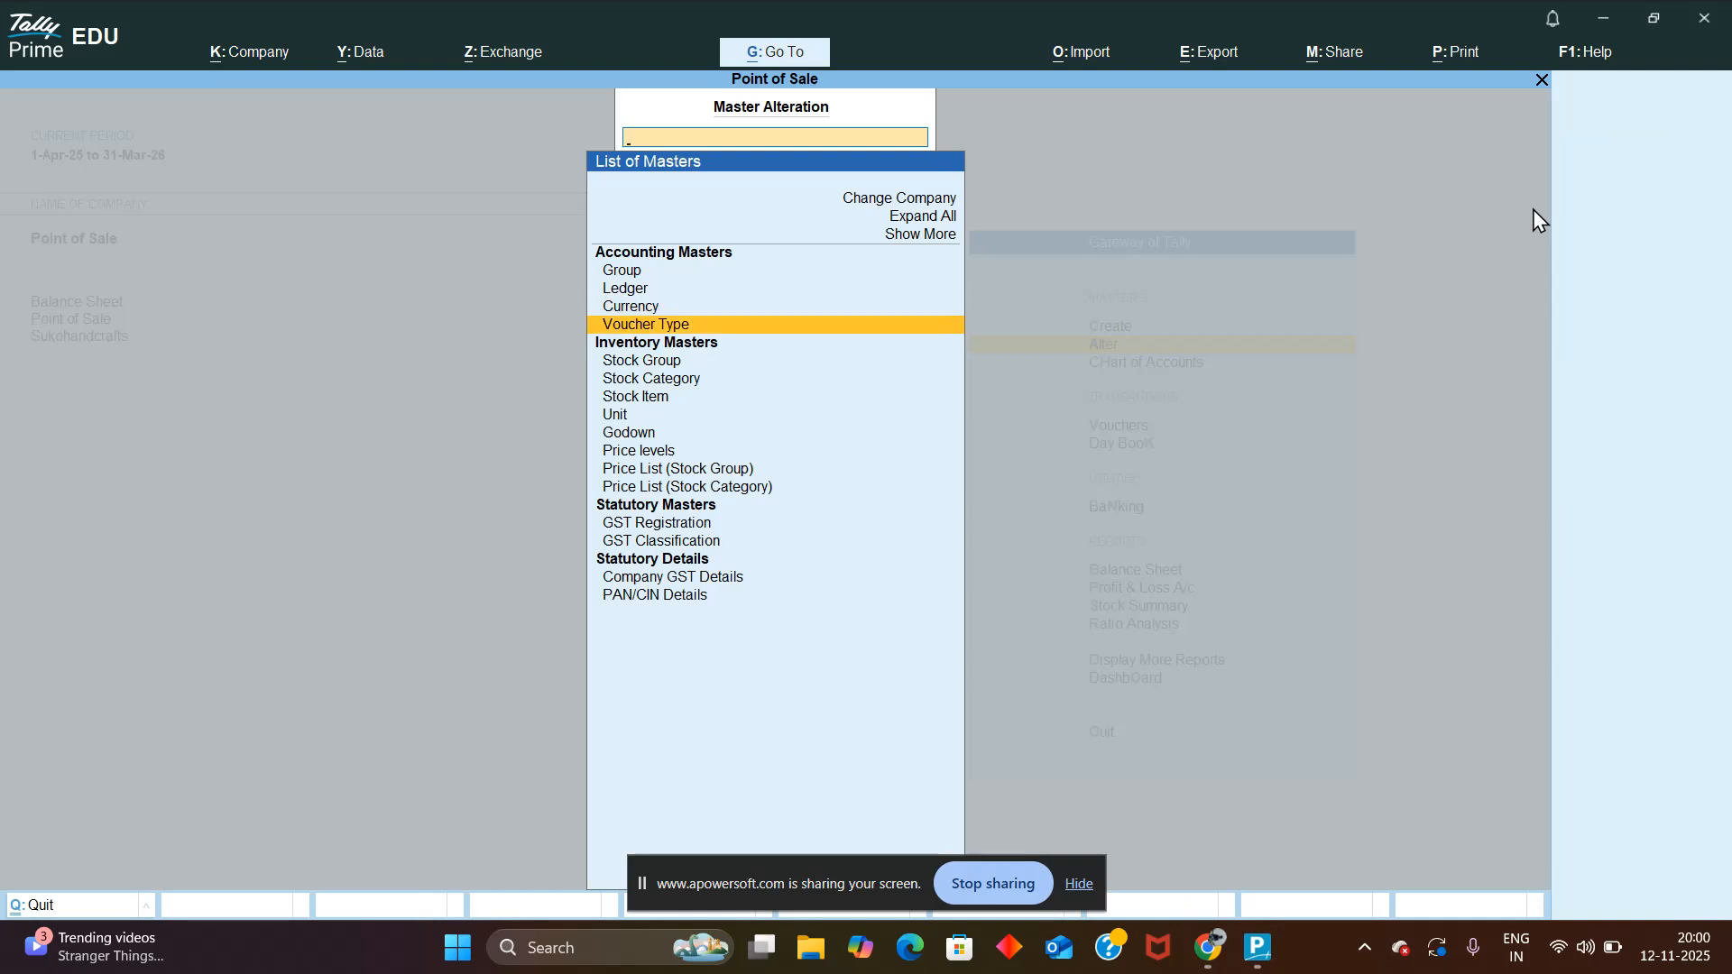
pyautogui.press('Return')
pyautogui.press('Up')
pyautogui.press('Up')
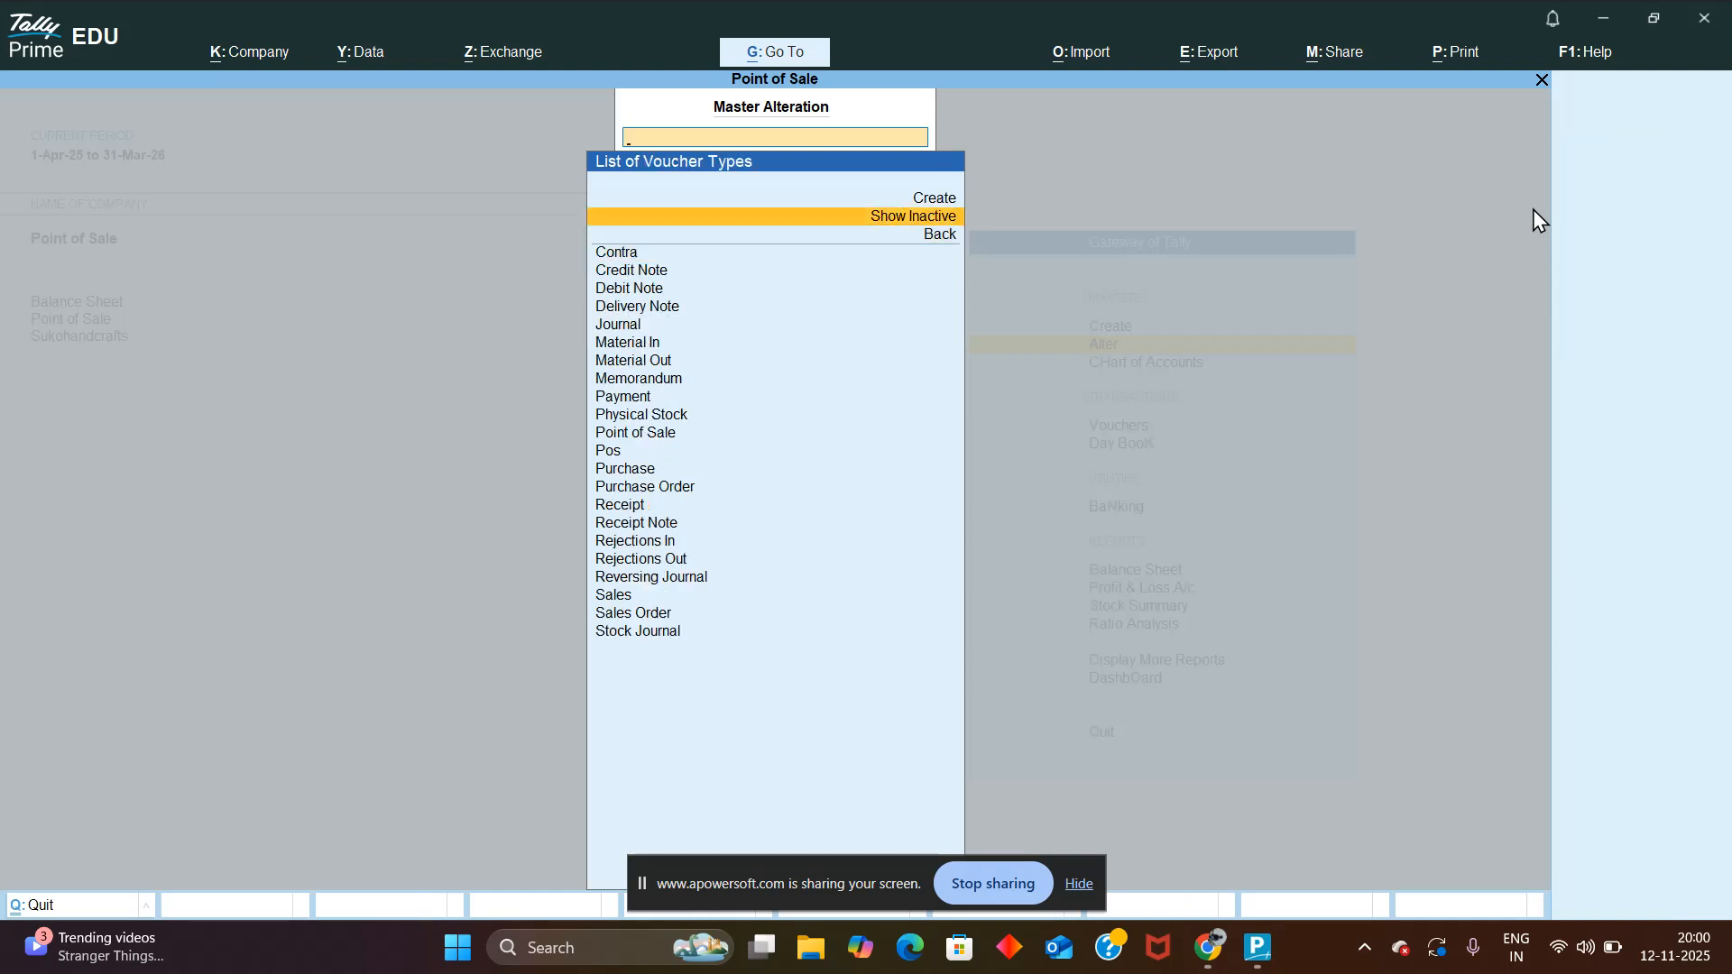
pyautogui.press('Return')
# Step: Look through the full list of voucher types, including the inactive ones, for the rejection voucher types
pyautogui.press('Down')
pyautogui.press('Down')
pyautogui.press('Down')
pyautogui.press('Down')
pyautogui.press('Down')
pyautogui.press('Down')
pyautogui.press('Down')
pyautogui.press('Down')
pyautogui.press('Down')
pyautogui.press('Down')
pyautogui.press('Down')
pyautogui.press('Down')
pyautogui.press('Down')
pyautogui.press('Down')
pyautogui.press('Down')
pyautogui.press('Down')
pyautogui.press('Down')
pyautogui.press('Down')
pyautogui.press('Down')
pyautogui.press('Down')
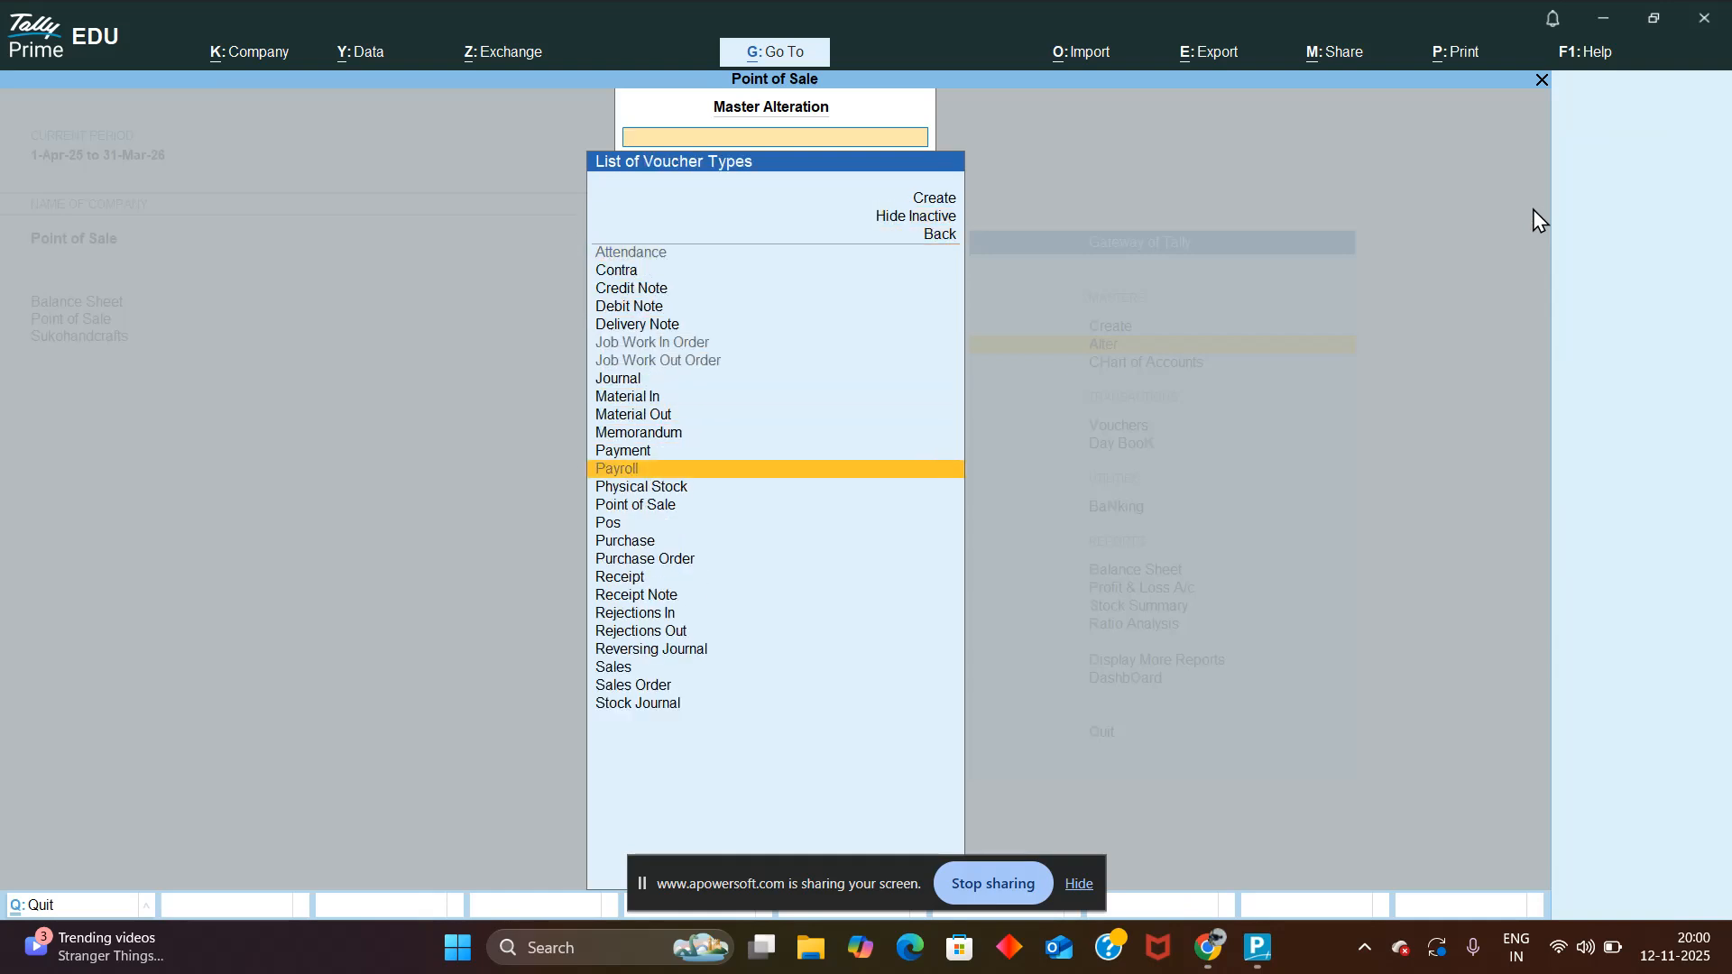
pyautogui.press('Up')
pyautogui.press('Up')
pyautogui.press('Up')
pyautogui.press('Up')
pyautogui.press('Up')
pyautogui.press('Up')
pyautogui.press('Up')
pyautogui.press('Up')
pyautogui.press('Up')
pyautogui.press('Up')
pyautogui.press('Up')
pyautogui.press('Up')
pyautogui.press('Up')
pyautogui.press('Up')
pyautogui.press('Up')
pyautogui.press('Up')
pyautogui.press('Up')
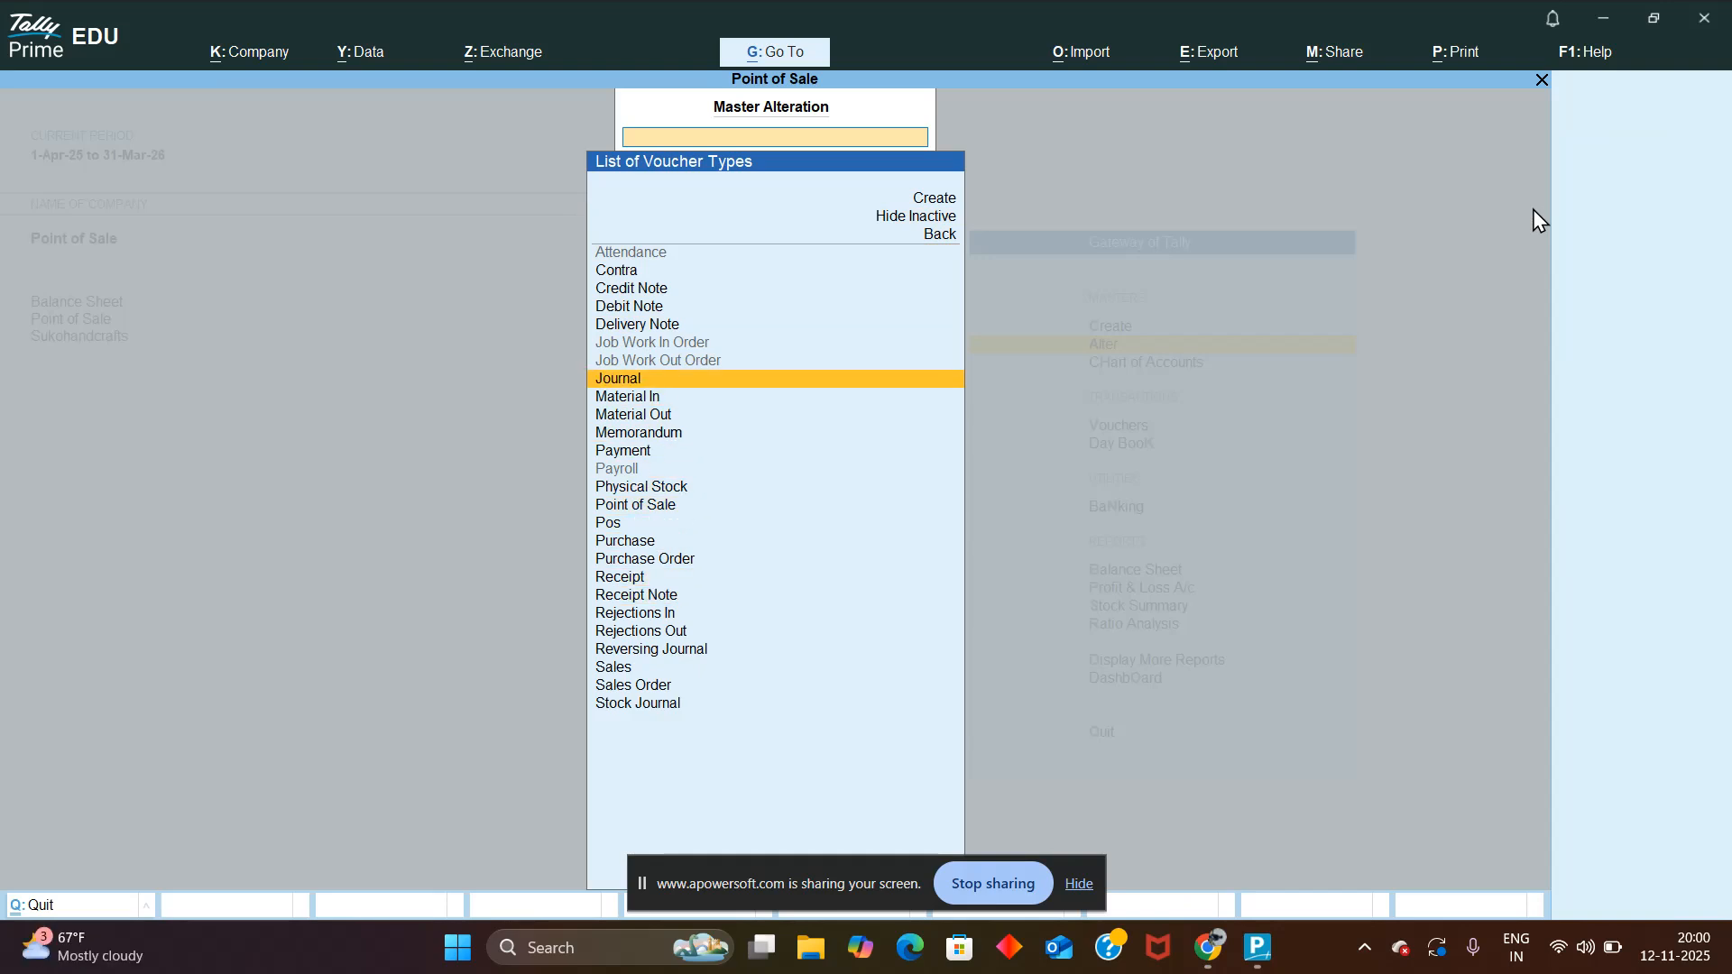
# Step: Open the Rejections In voucher type for alteration and activate it
pyautogui.press('Down')
pyautogui.press('Down')
pyautogui.press('Down')
pyautogui.press('Down')
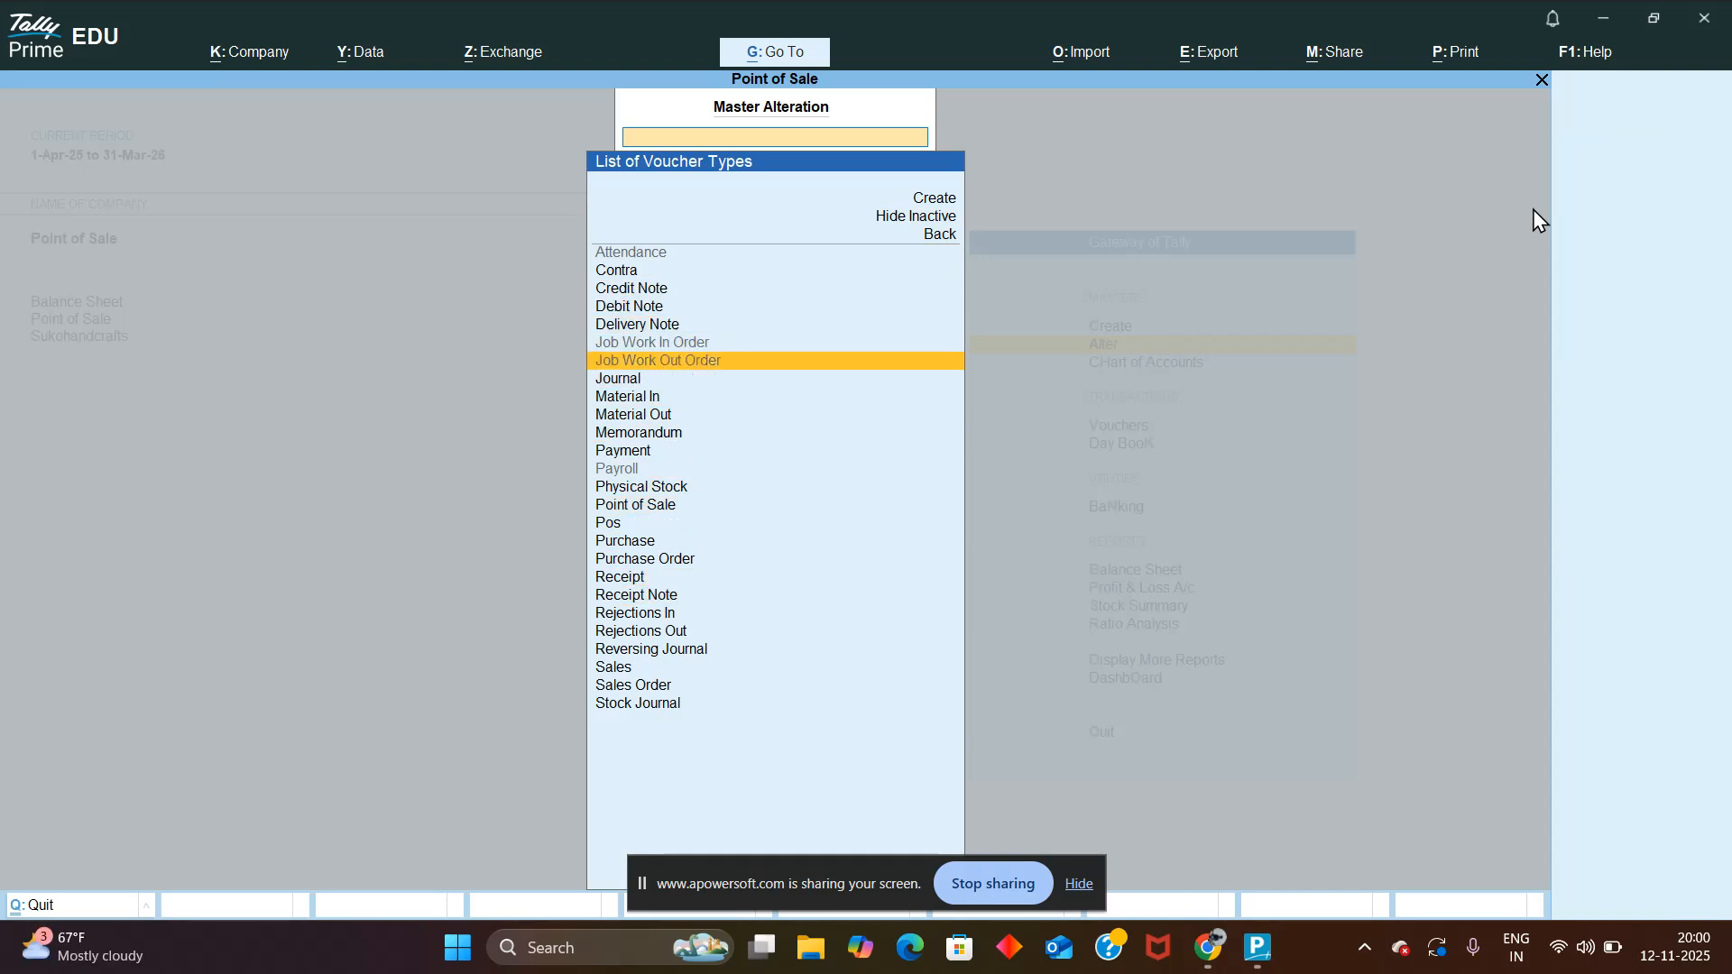
pyautogui.press('Down')
pyautogui.press('Down')
pyautogui.press('Down')
pyautogui.press('Down')
pyautogui.press('Down')
pyautogui.press('Down')
pyautogui.press('Down')
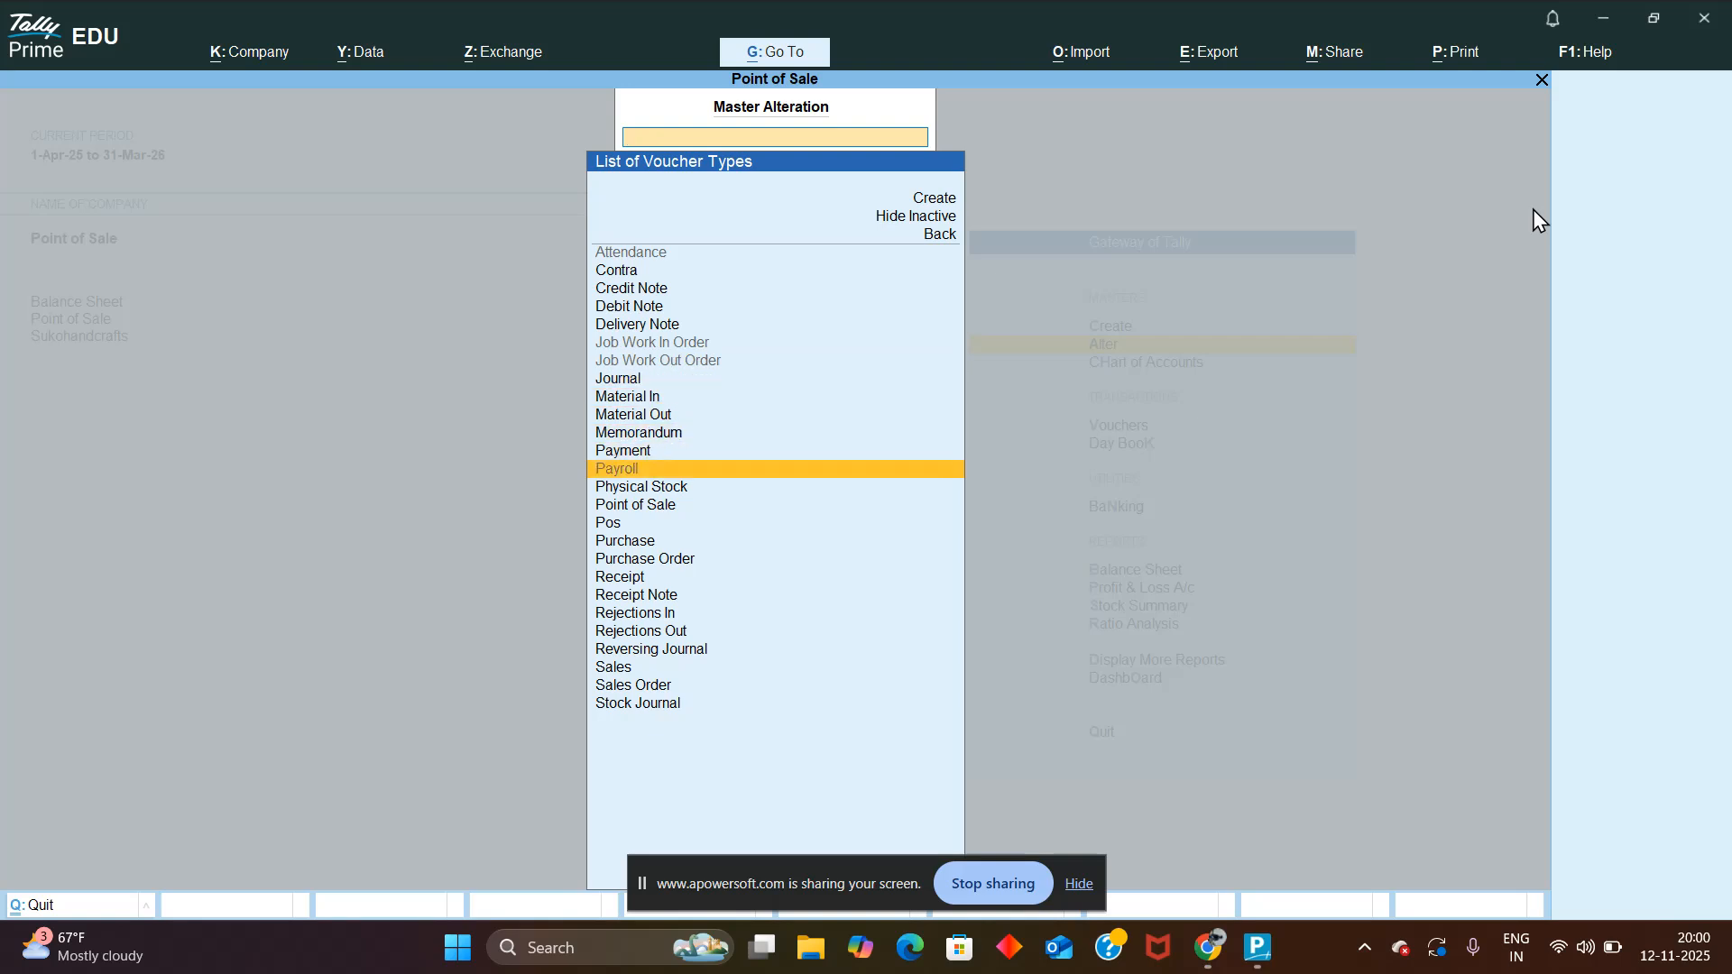
pyautogui.press('Down')
pyautogui.press('Down')
pyautogui.press('Down')
pyautogui.press('Down')
pyautogui.press('Down')
pyautogui.press('Down')
pyautogui.press('Down')
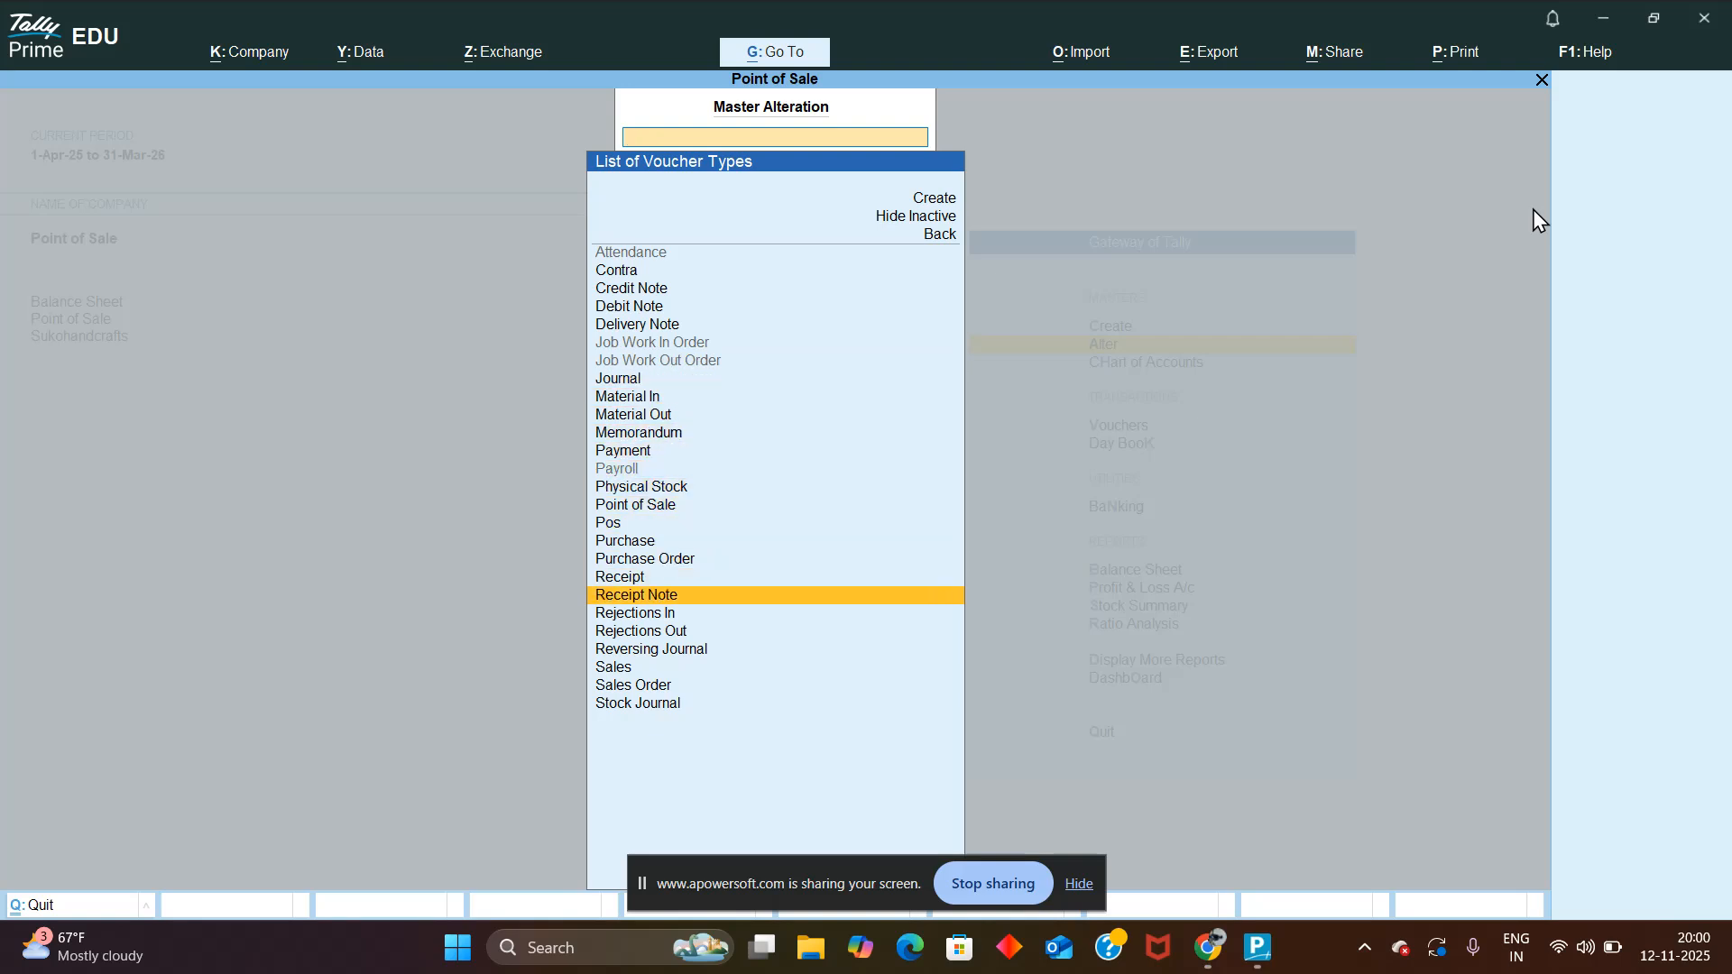
pyautogui.press('Return')
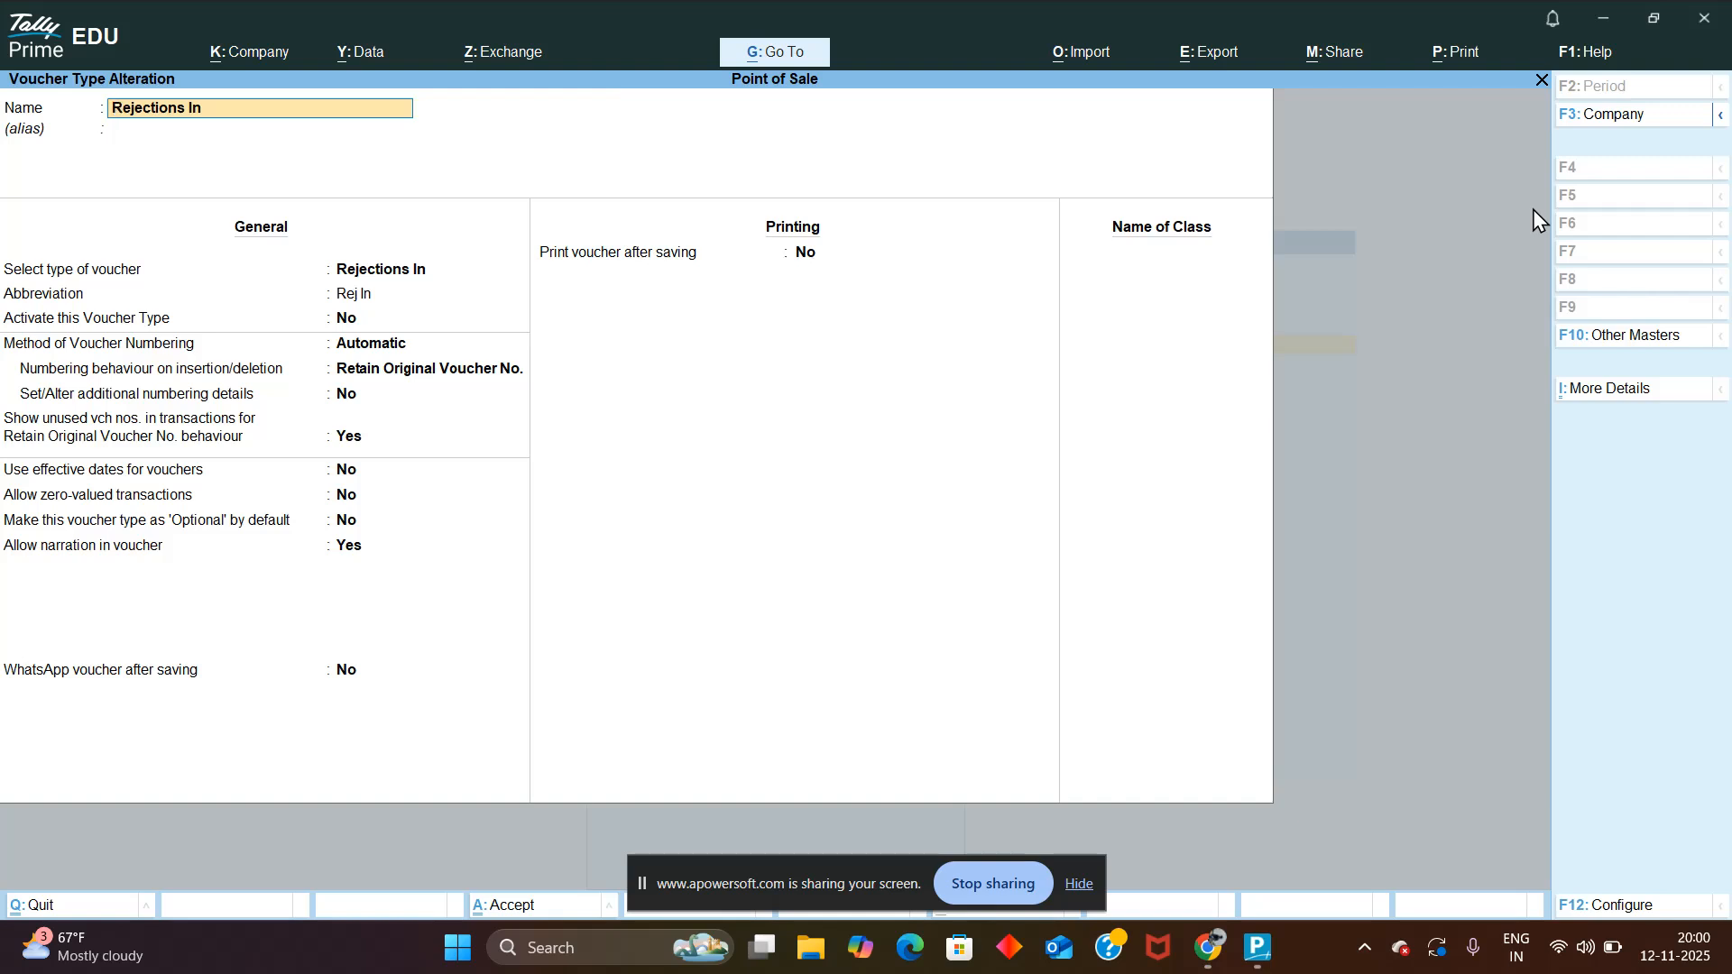
pyautogui.press('Return')
pyautogui.press('Return')
pyautogui.press('Return')
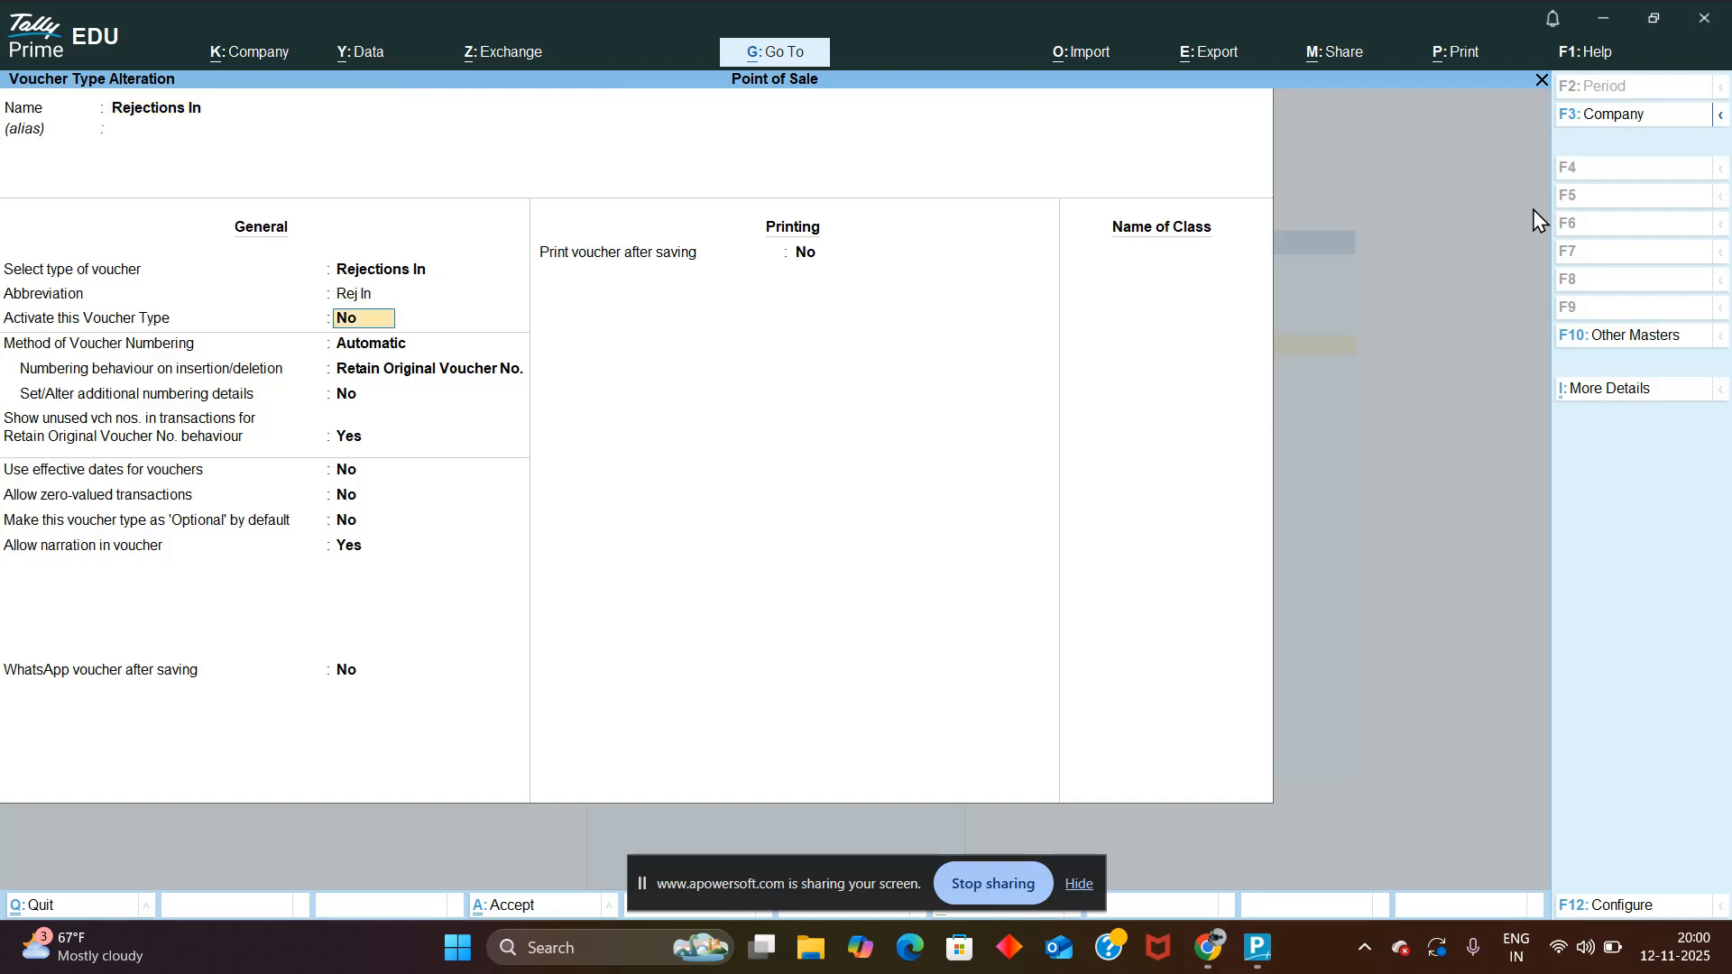
pyautogui.write('ye')
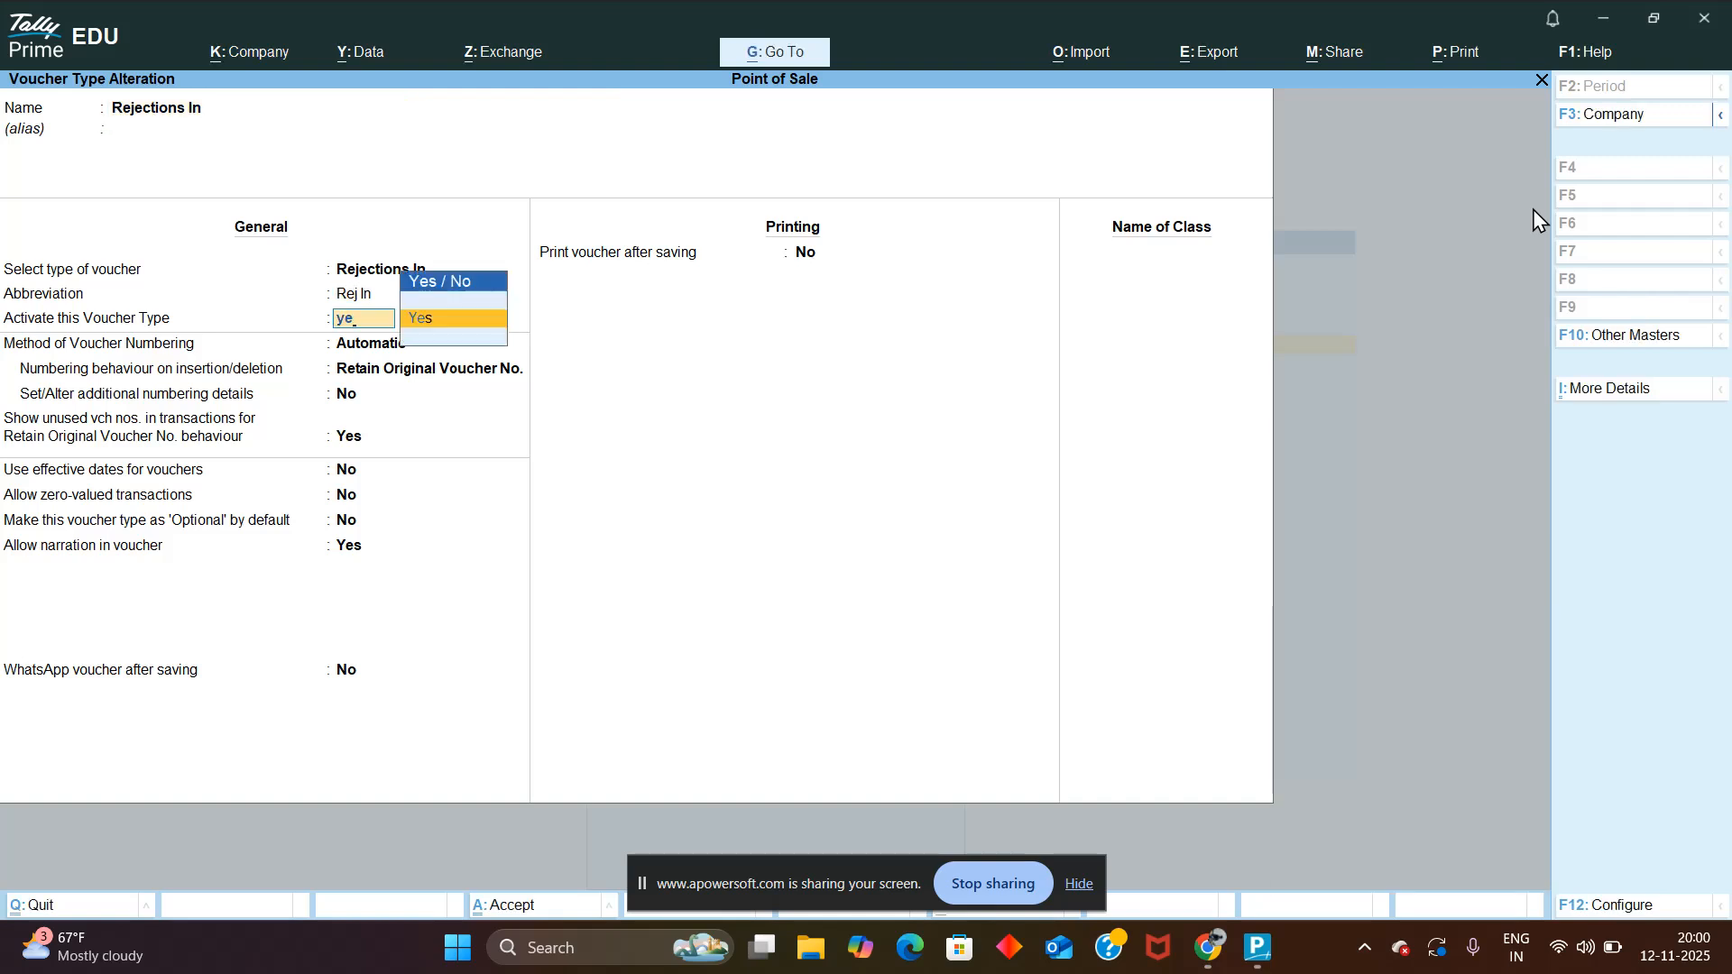
pyautogui.press('Return')
# Step: Keep the Rejections In numbering settings and set Allow zero-valued transactions to Yes
pyautogui.press('Return')
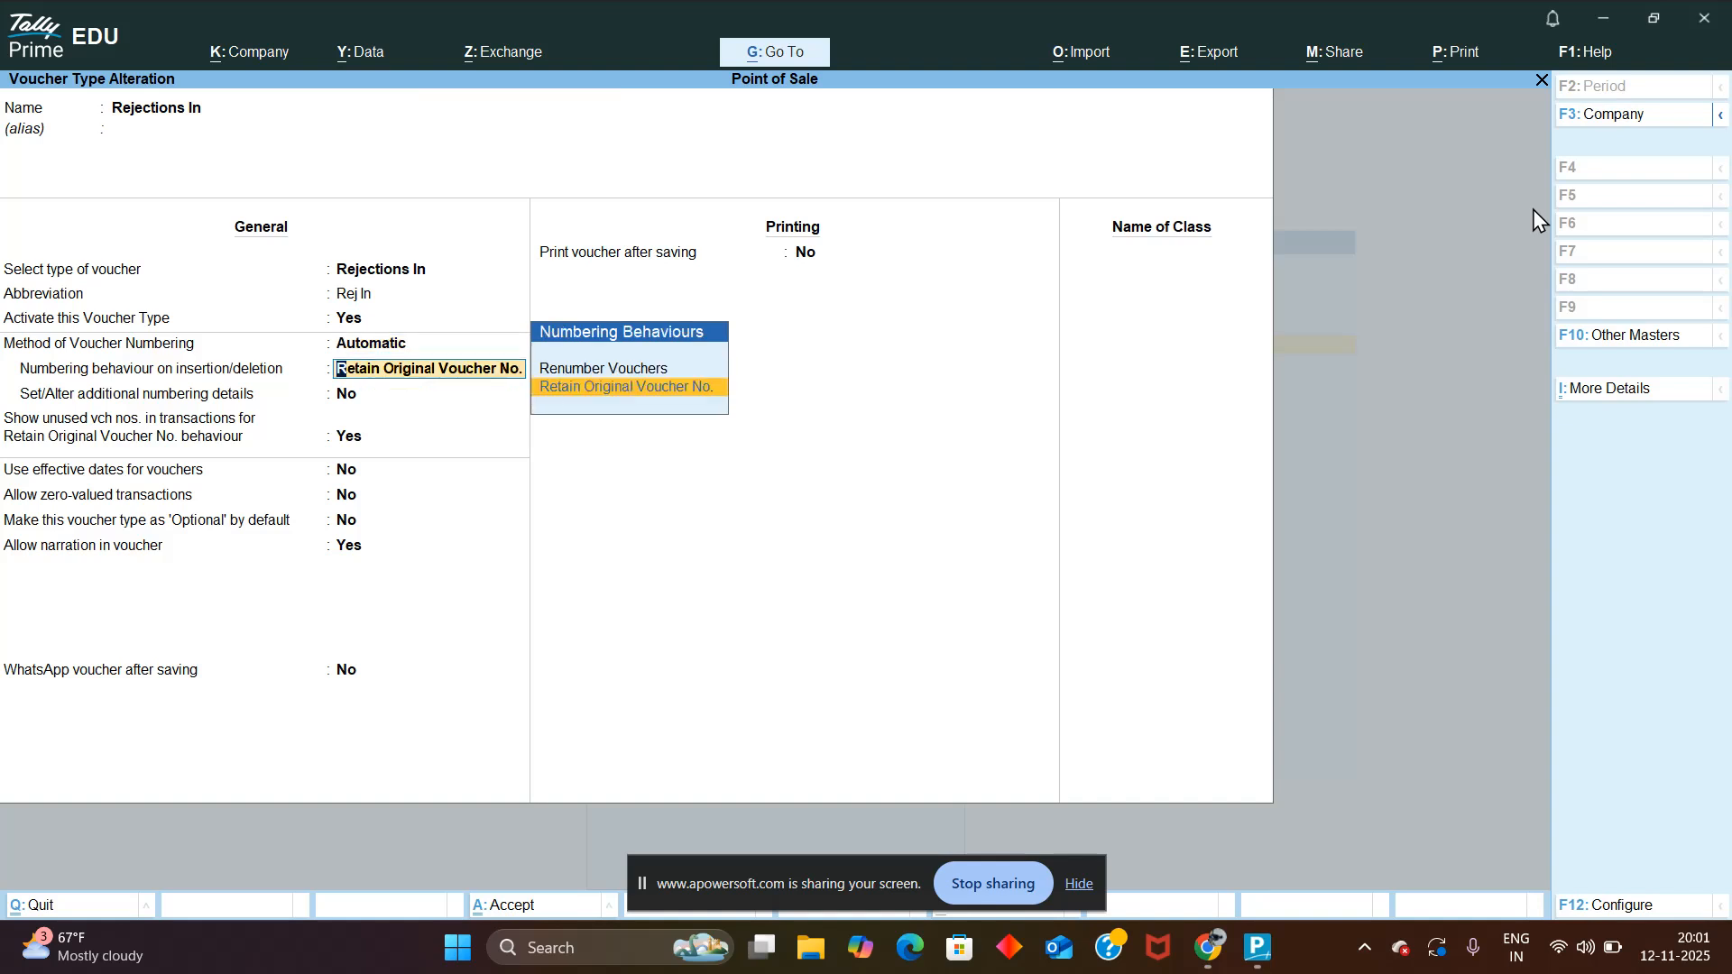
pyautogui.press('Return')
pyautogui.press('Return')
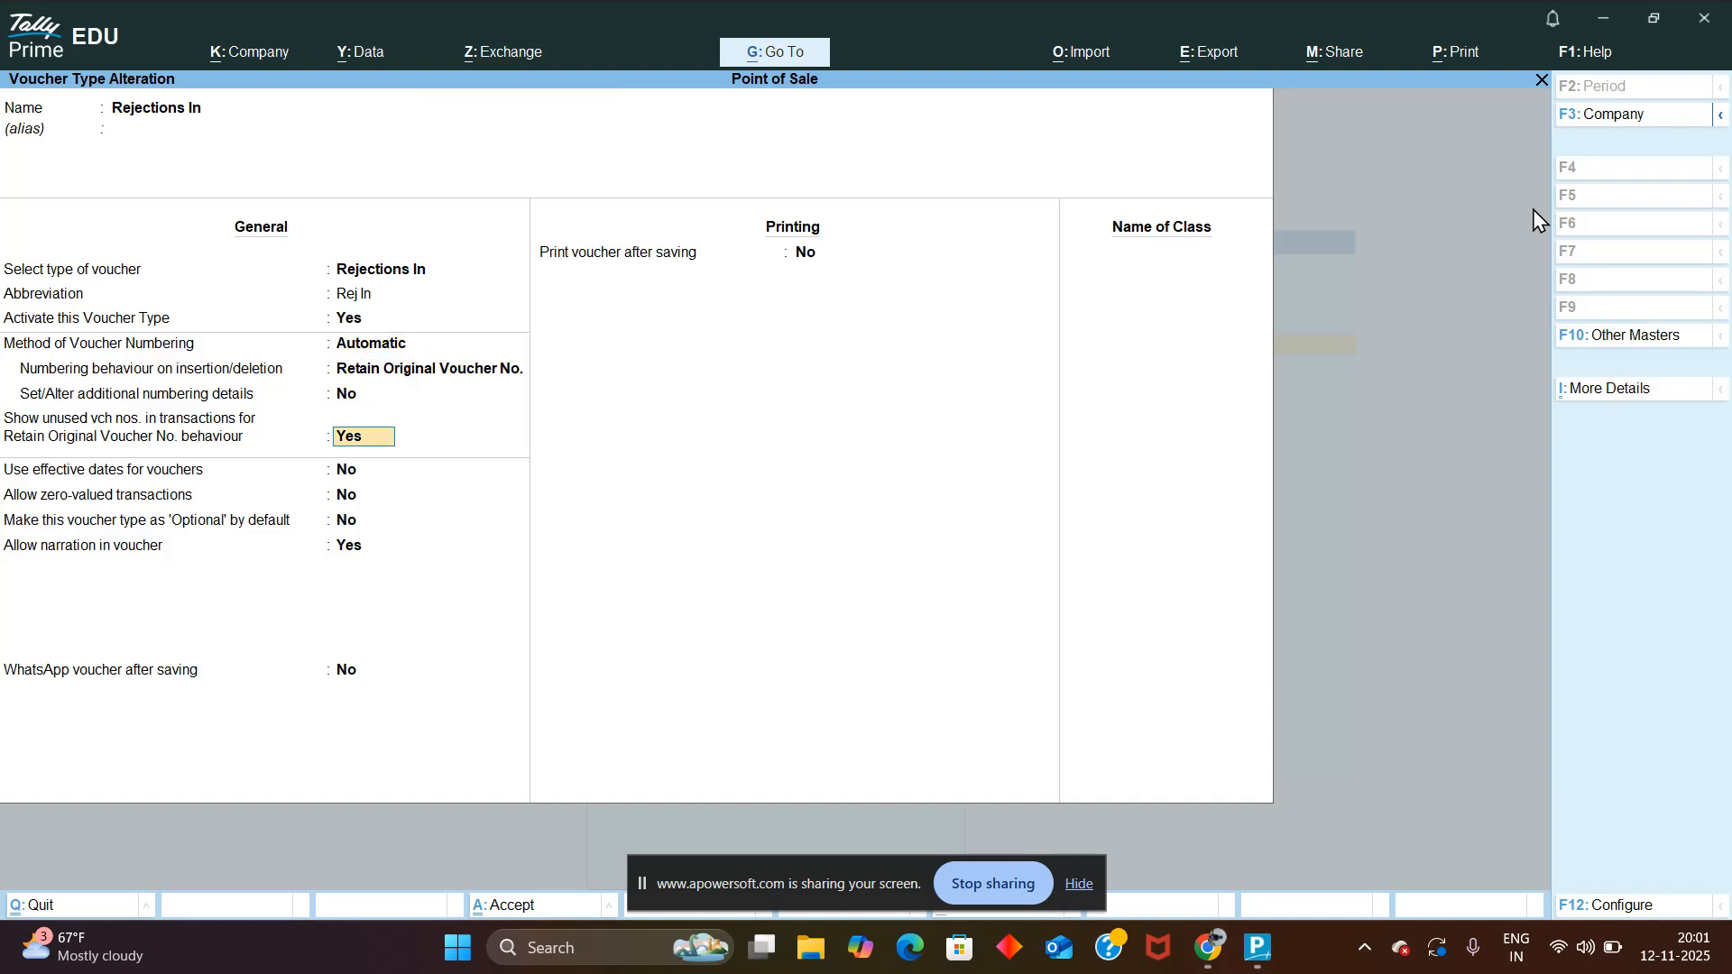
pyautogui.press('Return')
pyautogui.press('Return')
pyautogui.press('Return')
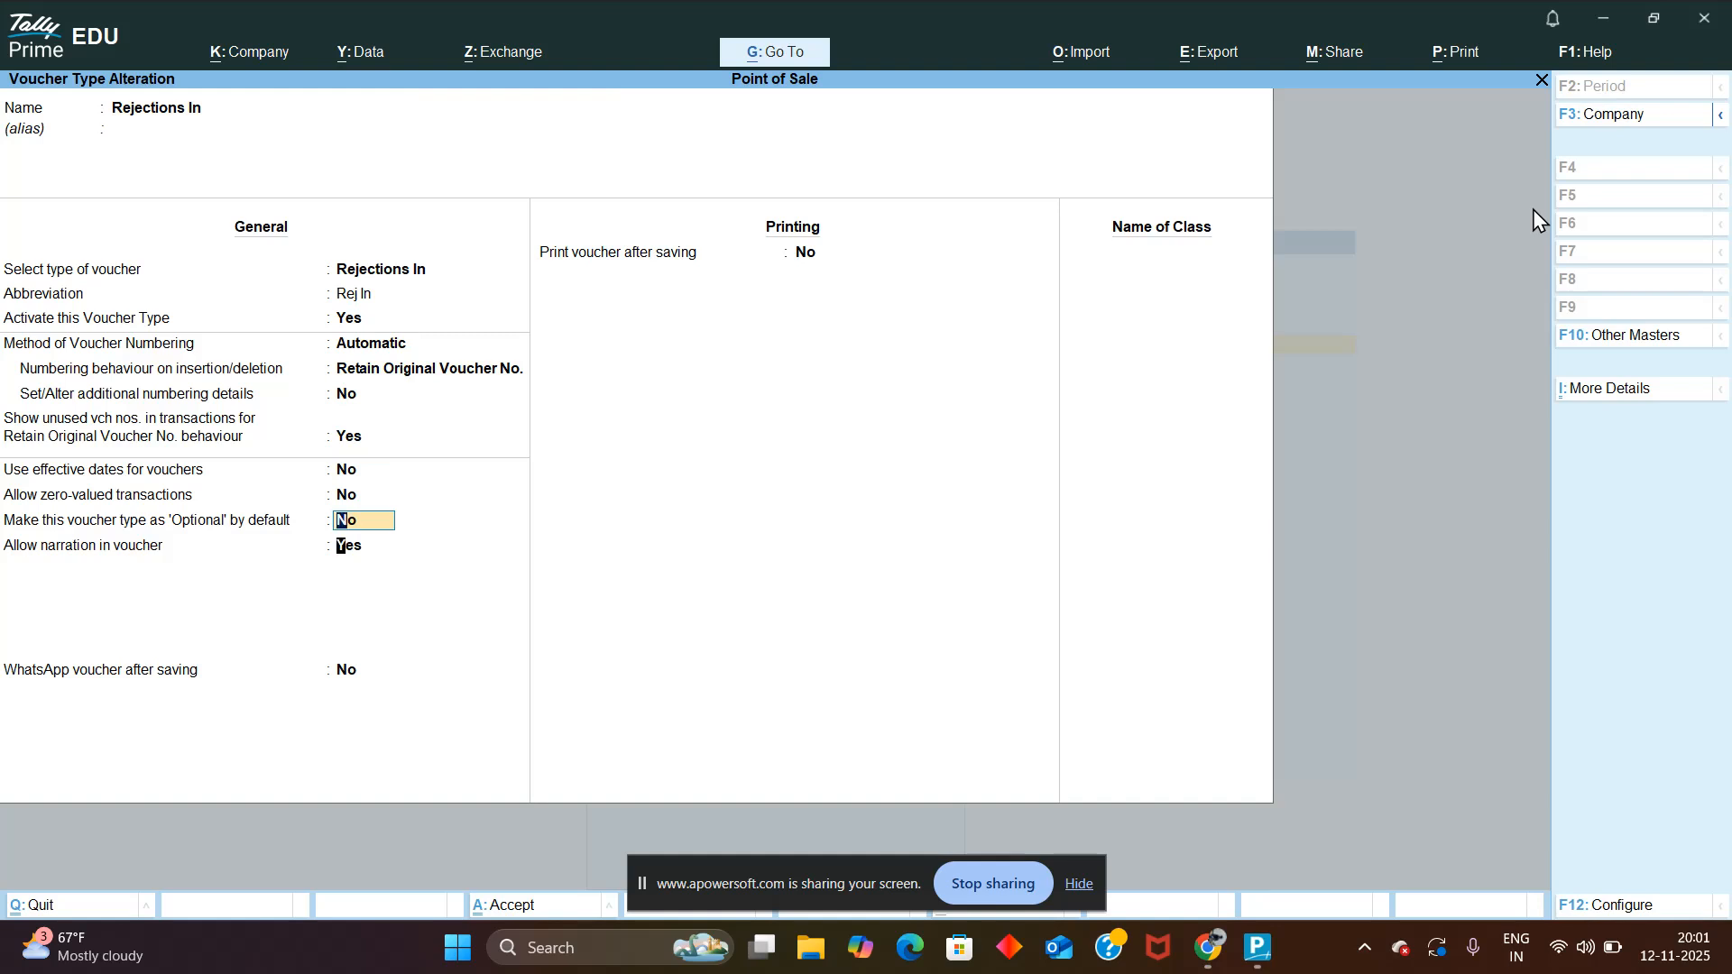
pyautogui.press('Return')
pyautogui.press('Up')
pyautogui.press('Up')
pyautogui.write('ye')
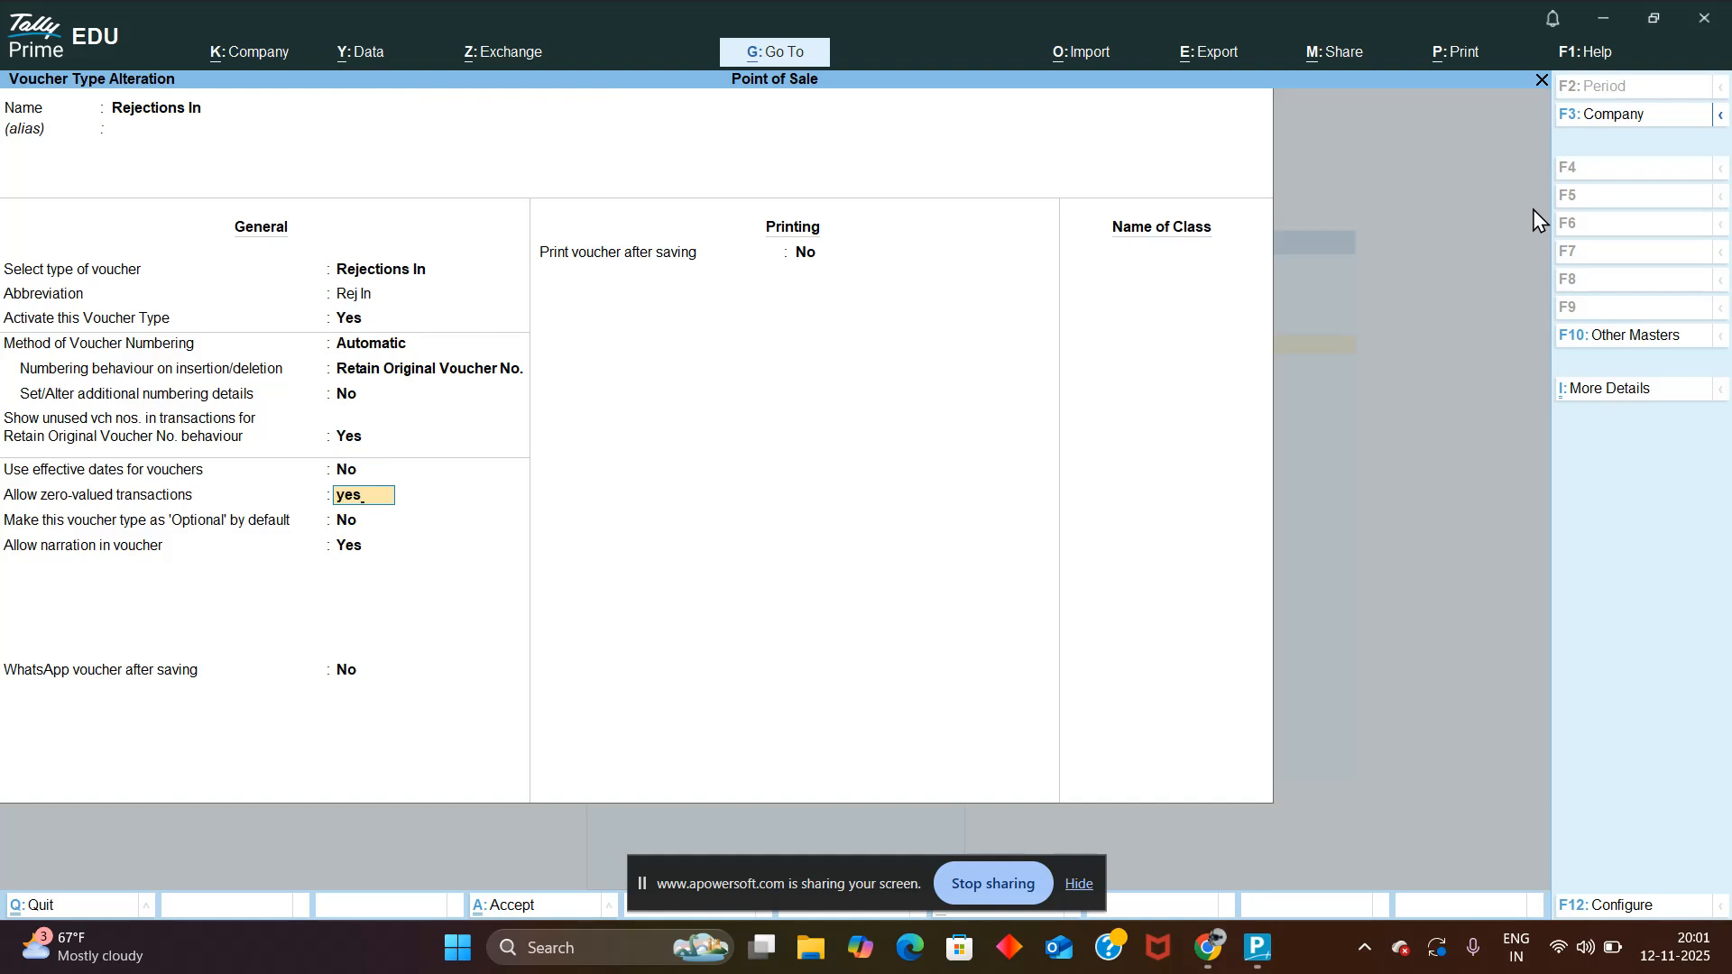
pyautogui.press('Return')
# Step: Keep the remaining narration, WhatsApp and printing options of Rejections In unchanged and save the voucher type
pyautogui.press('Return')
pyautogui.press('Return')
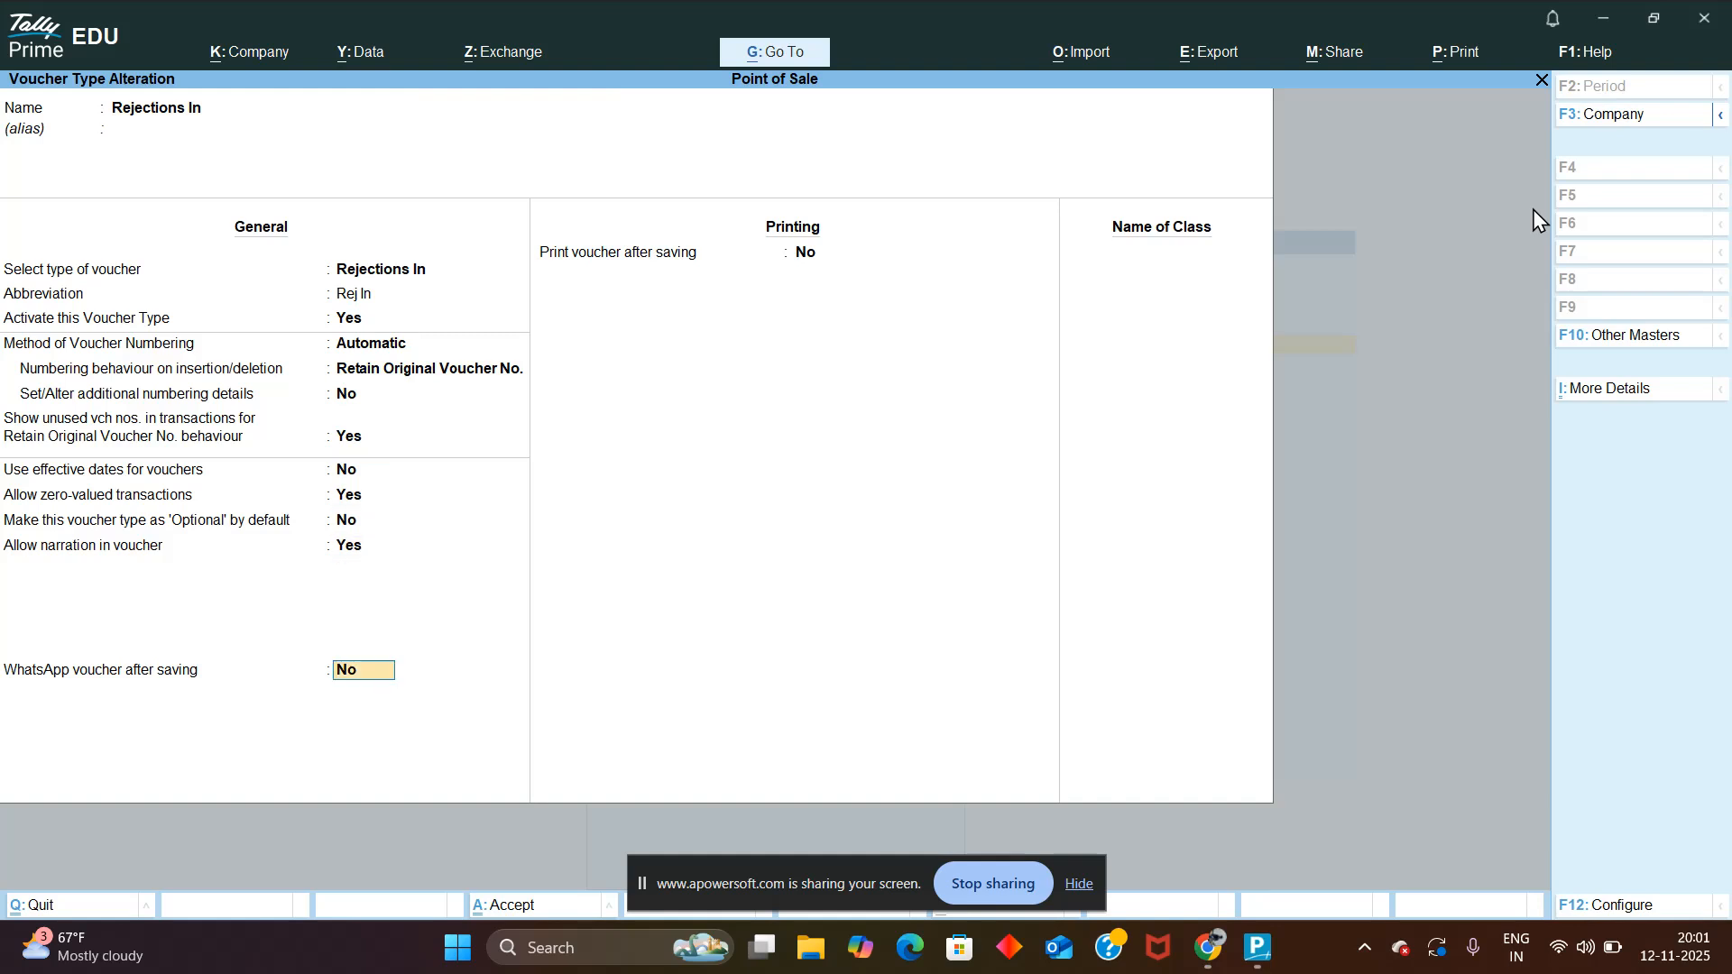
pyautogui.press('Return')
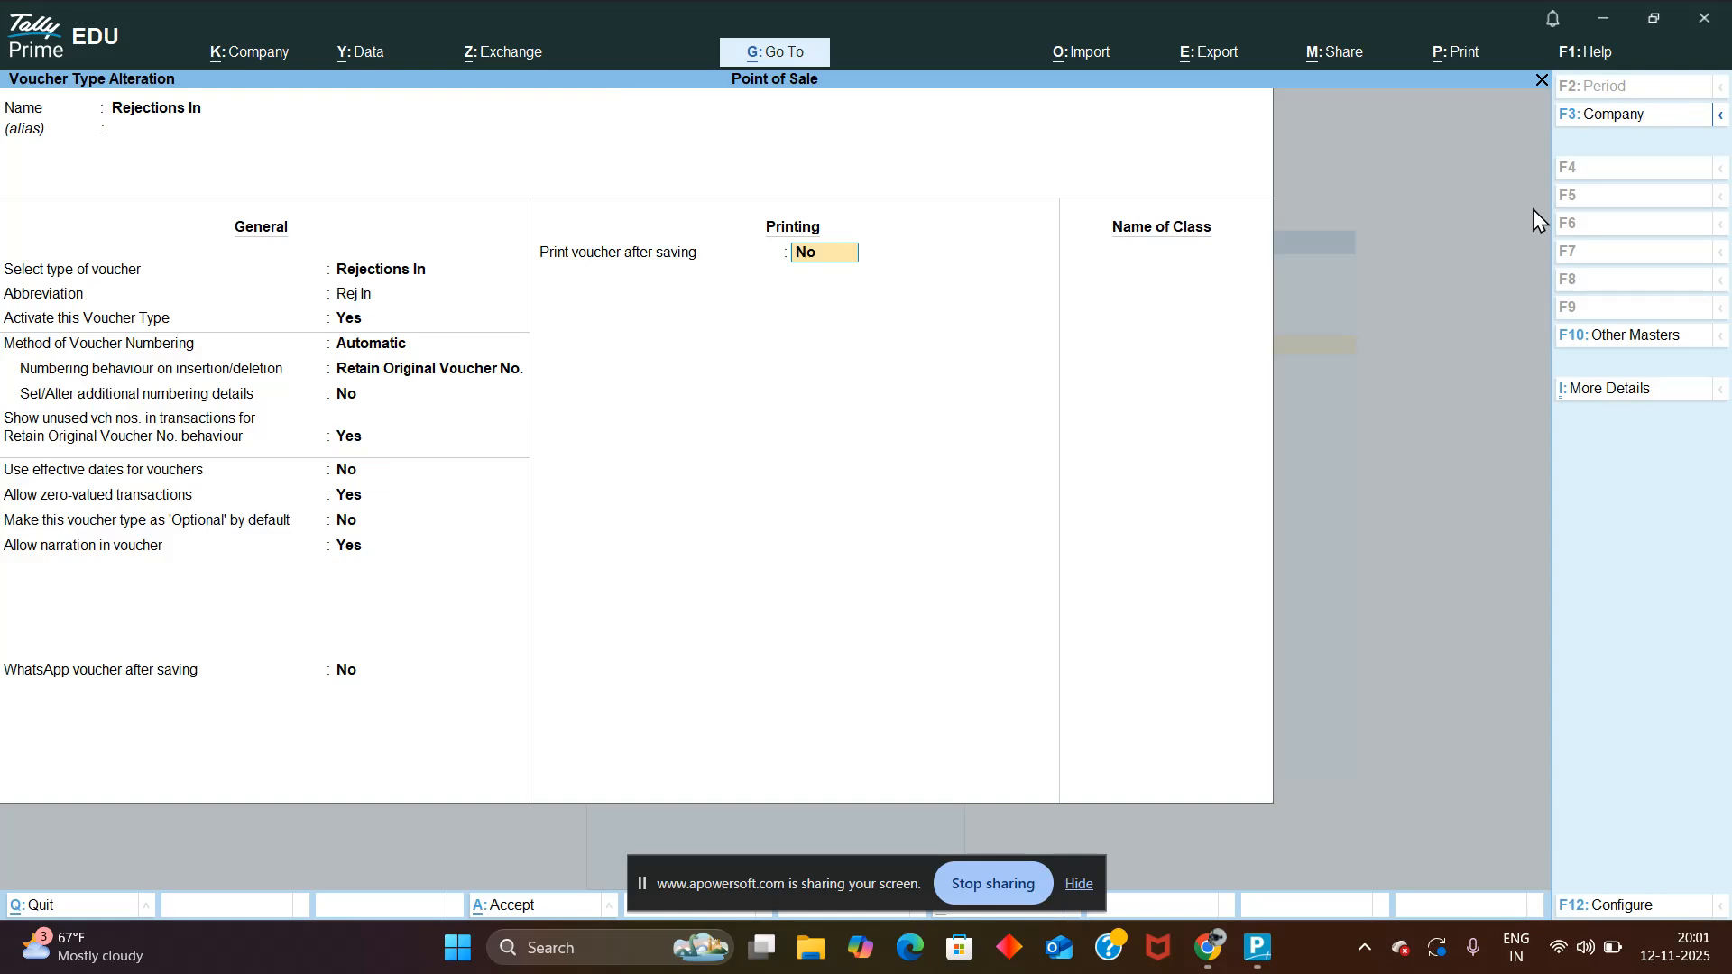
pyautogui.press('Return')
pyautogui.press('Return')
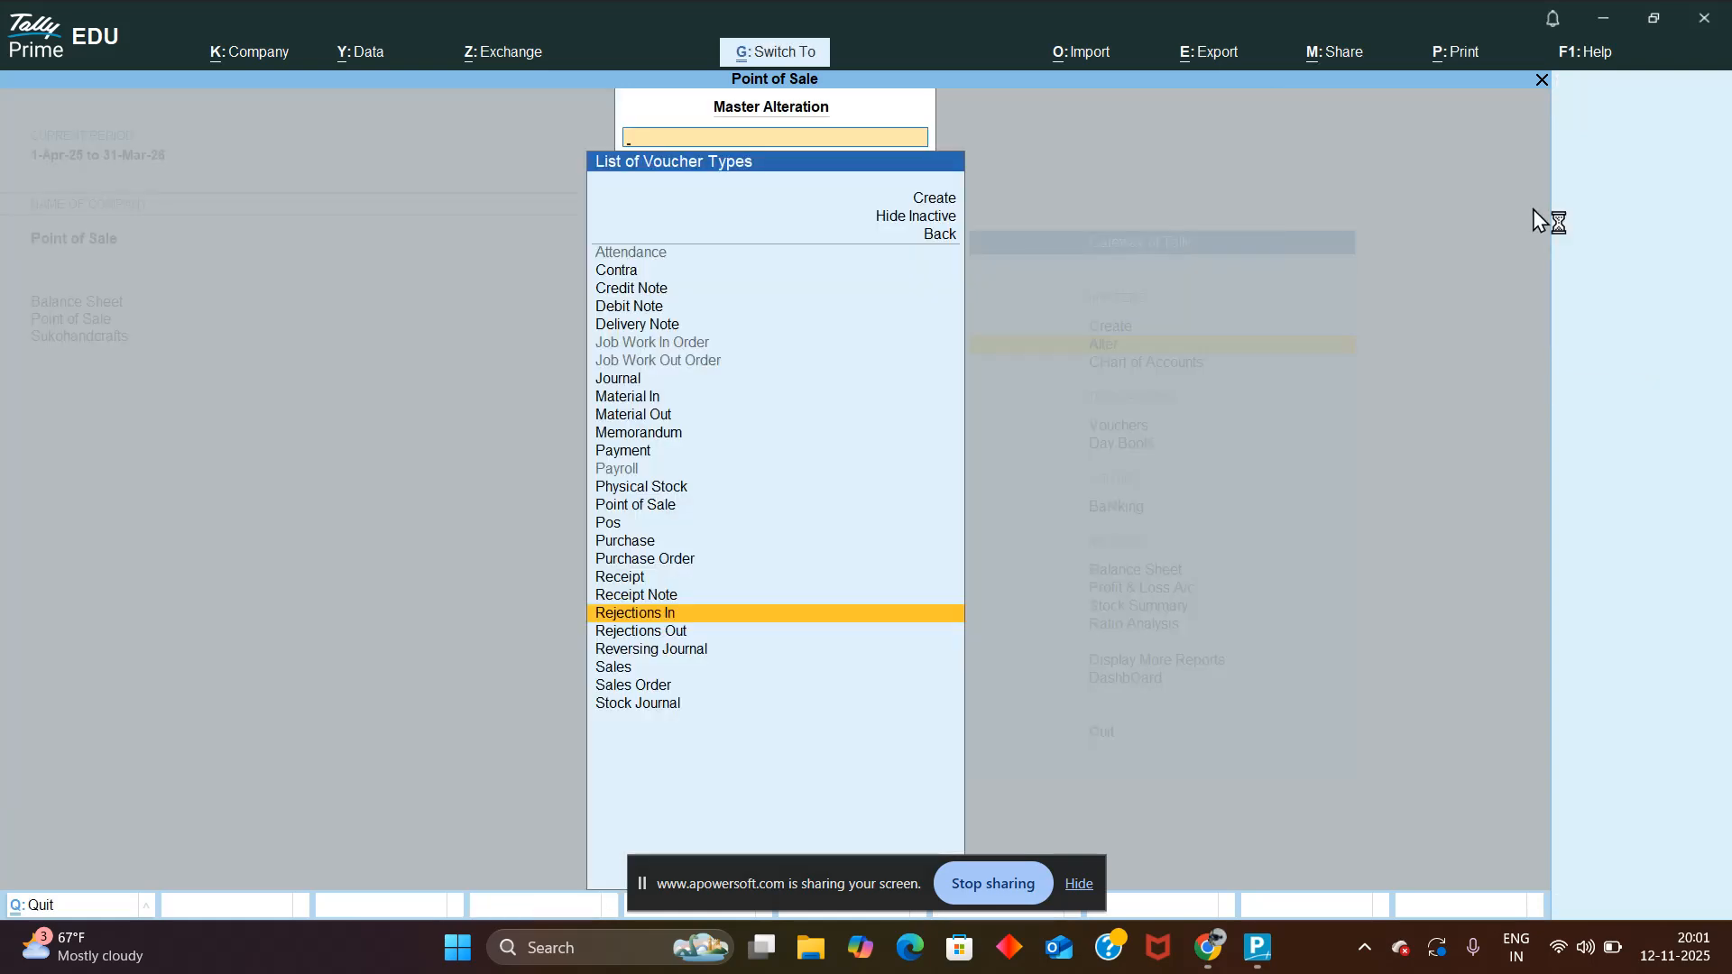
pyautogui.press('Down')
pyautogui.press('Return')
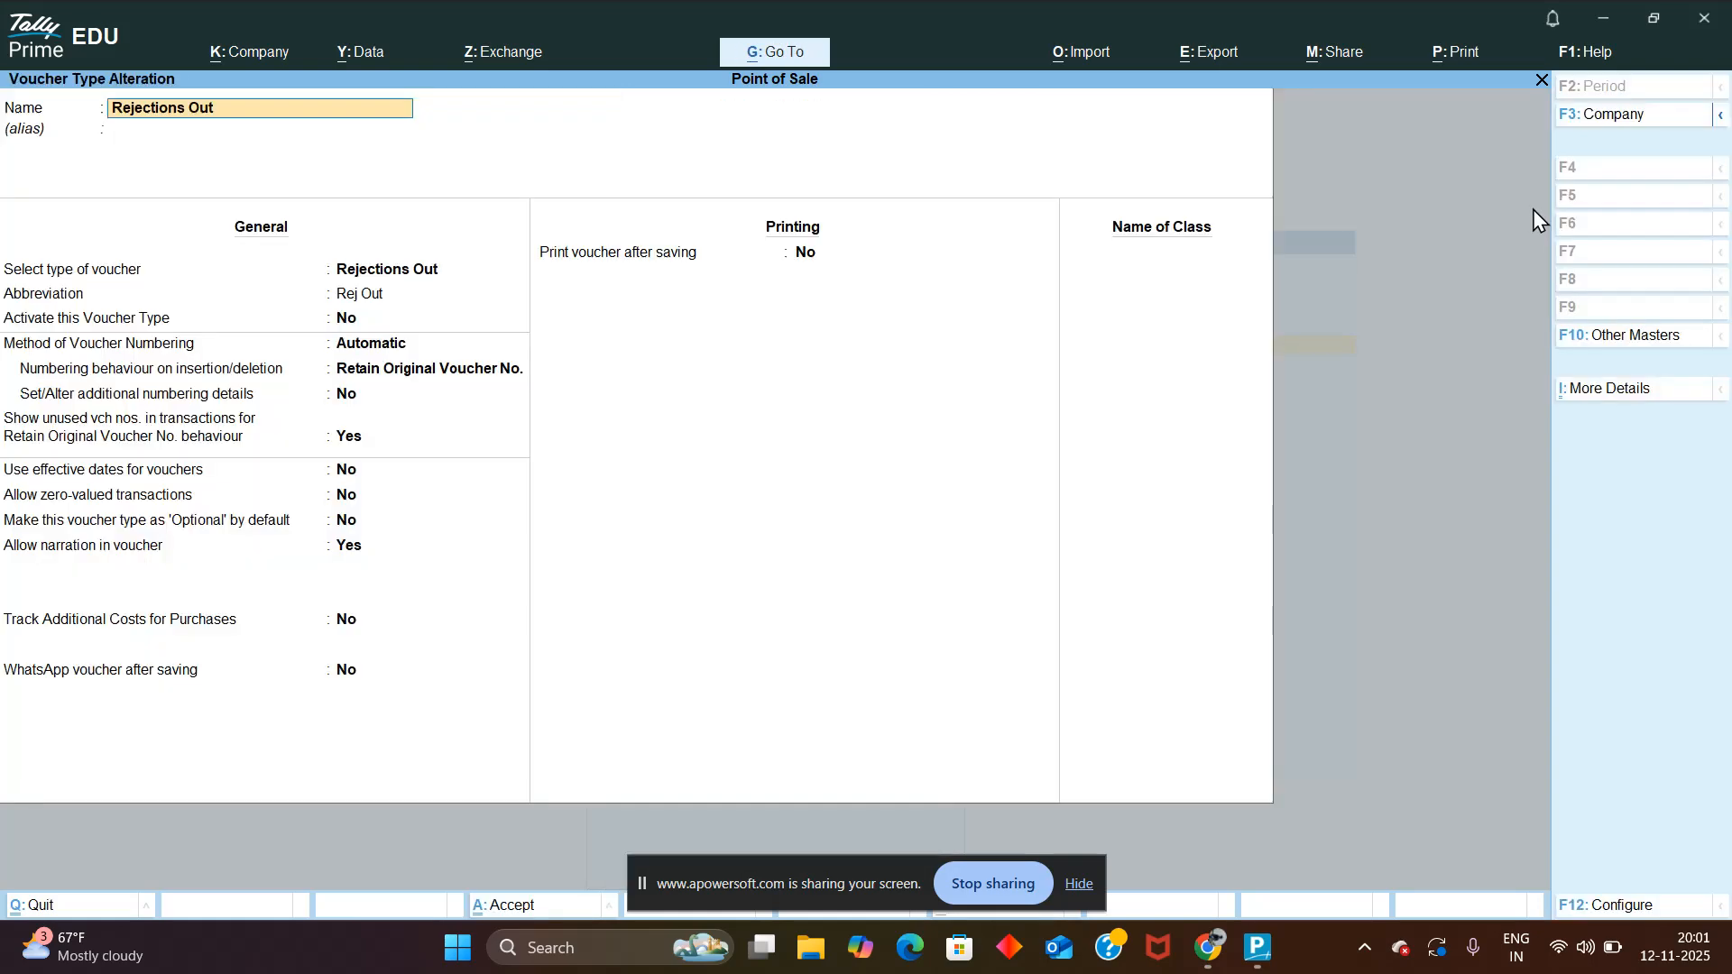
pyautogui.press('Return')
pyautogui.press('Return')
pyautogui.press('Return')
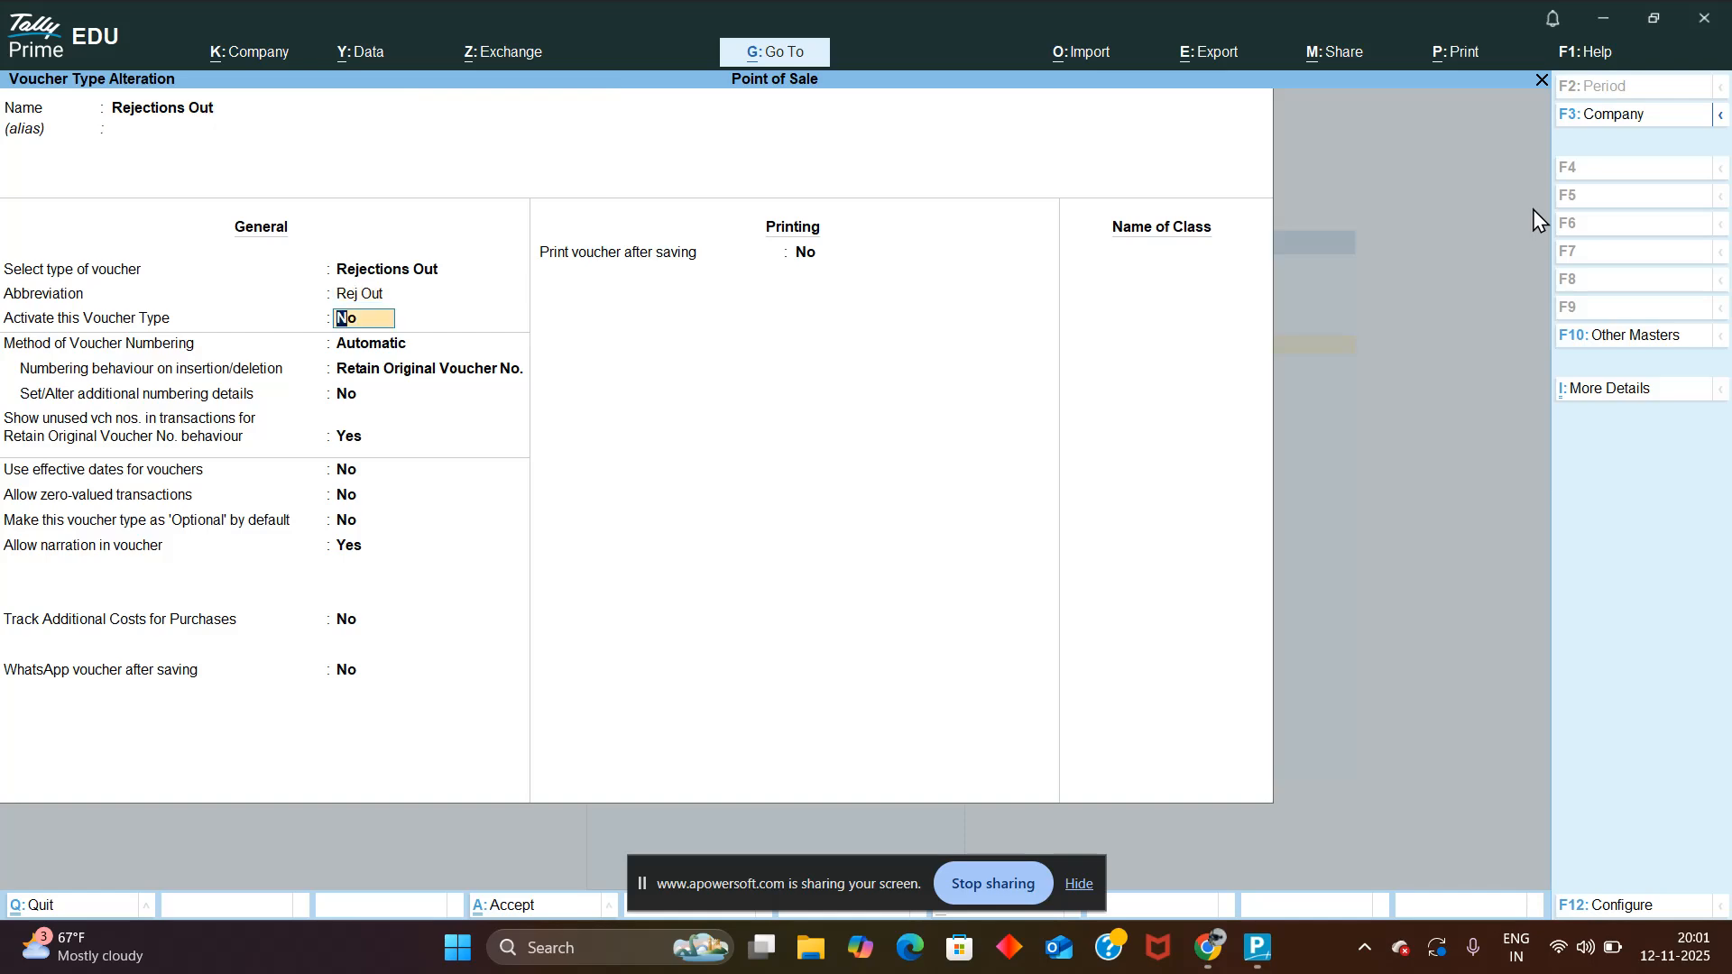
pyautogui.press('Escape')
# Step: Return to the Gateway of Tally and start voucher entry with the Rejections In voucher type
pyautogui.press('Escape')
pyautogui.press('Down')
pyautogui.press('Down')
pyautogui.press('Down')
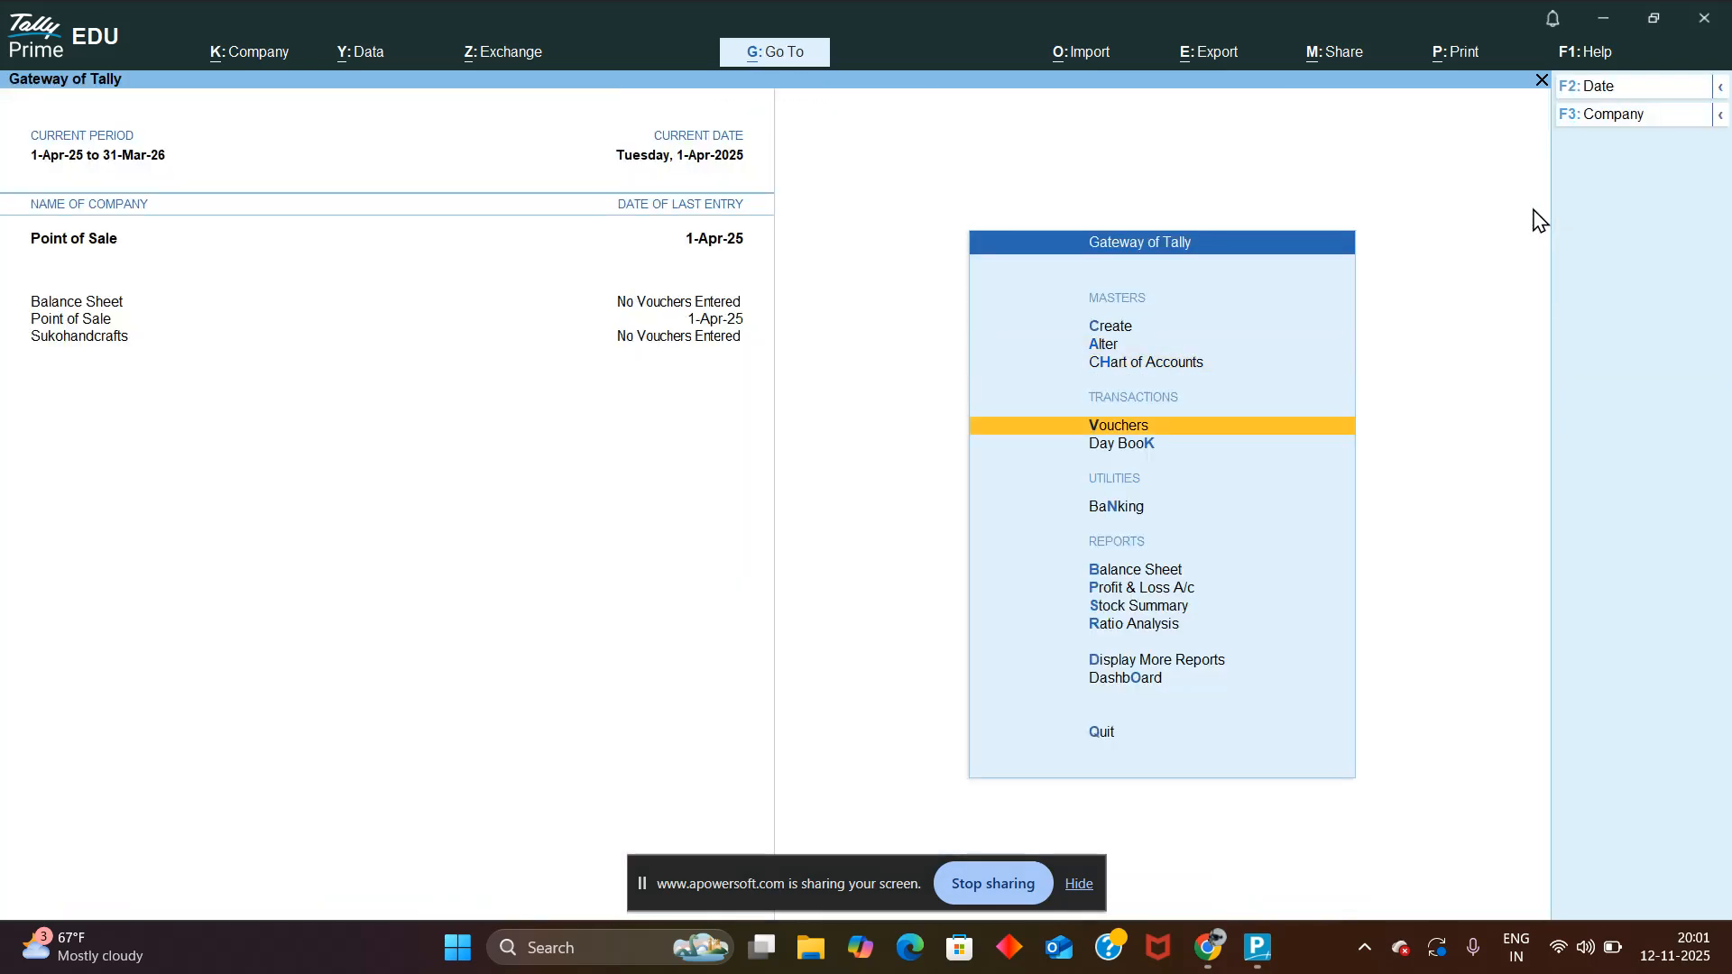
pyautogui.press('Up')
pyautogui.press('Return')
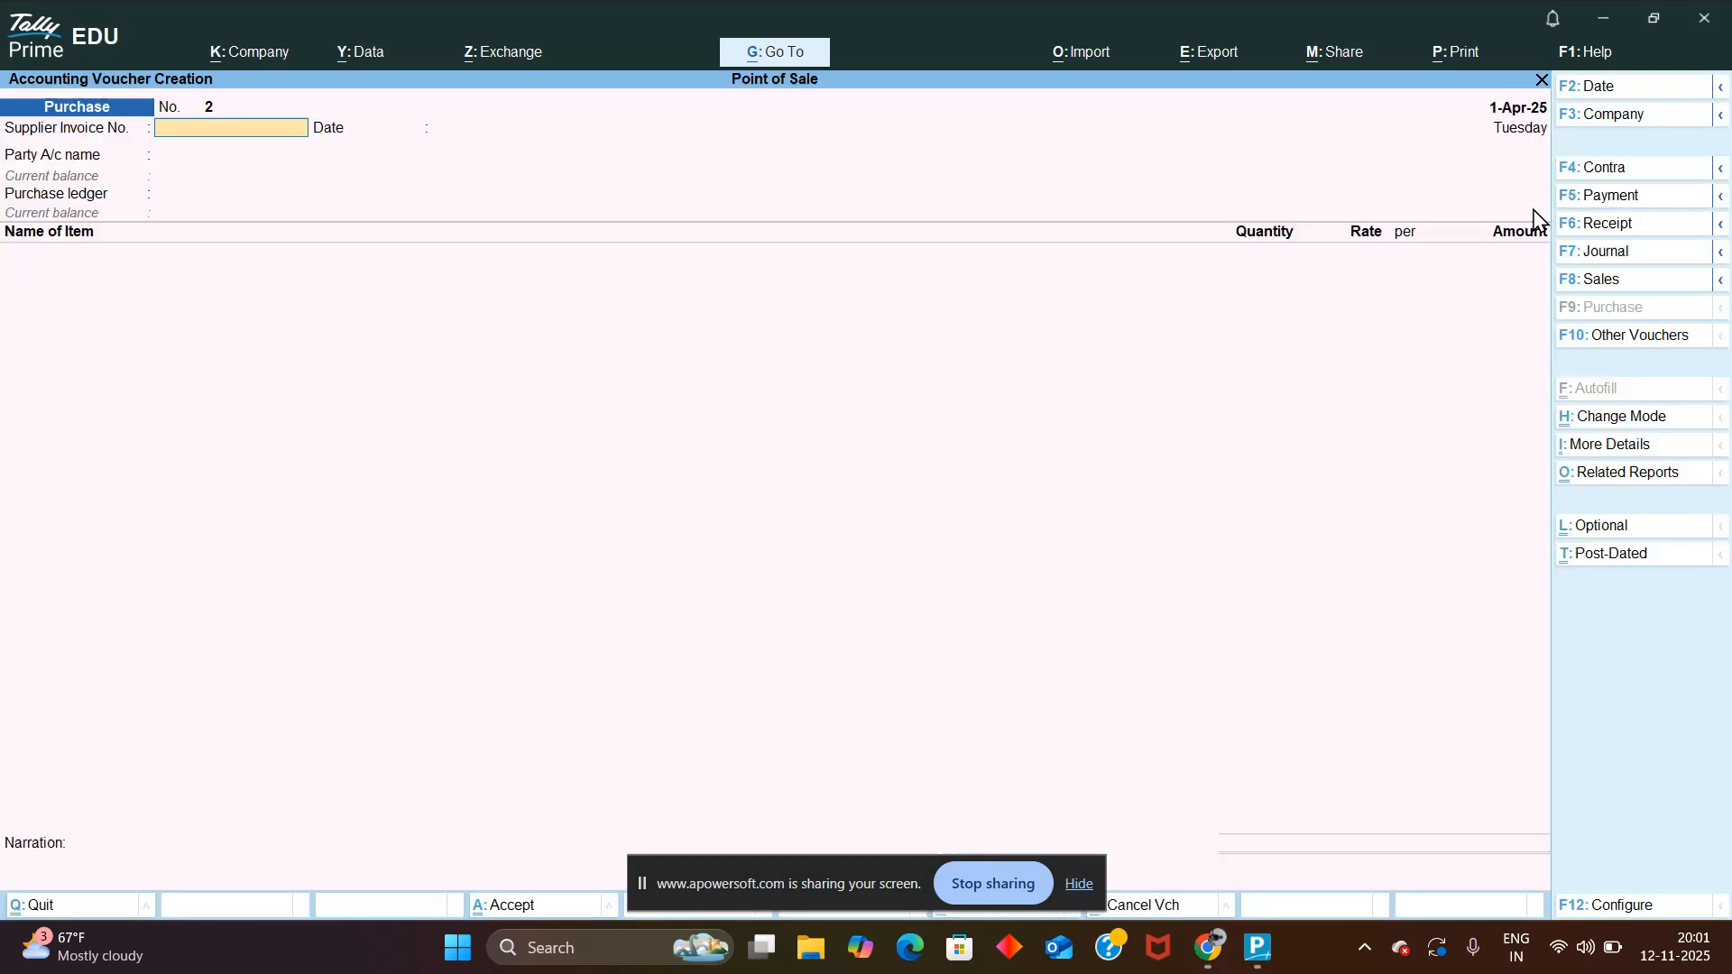
pyautogui.press('F10')
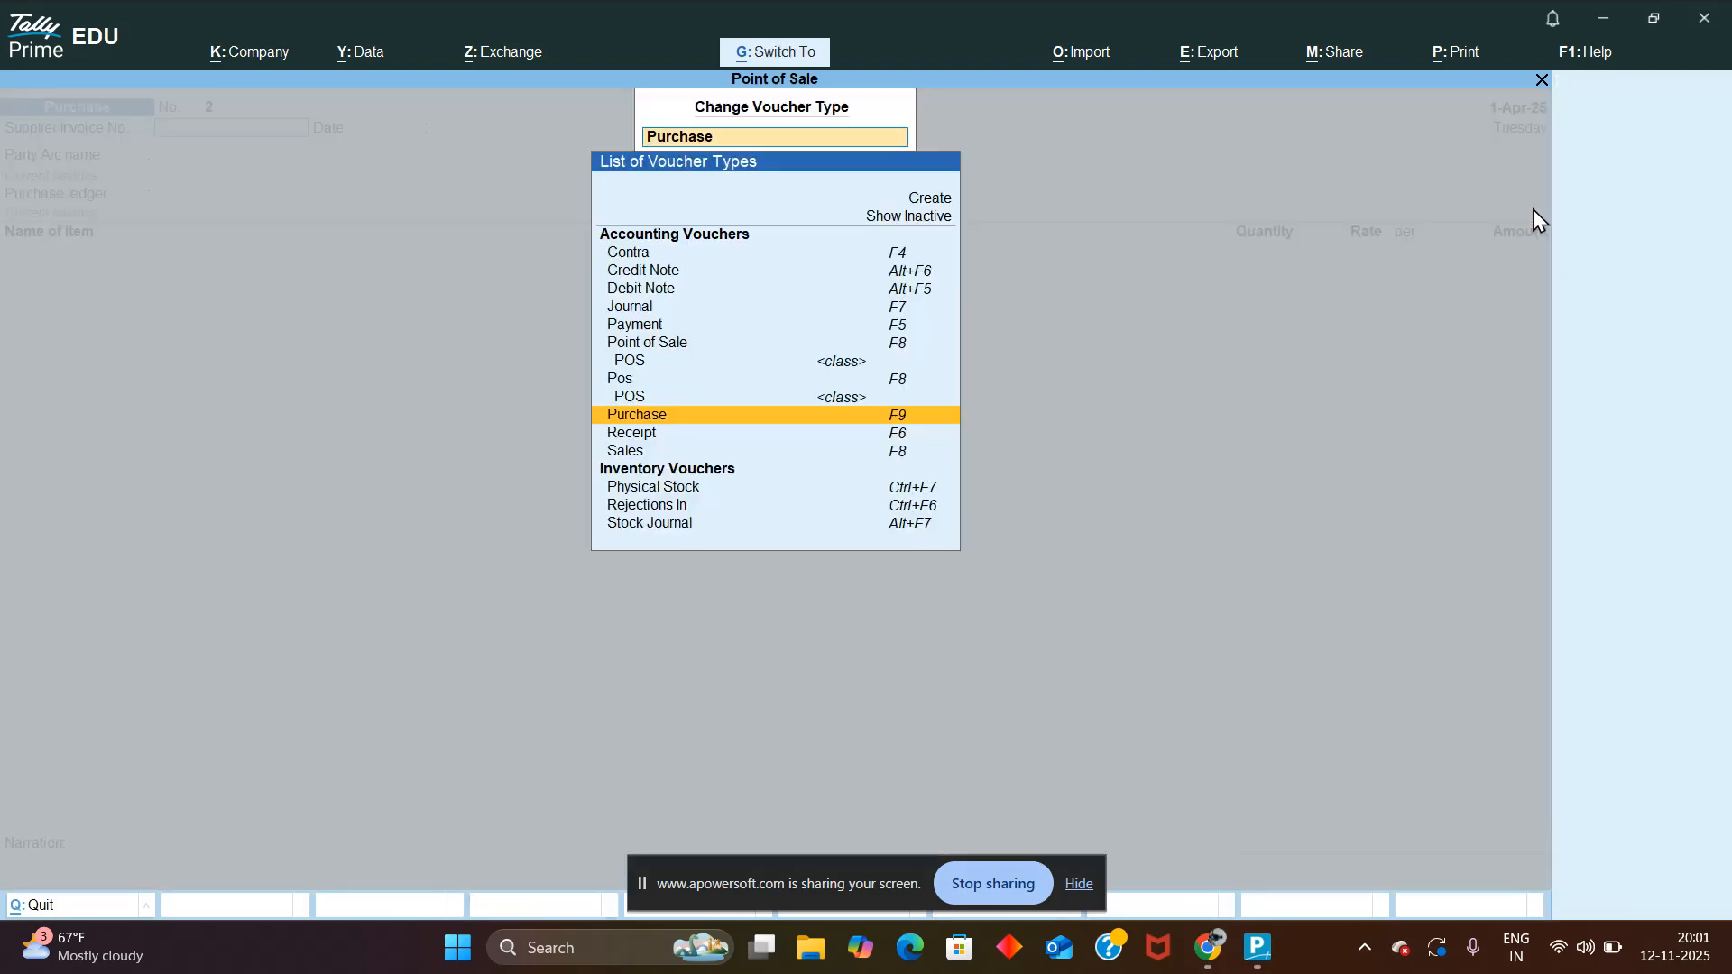
pyautogui.hotkey('ctrl', 'F6')
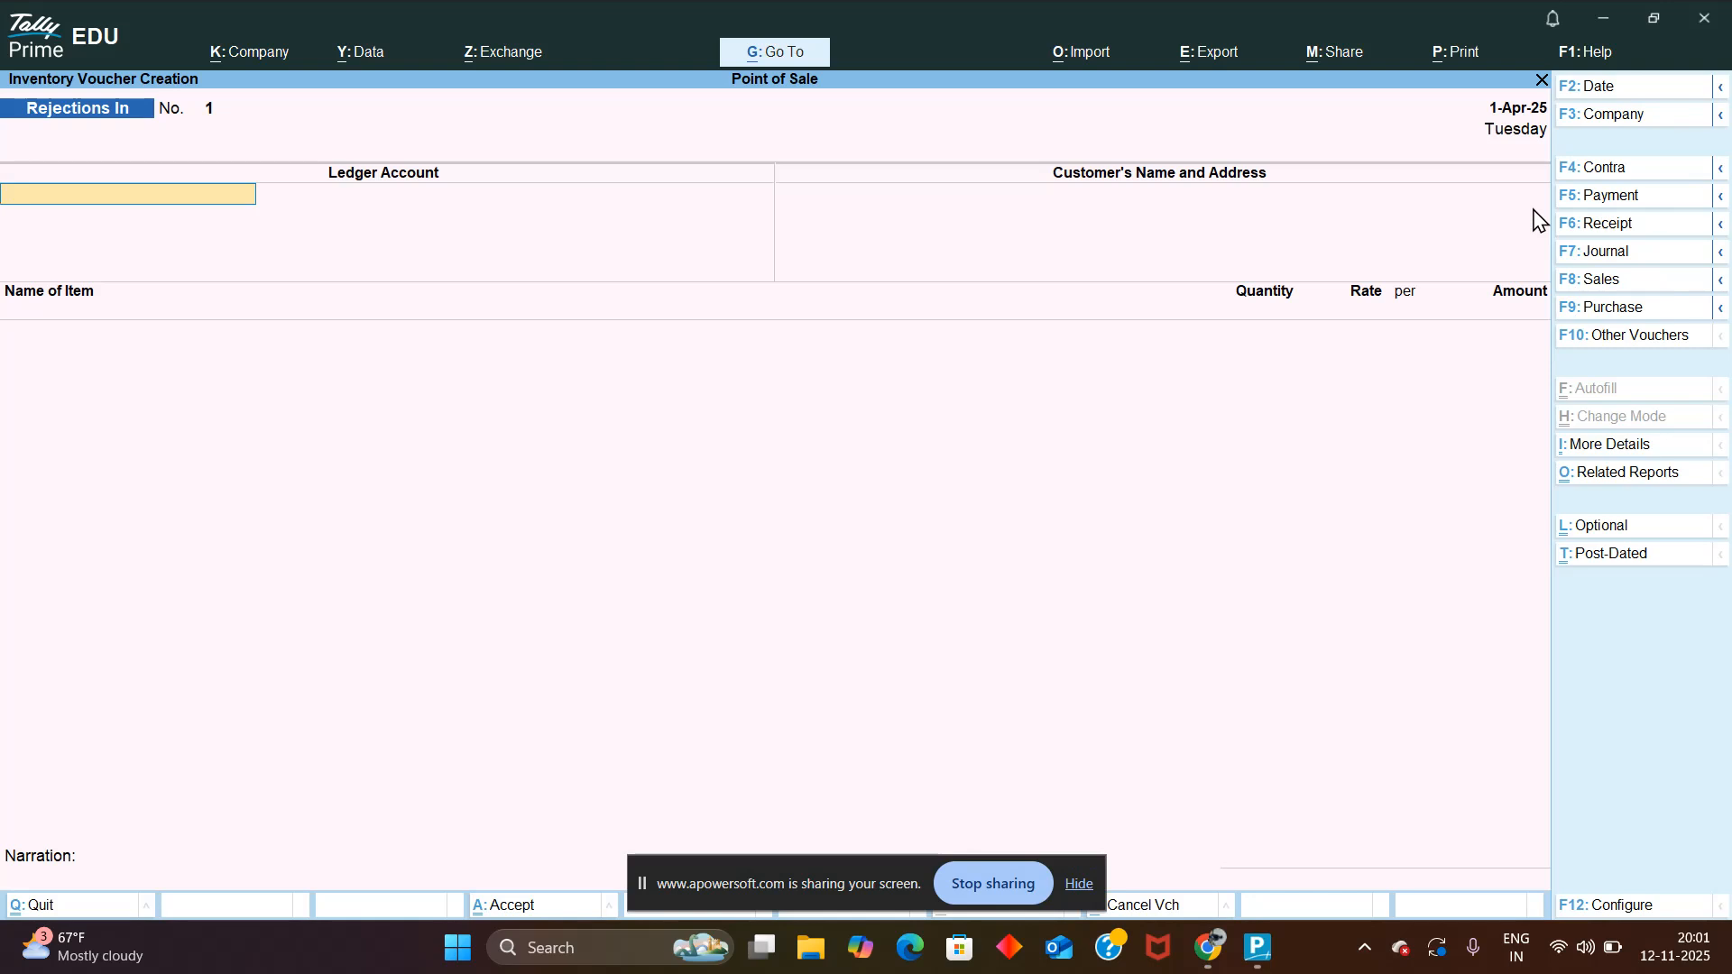
# Step: Switch voucher entry to Rejections Out, activating that voucher type, and return to the Gateway of Tally
pyautogui.press('F10')
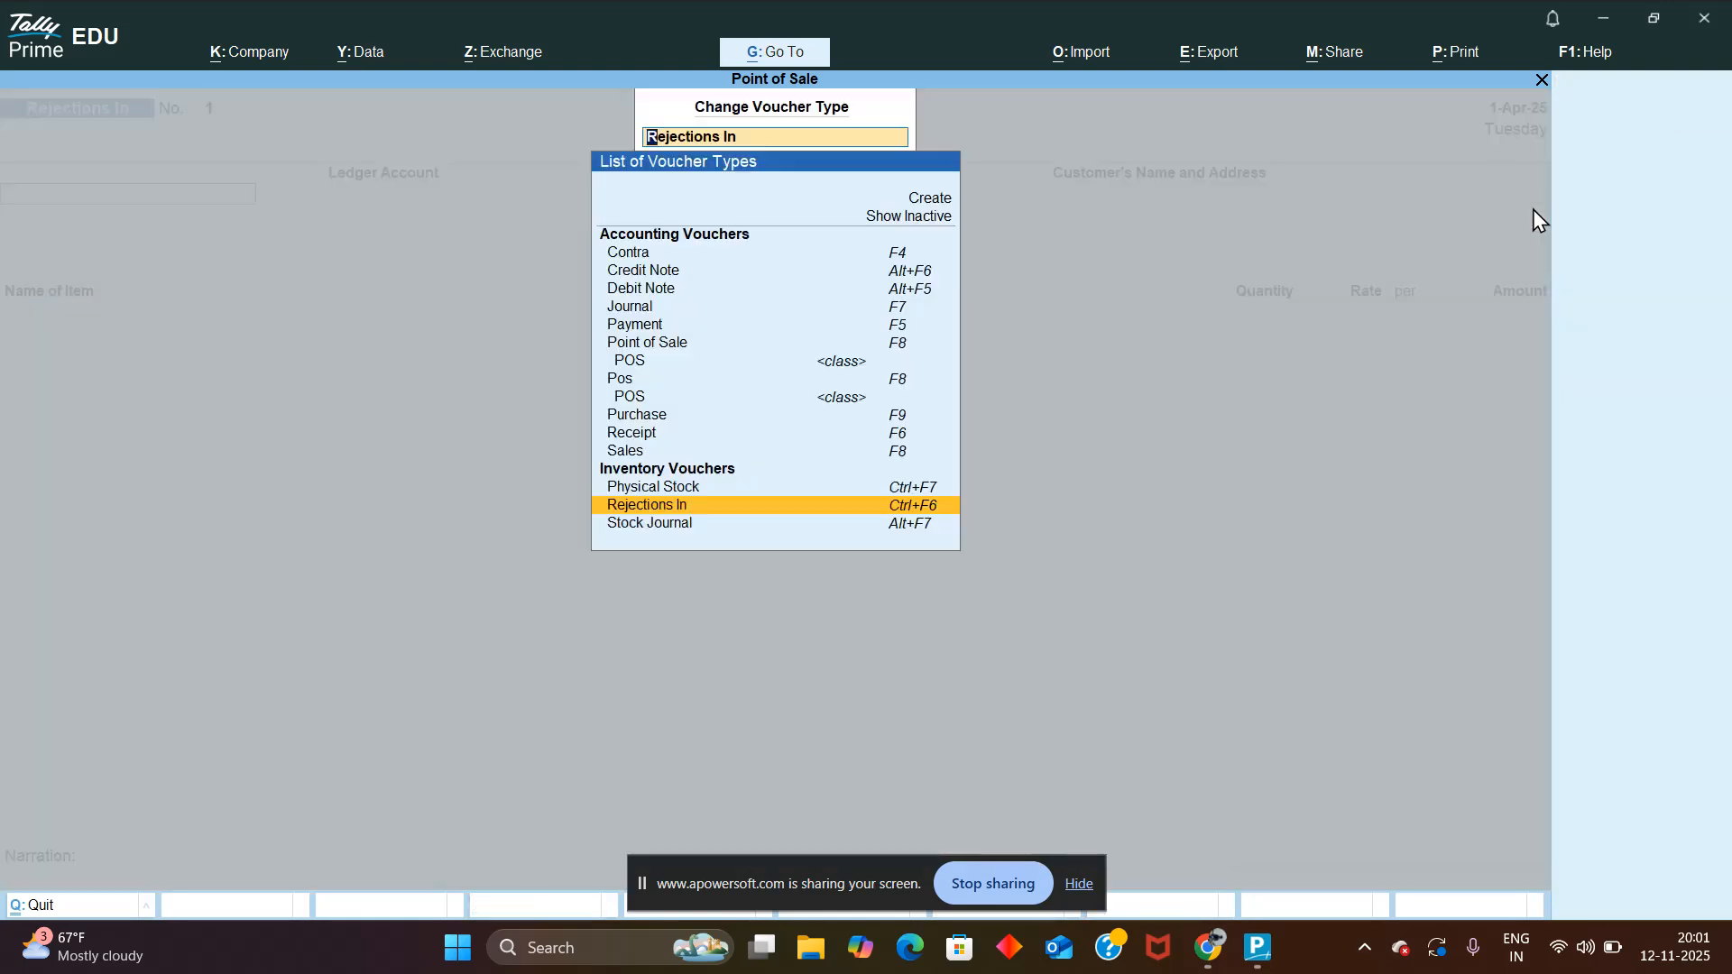
pyautogui.hotkey('ctrl', 'F5')
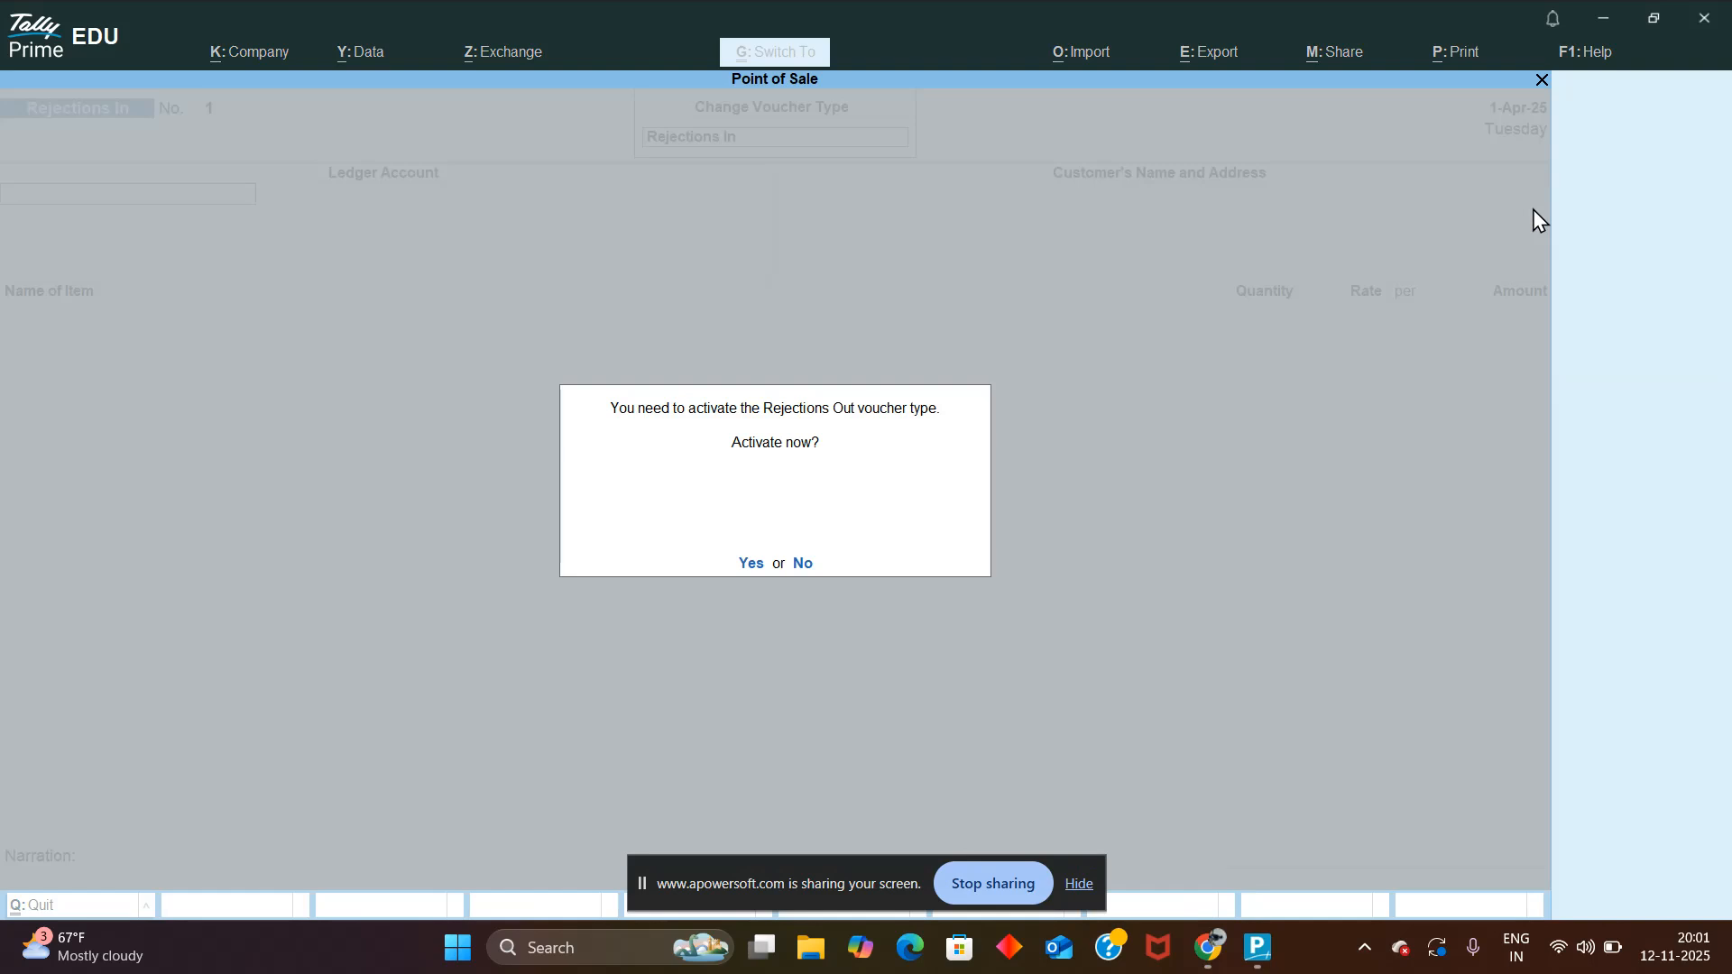
pyautogui.press('y')
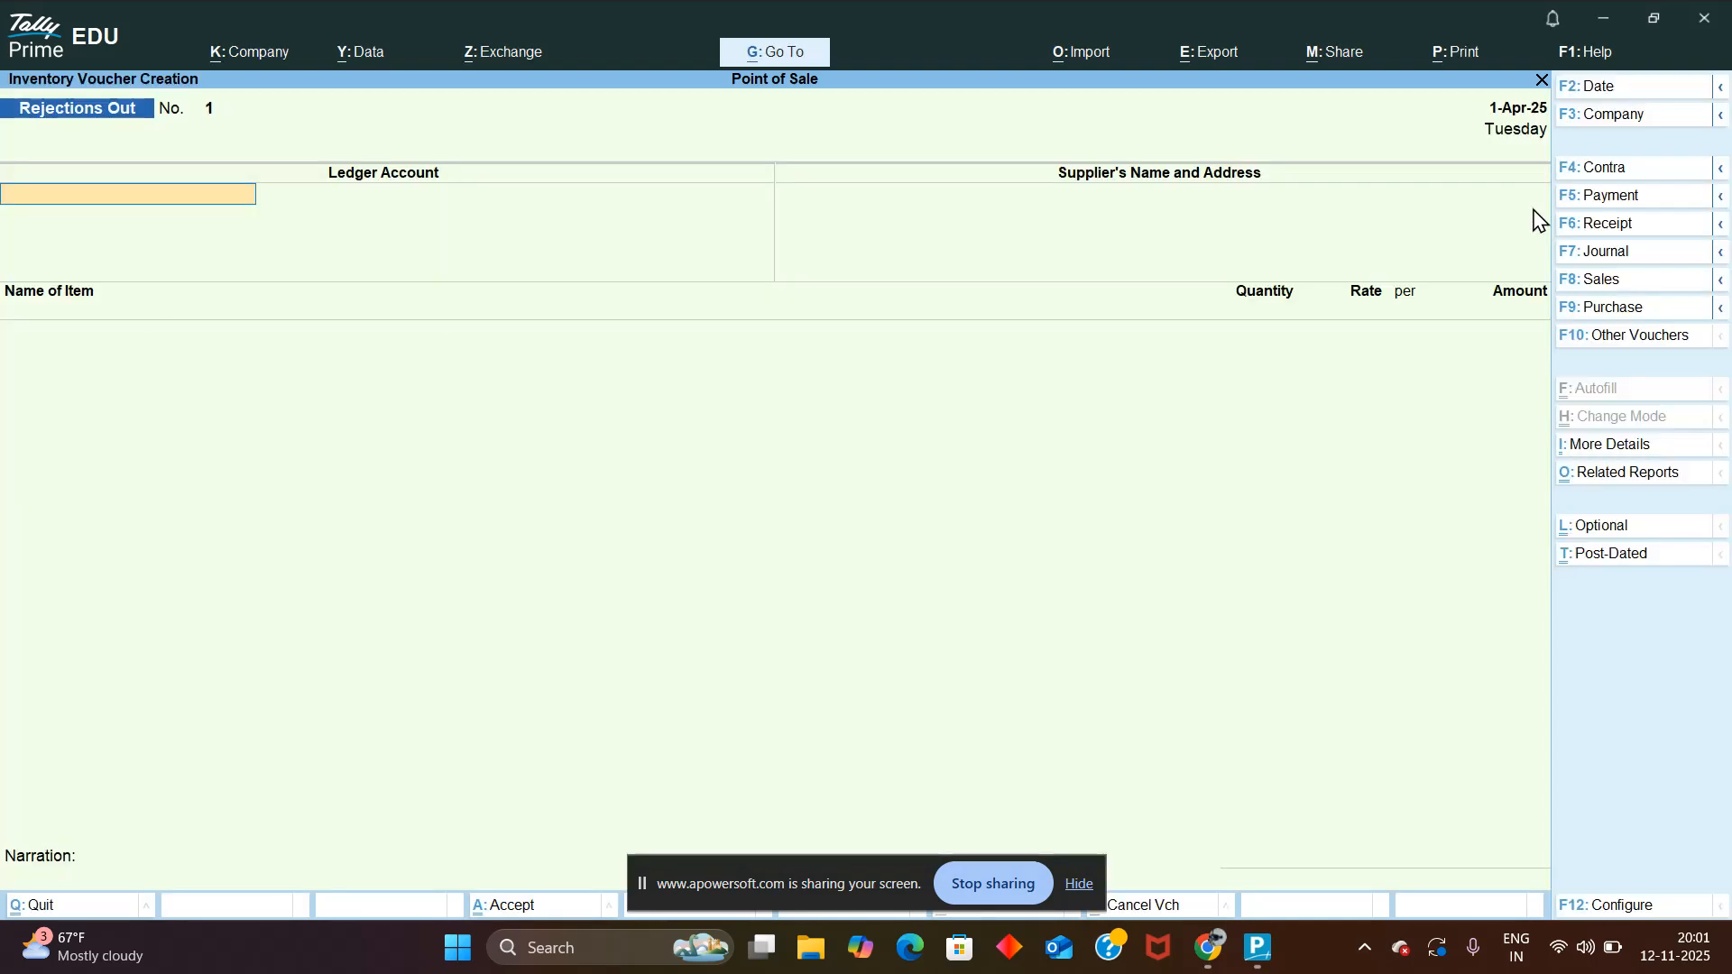
pyautogui.press('Escape')
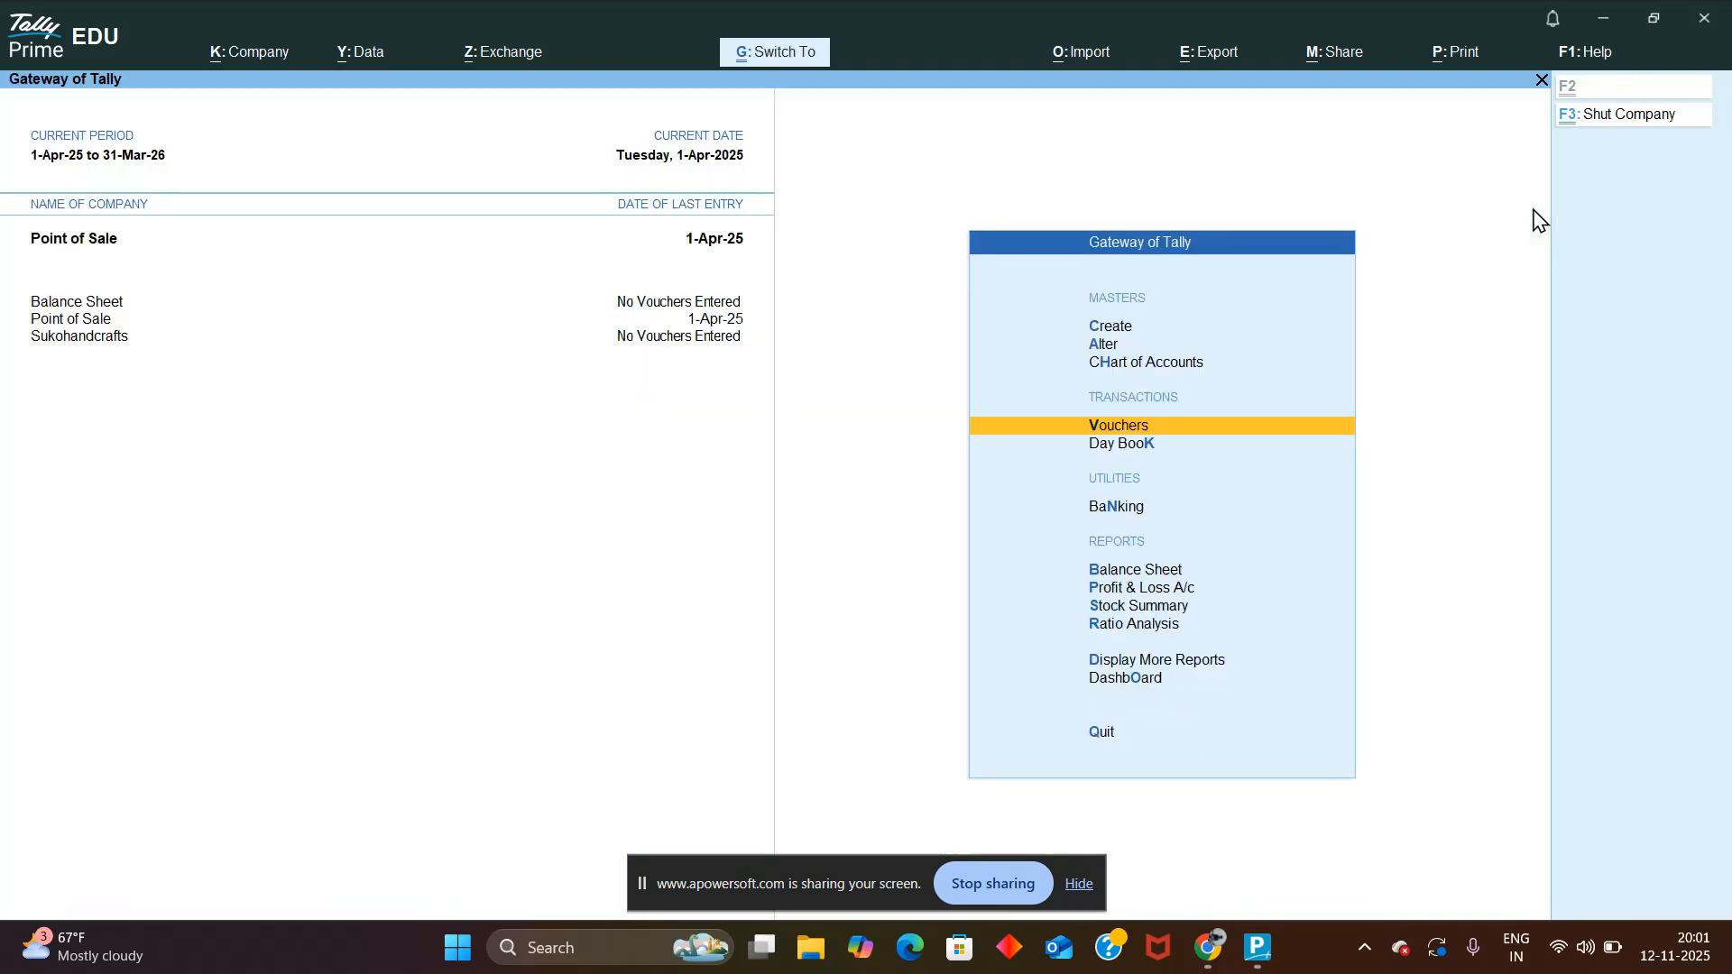
# Step: Reopen voucher entry and change the voucher type to Rejections In
pyautogui.press('Return')
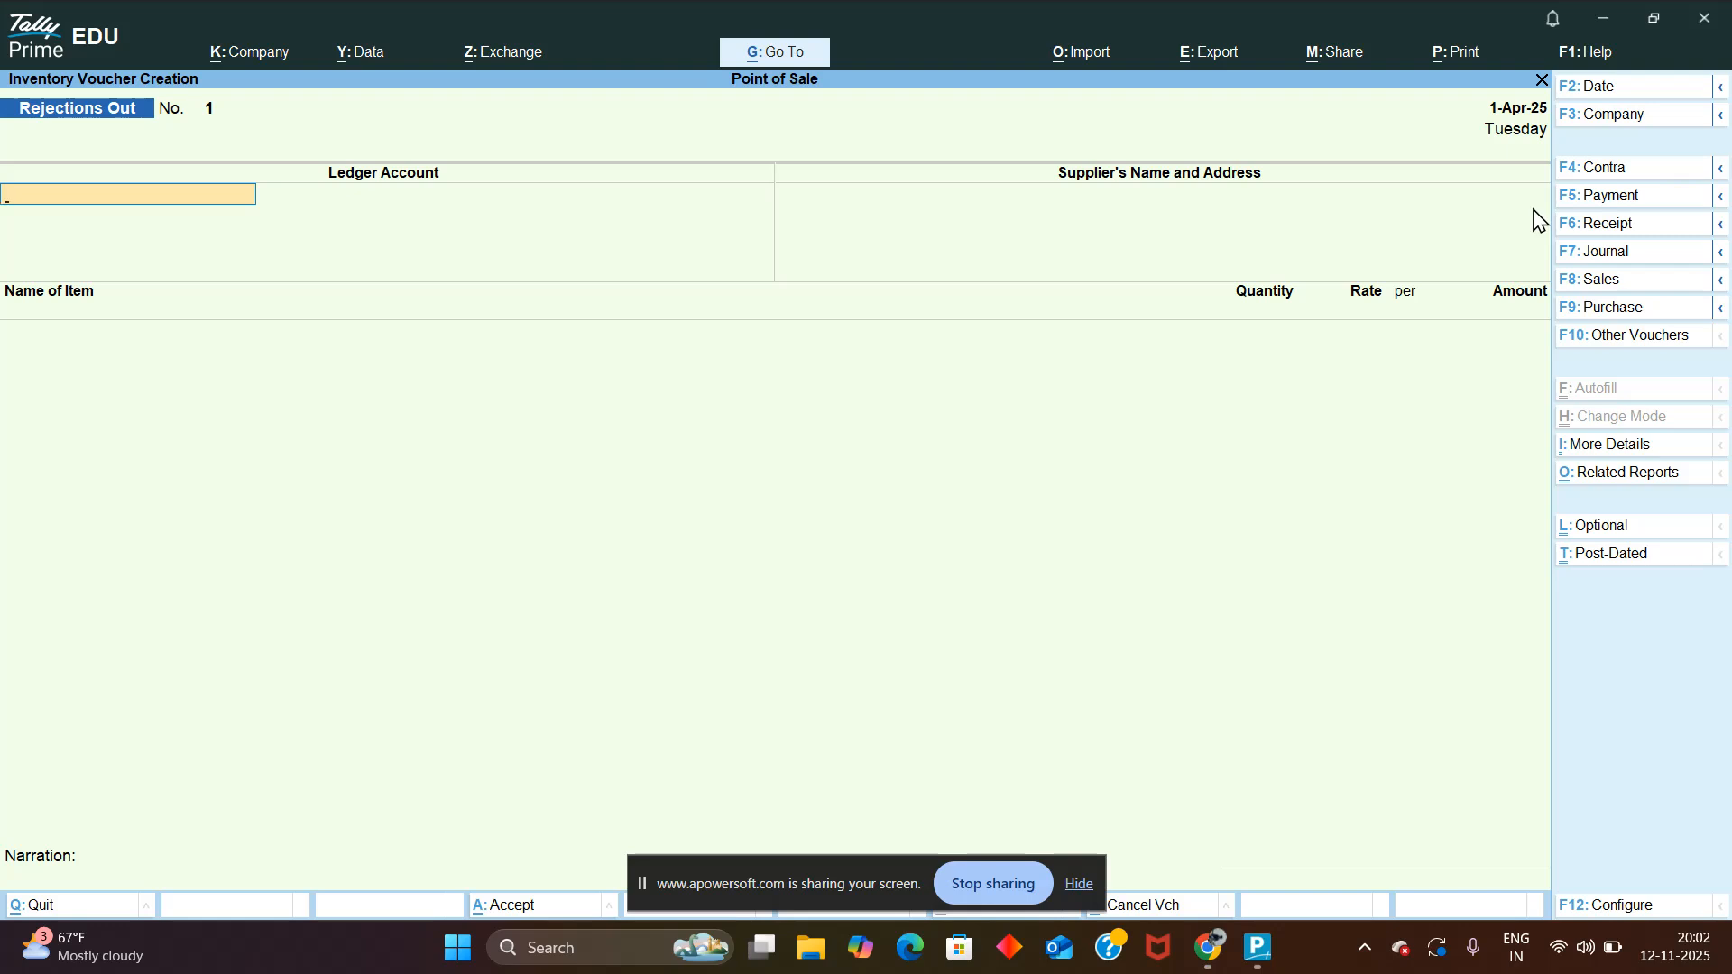
pyautogui.hotkey('ctrl', 'F6')
pyautogui.hotkey('ctrl', 'F5')
pyautogui.hotkey('ctrl', 'F6')
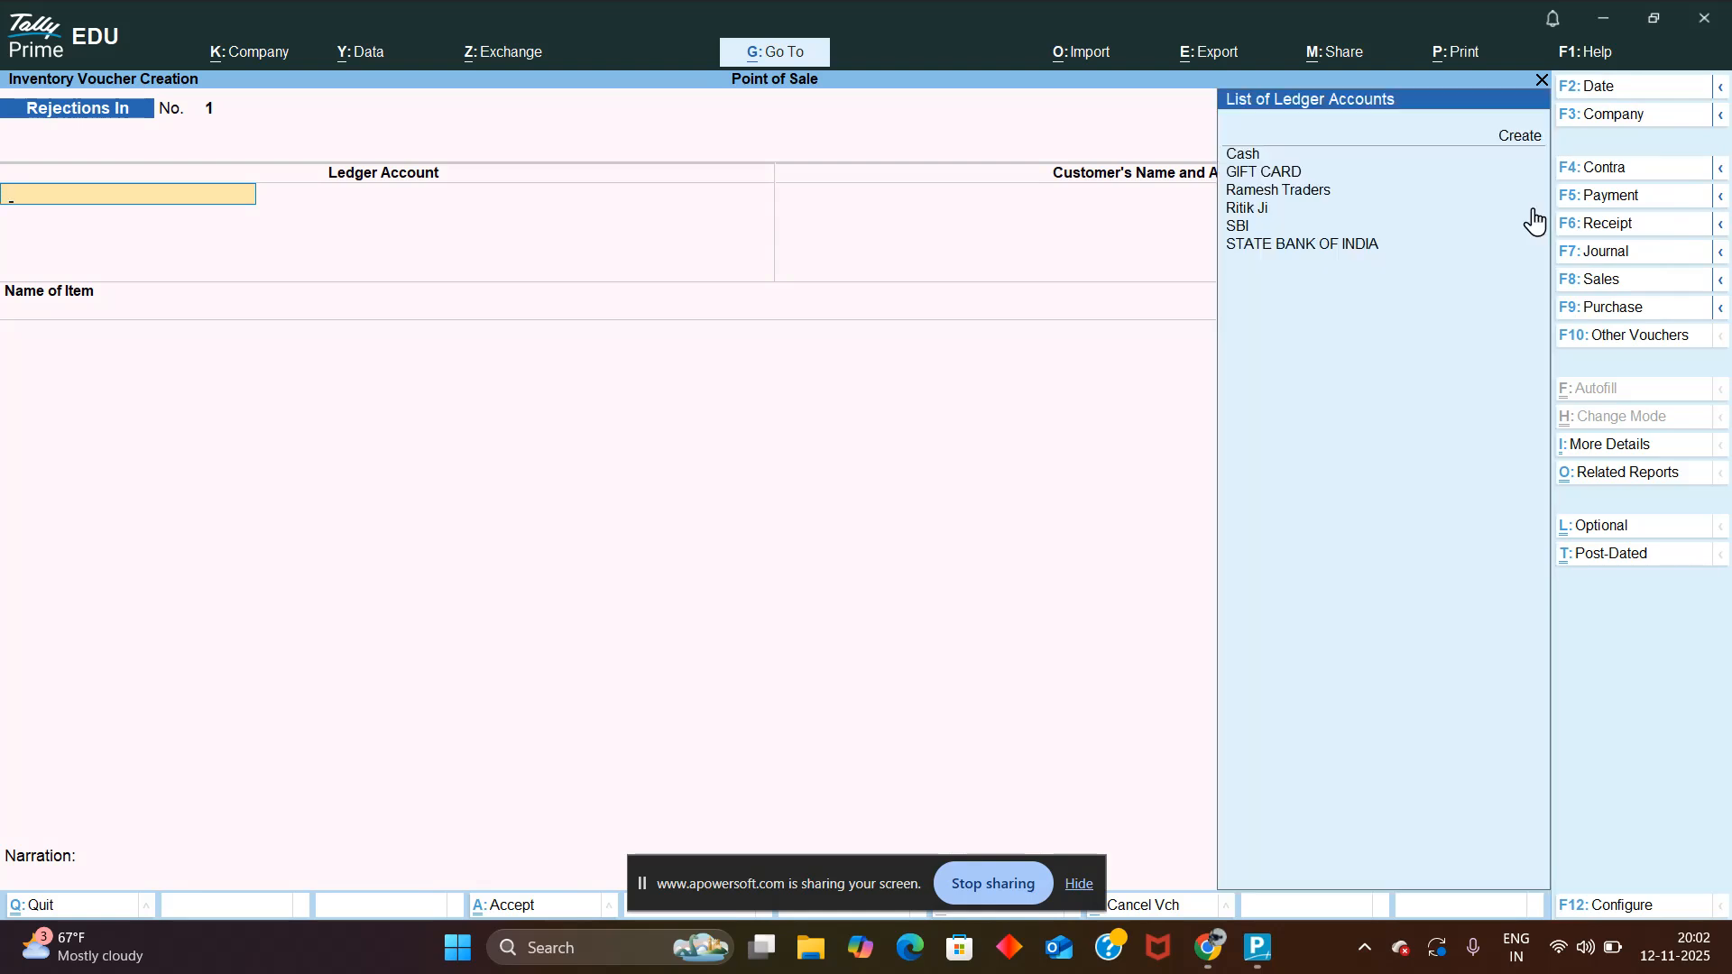
# Step: Choose the customer's ledger account for the Rejections In voucher and accept the customer's name and address details
pyautogui.press('Down')
pyautogui.press('Down')
pyautogui.press('Down')
pyautogui.press('Down')
pyautogui.press('Down')
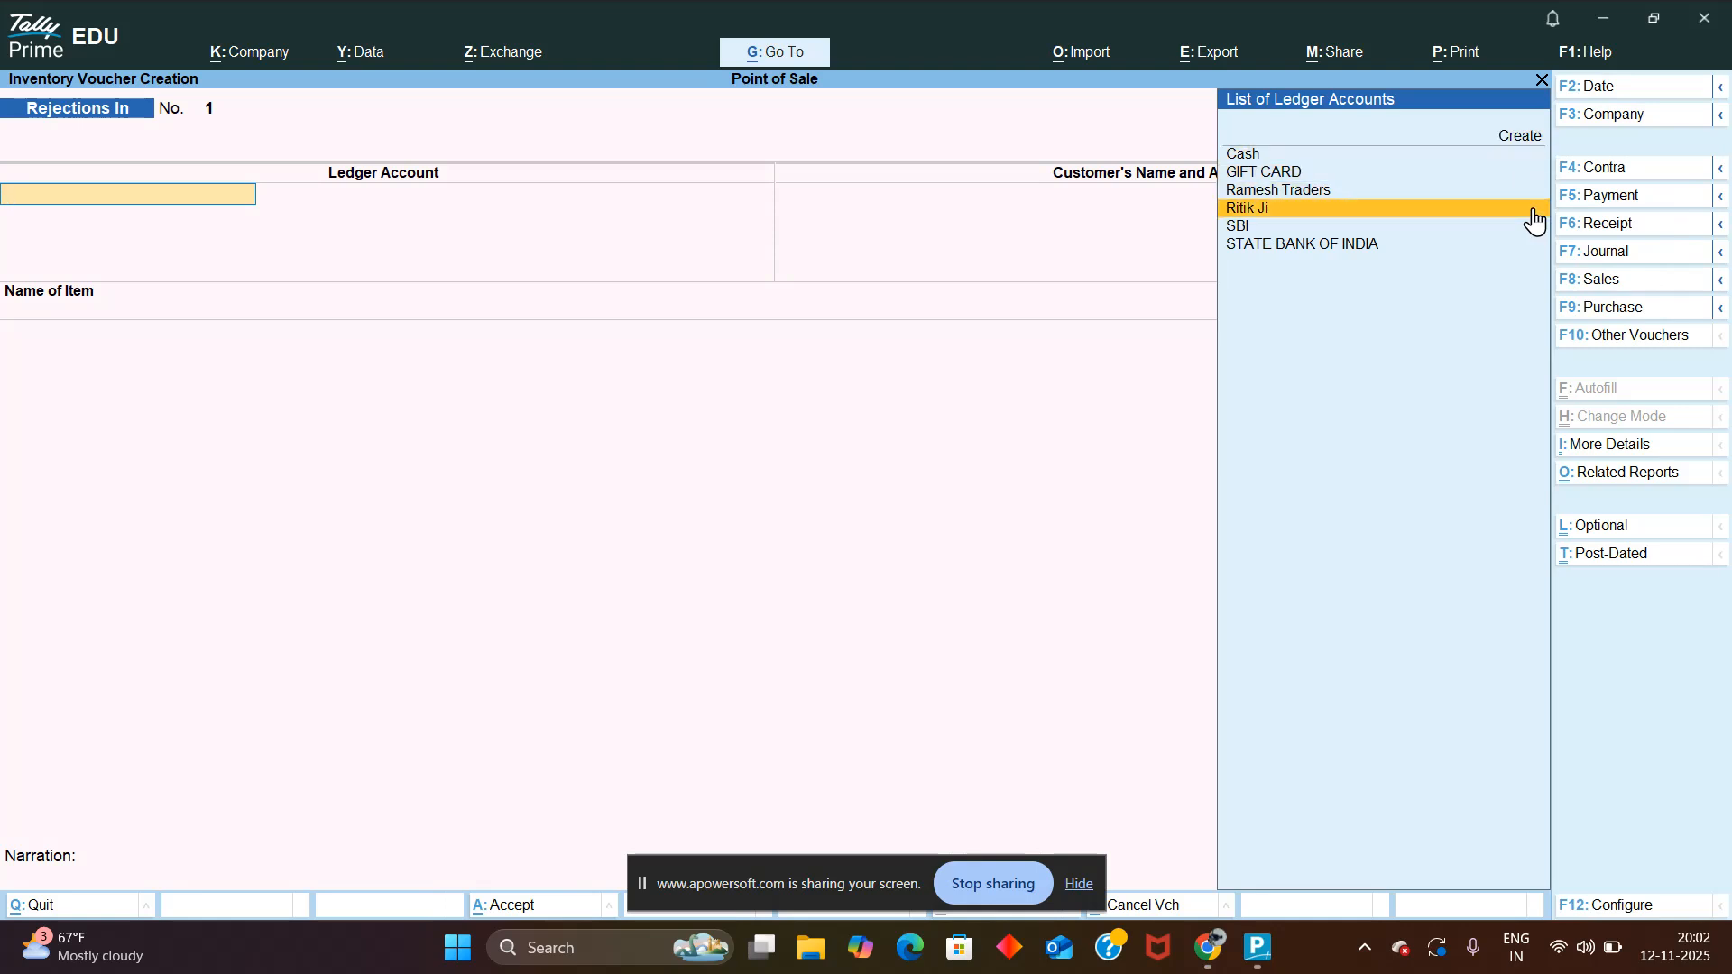
pyautogui.press('Return')
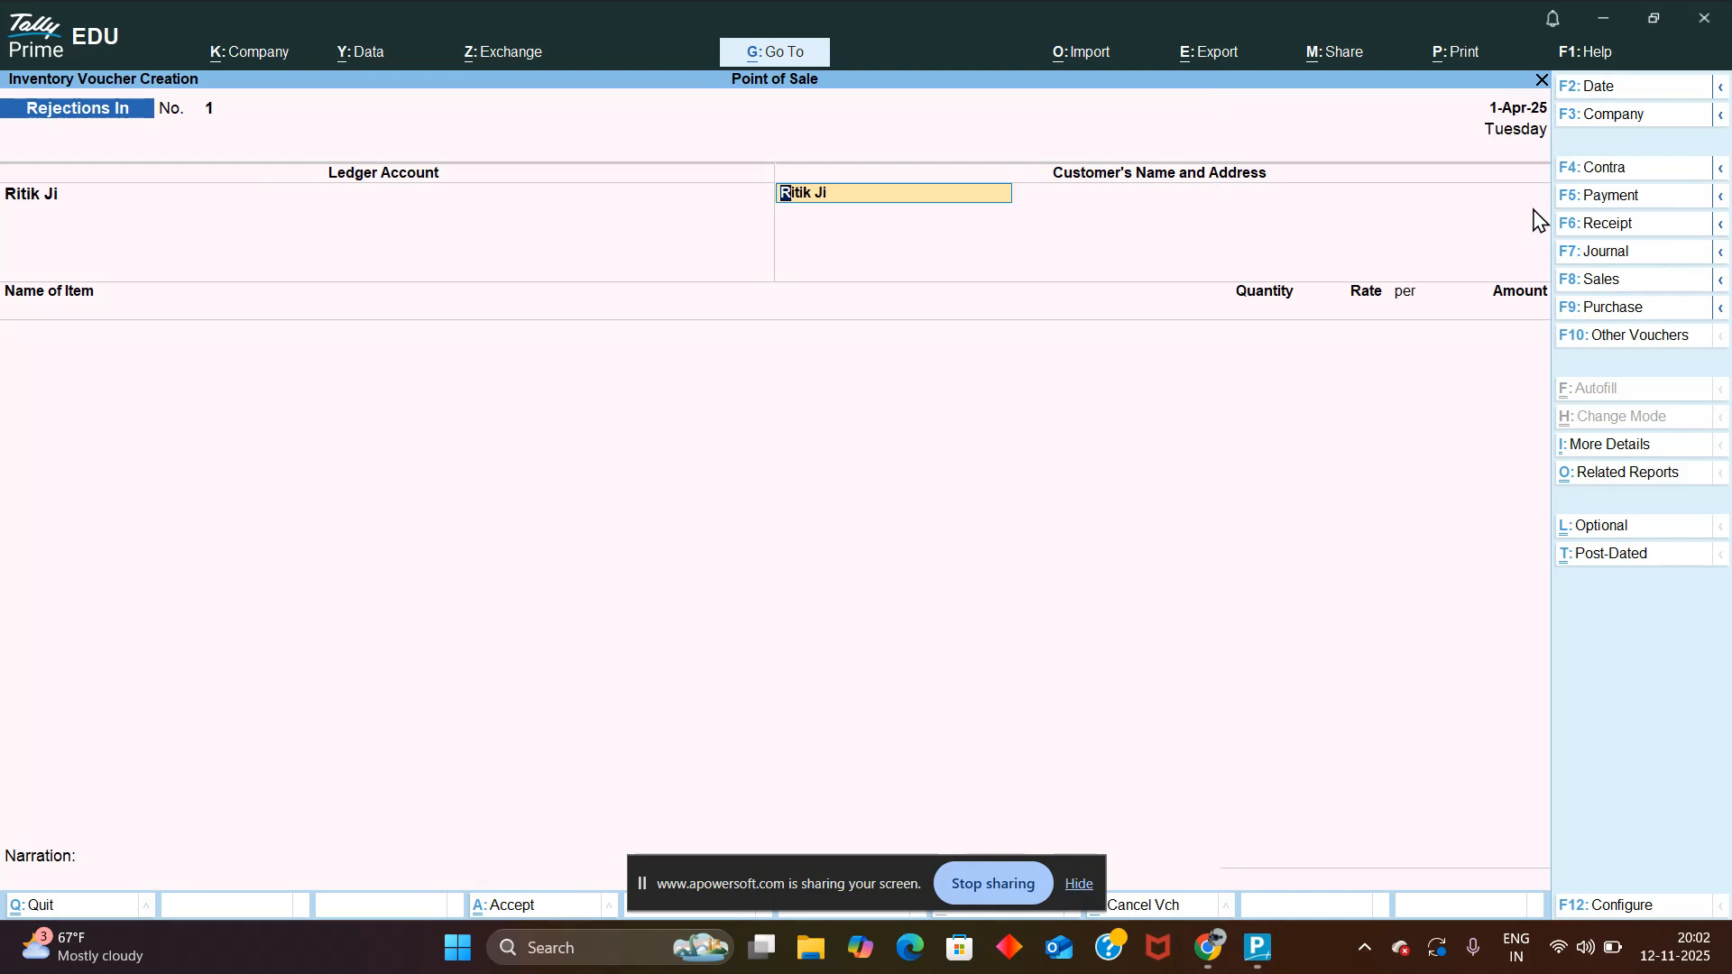
pyautogui.press('Return')
pyautogui.press('Return')
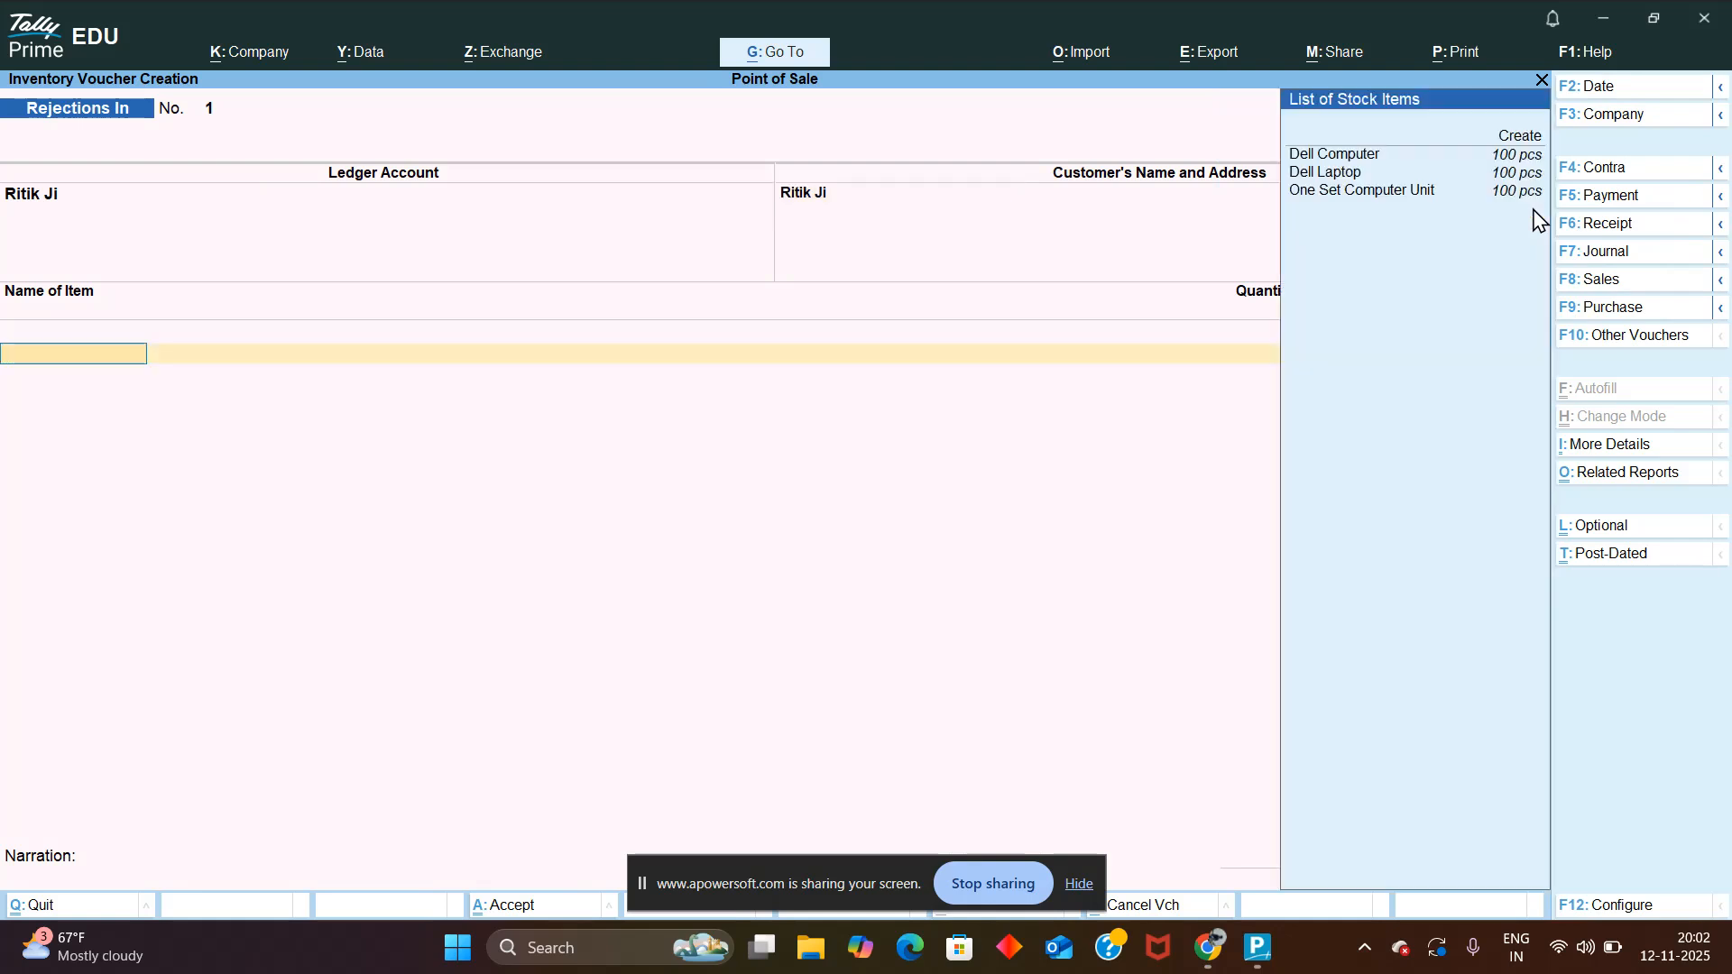
# Step: Add Dell Computer to the Rejections In voucher under tracking number 1, with 1 pcs at a rate of 12,000
pyautogui.press('Down')
pyautogui.press('Return')
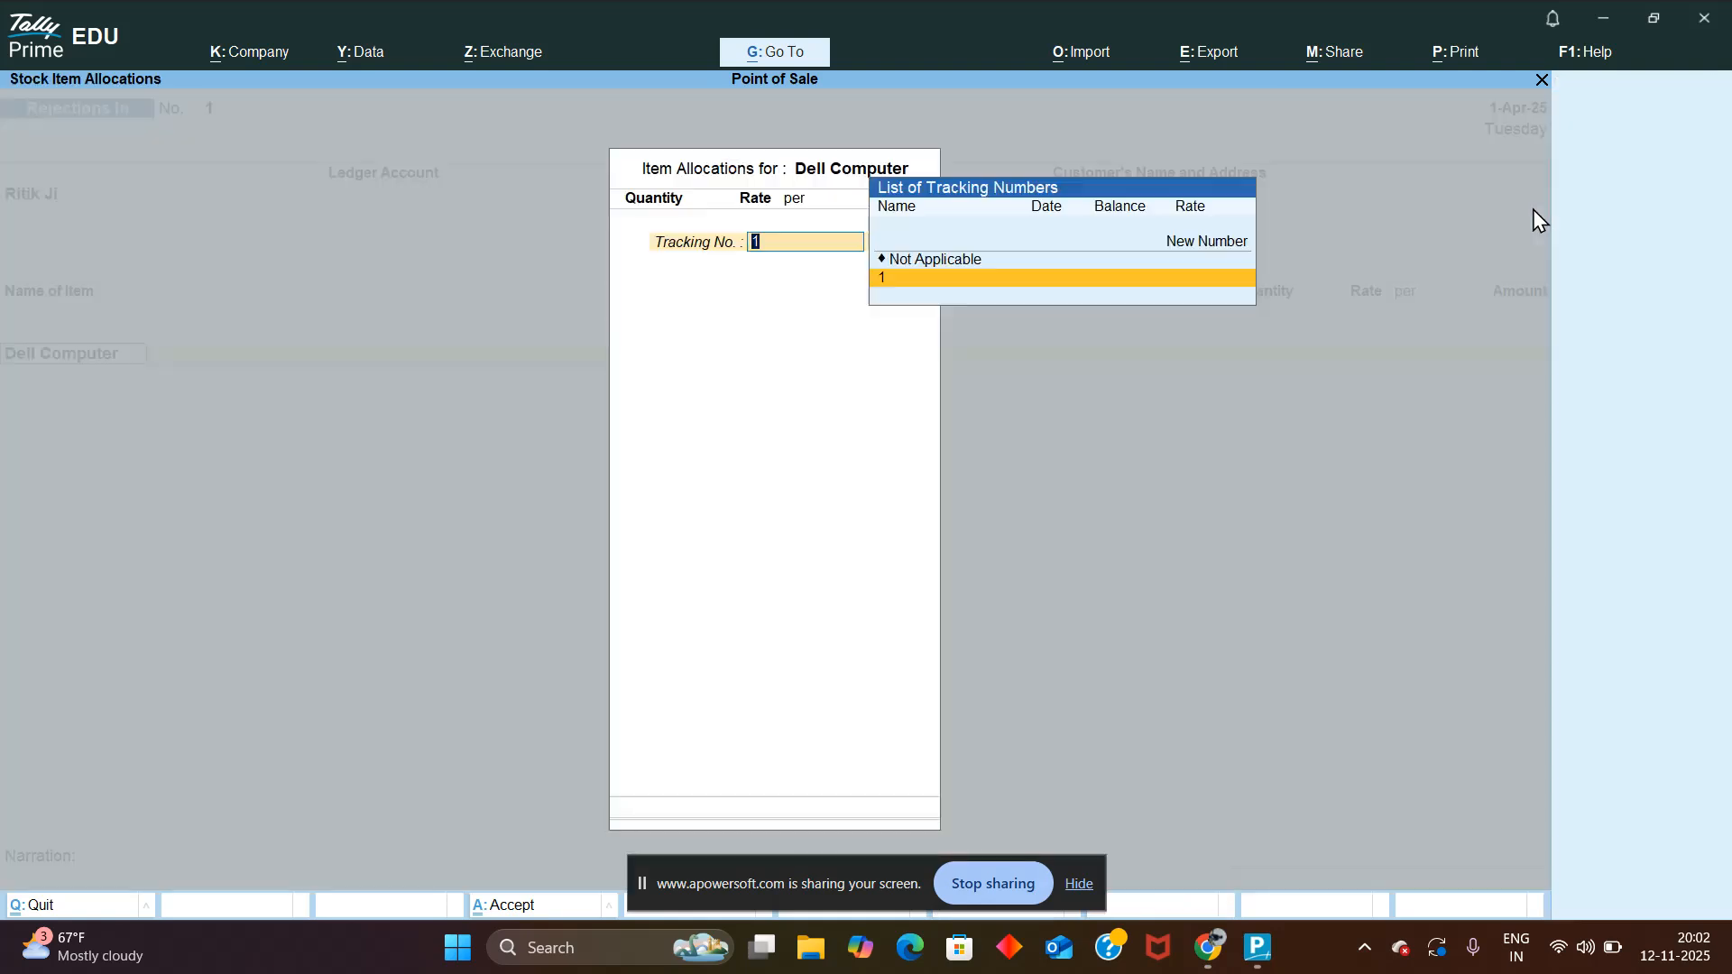
pyautogui.press('Return')
pyautogui.write('1')
pyautogui.press('Return')
pyautogui.press('Return')
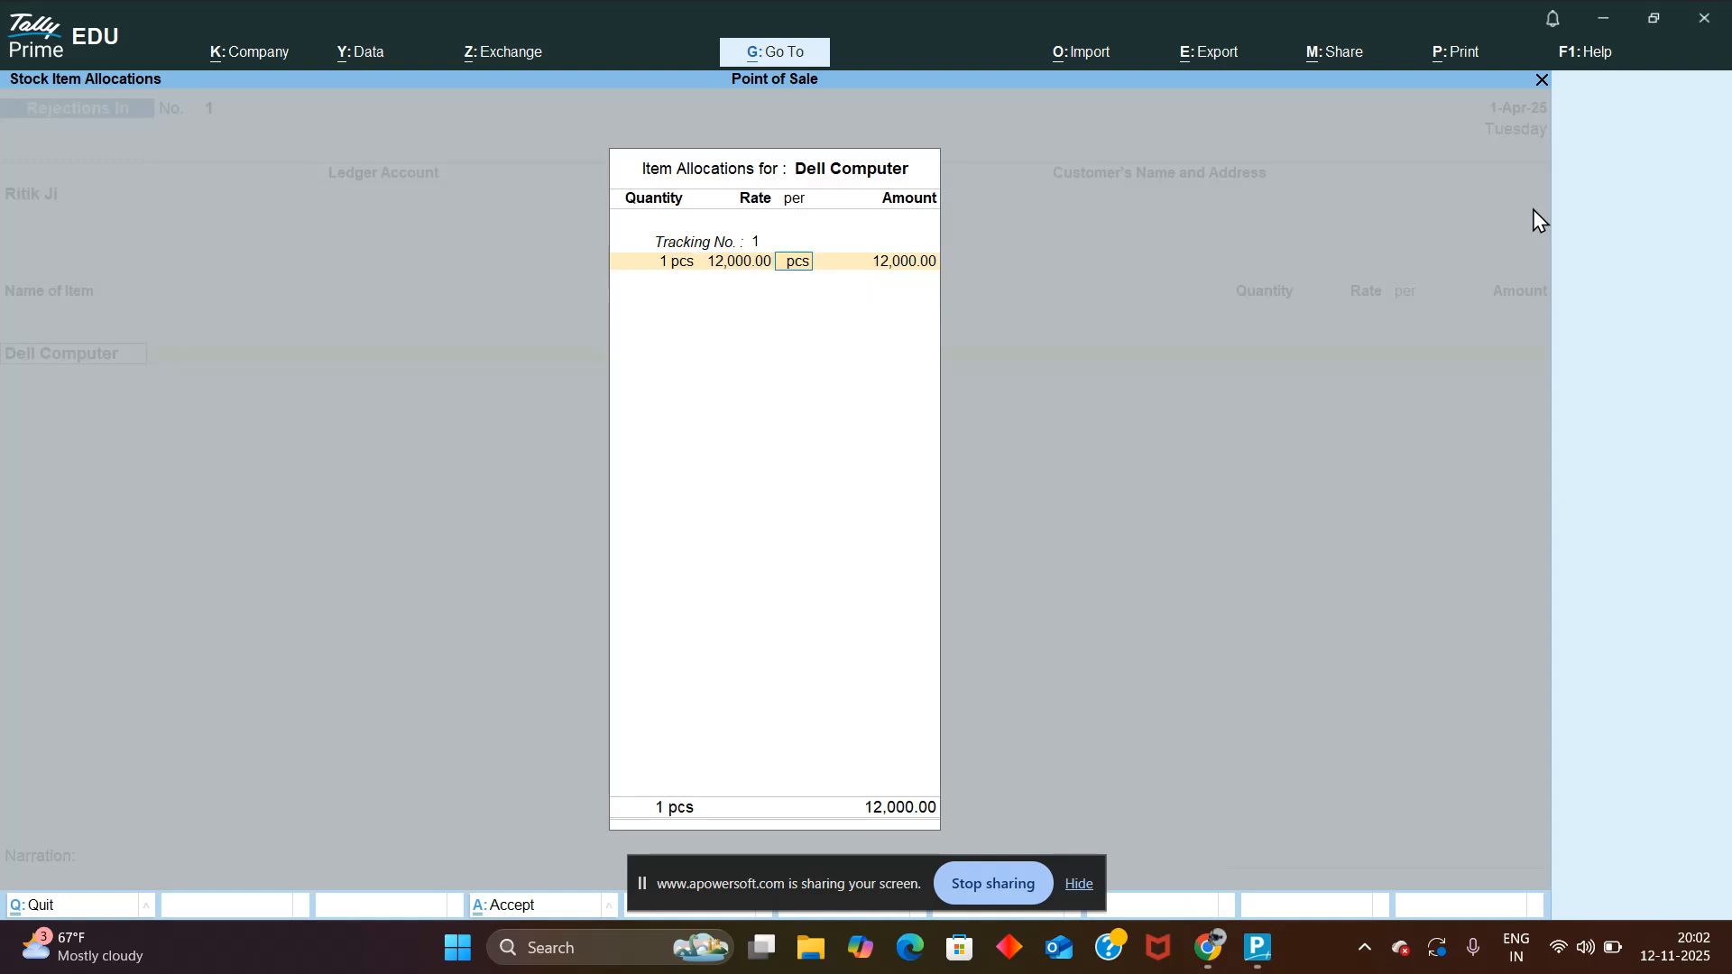
pyautogui.press('Return')
pyautogui.press('Return')
pyautogui.press('Return')
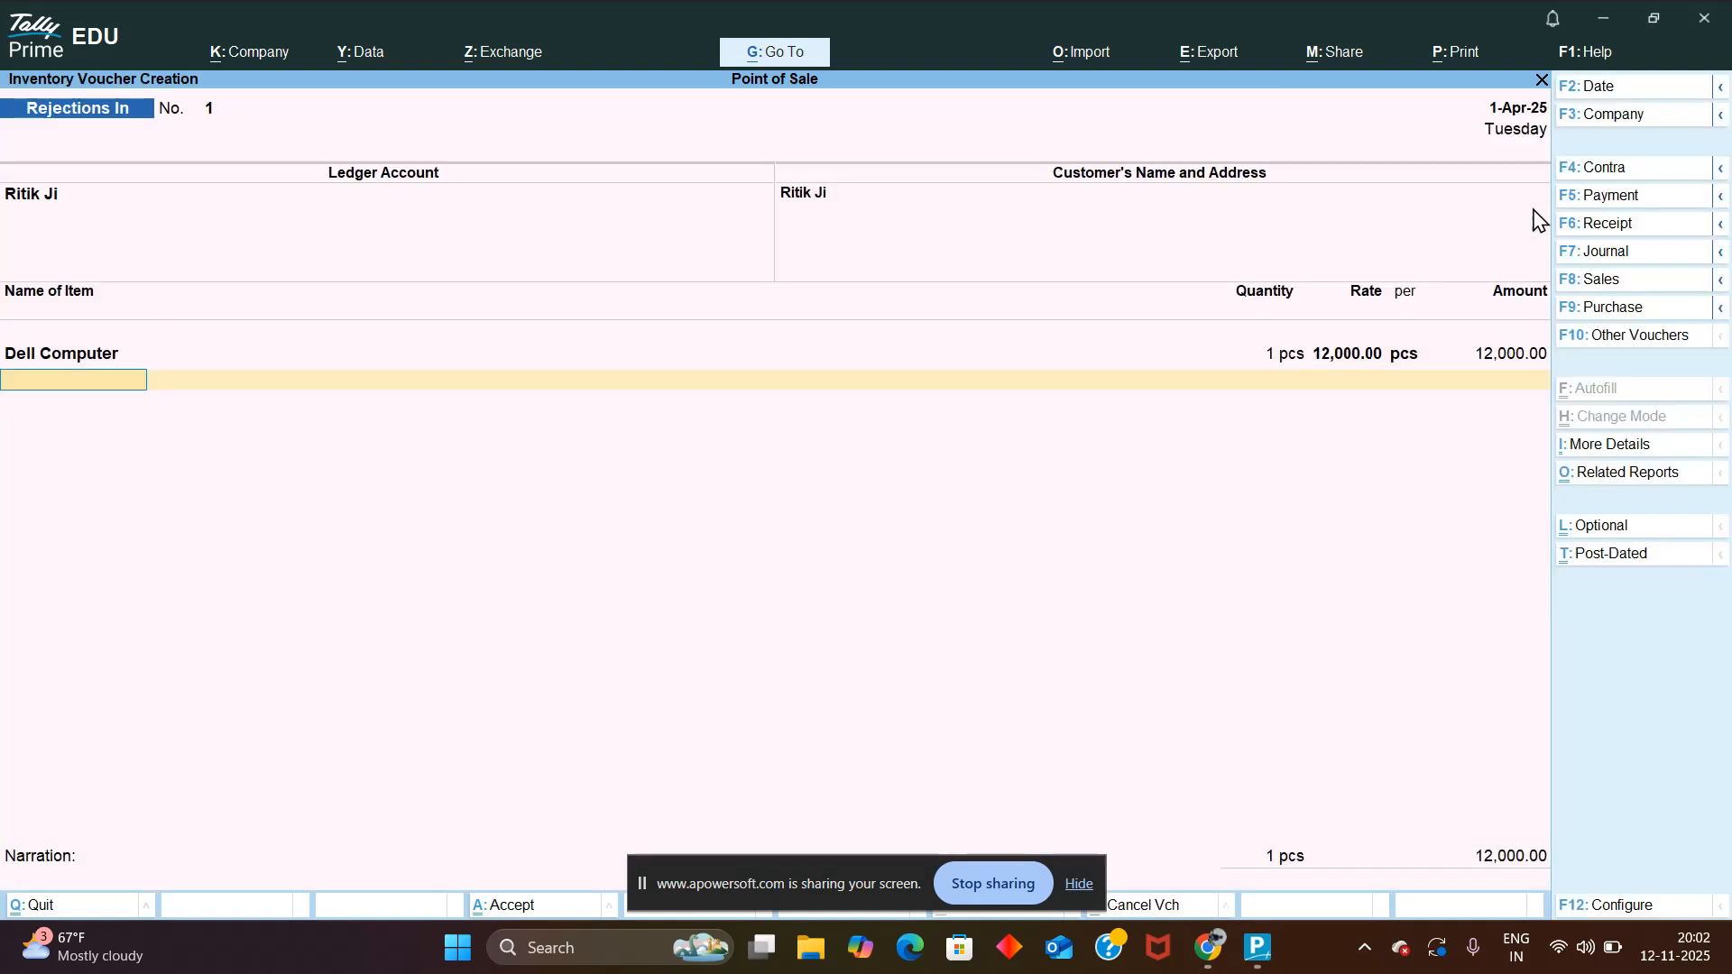
# Step: Add Dell Laptop to the Rejections In voucher under tracking number 1, with 1 pcs at a rate of 15,000
pyautogui.press('Down')
pyautogui.press('Down')
pyautogui.press('Down')
pyautogui.press('Return')
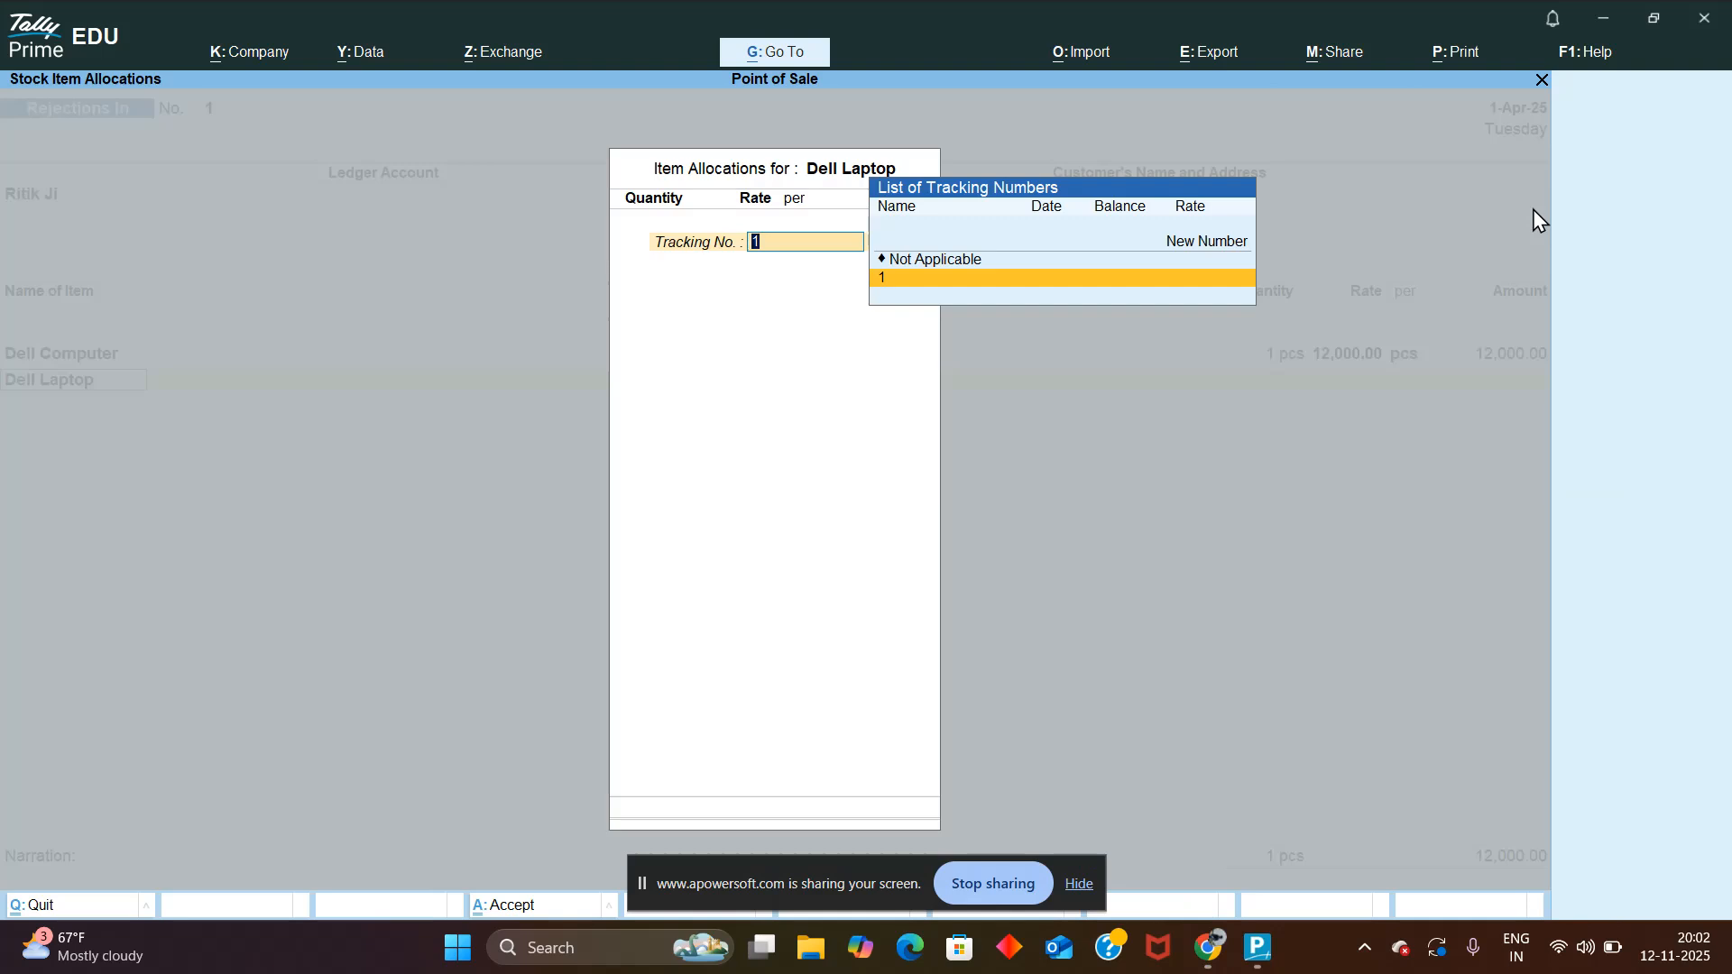
pyautogui.press('Return')
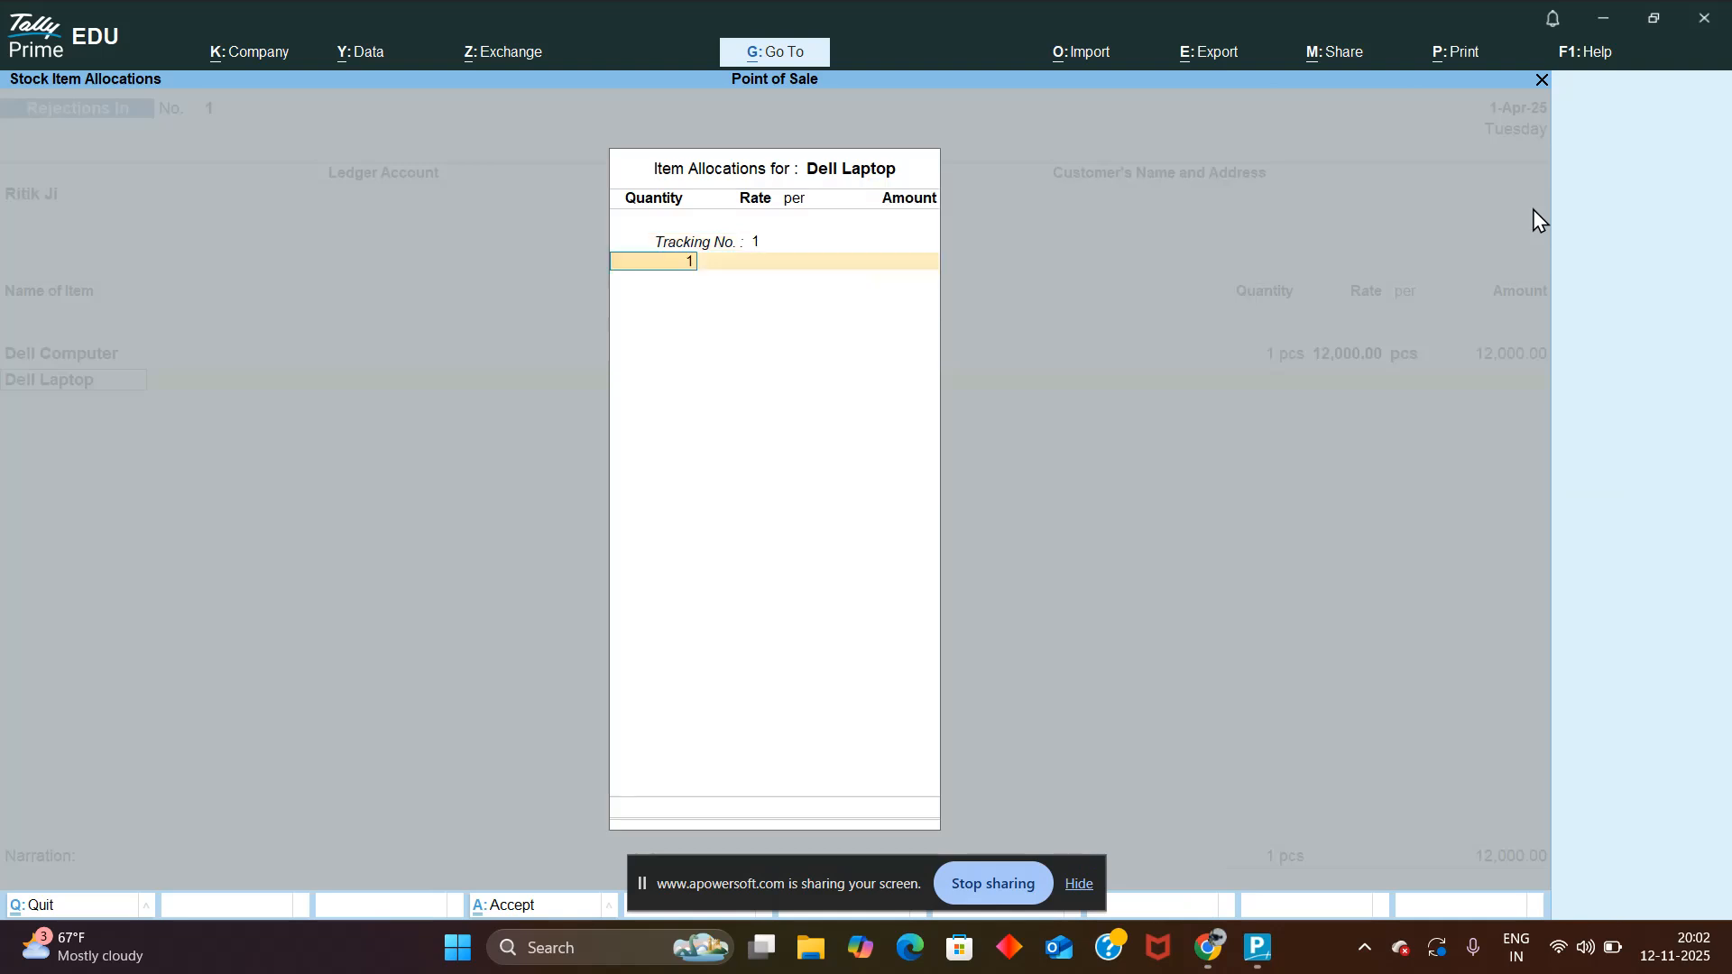
pyautogui.write('1')
pyautogui.press('Return')
pyautogui.press('Return')
pyautogui.press('Return')
pyautogui.press('Return')
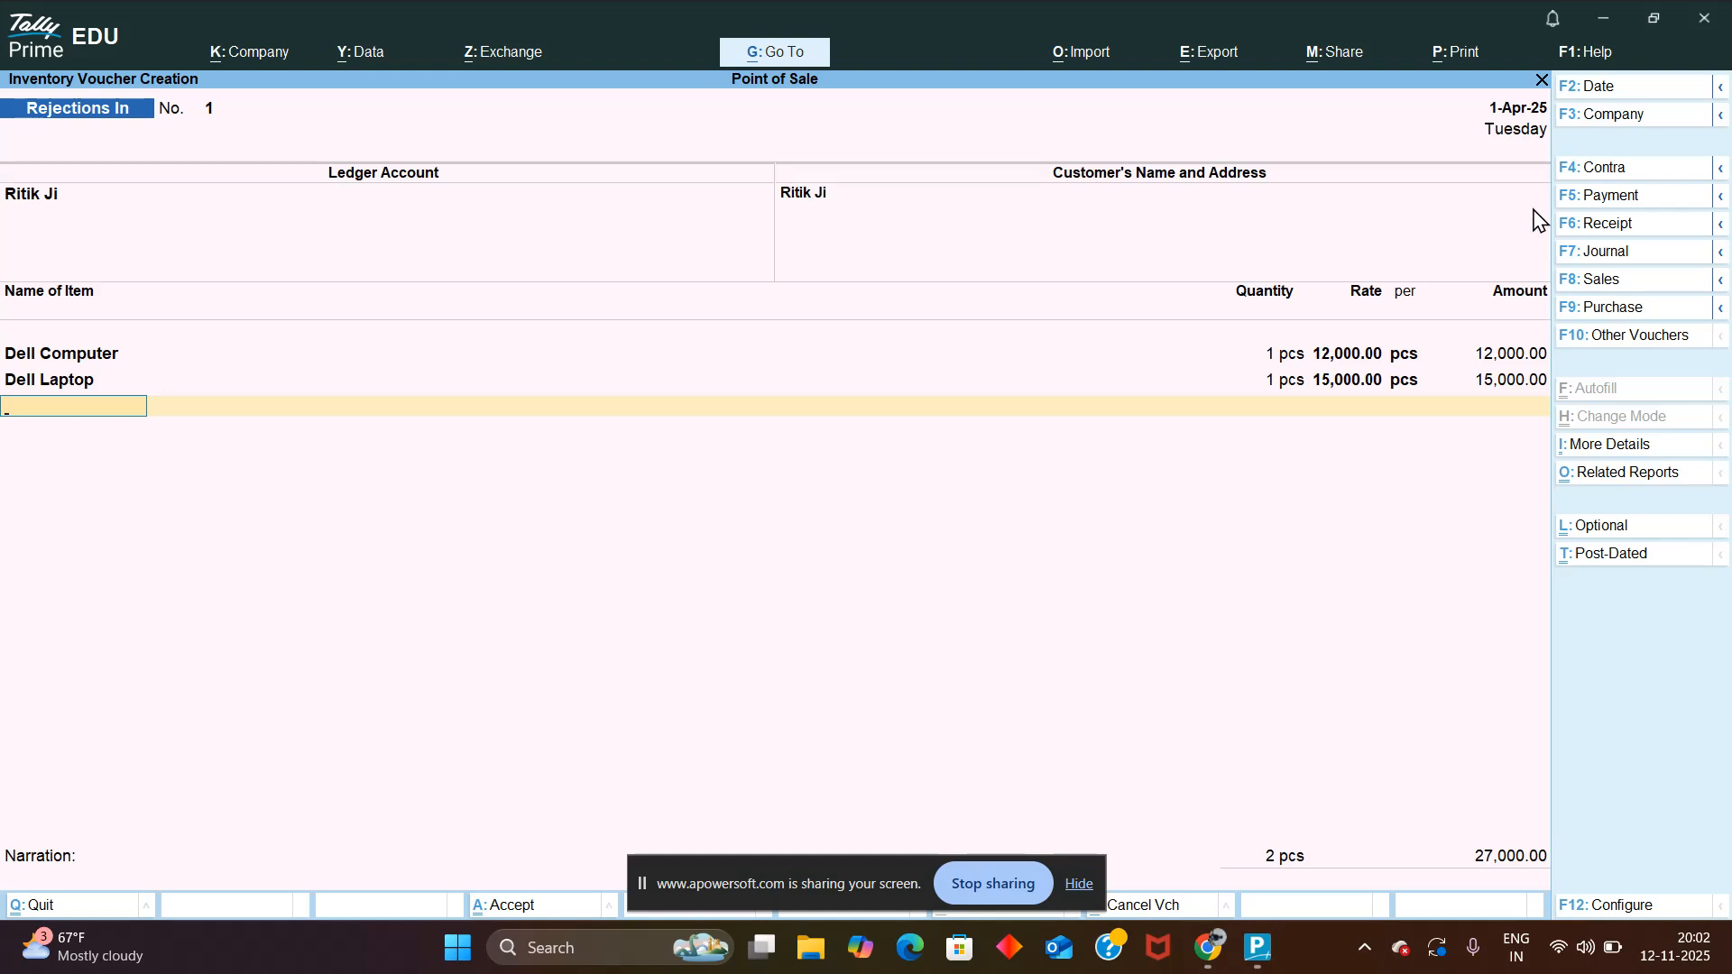
# Step: Save the Rejections In voucher and switch voucher entry to Rejections Out
pyautogui.press('ctrl')
pyautogui.hotkey('ctrl', 'a')
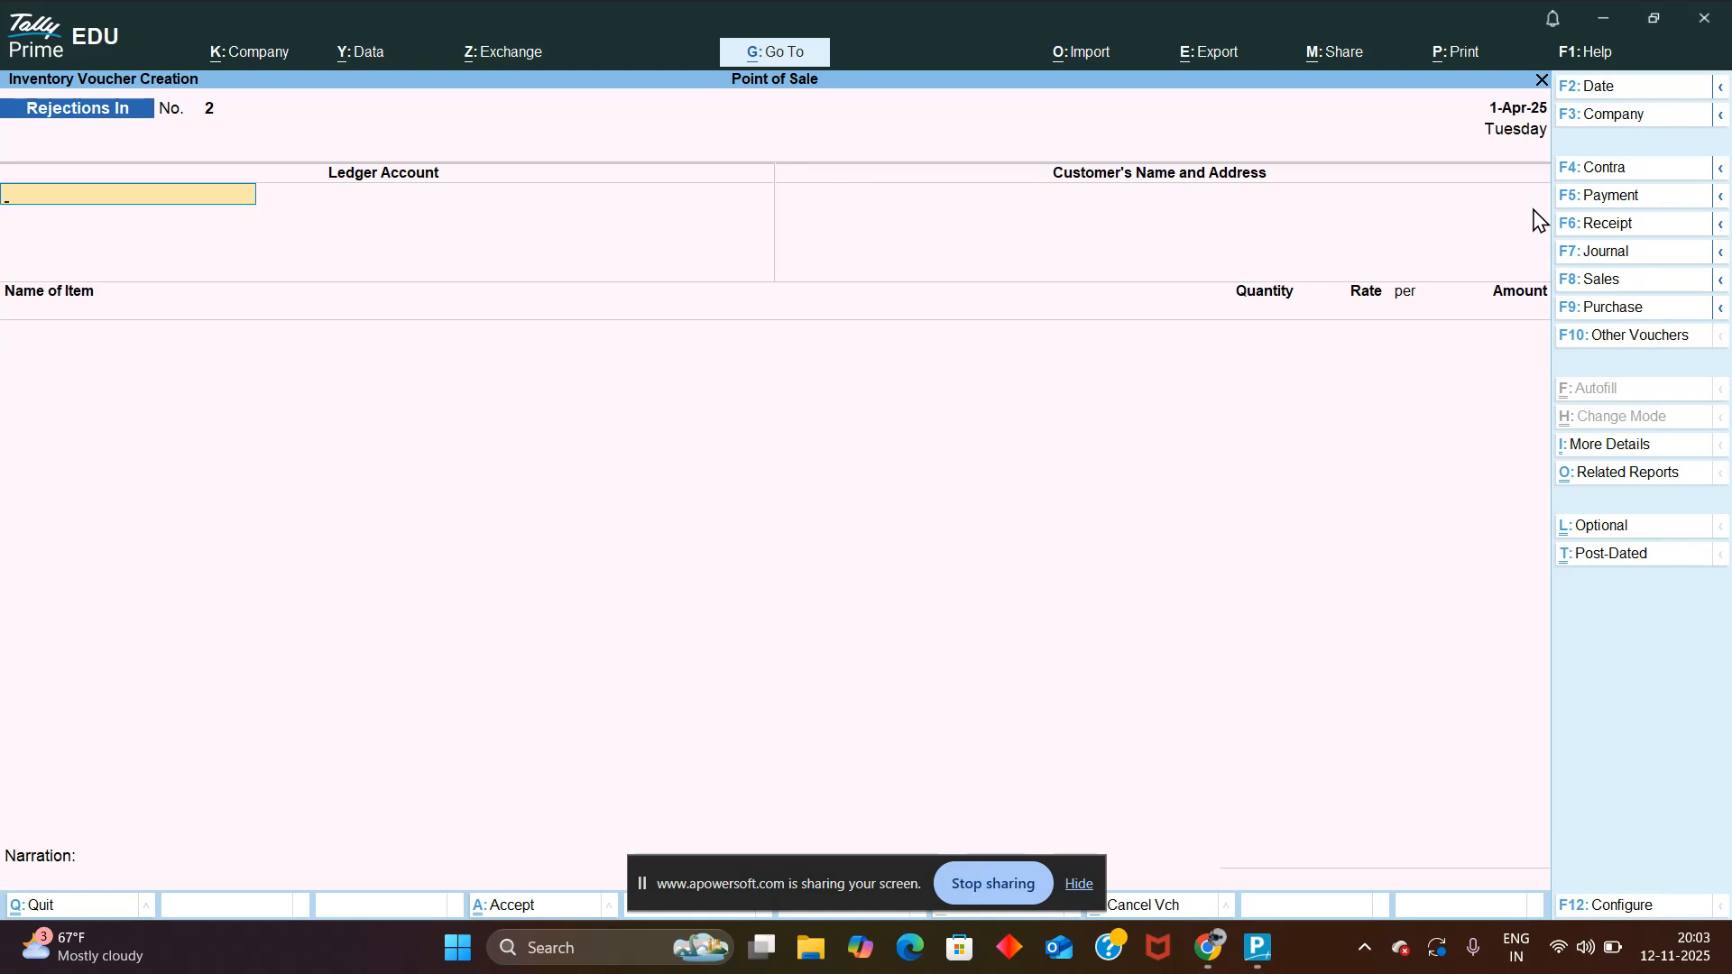
pyautogui.press('ctrl')
pyautogui.hotkey('ctrl', 'F5')
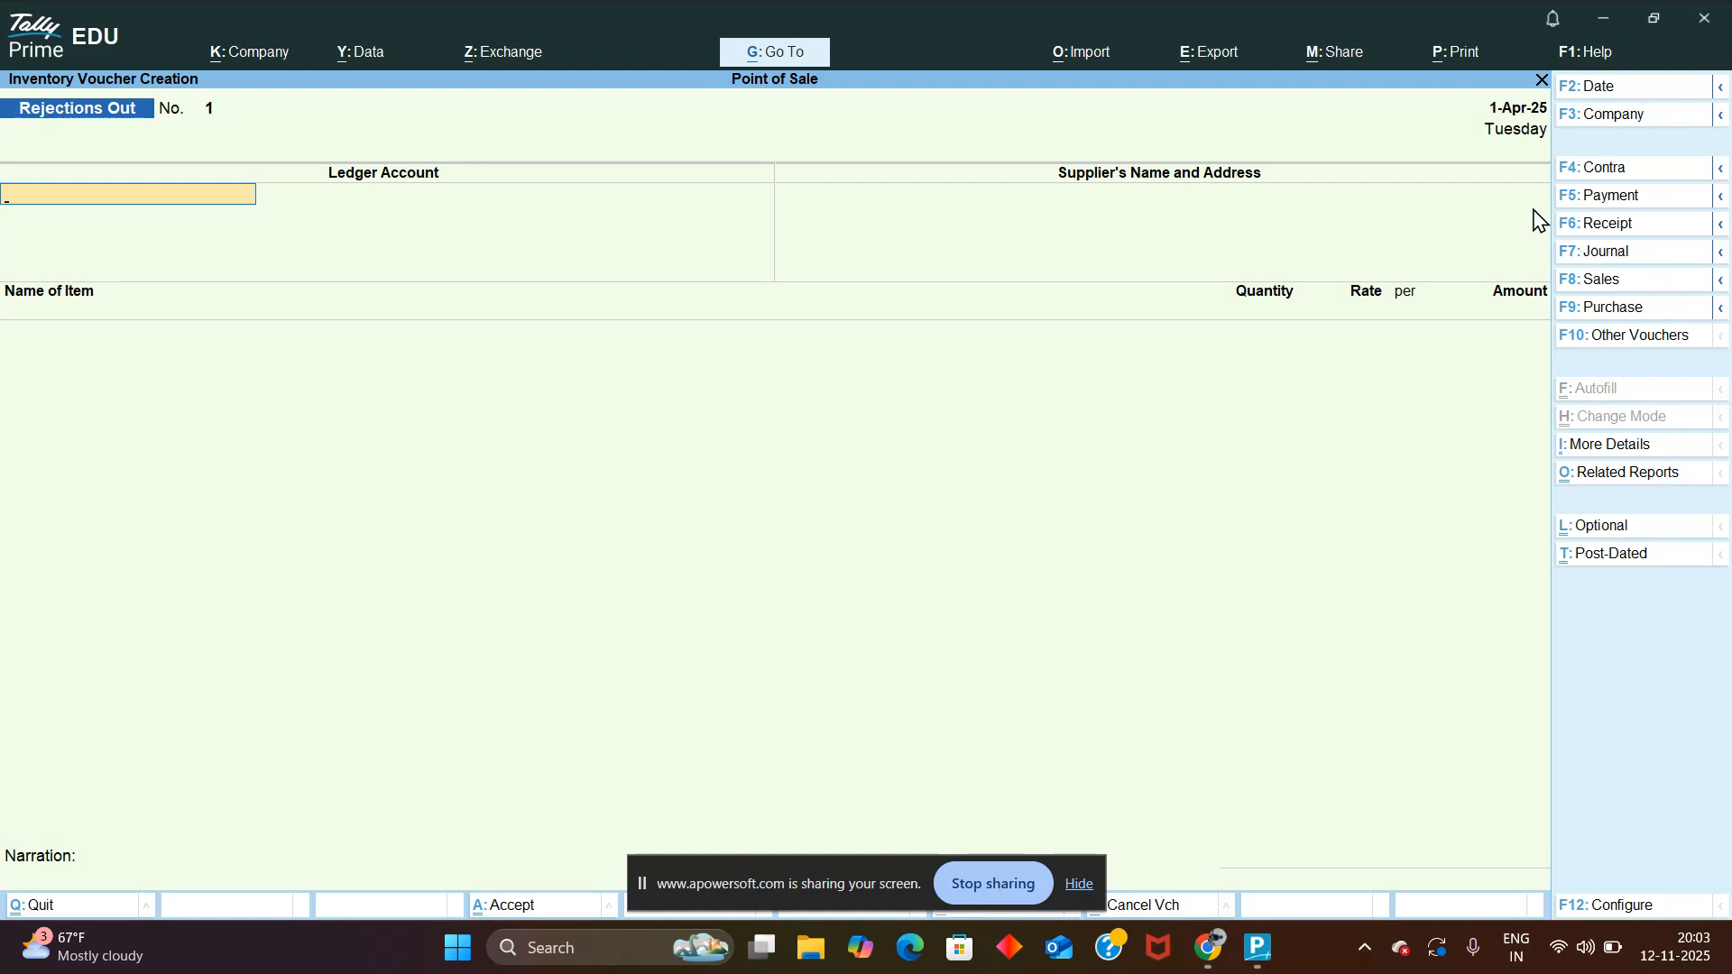
# Step: Choose Ramesh Traders as the Rejections Out ledger account and accept the supplier's name and address details
pyautogui.press('Return')
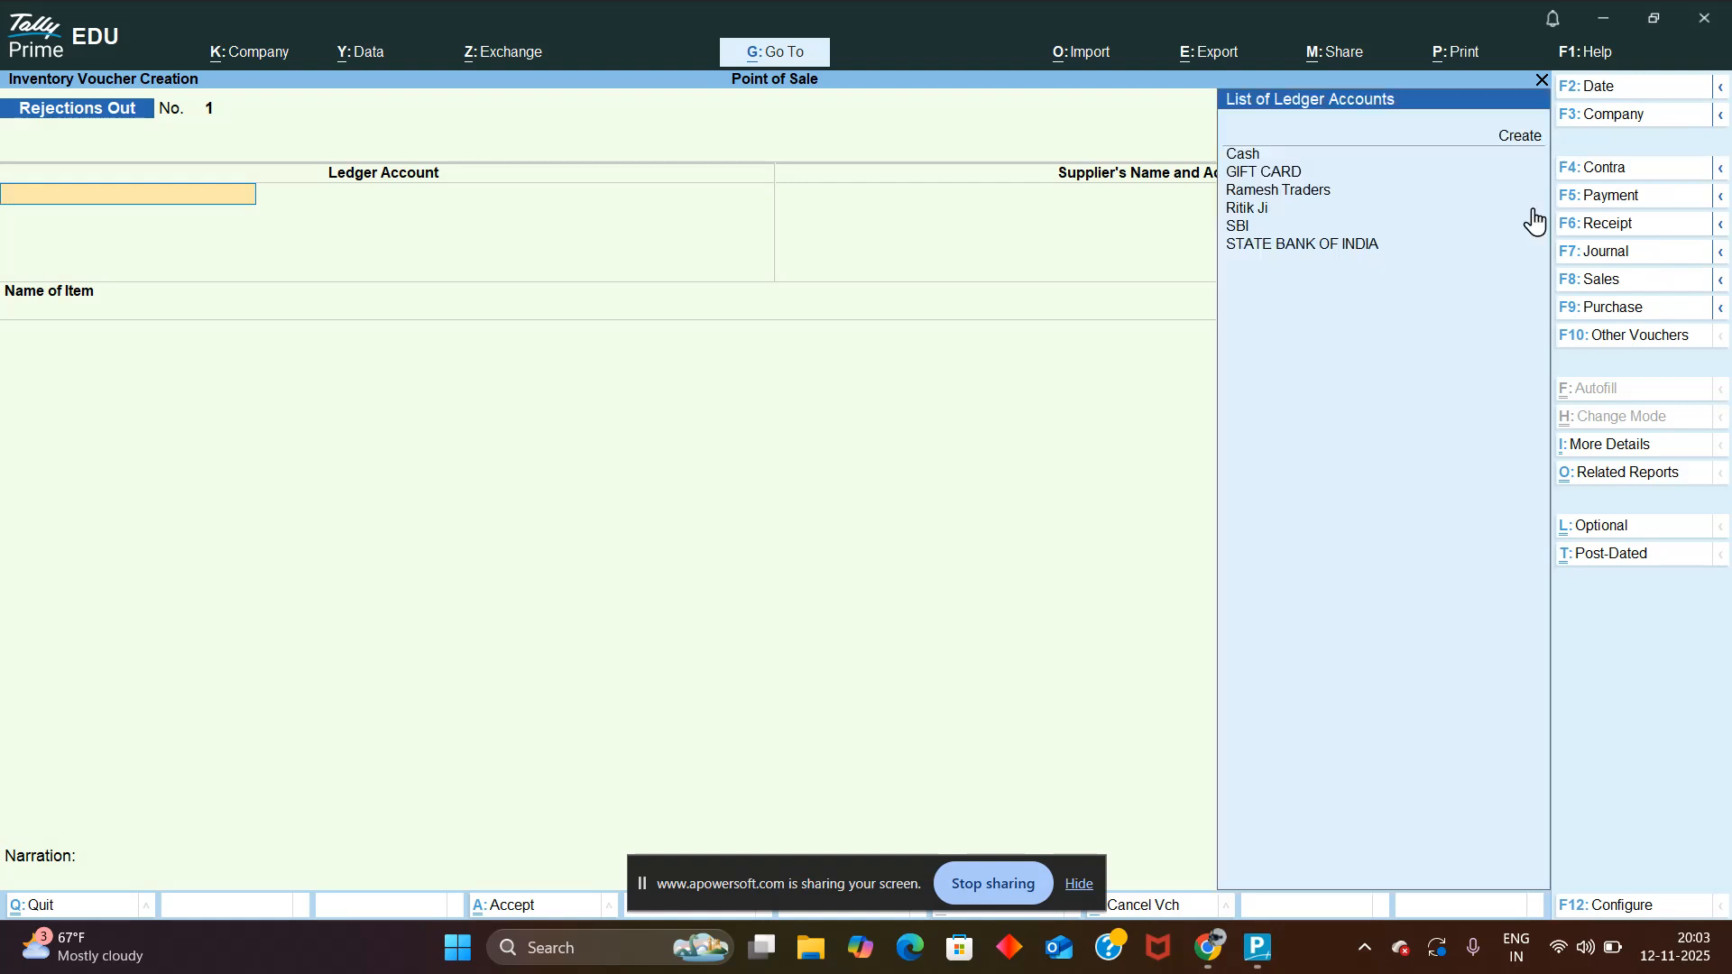
pyautogui.press('Down')
pyautogui.press('Down')
pyautogui.press('Down')
pyautogui.press('Down')
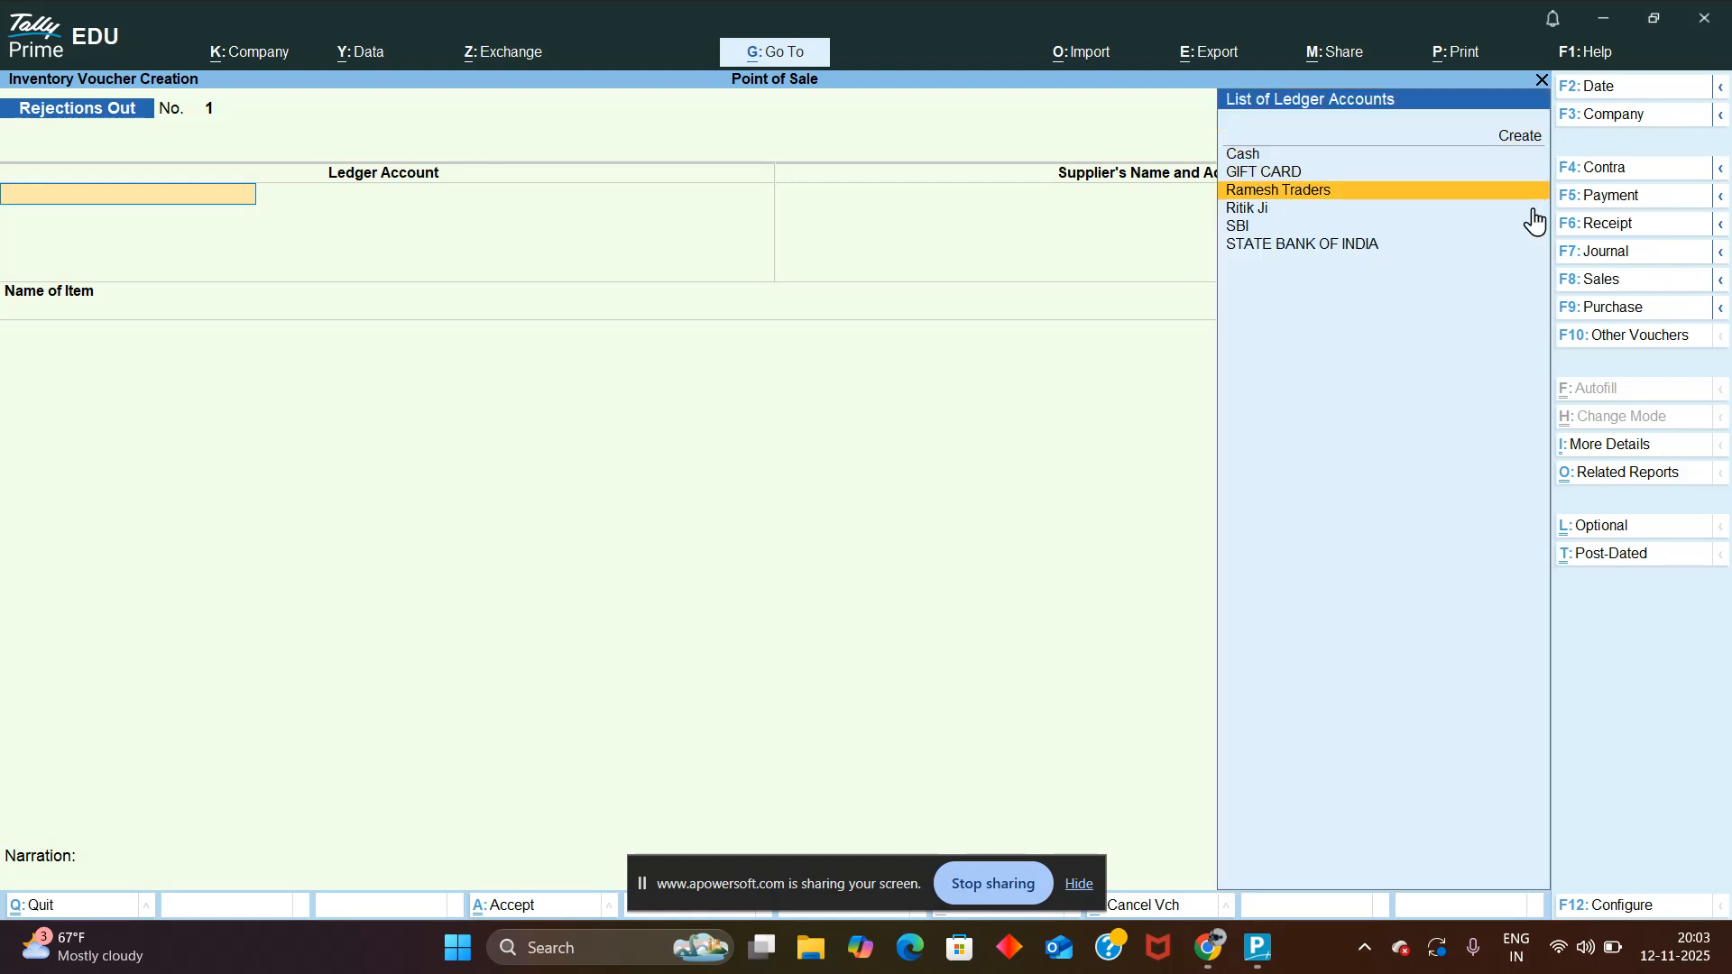
pyautogui.press('Down')
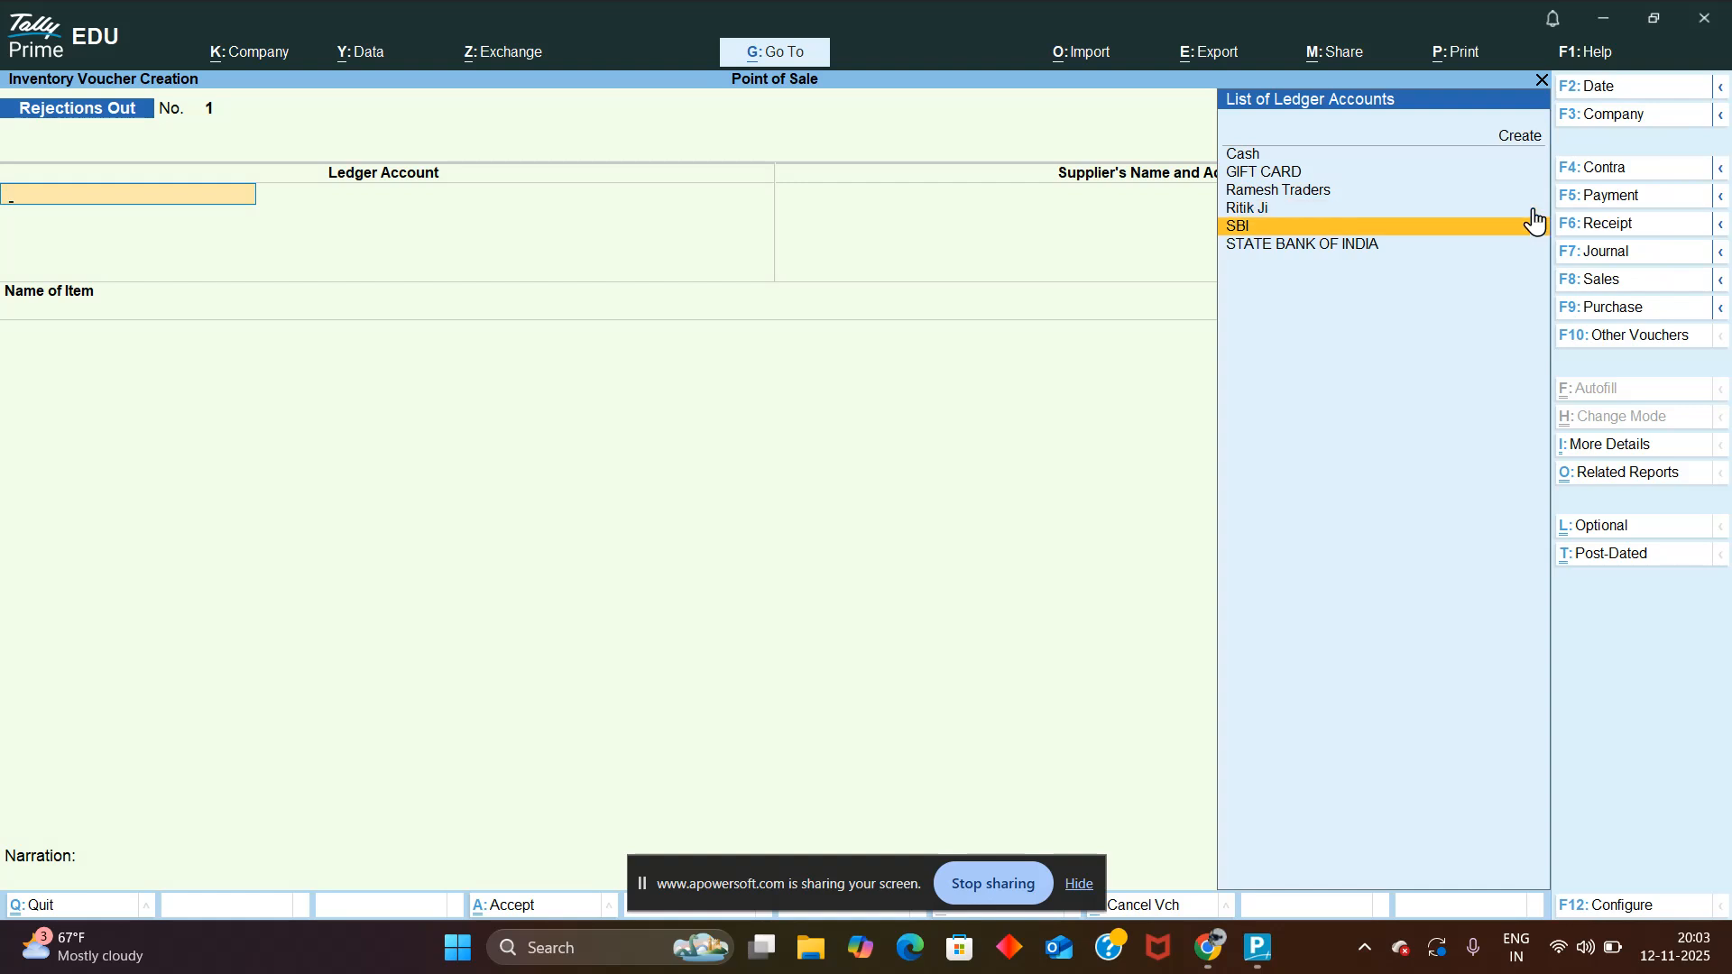
pyautogui.press('Up')
pyautogui.press('Up')
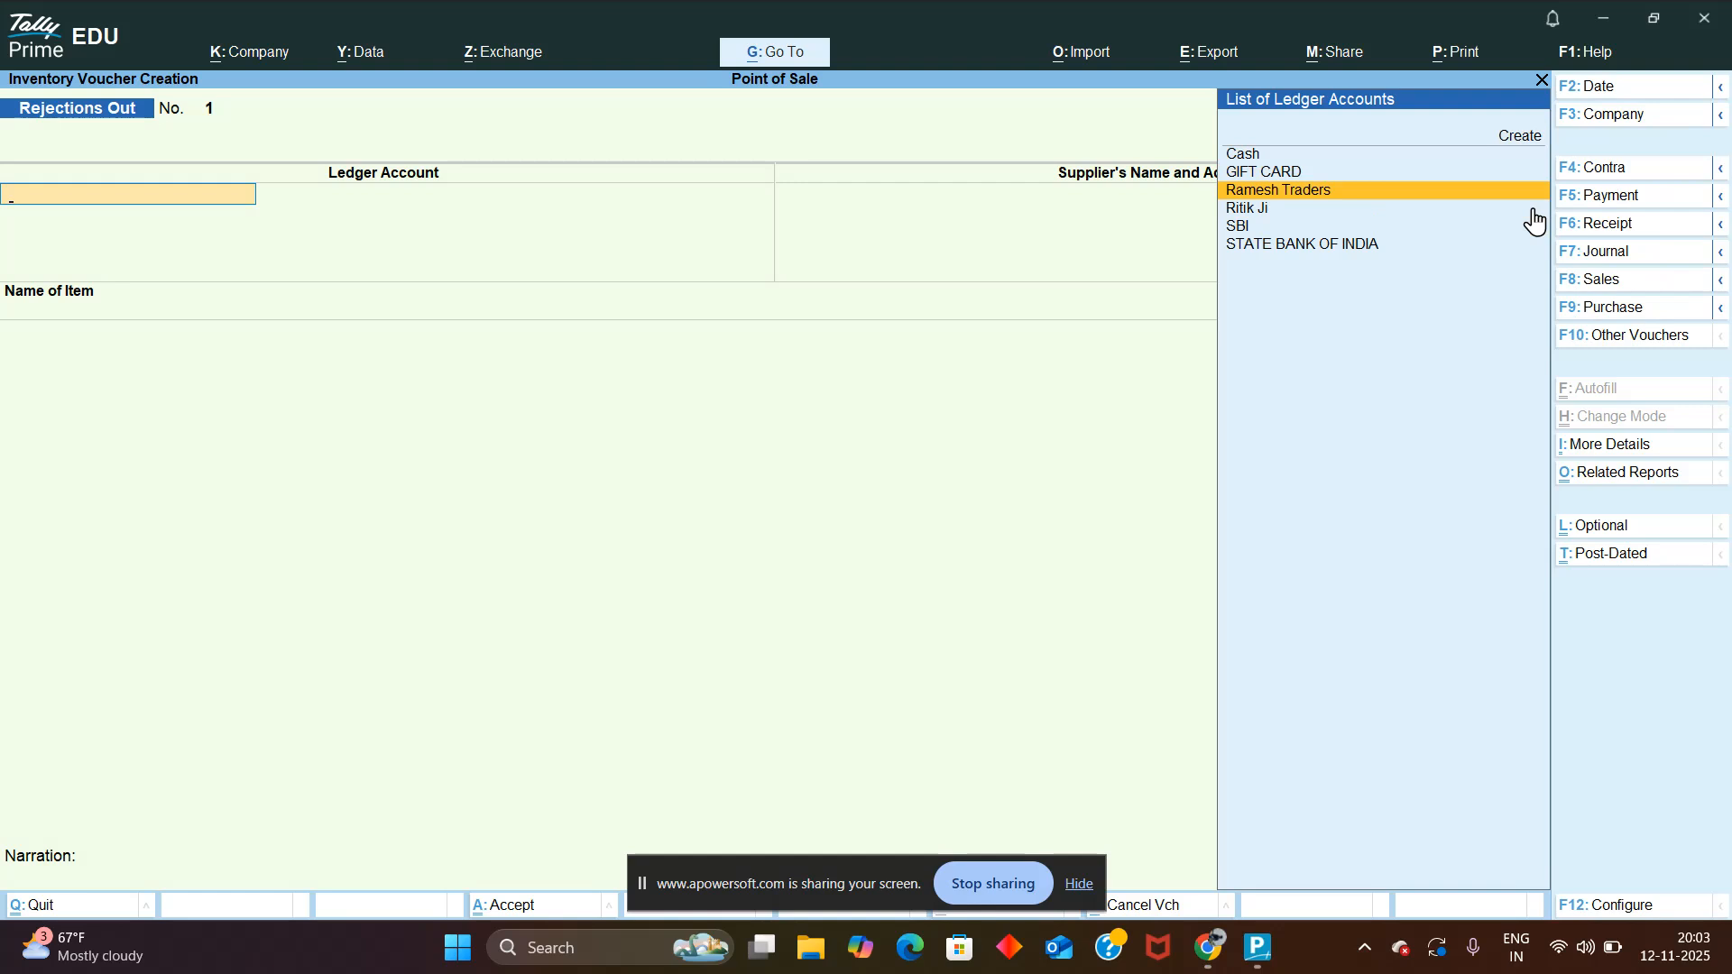
pyautogui.press('Return')
pyautogui.press('Return')
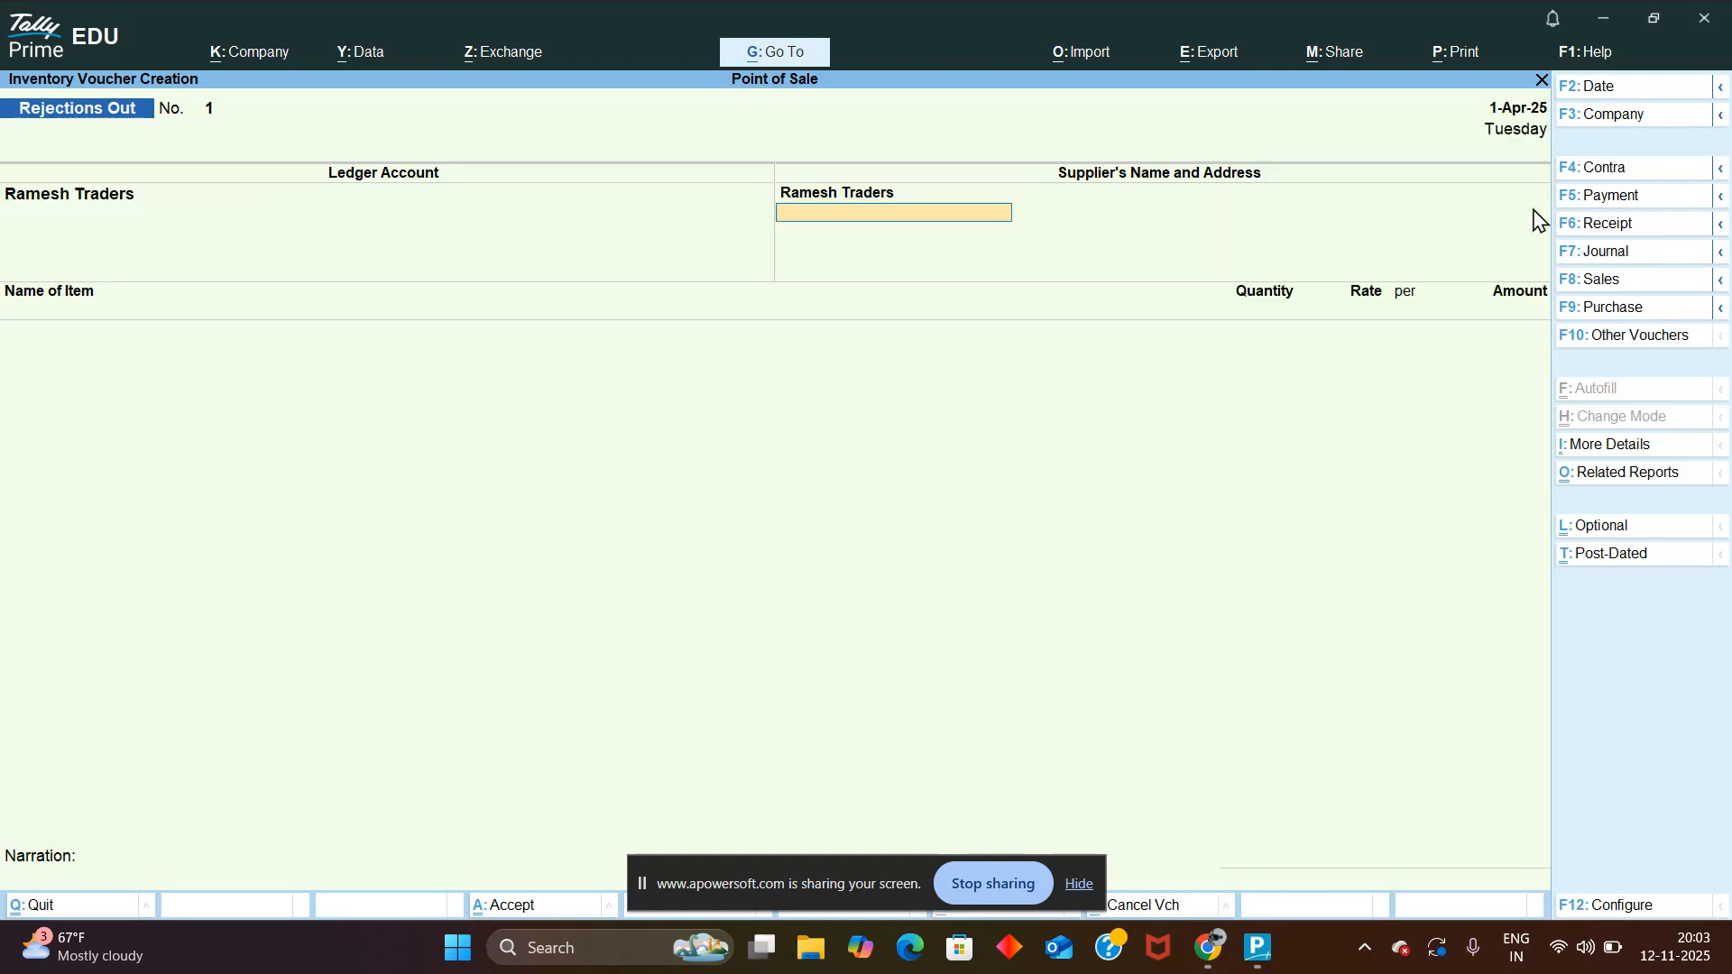
pyautogui.press('Return')
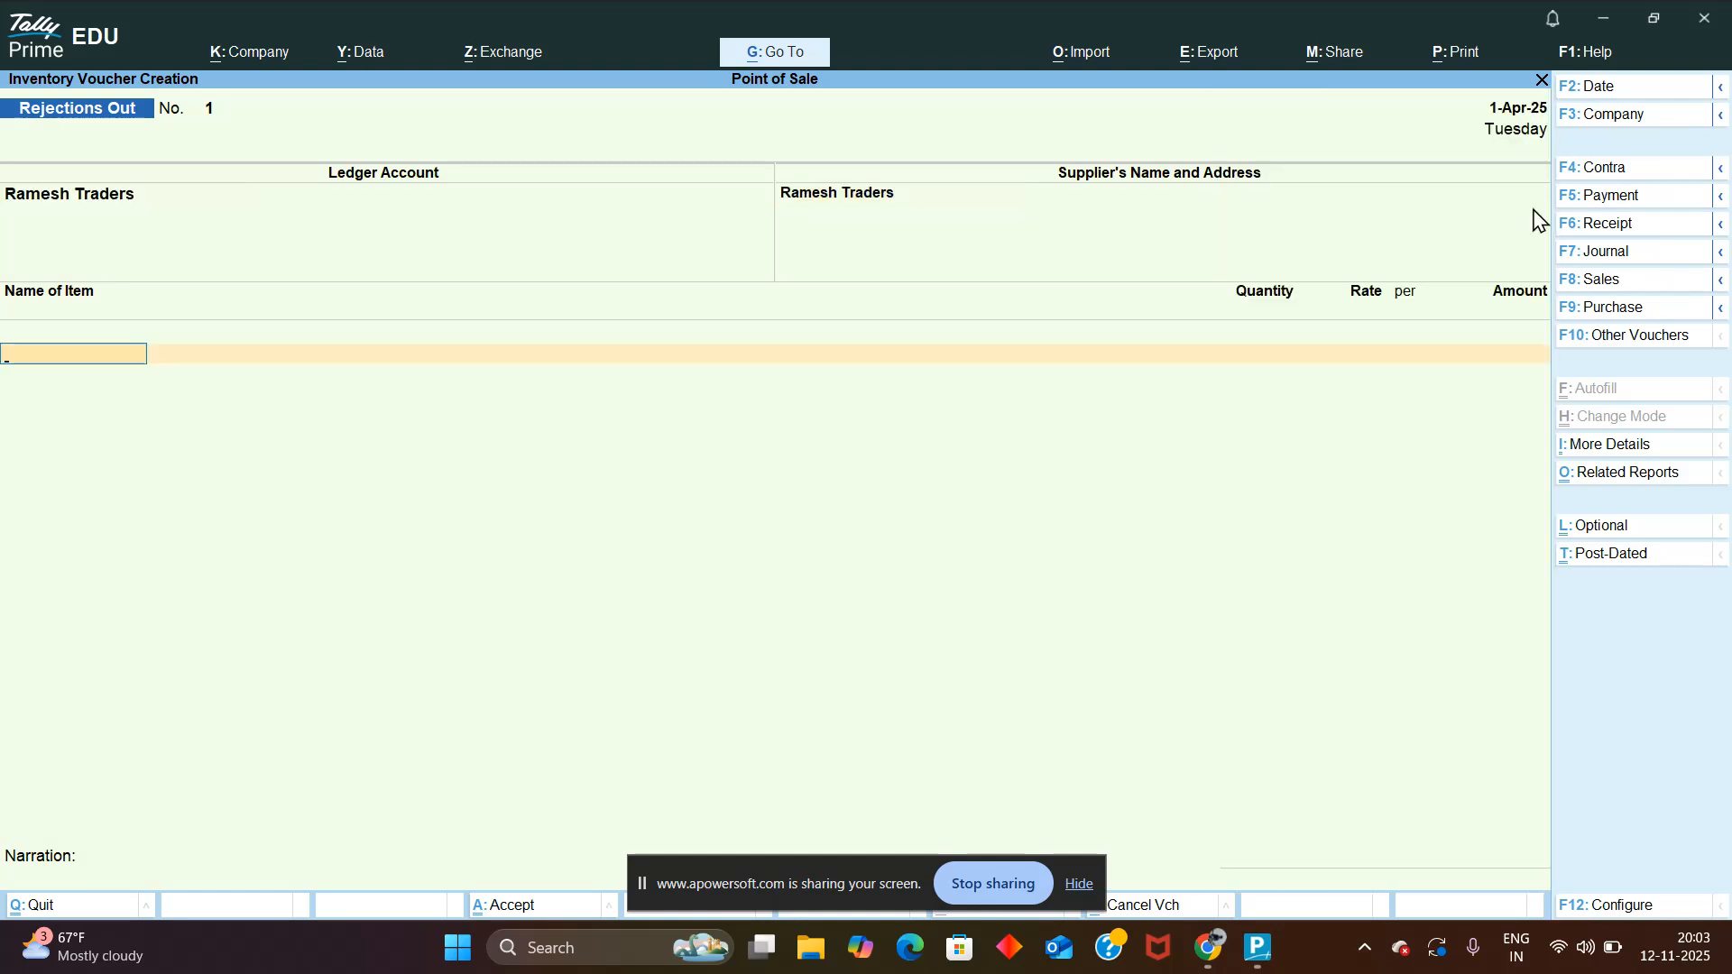
# Step: Add Dell Computer to the Rejections Out voucher under tracking number 1, with 1 pcs at a rate of 50,000
pyautogui.press('Down')
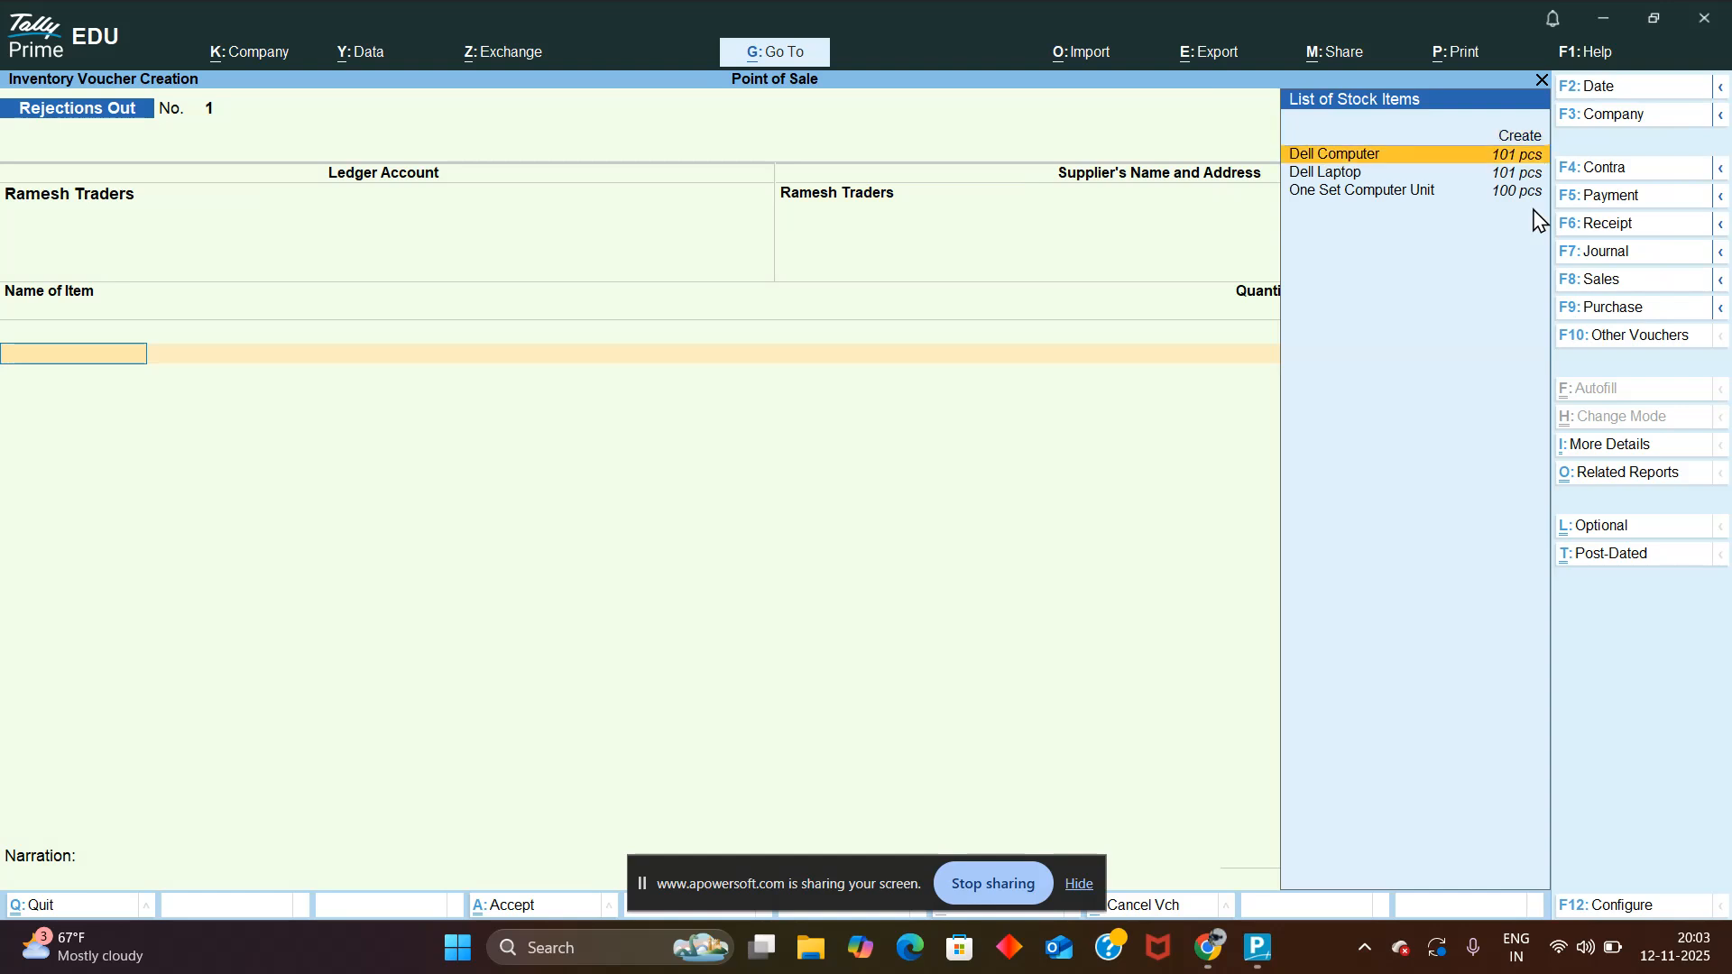
pyautogui.press('Return')
pyautogui.write('1')
pyautogui.press('Return')
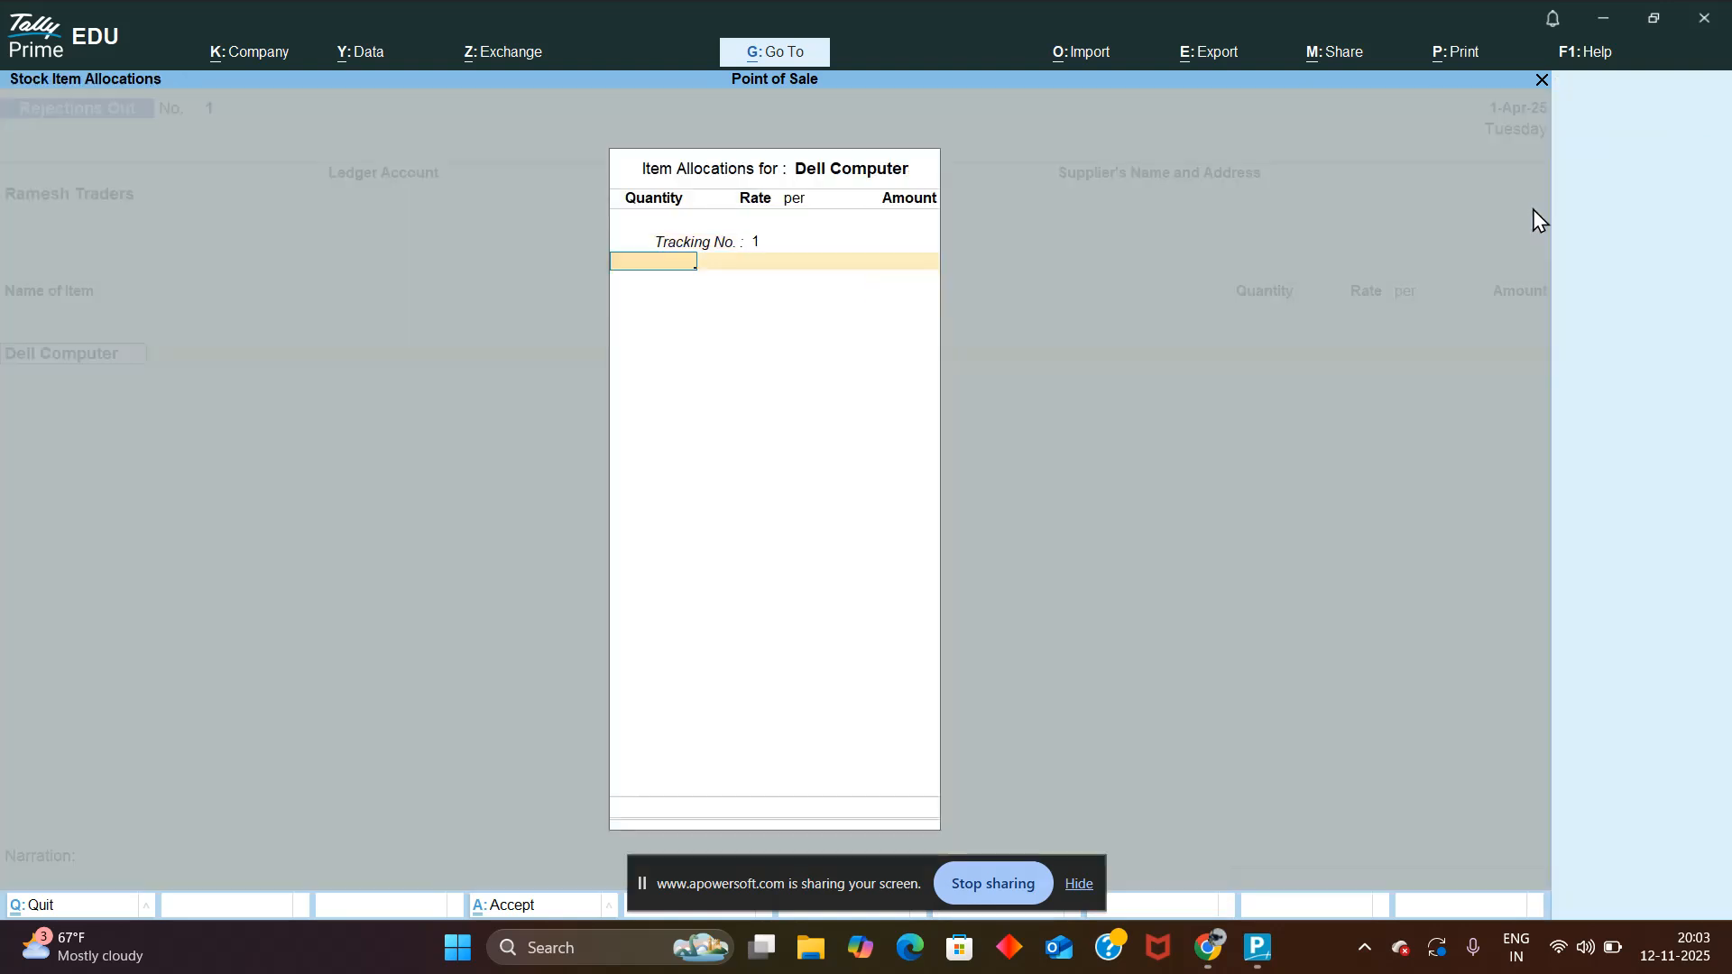
pyautogui.write('1')
pyautogui.press('Return')
pyautogui.press('Return')
pyautogui.press('Return')
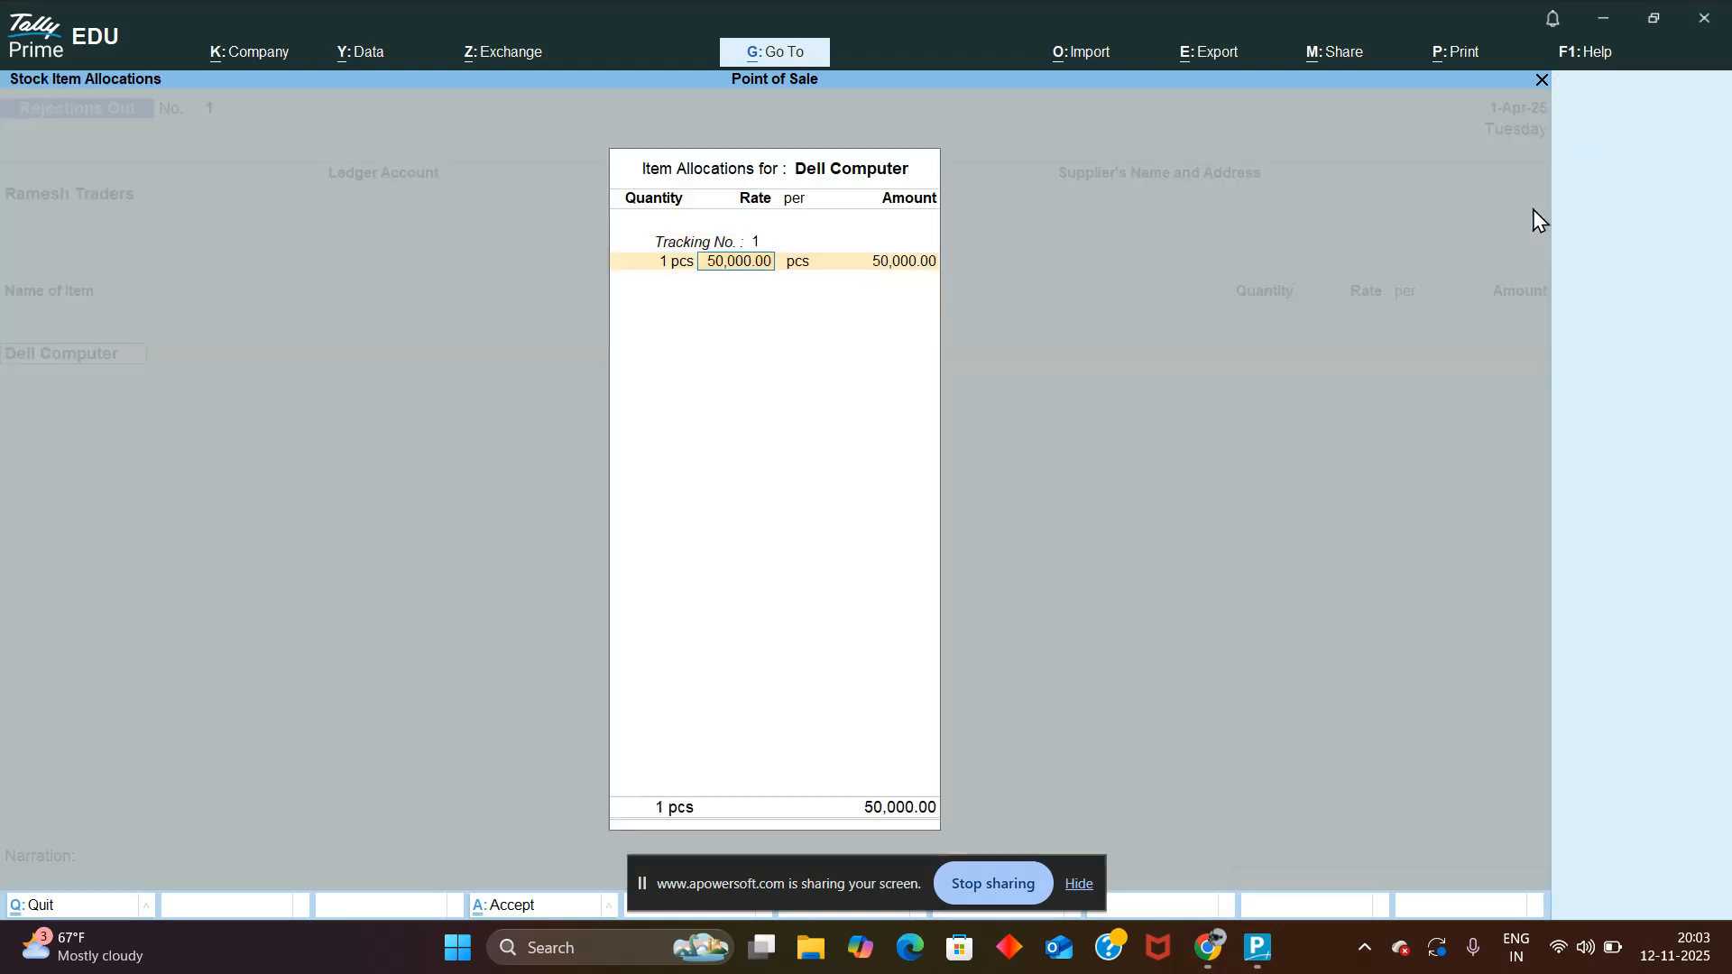
pyautogui.press('Return')
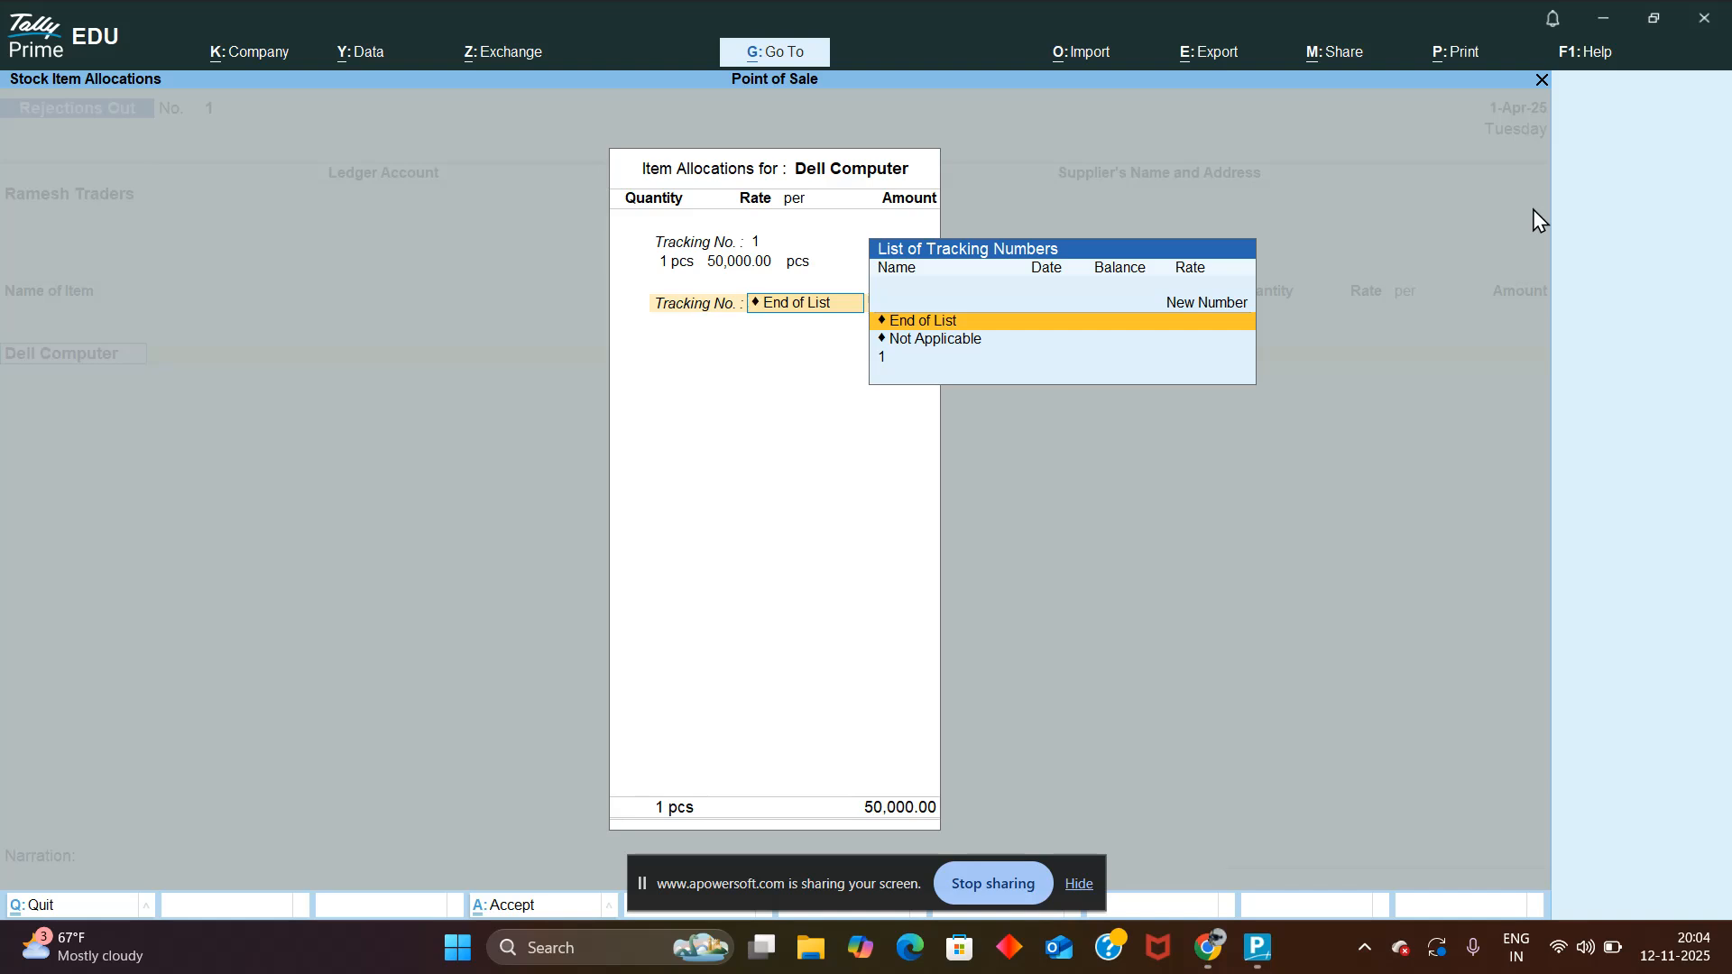
pyautogui.press('Return')
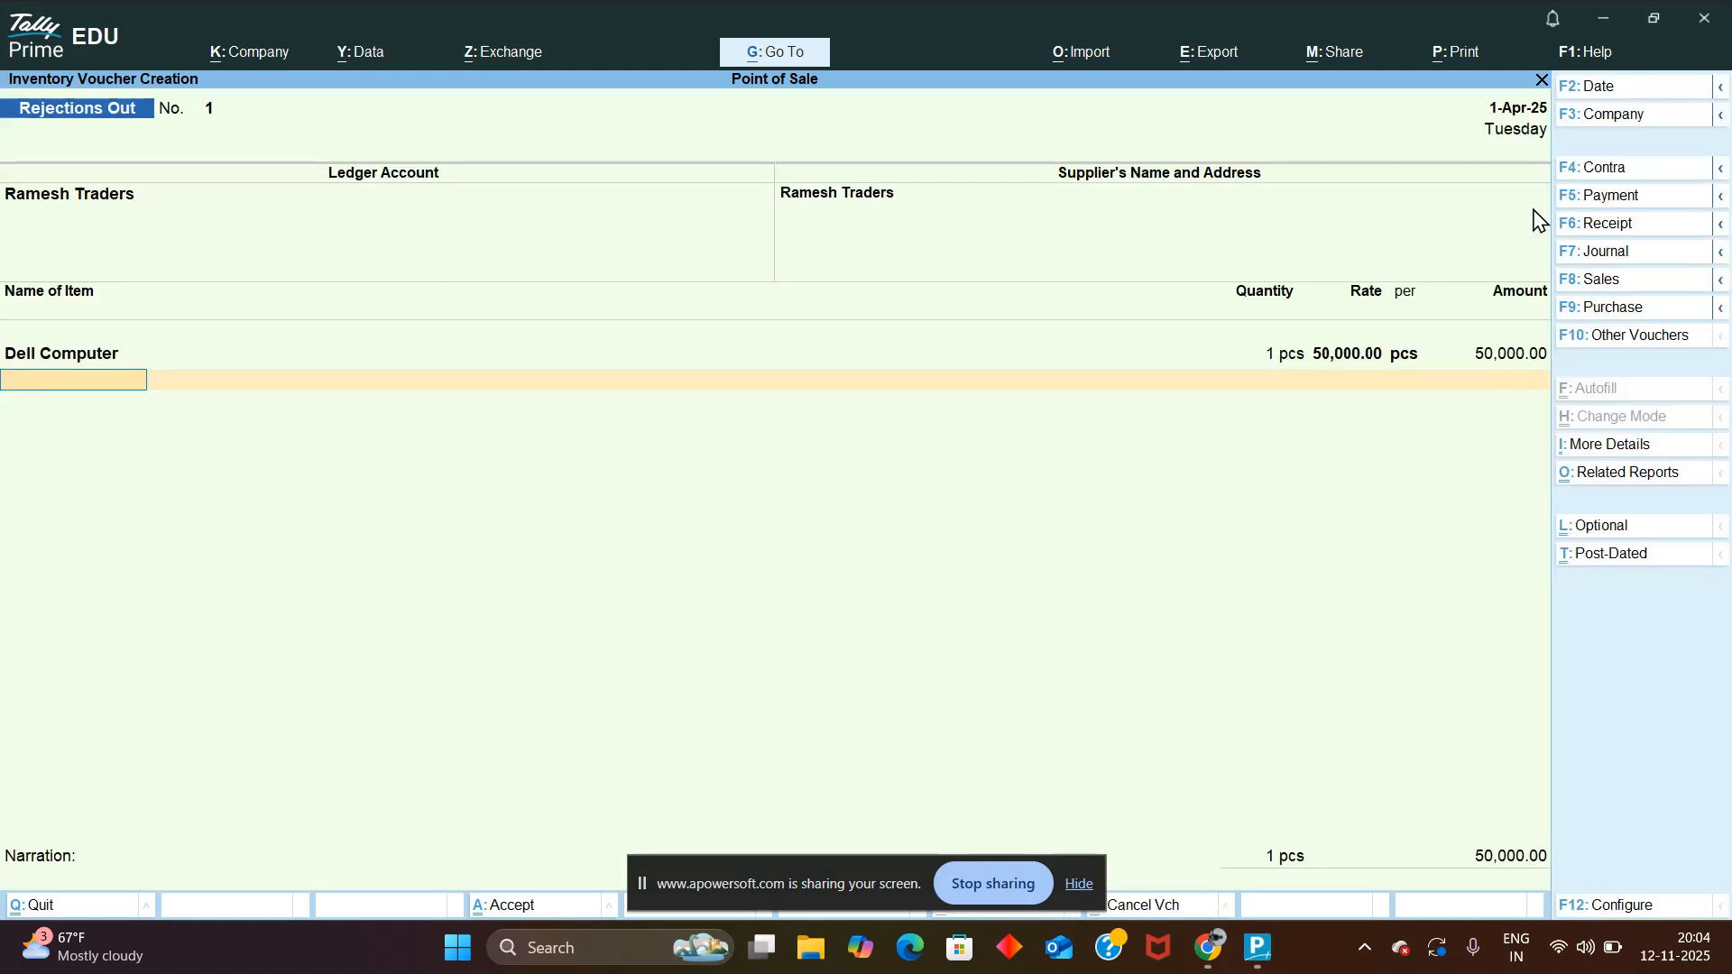
# Step: Add Dell Laptop to the Rejections Out voucher under tracking number 1, with 1 pcs at a rate of 55,000
pyautogui.press('Down')
pyautogui.press('Down')
pyautogui.press('Return')
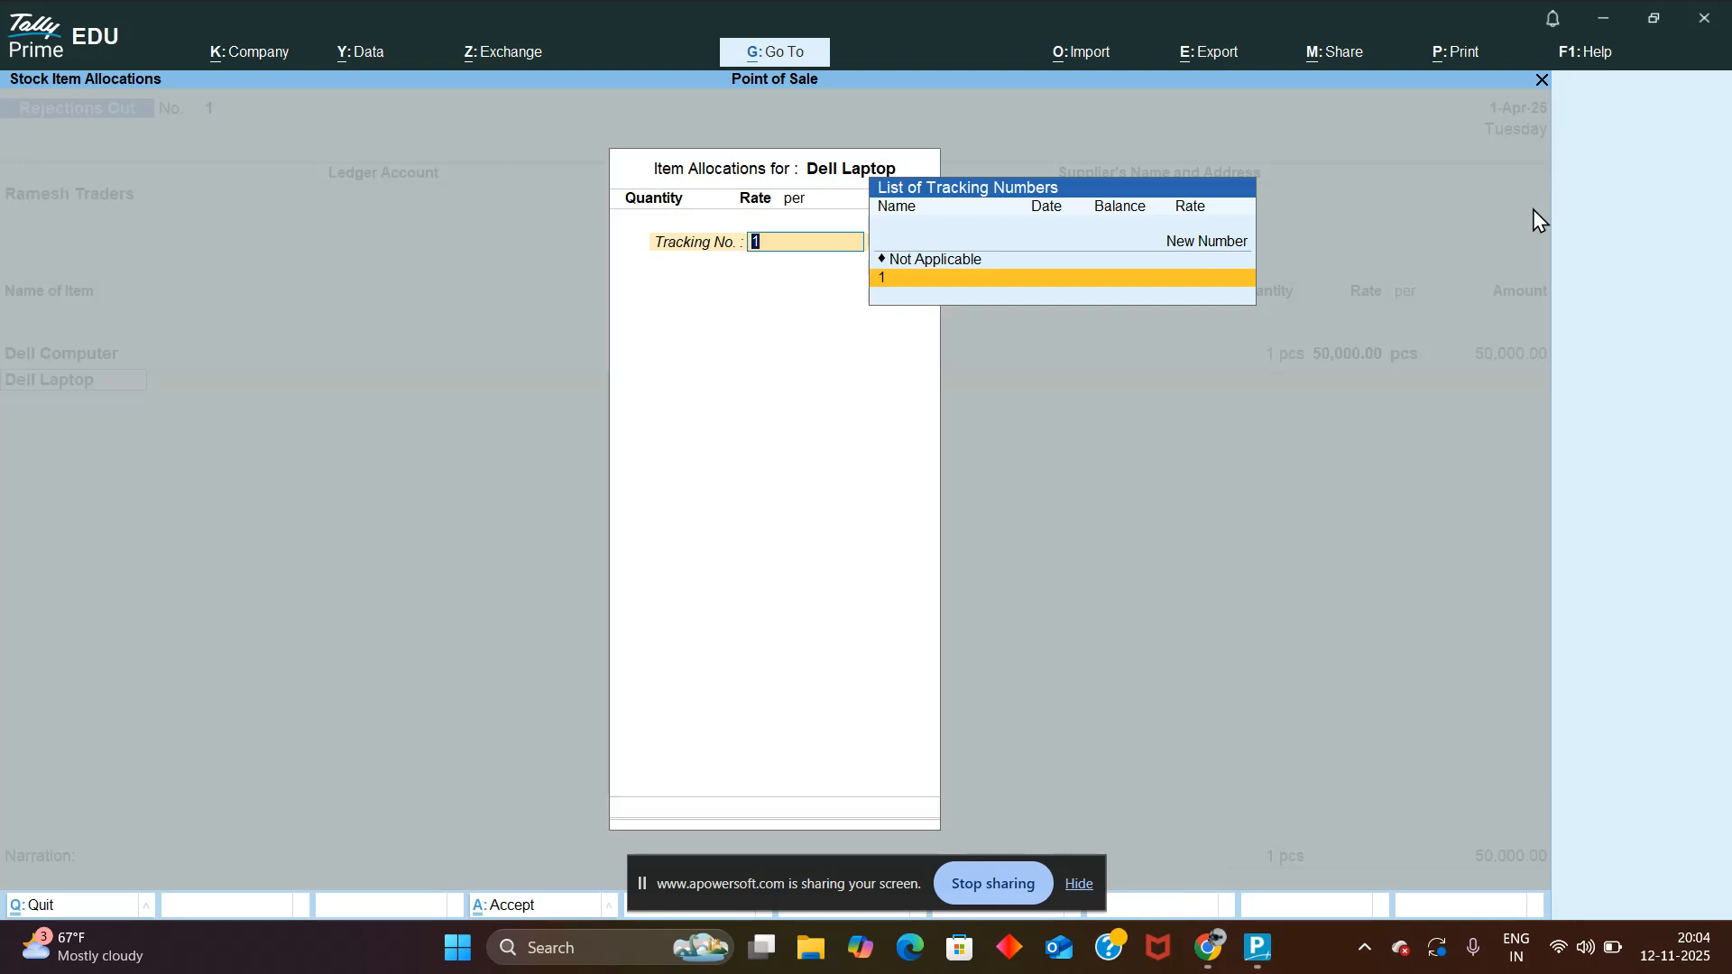
pyautogui.press('Return')
pyautogui.write('1')
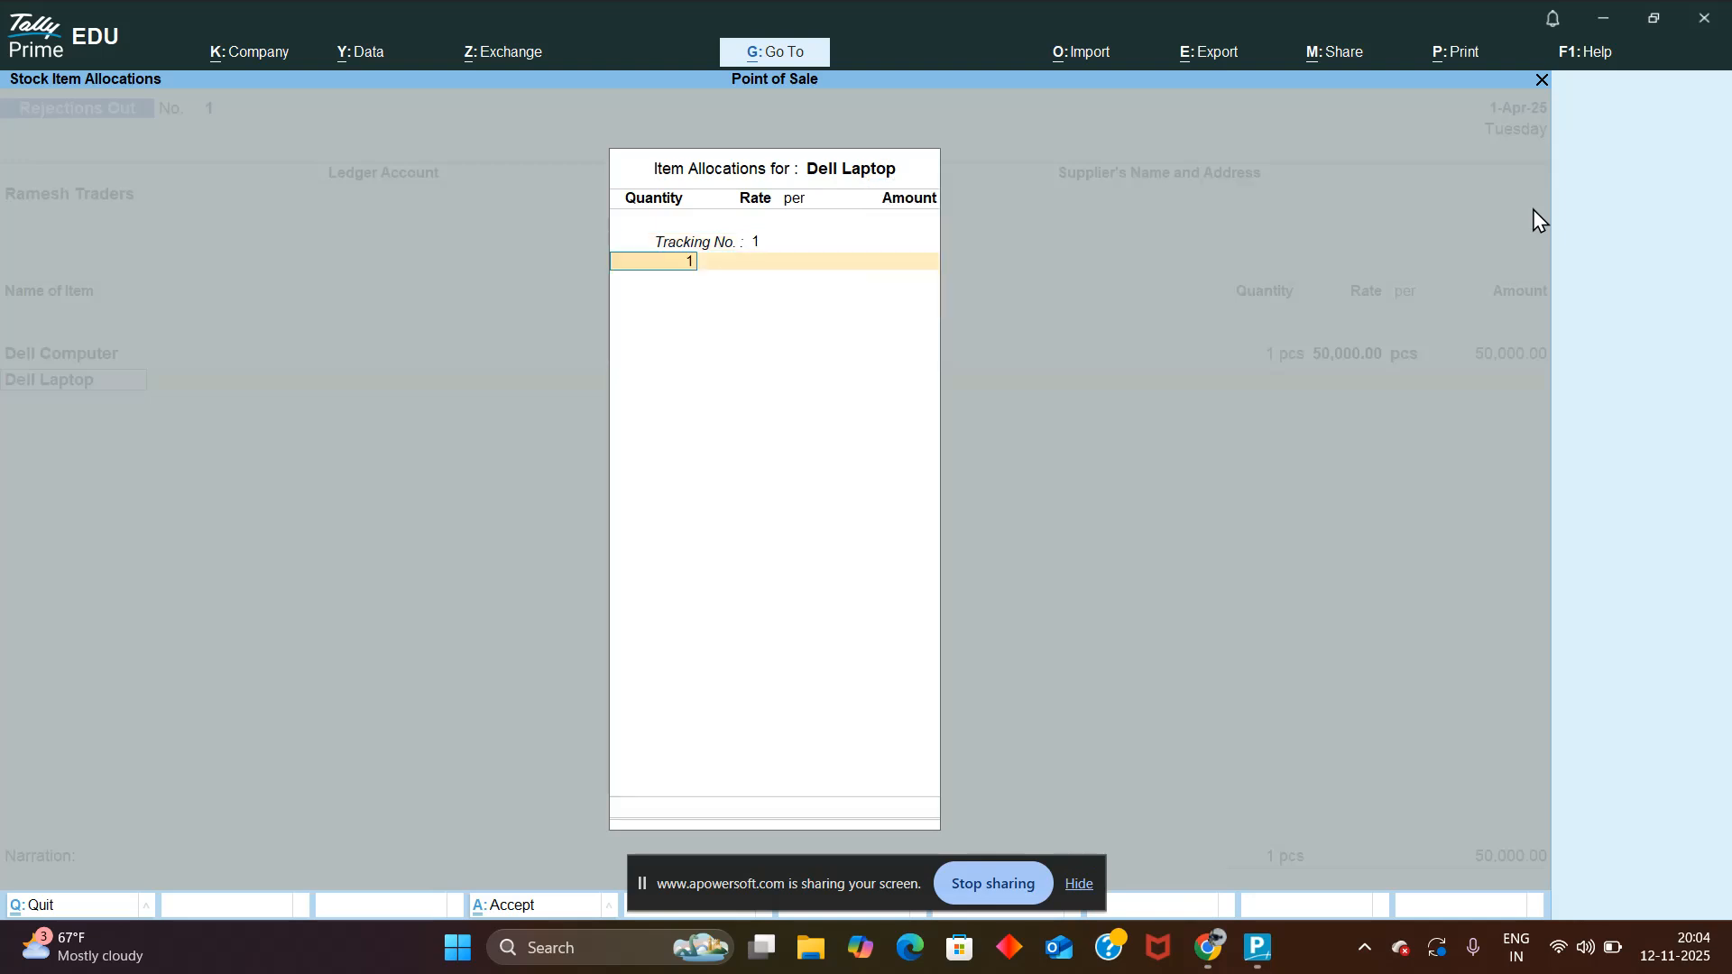
pyautogui.press('Return')
pyautogui.press('Return')
pyautogui.press('Return')
pyautogui.press('Return')
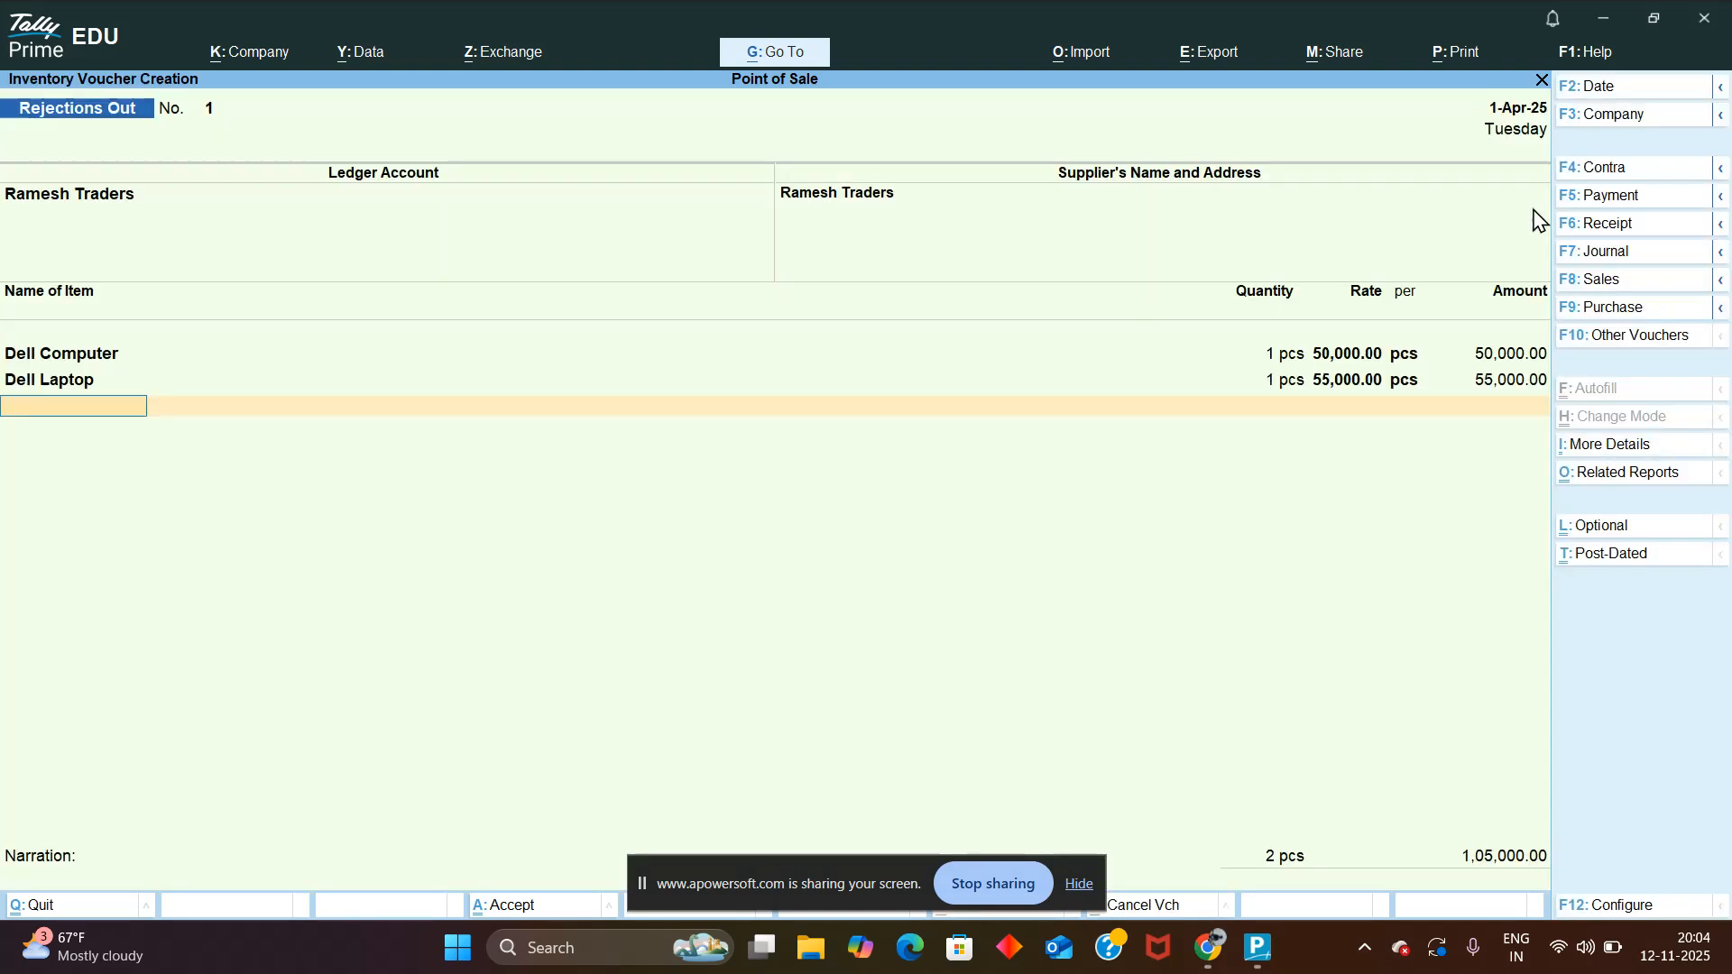
# Step: Save the Rejections Out voucher and return to the Gateway of Tally
pyautogui.press('ctrl')
pyautogui.hotkey('ctrl', 'a')
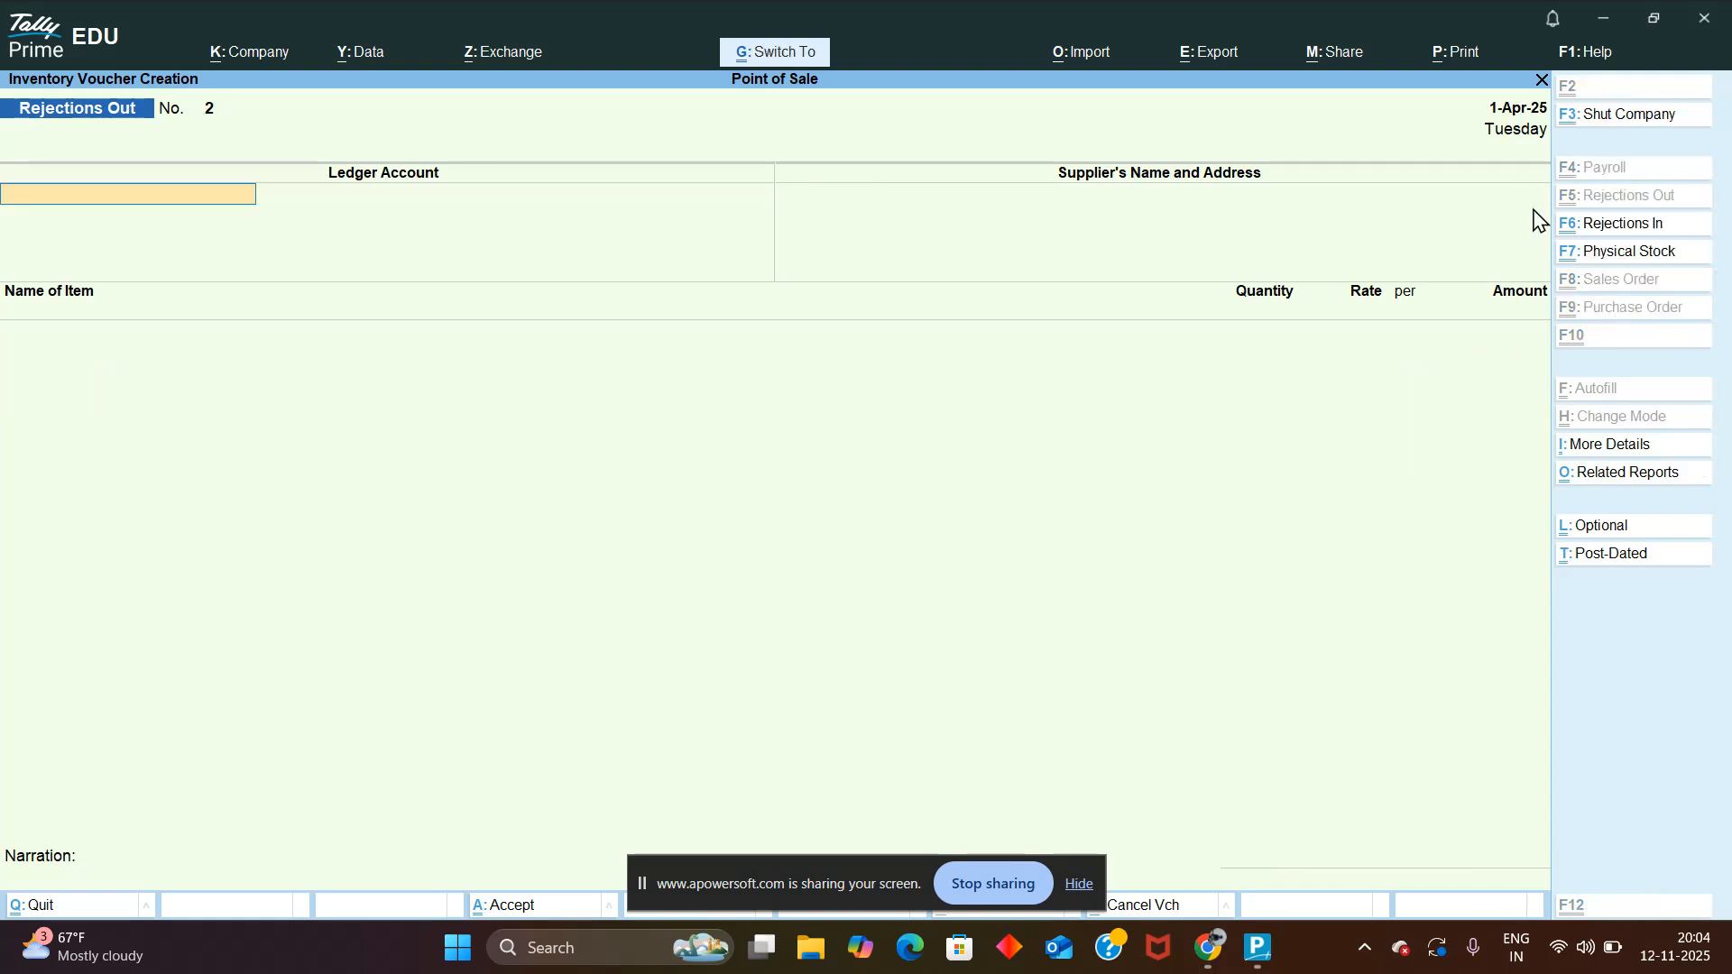
pyautogui.press('Escape')
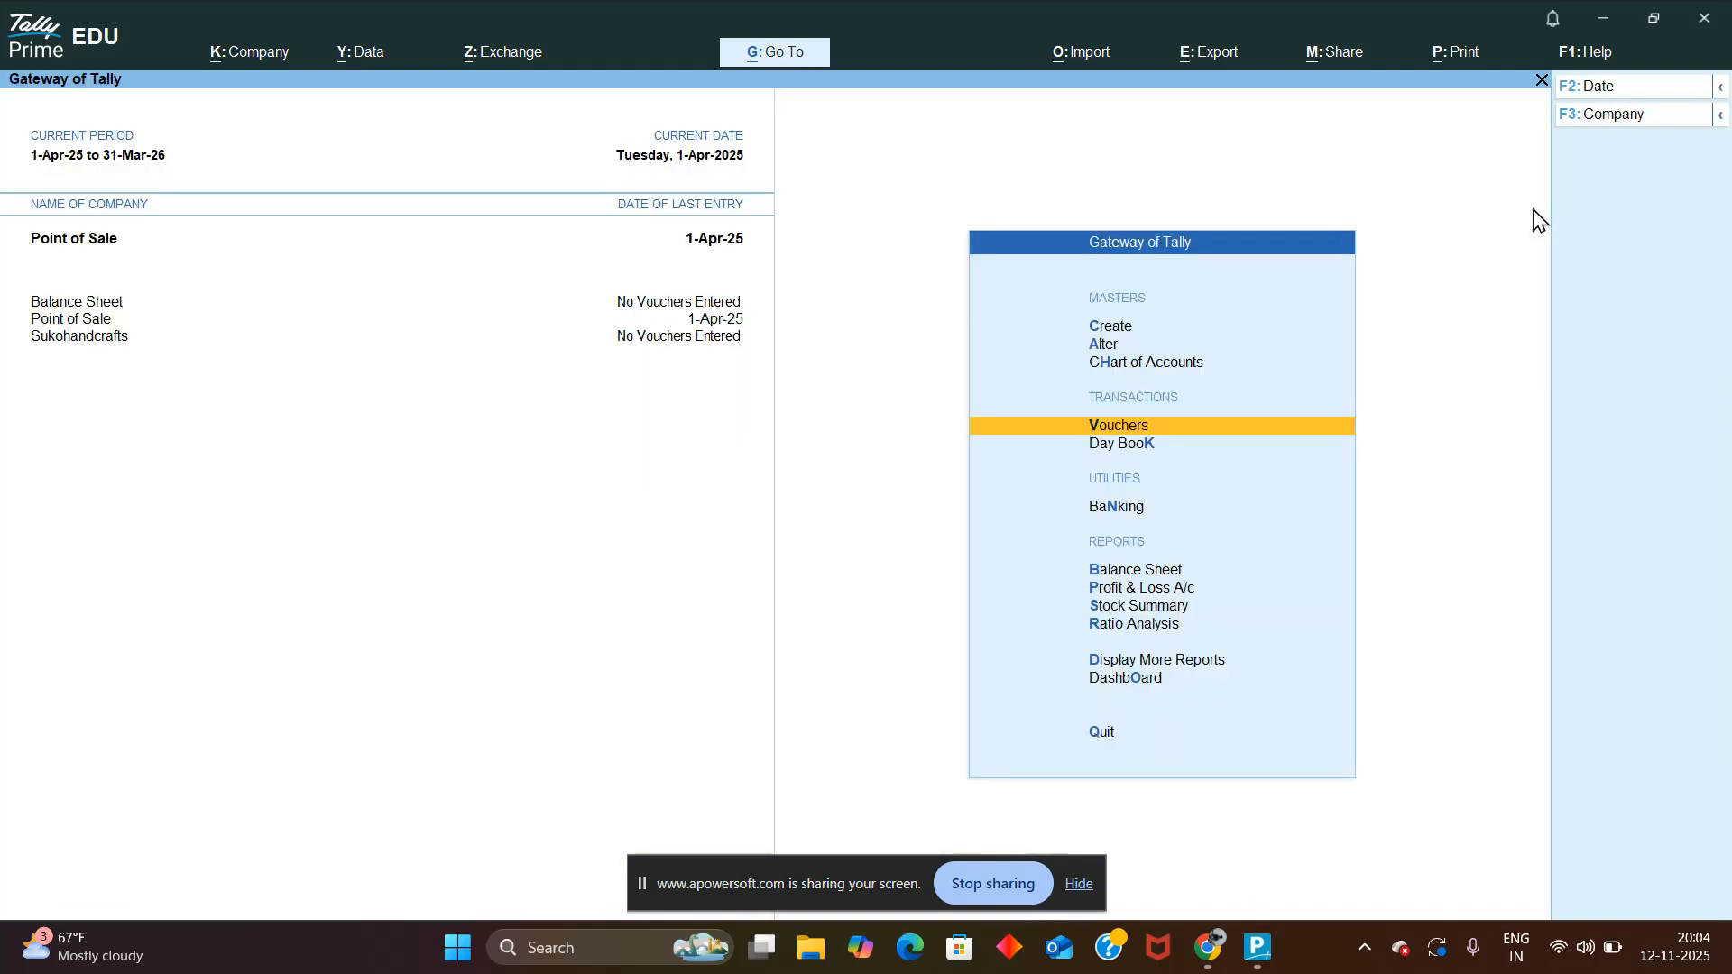
# Step: Open the Day Book and go through its list of recorded vouchers
pyautogui.press('Down')
pyautogui.press('Down')
pyautogui.press('Up')
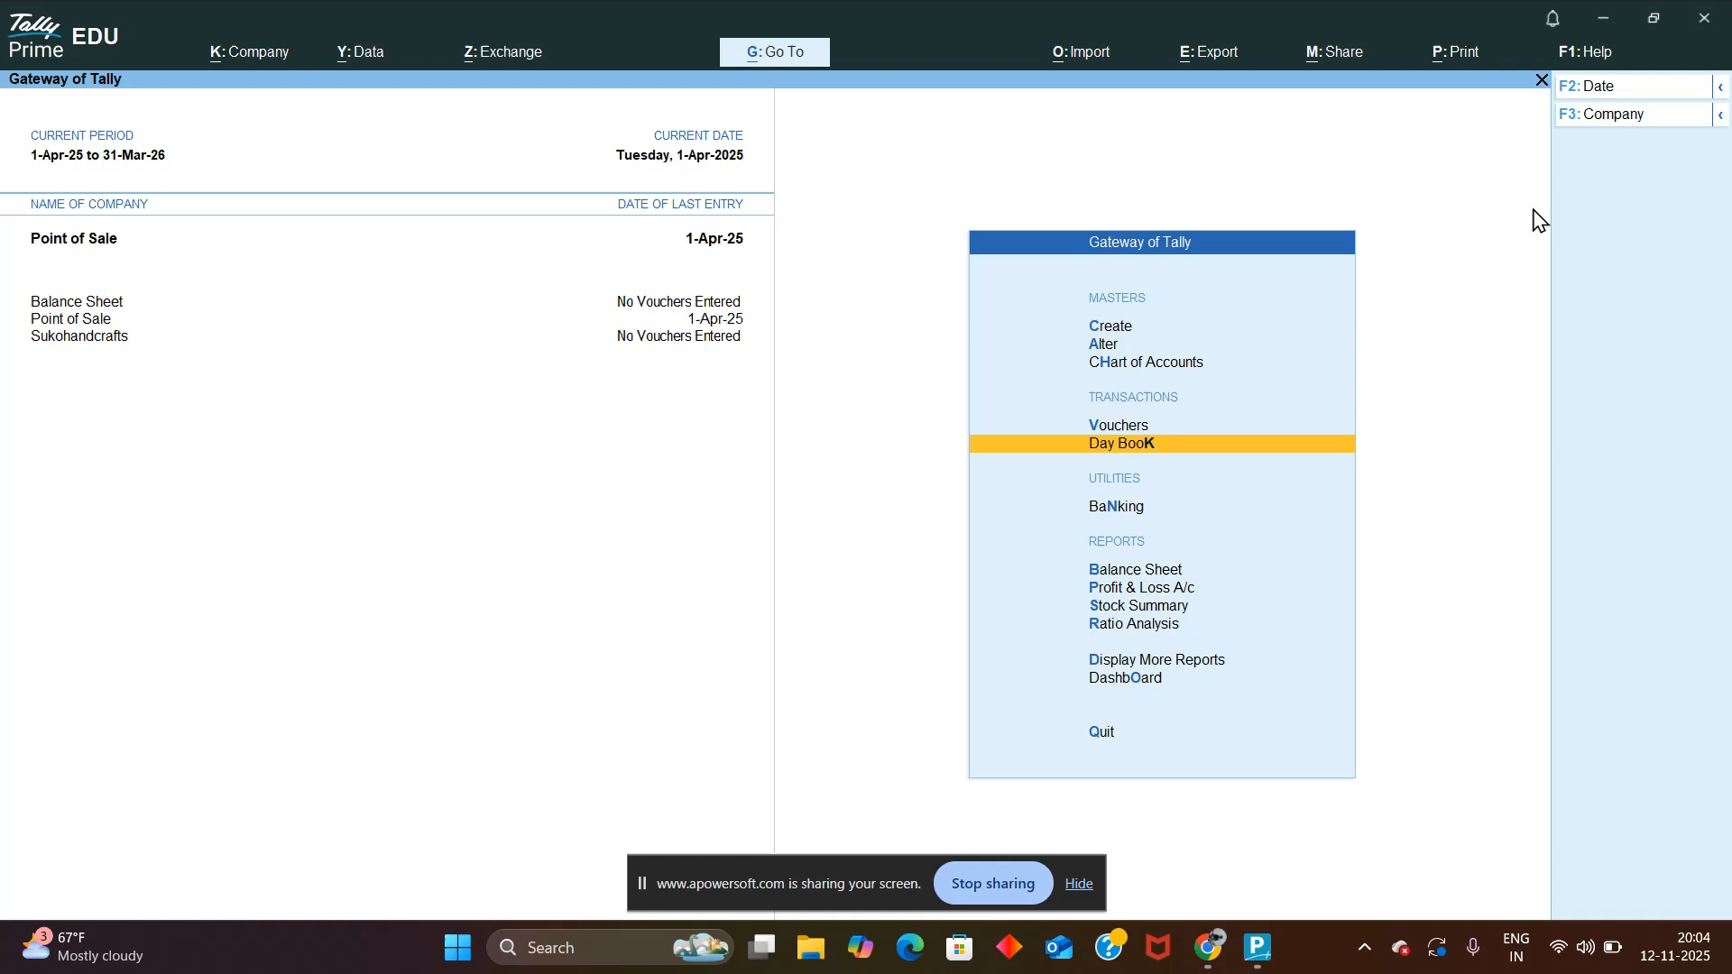
pyautogui.press('Return')
pyautogui.press('Down')
pyautogui.press('Down')
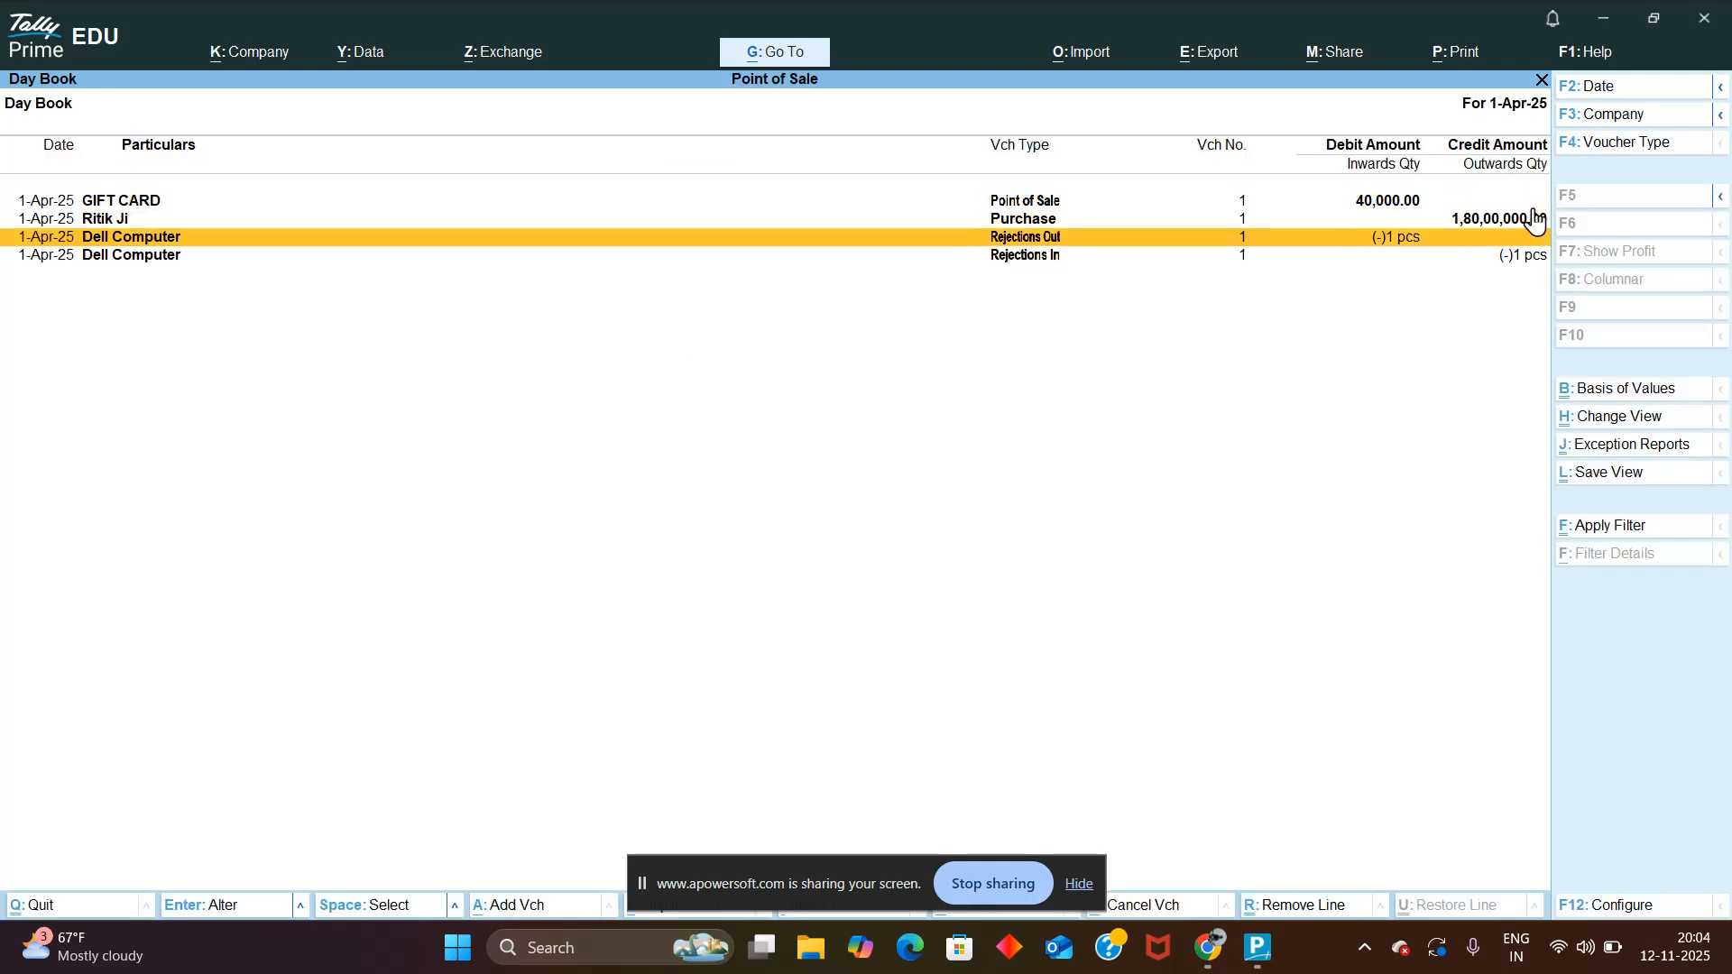
# Step: Open the Point of Sale voucher to check the selling rates of its items, and close it without changes
pyautogui.press('Up')
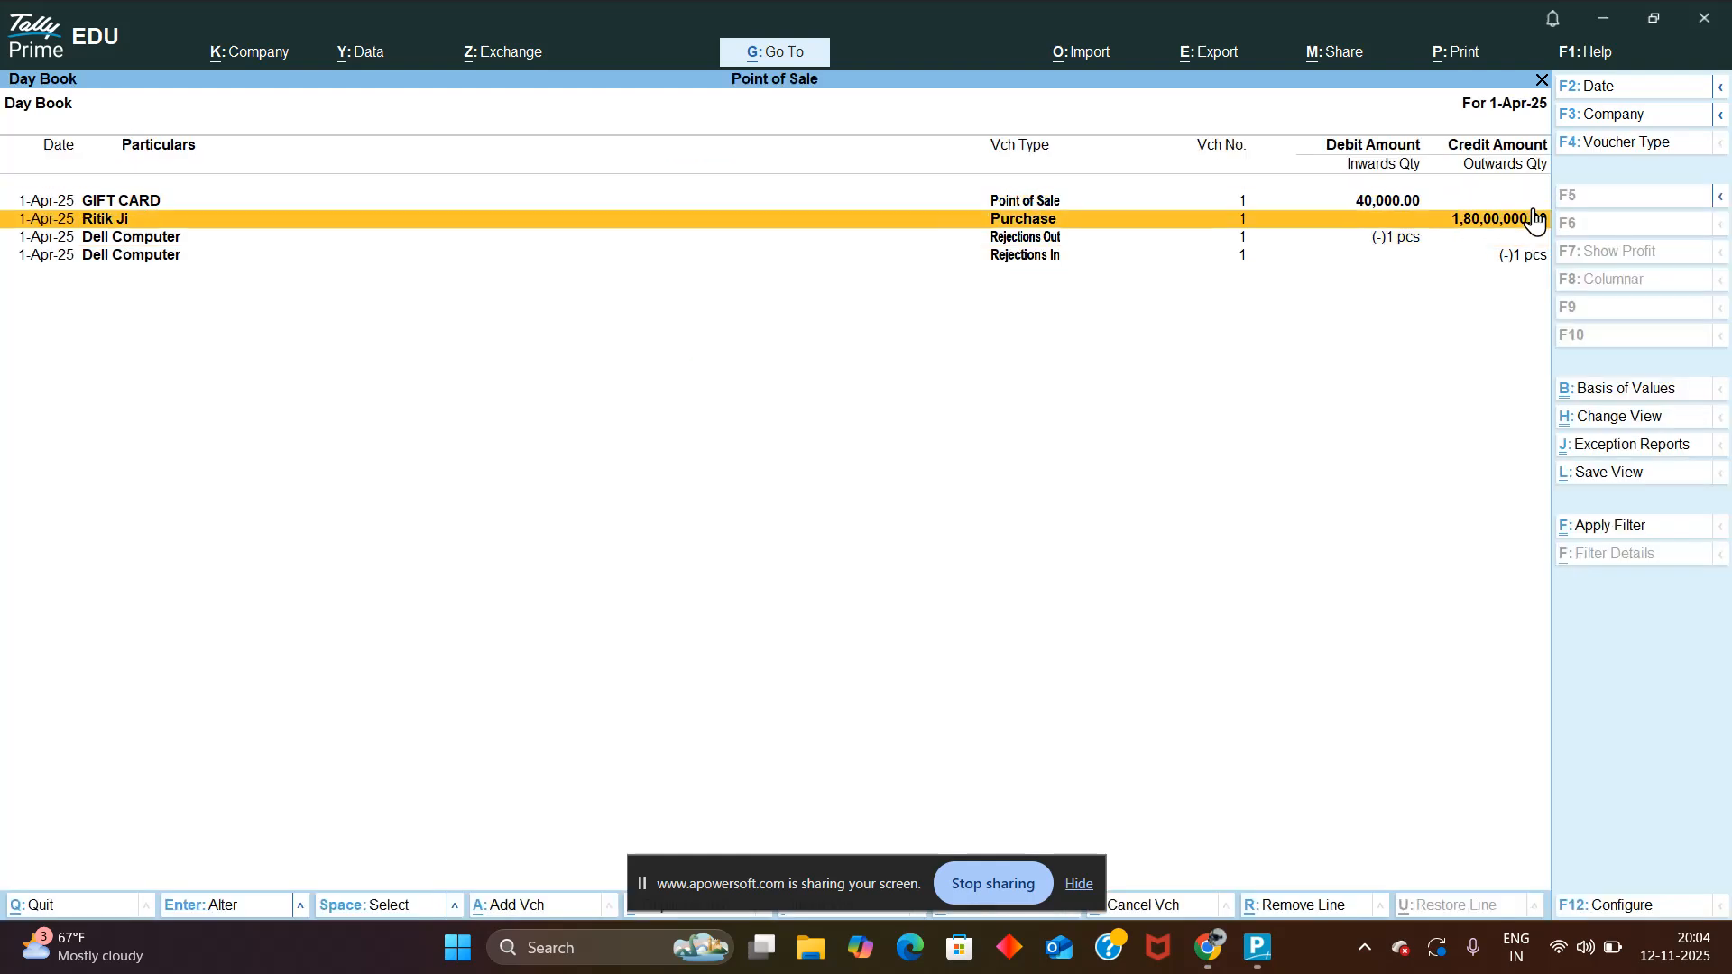
pyautogui.press('Up')
pyautogui.press('Return')
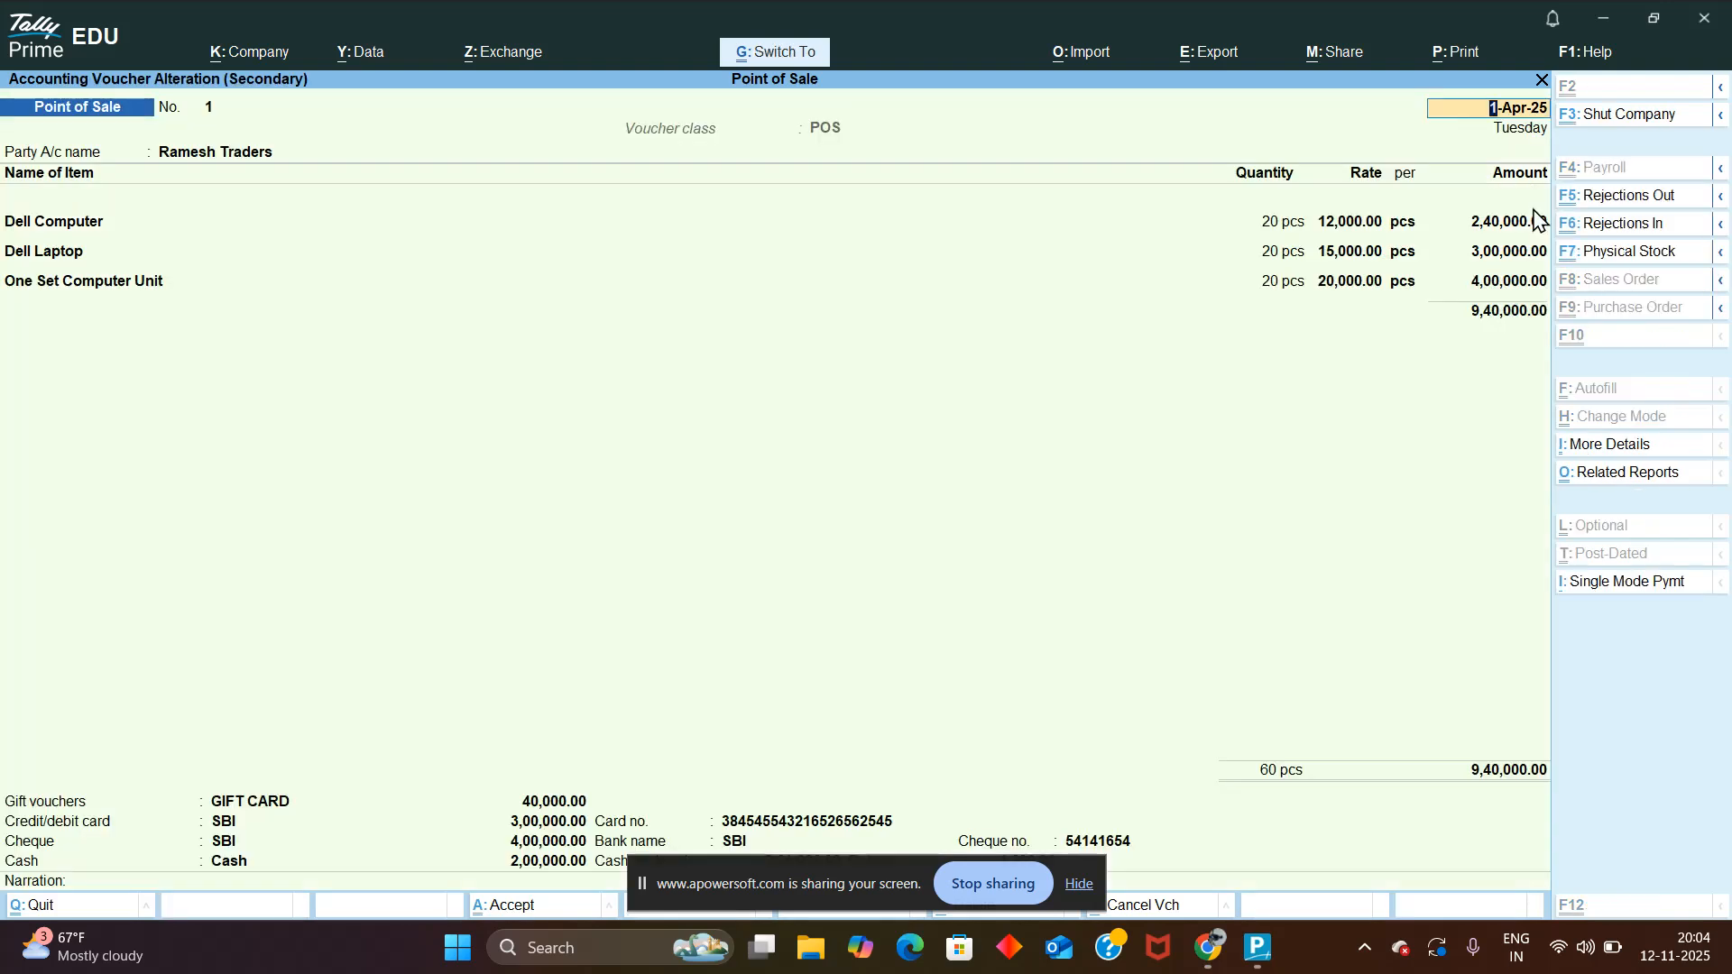
pyautogui.hotkey('ctrl', 'q')
# Step: Open the Purchase voucher for alteration and set the Dell Computer rate to 10,000 per pcs
pyautogui.press('Down')
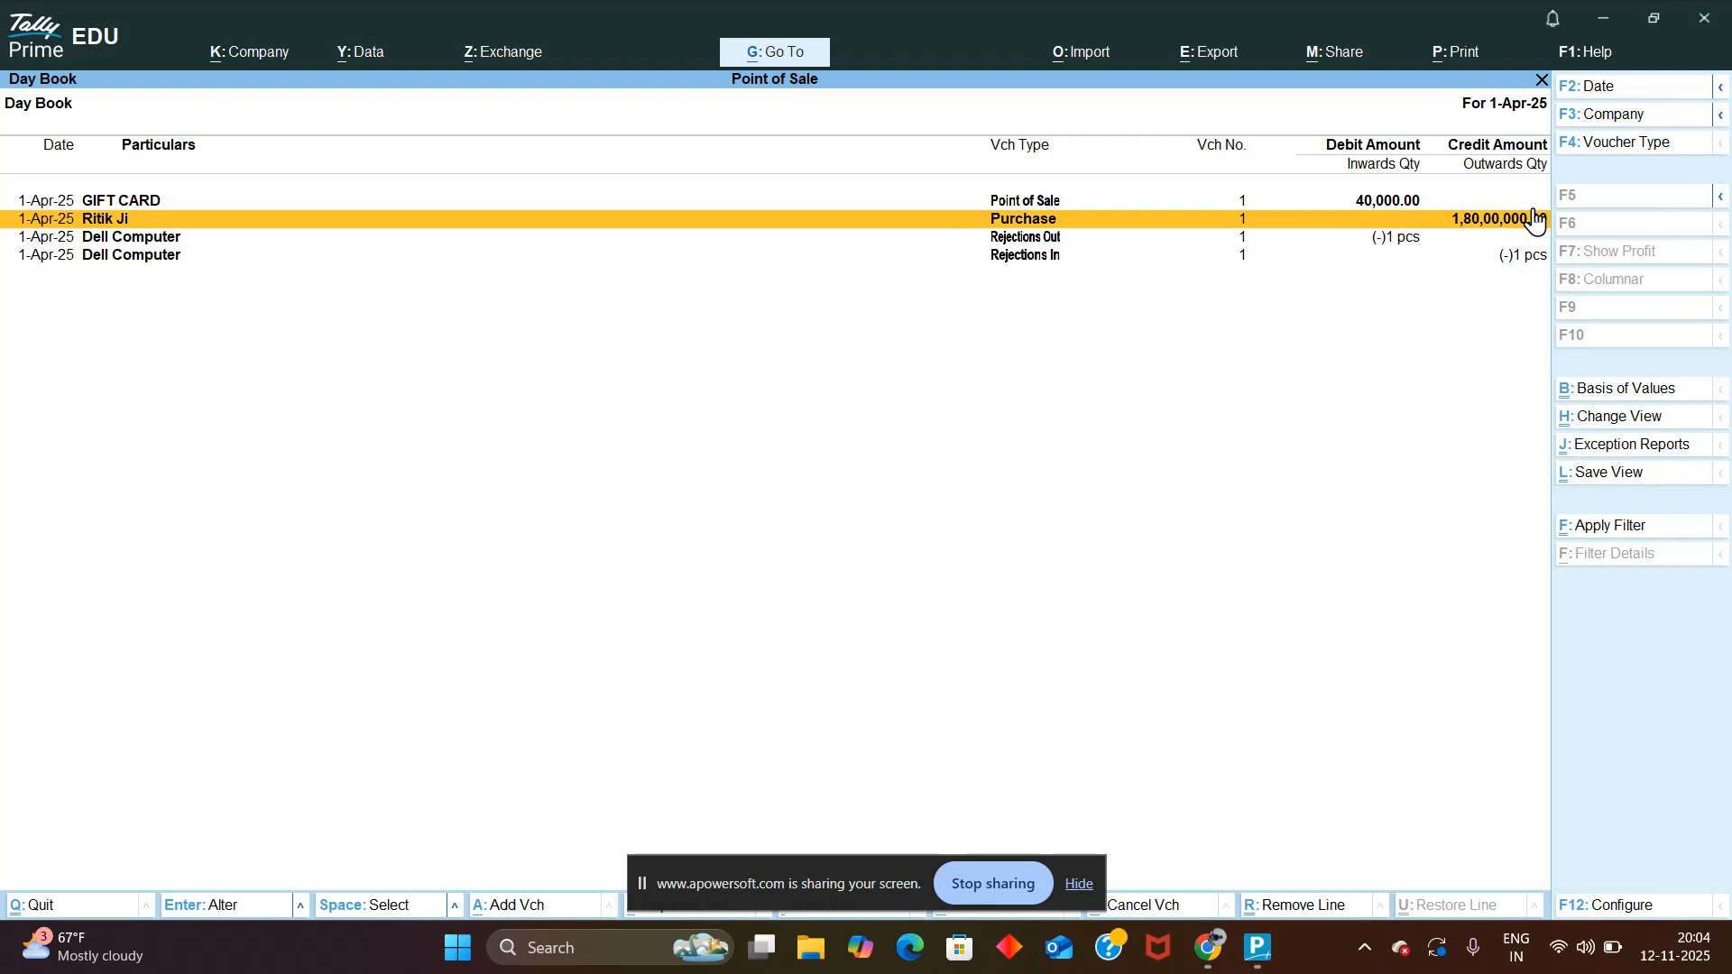
pyautogui.press('Return')
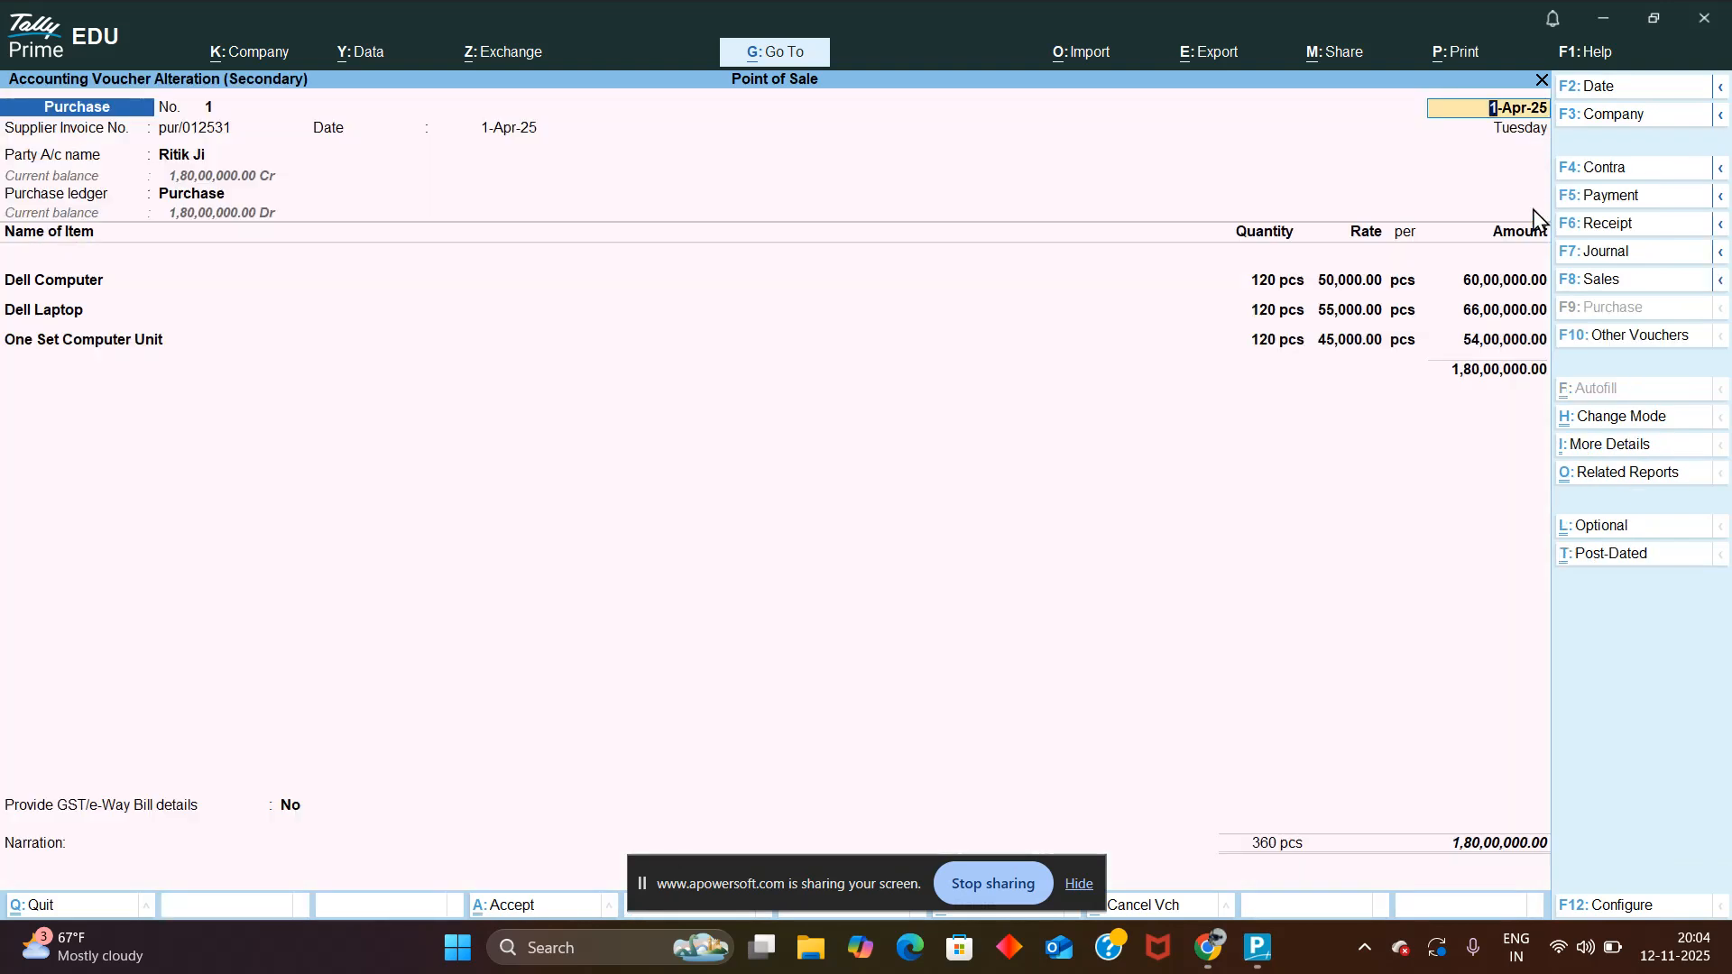
pyautogui.click(1366, 287)
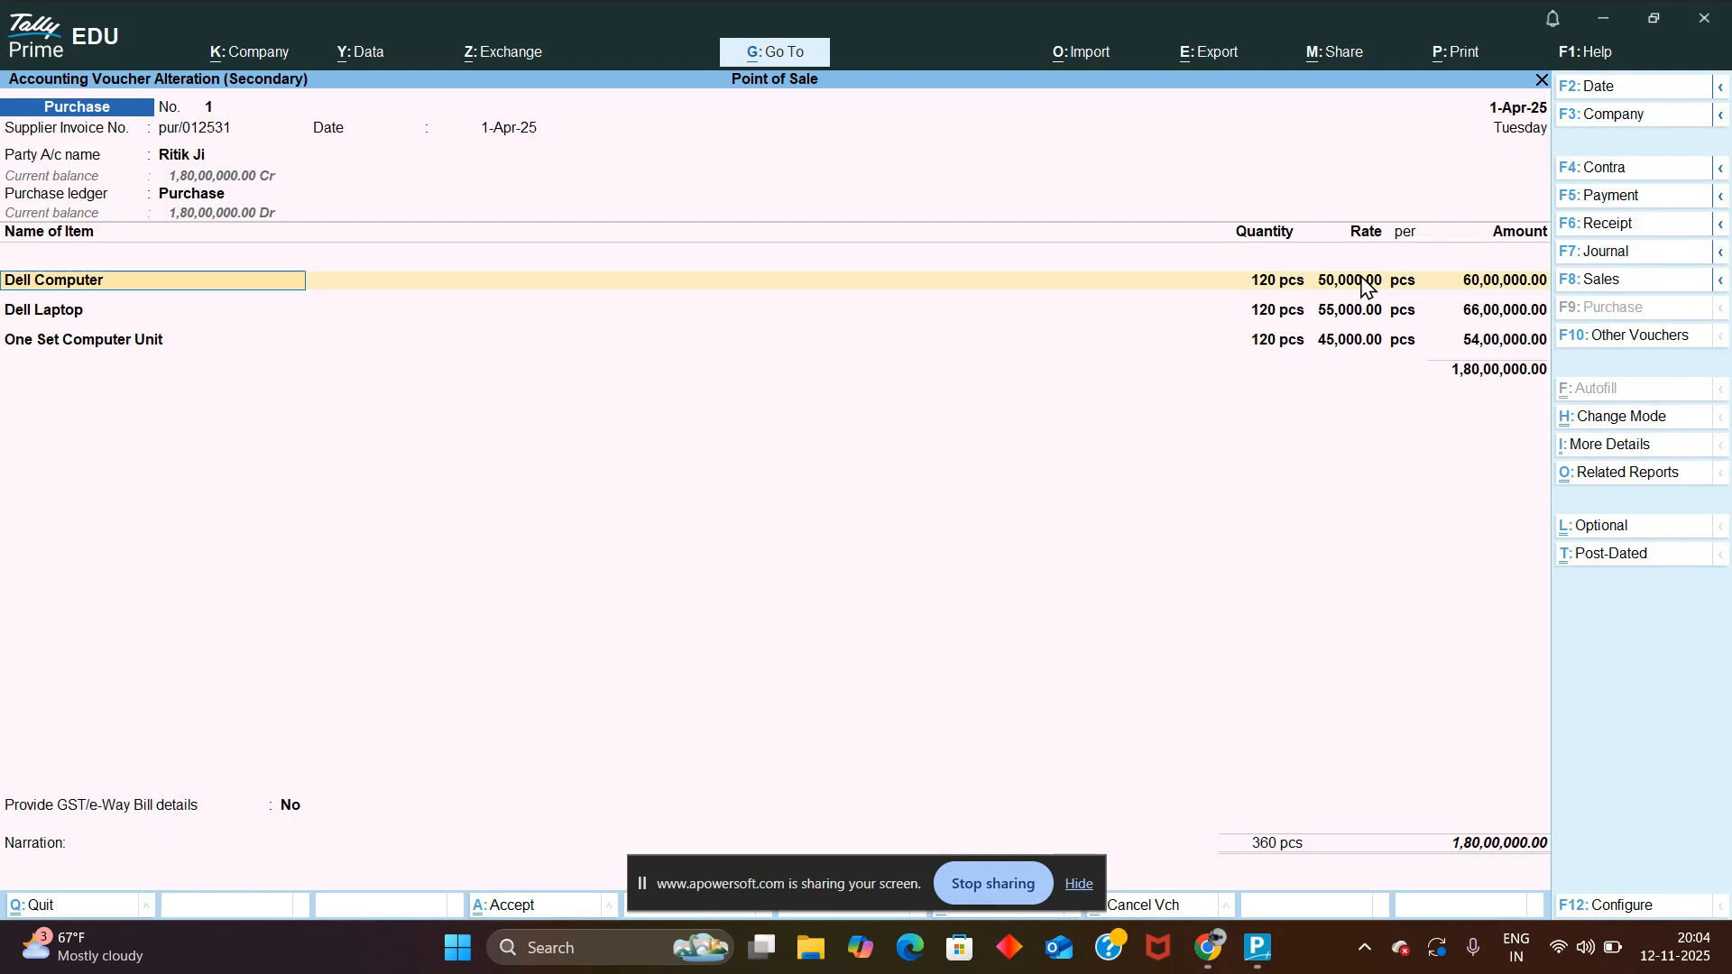
pyautogui.press('Return')
pyautogui.press('Return')
pyautogui.press('Return')
pyautogui.write('12000')
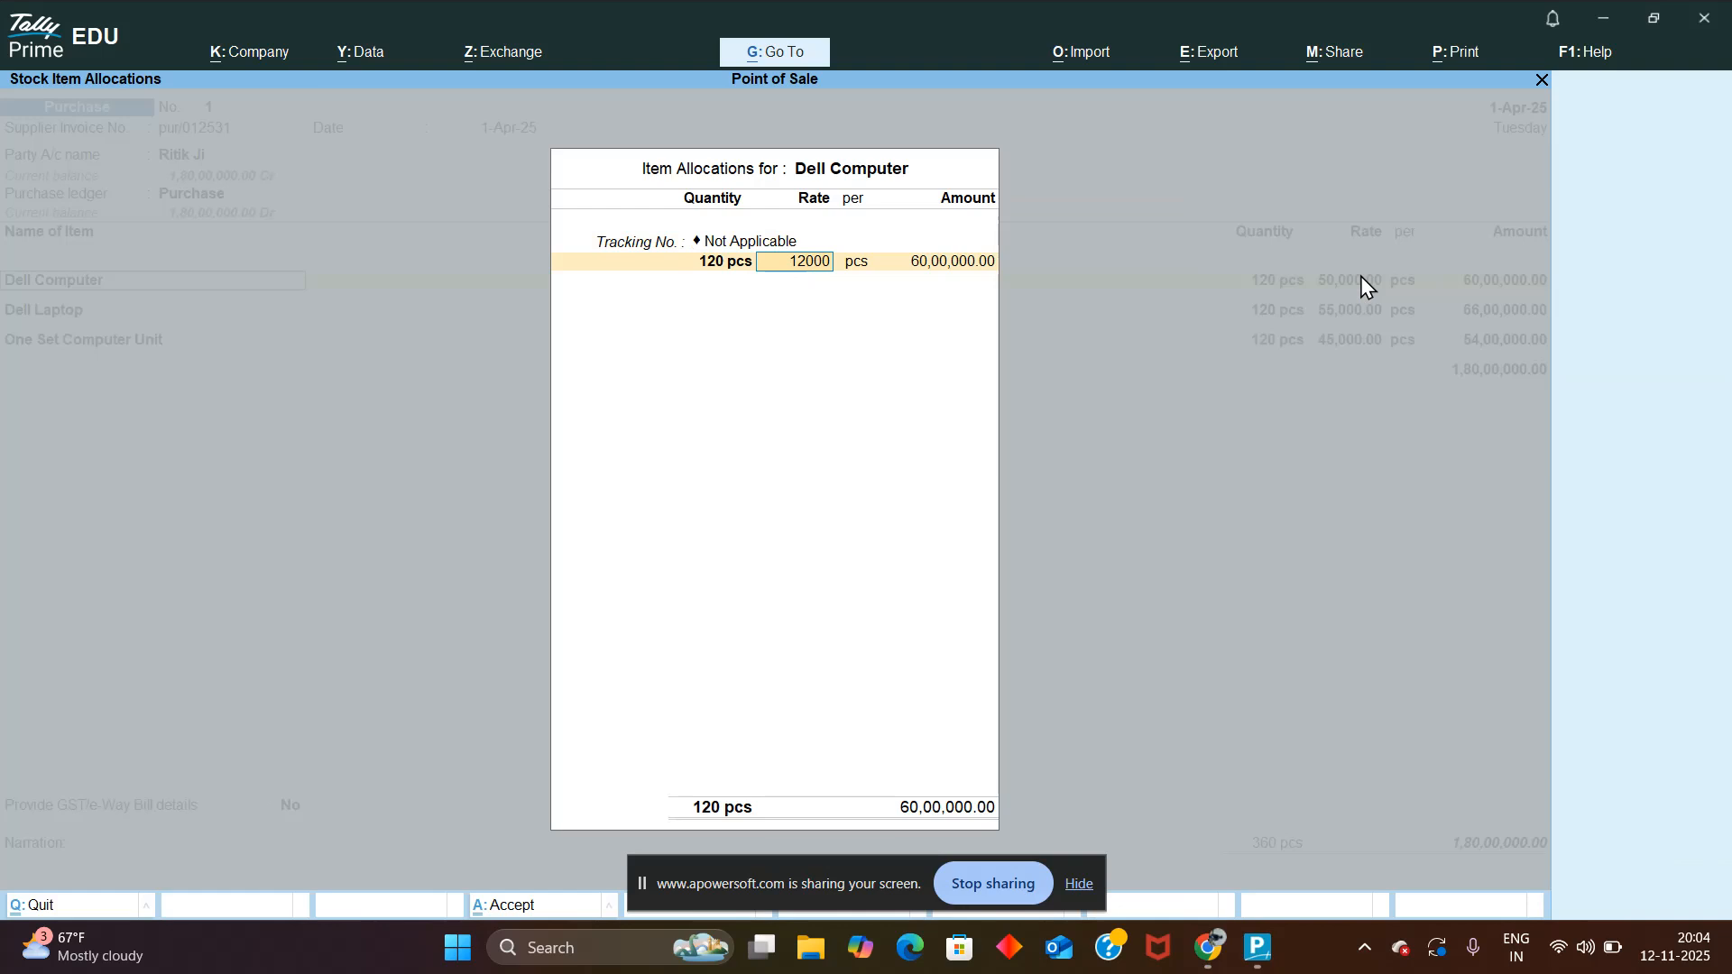
pyautogui.press('BackSpace')
pyautogui.press('BackSpace')
pyautogui.press('BackSpace')
pyautogui.press('BackSpace')
pyautogui.write('0000')
pyautogui.press('Return')
pyautogui.press('Return')
pyautogui.press('Return')
pyautogui.press('Return')
pyautogui.press('Return')
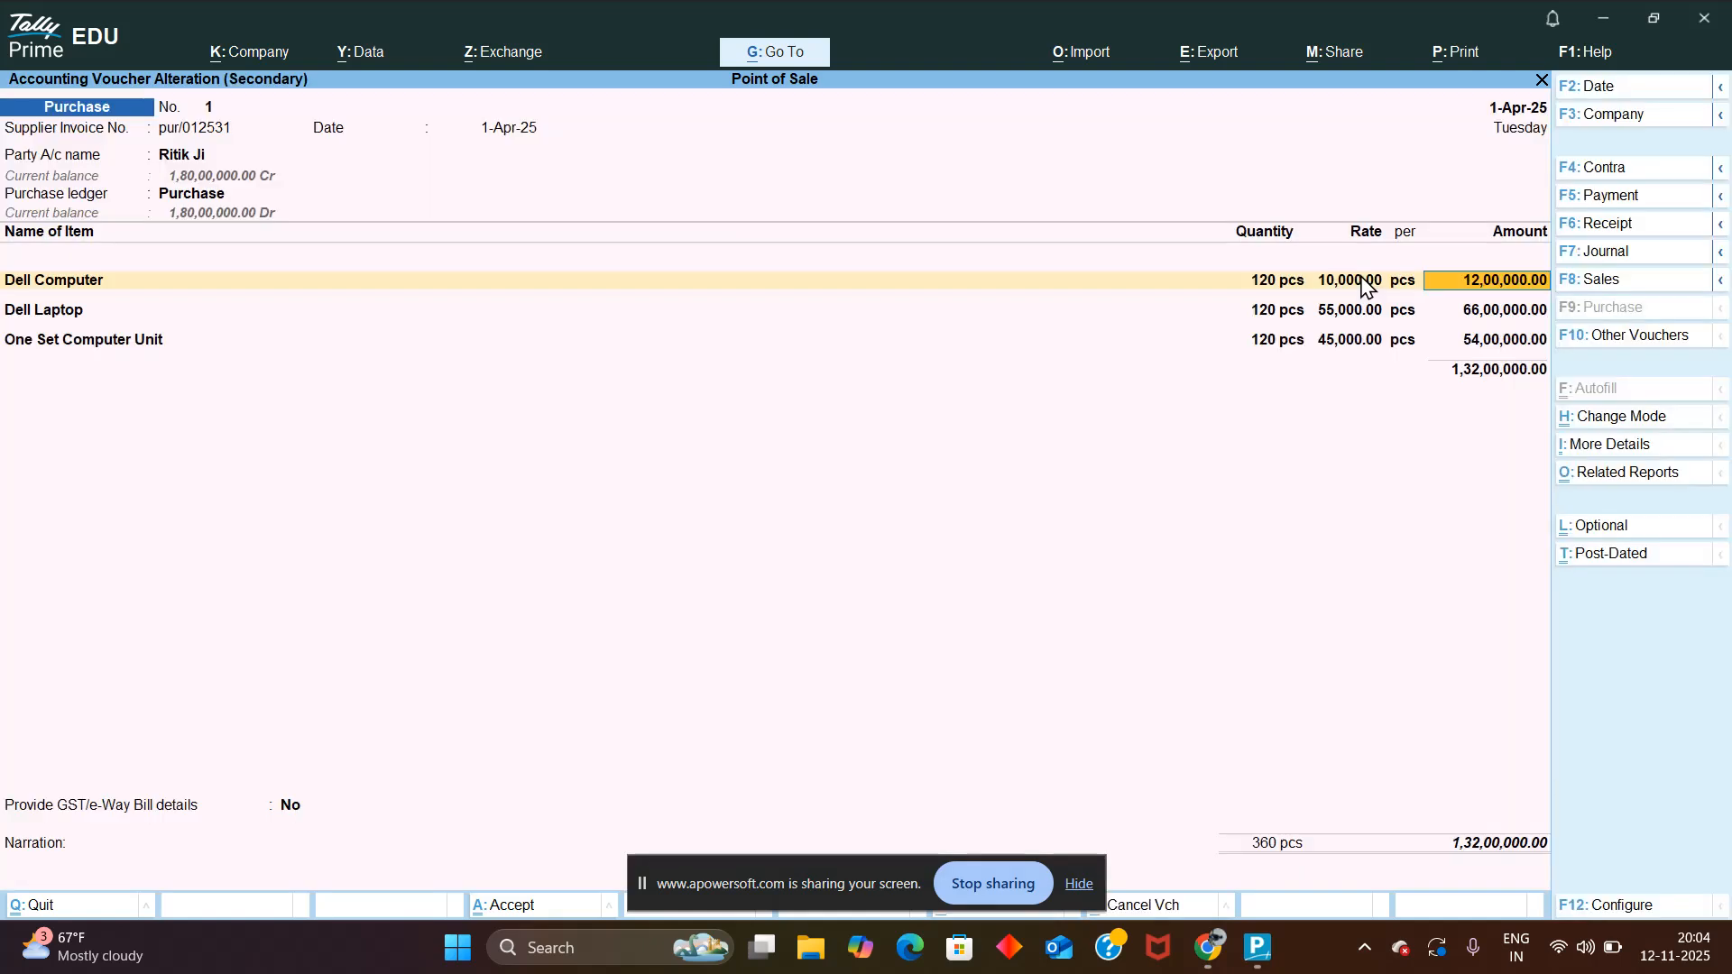
# Step: Set the Dell Laptop rate in the Purchase voucher to 12,000 per pcs
pyautogui.press('Return')
pyautogui.press('Return')
pyautogui.write('12000')
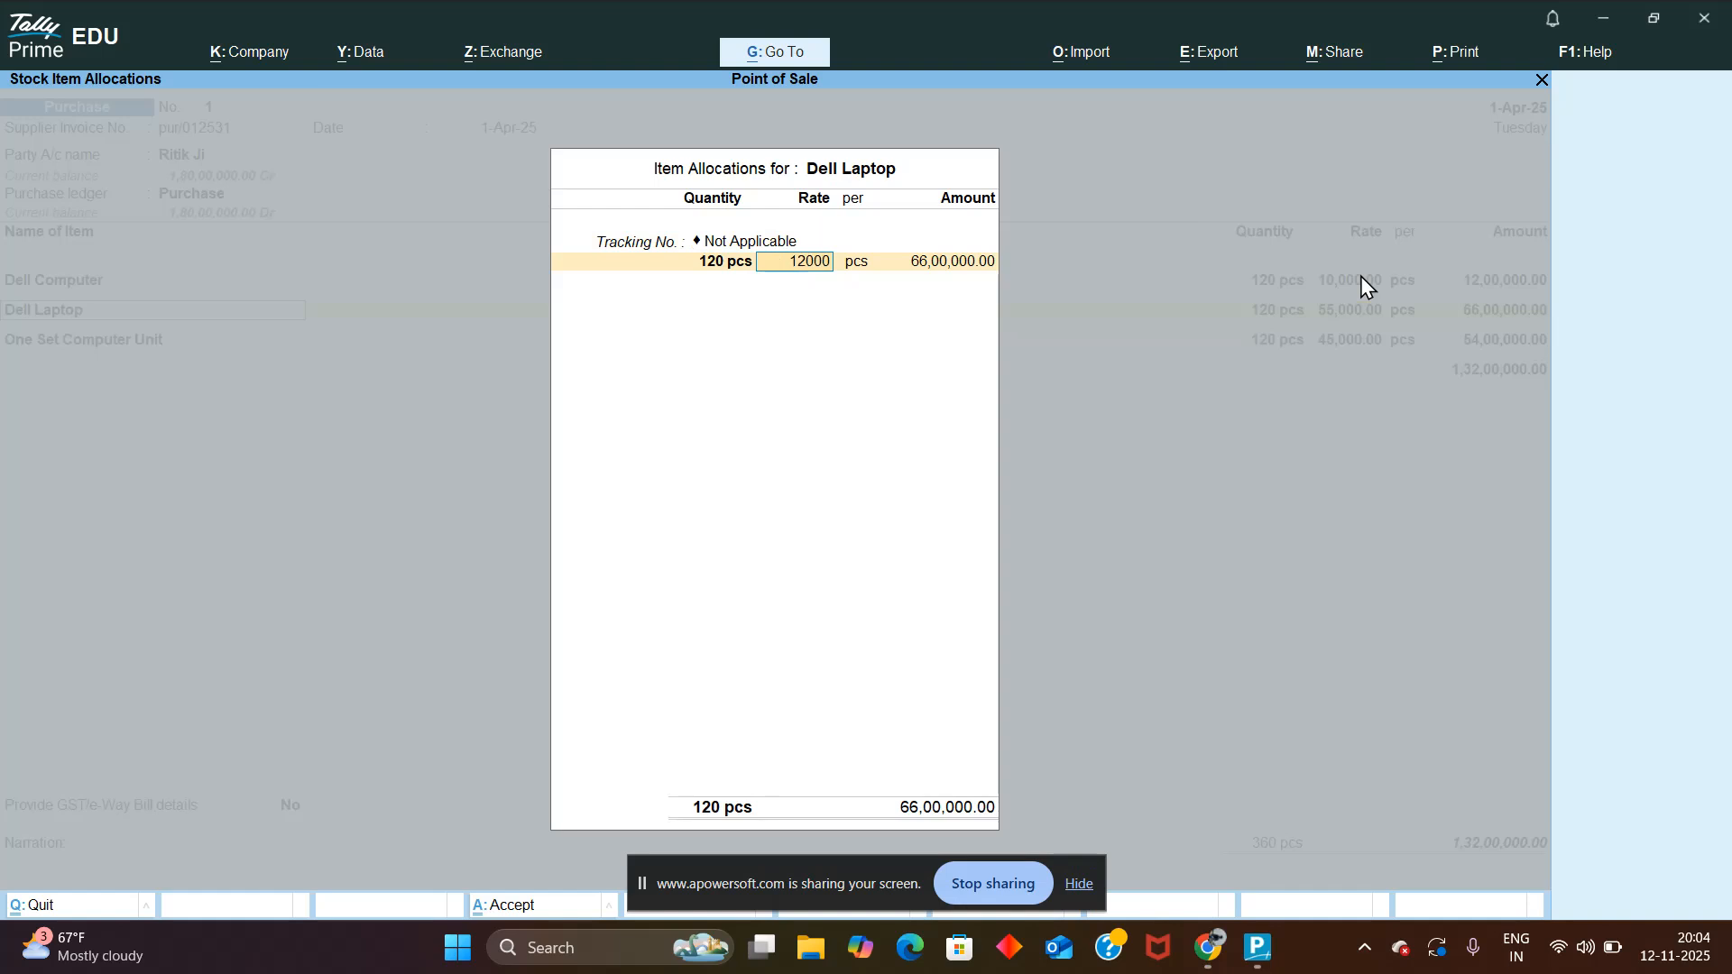
pyautogui.press('Return')
pyautogui.press('Return')
pyautogui.press('Return')
pyautogui.press('Return')
pyautogui.press('Return')
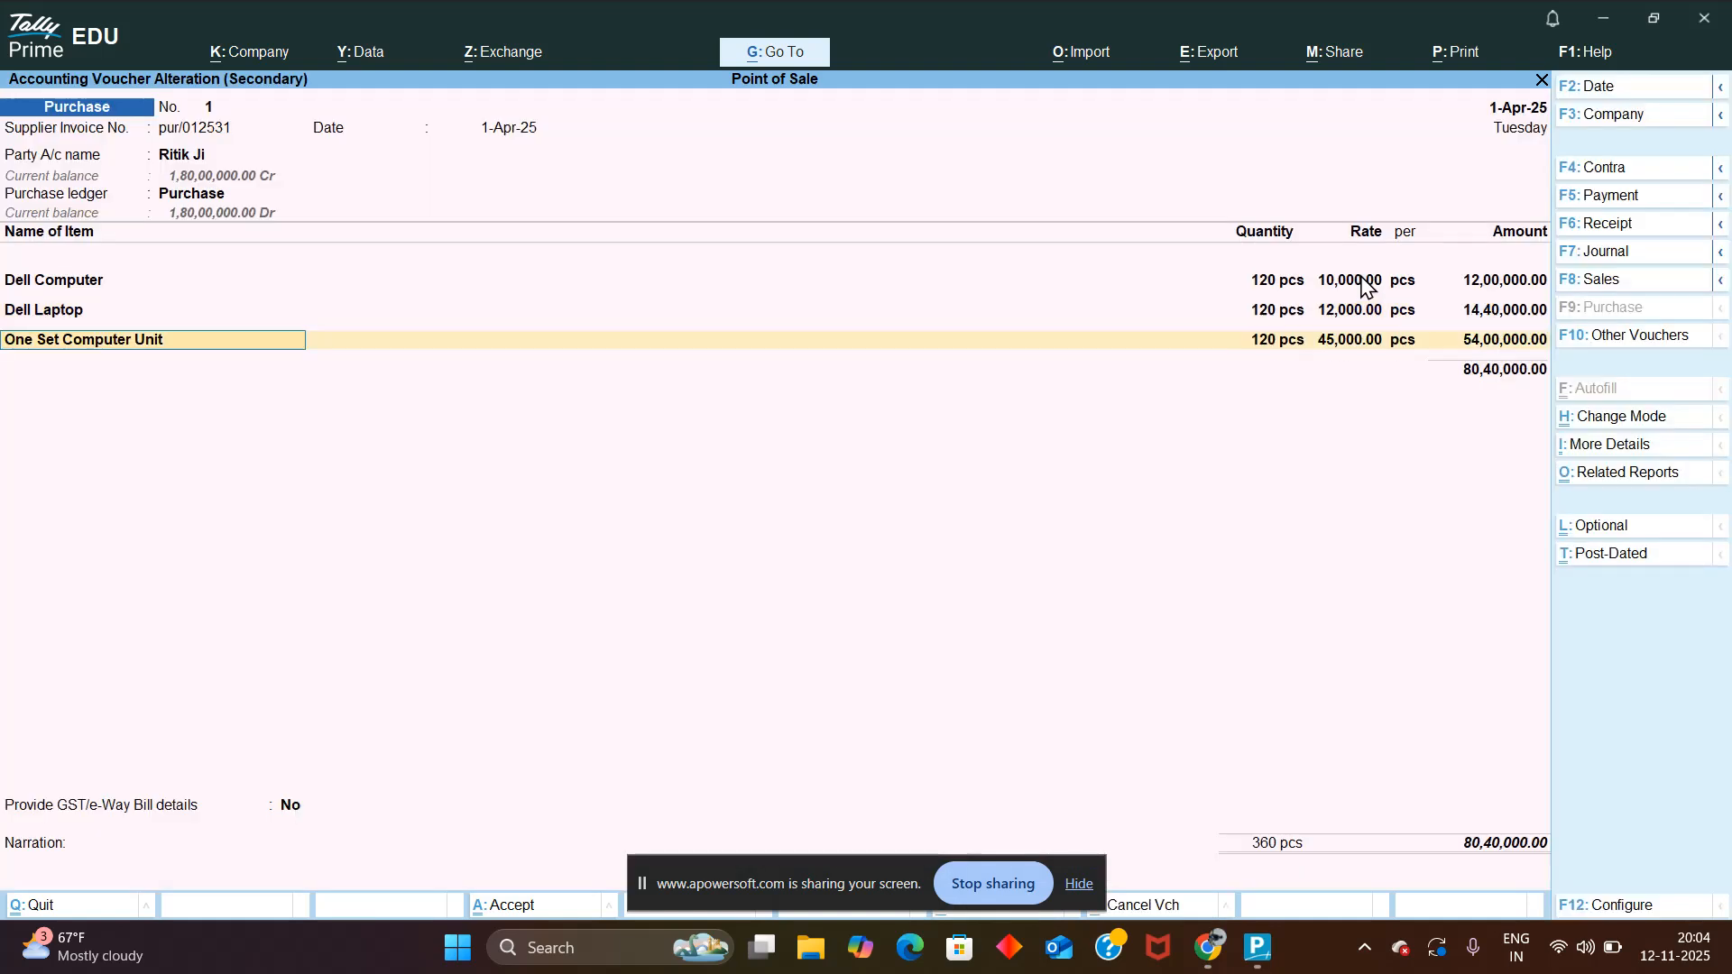
# Step: Set the One Set Computer Unit rate in the Purchase voucher to 13,000 per pcs
pyautogui.press('Return')
pyautogui.press('Return')
pyautogui.write('13000')
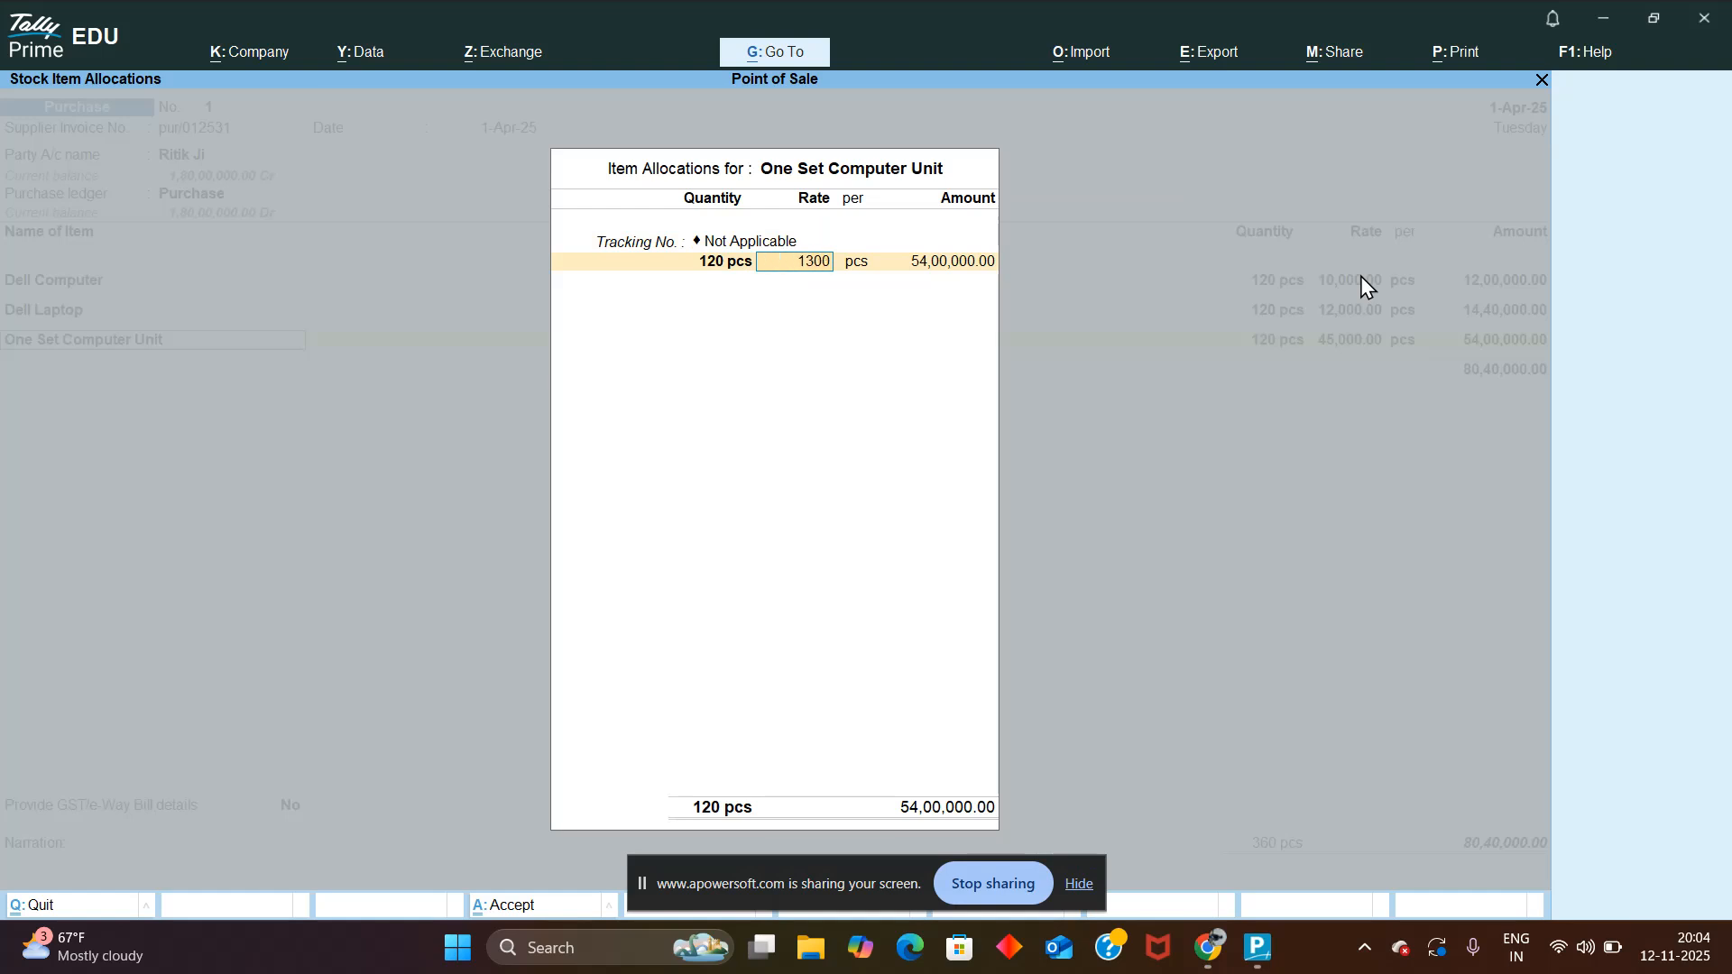
pyautogui.press('Return')
pyautogui.press('Return')
pyautogui.press('Return')
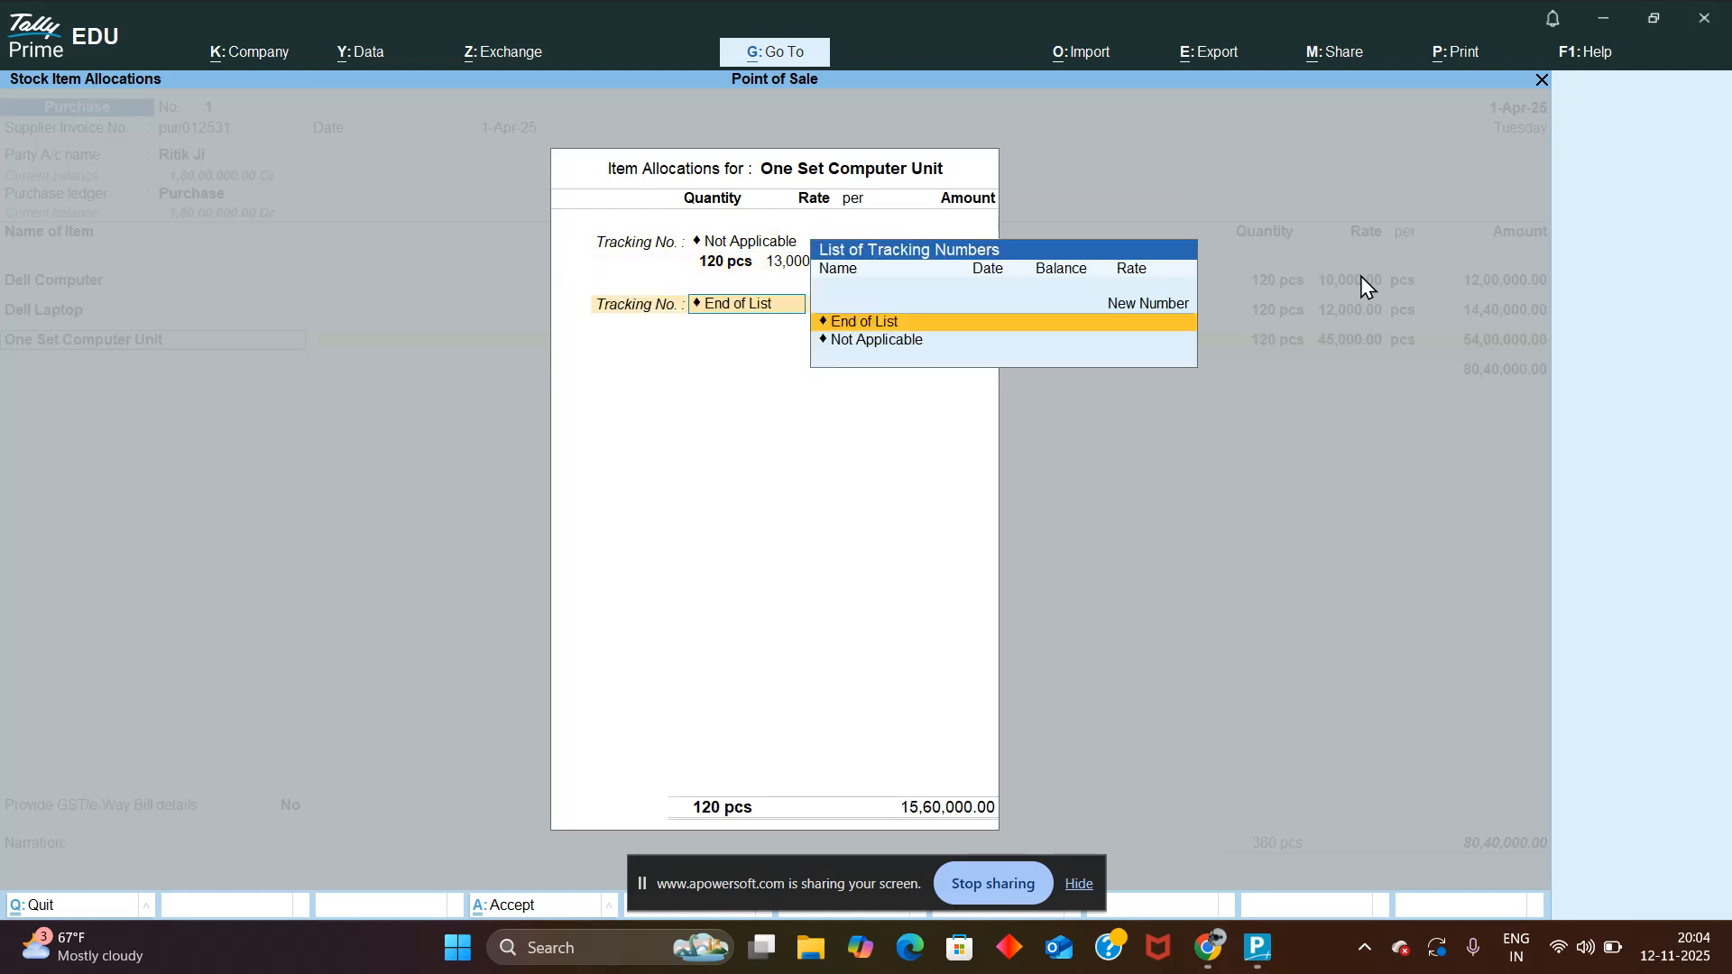
pyautogui.press('Return')
pyautogui.press('Return')
# Step: End the Purchase voucher's item list and keep Provide GST/e-Way Bill details at No, proceeding to the narration
pyautogui.press('Return')
pyautogui.press('Return')
pyautogui.press('Return')
pyautogui.press('Return')
pyautogui.press('Return')
pyautogui.press('Return')
pyautogui.press('Return')
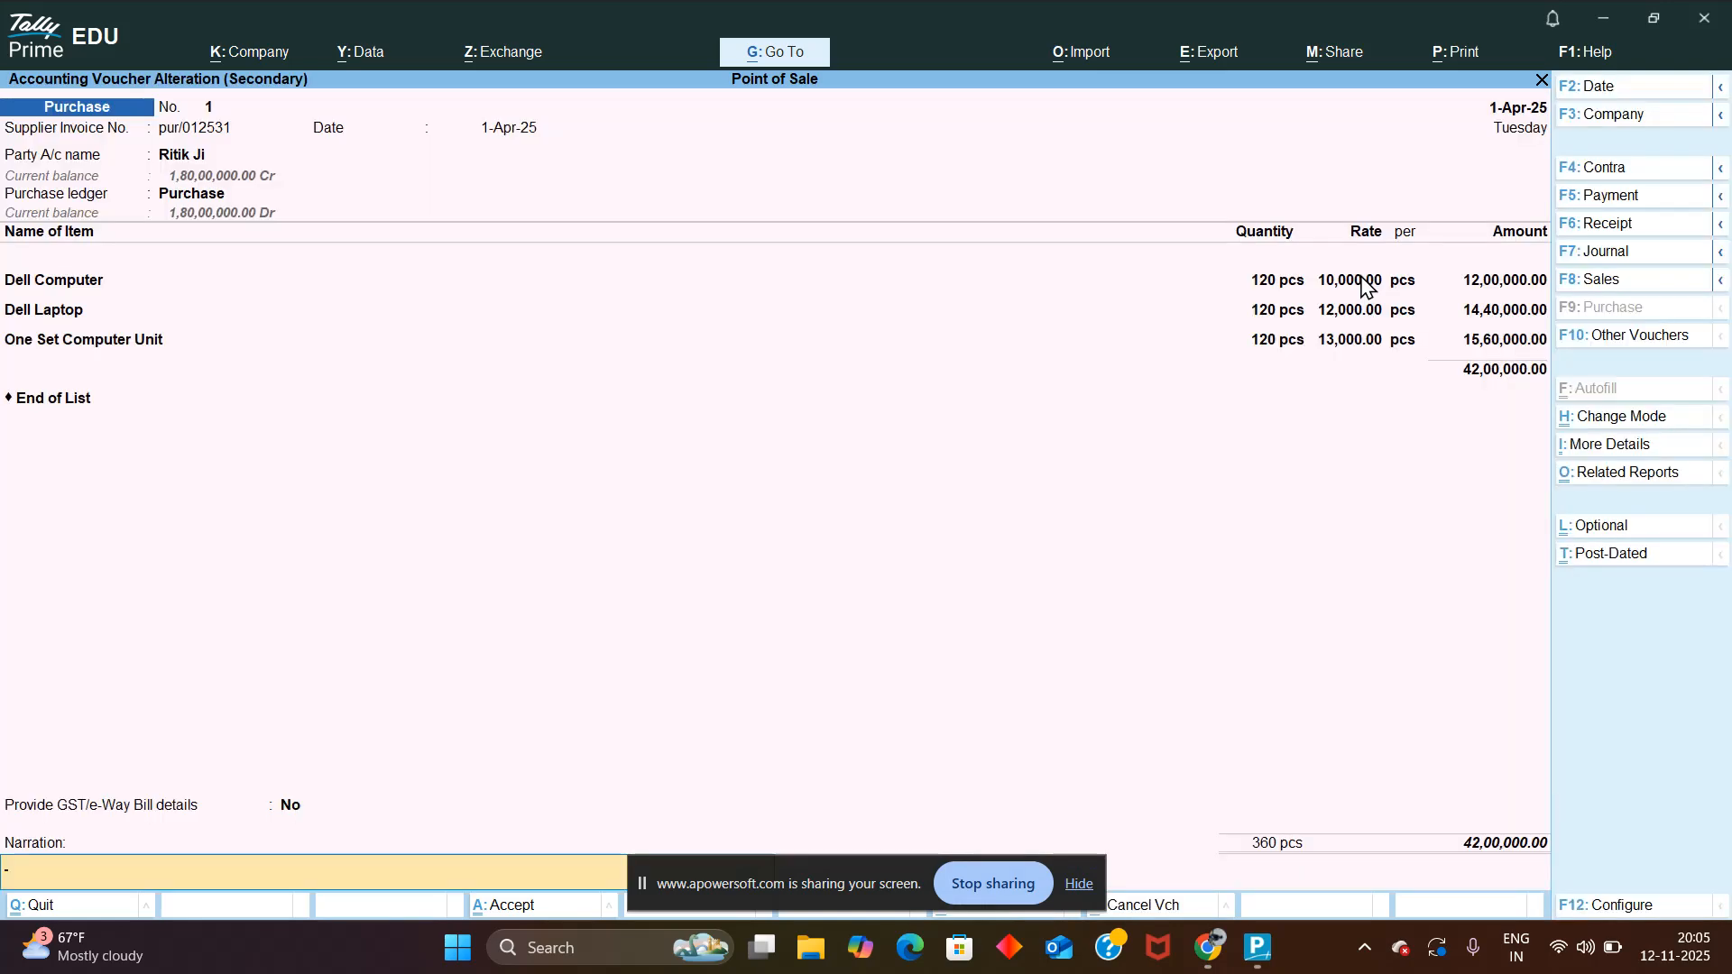
# Step: Accept the altered Purchase voucher with its corrected item rates, leaving the narration empty
pyautogui.press('Return')
pyautogui.press('Return')
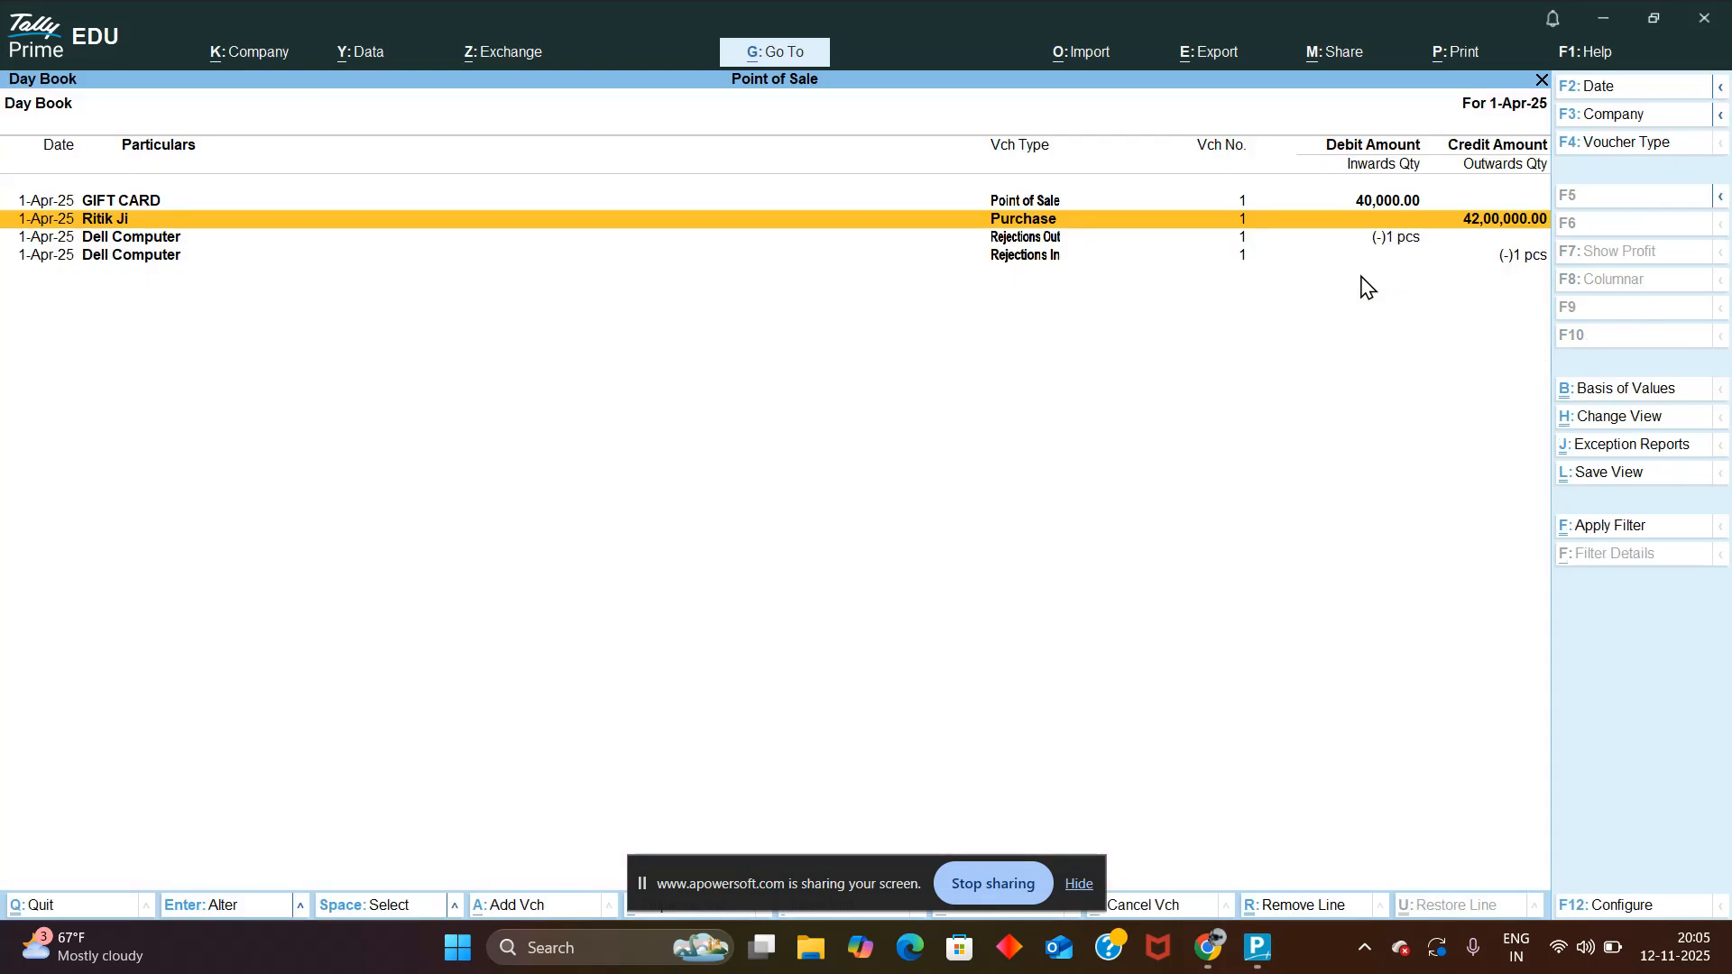
# Step: Check the item rates in the Point of Sale and Purchase vouchers from the Day Book, and return to the Gateway of Tally
pyautogui.press('Up')
pyautogui.press('Return')
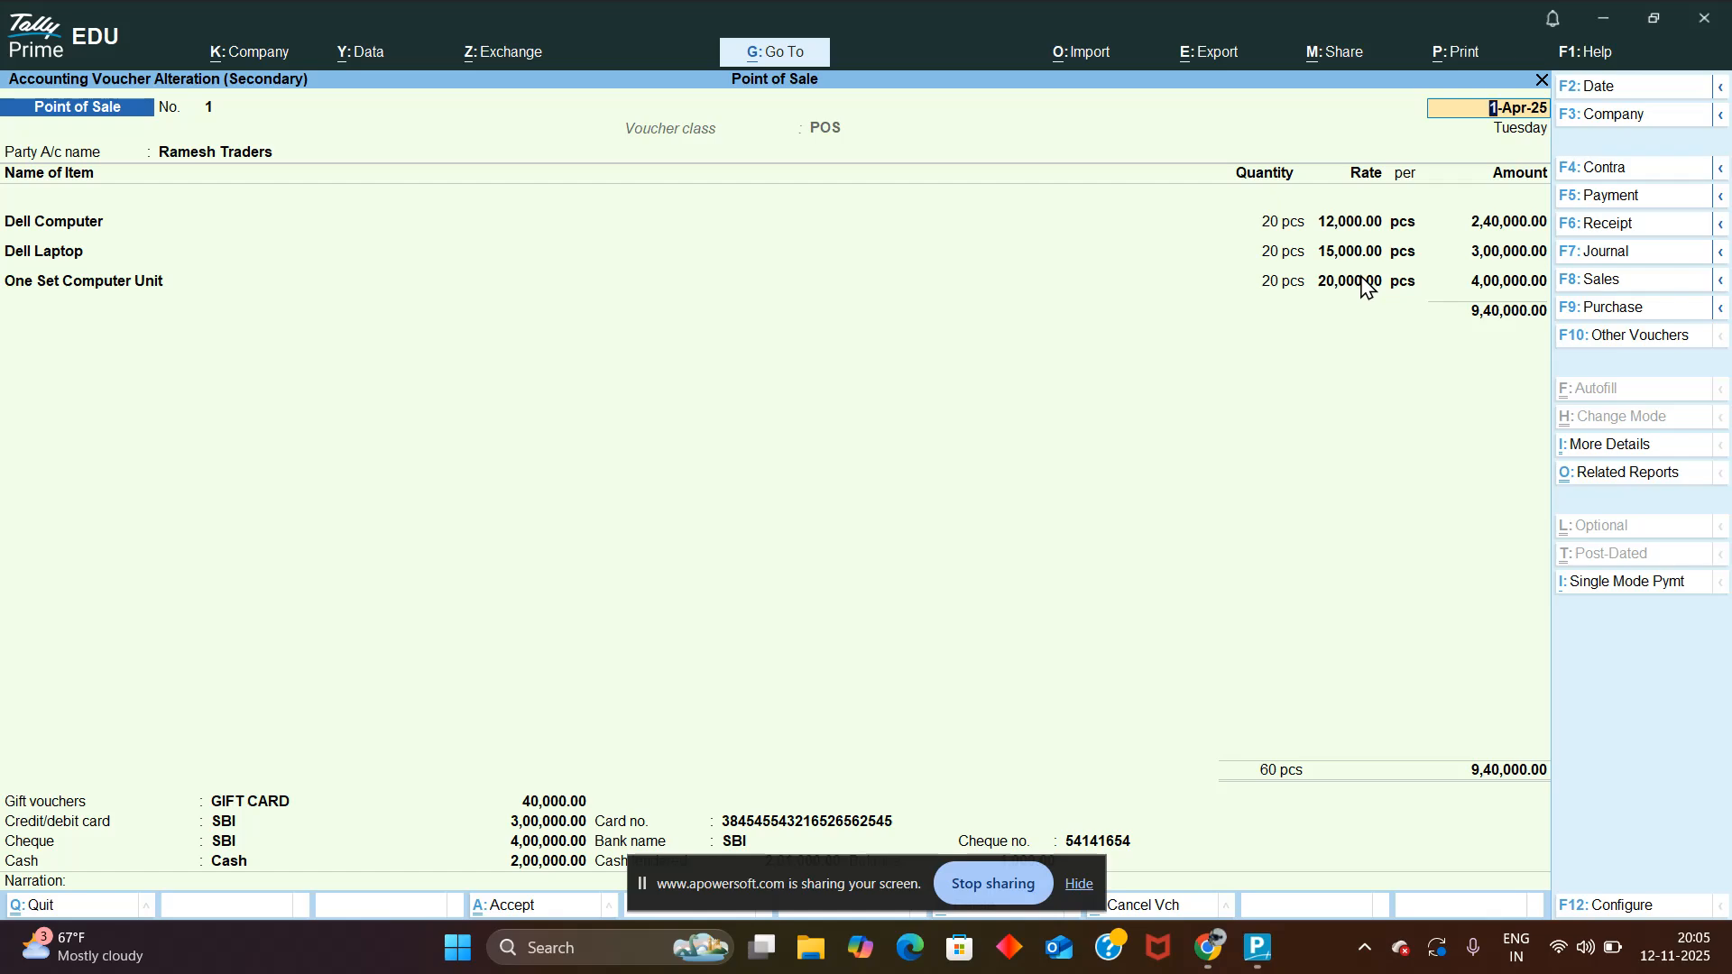
pyautogui.hotkey('ctrl', 'a')
pyautogui.press('Down')
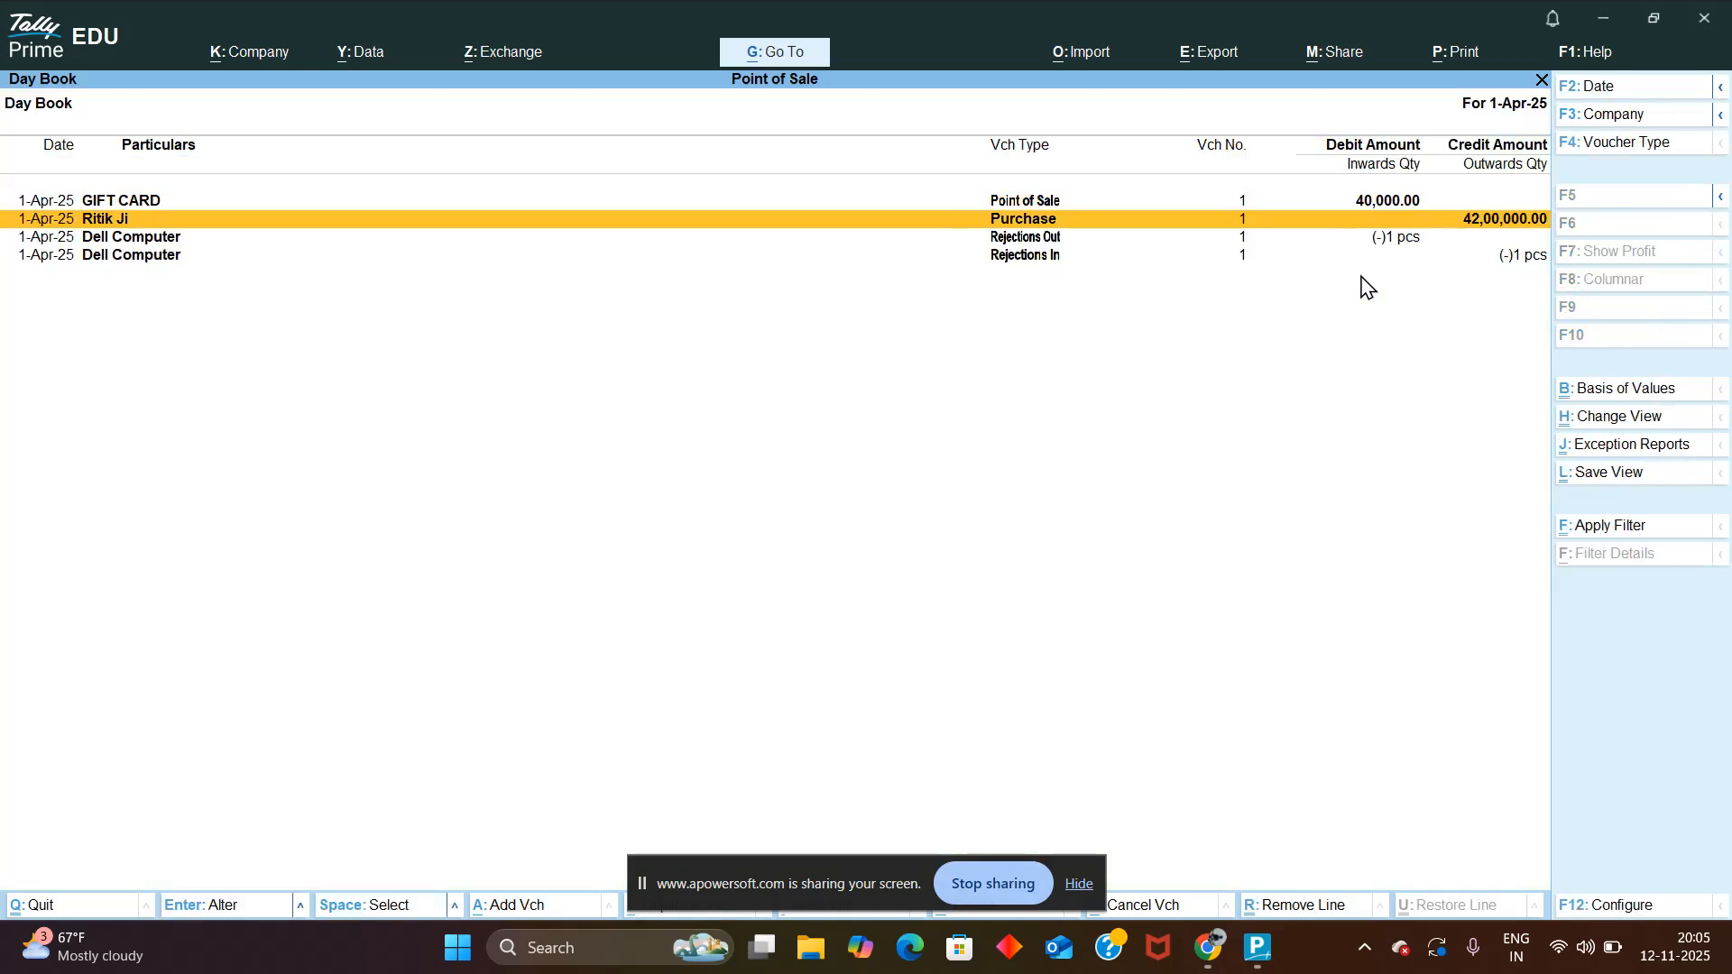
pyautogui.press('Return')
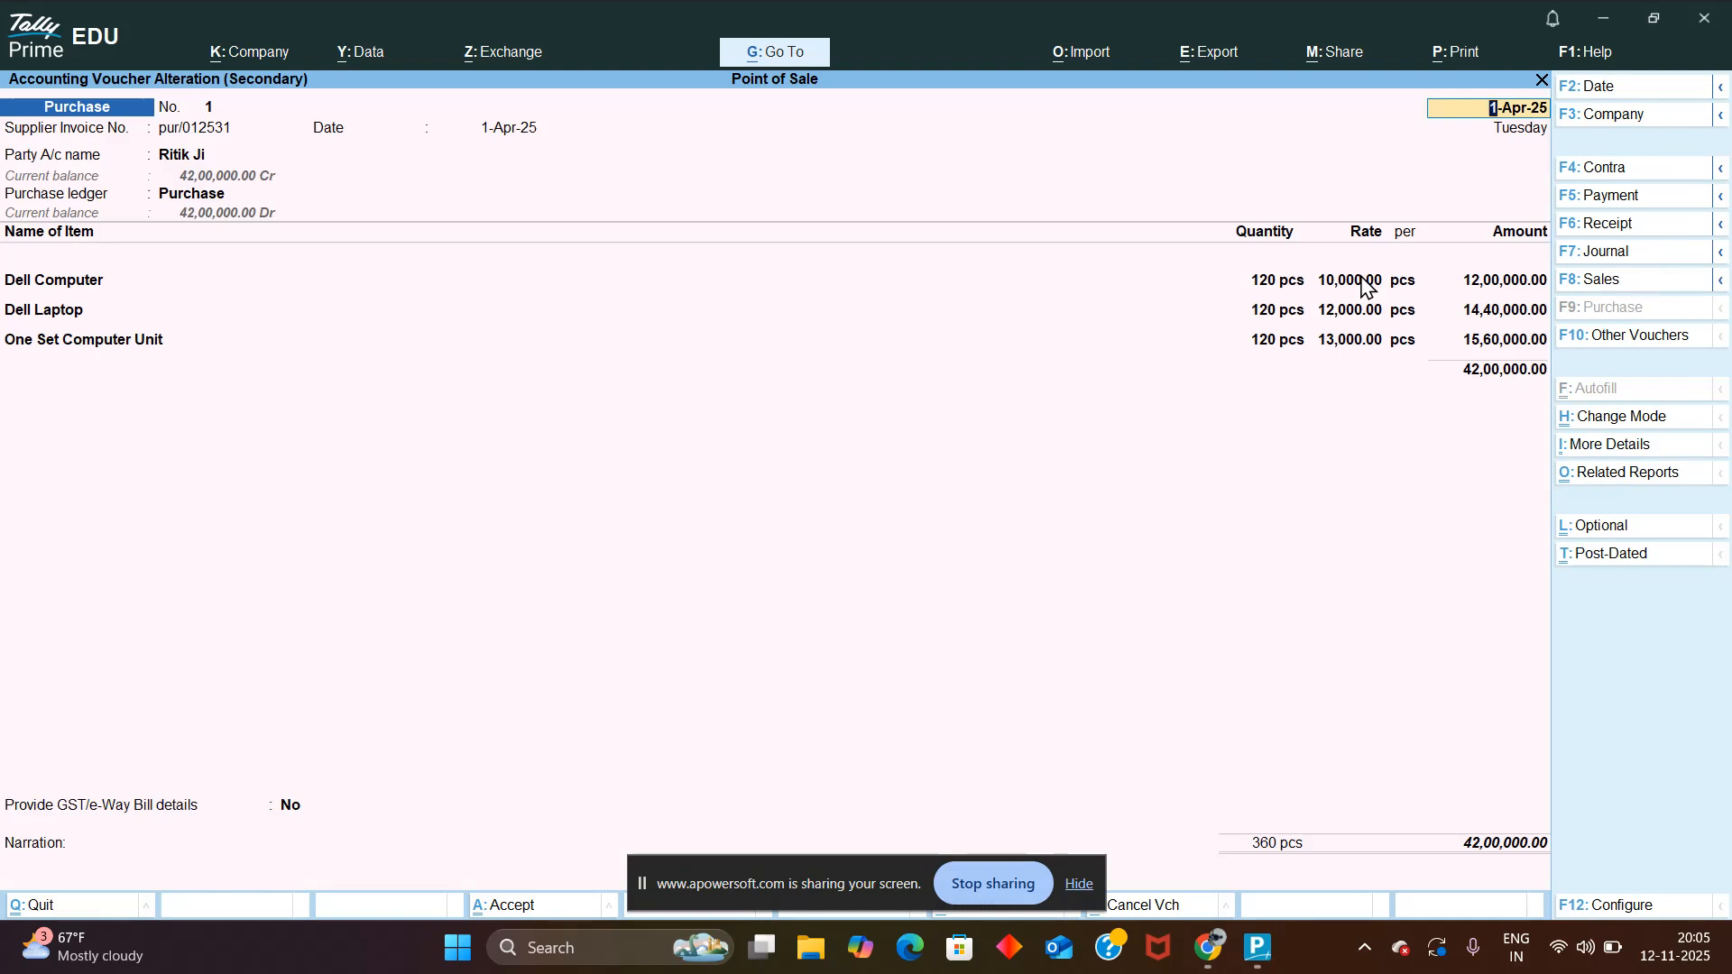
pyautogui.hotkey('ctrl', 'q')
pyautogui.hotkey('ctrl', 'q')
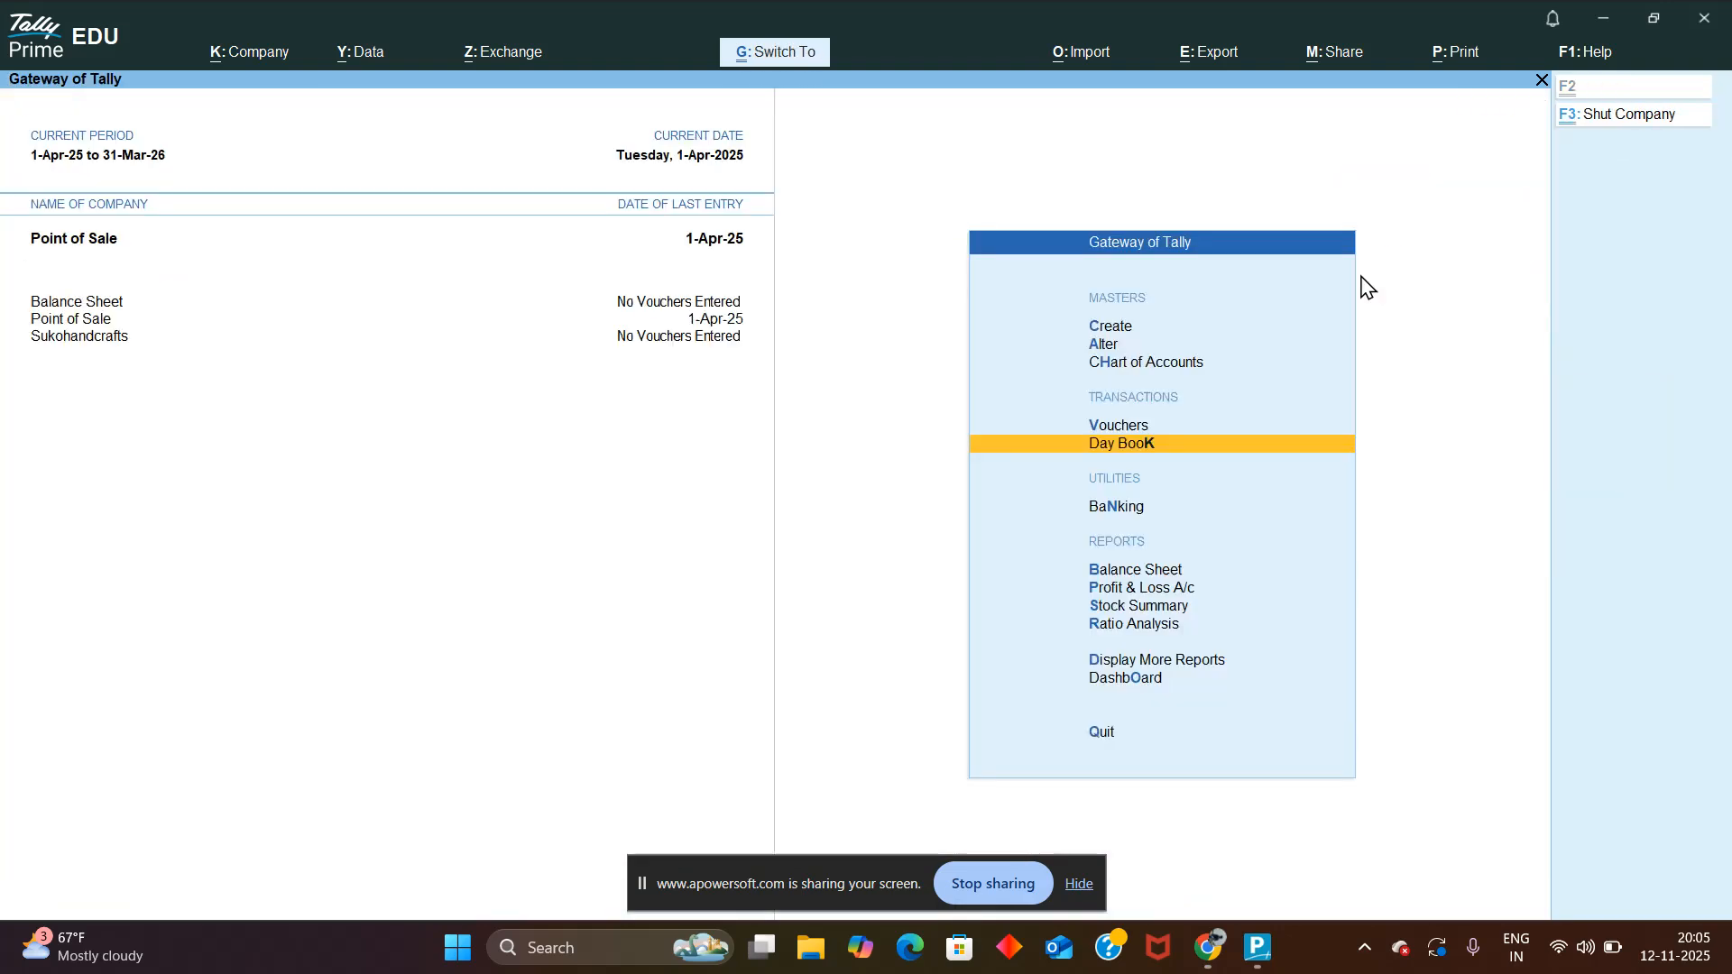
# Step: Examine the closing quantity, rate and value of each computer item in the Stock Summary, and close the report
pyautogui.press('Down')
pyautogui.press('Down')
pyautogui.press('Down')
pyautogui.press('Down')
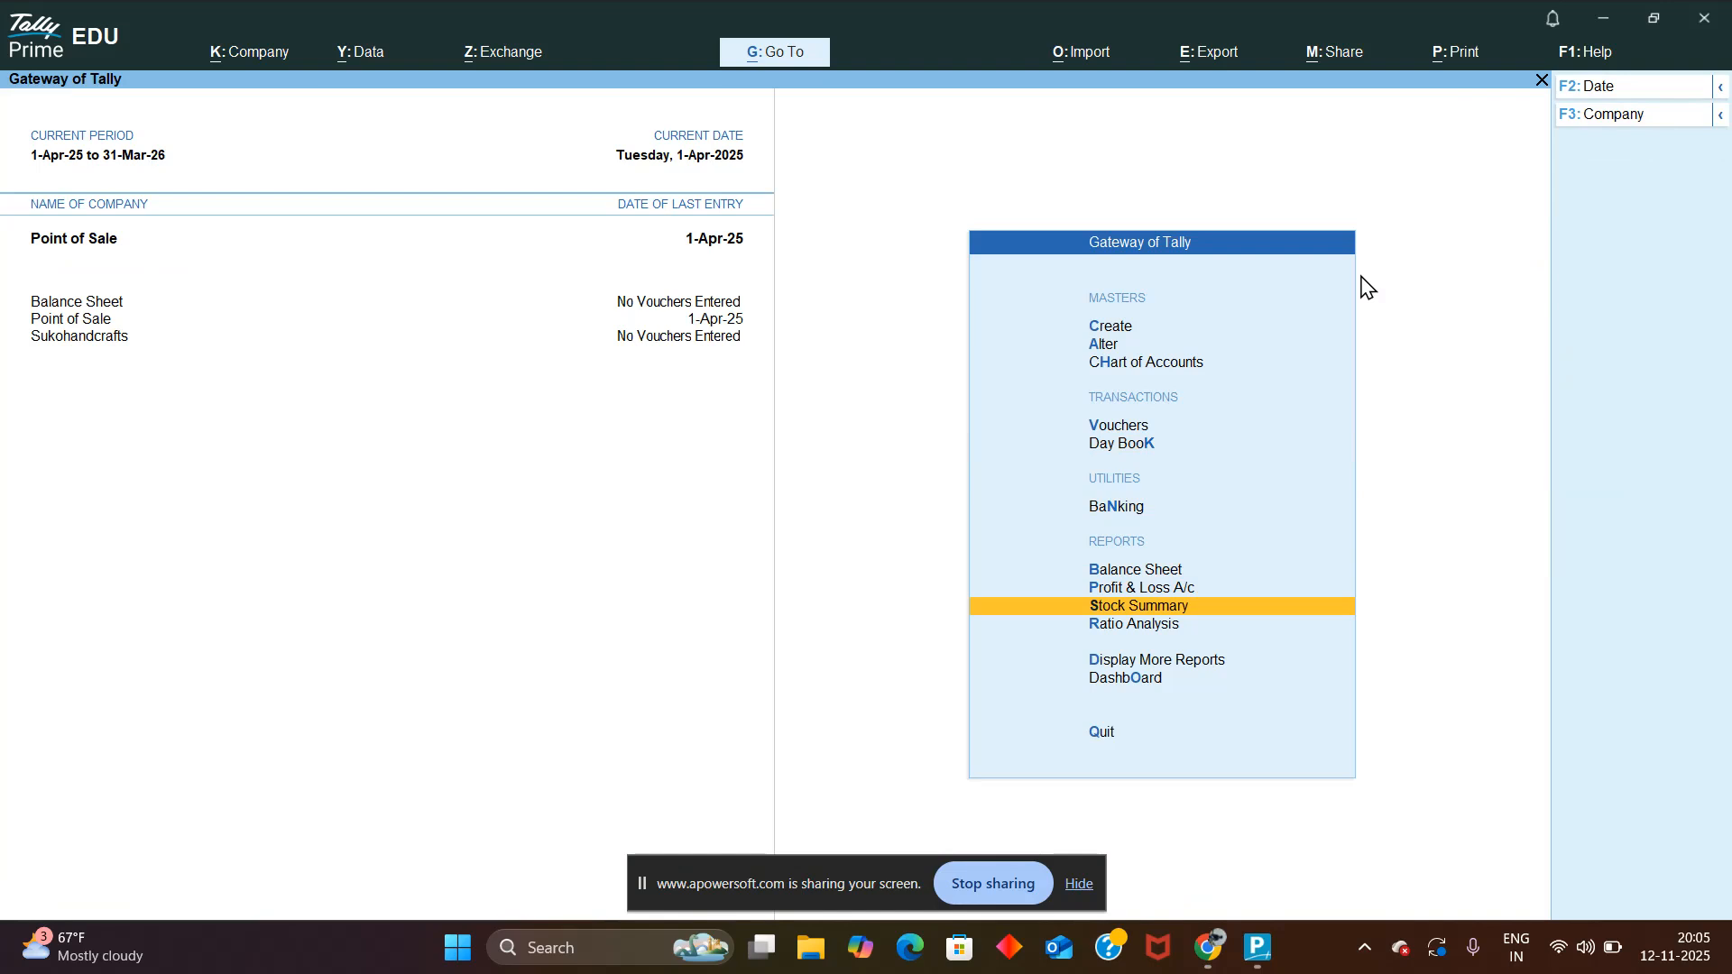
pyautogui.press('Return')
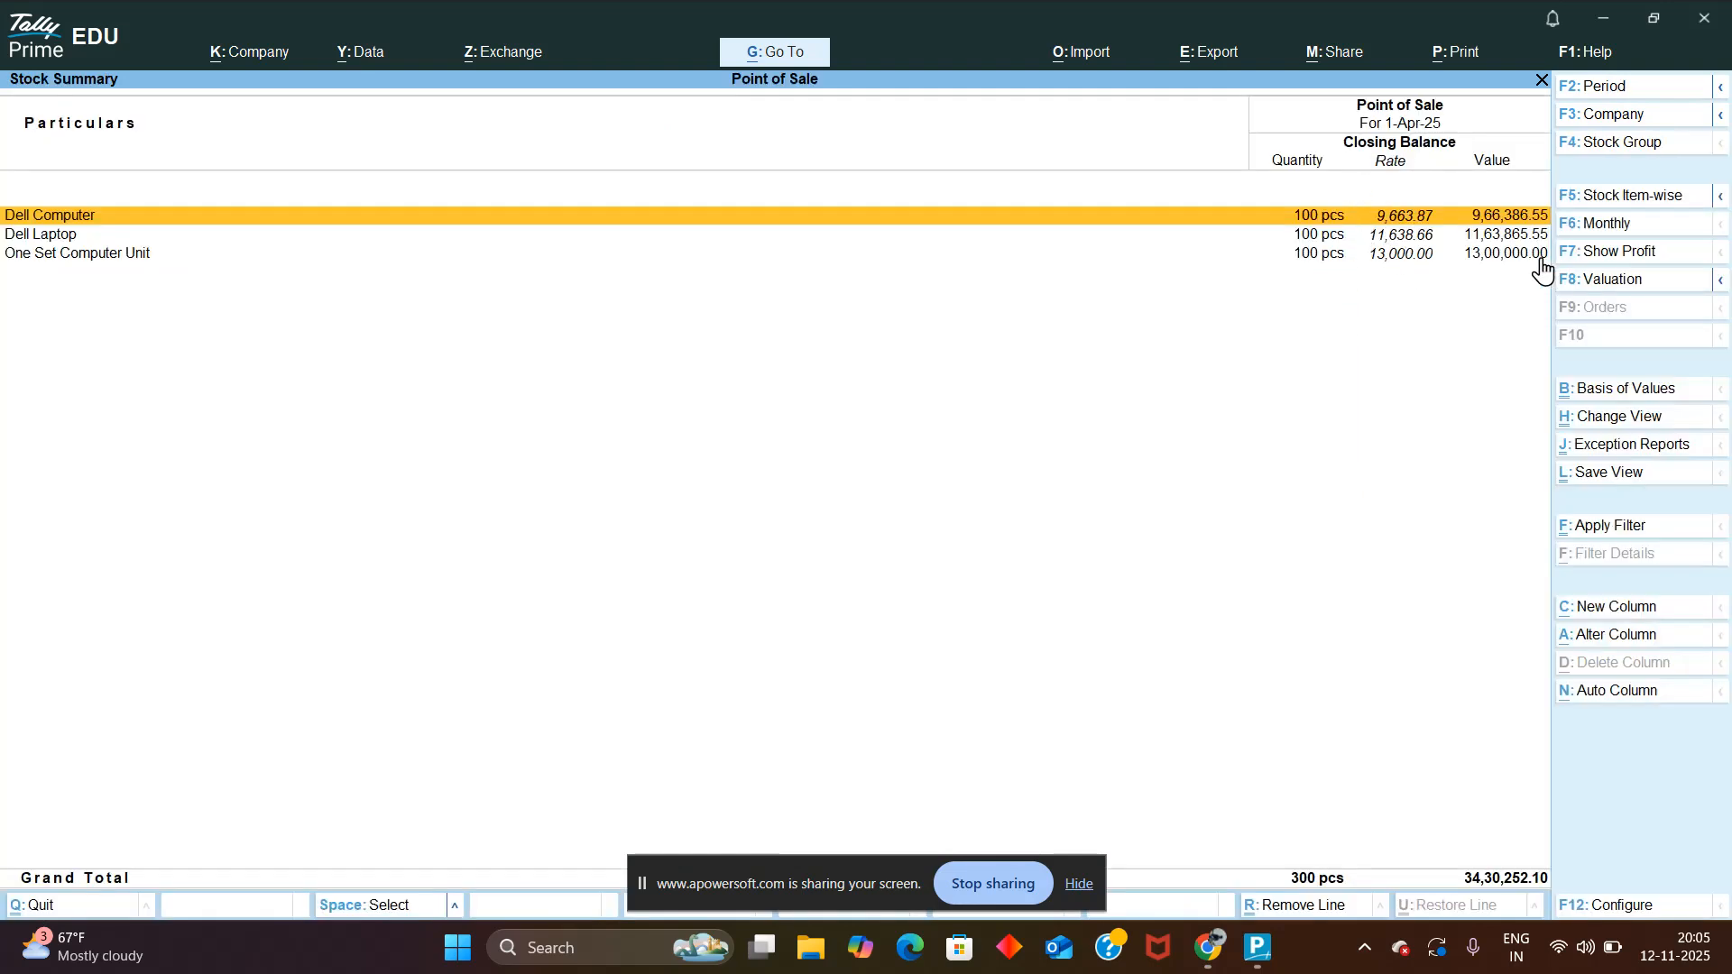
pyautogui.press('Escape')
# Step: Reopen the Day Book and check the items and rates in the Rejections Out voucher without altering it
pyautogui.press('Up')
pyautogui.press('Up')
pyautogui.press('Up')
pyautogui.press('Up')
pyautogui.press('Up')
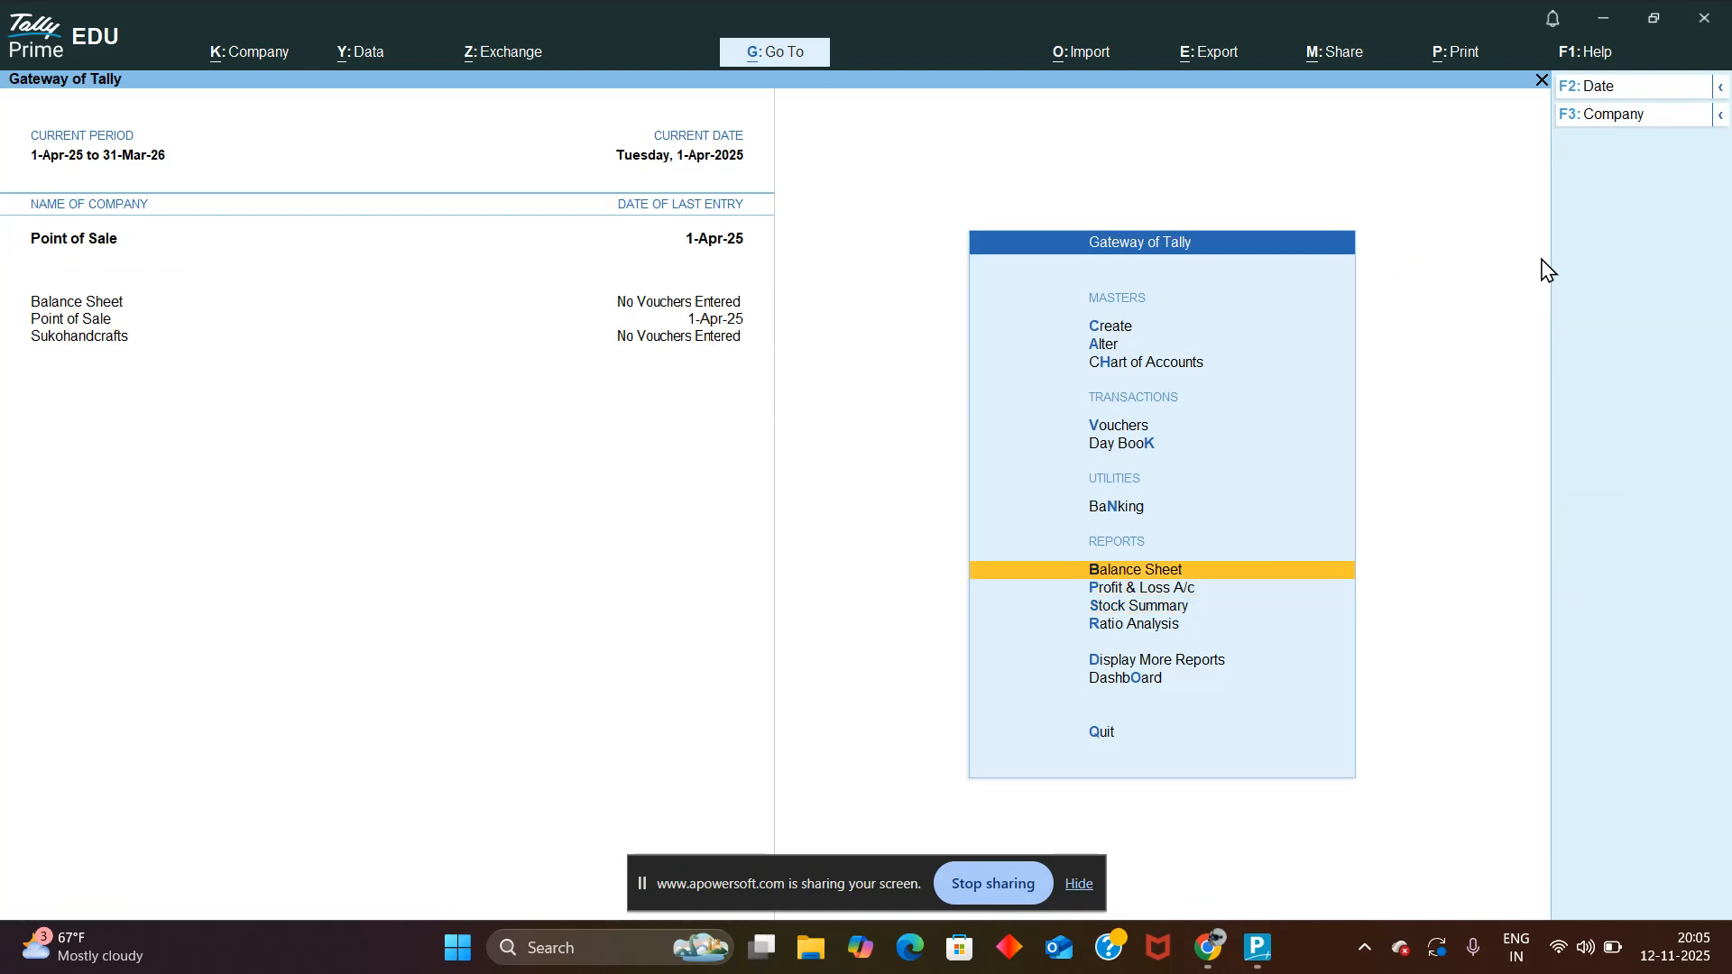
pyautogui.press('Down')
pyautogui.press('Return')
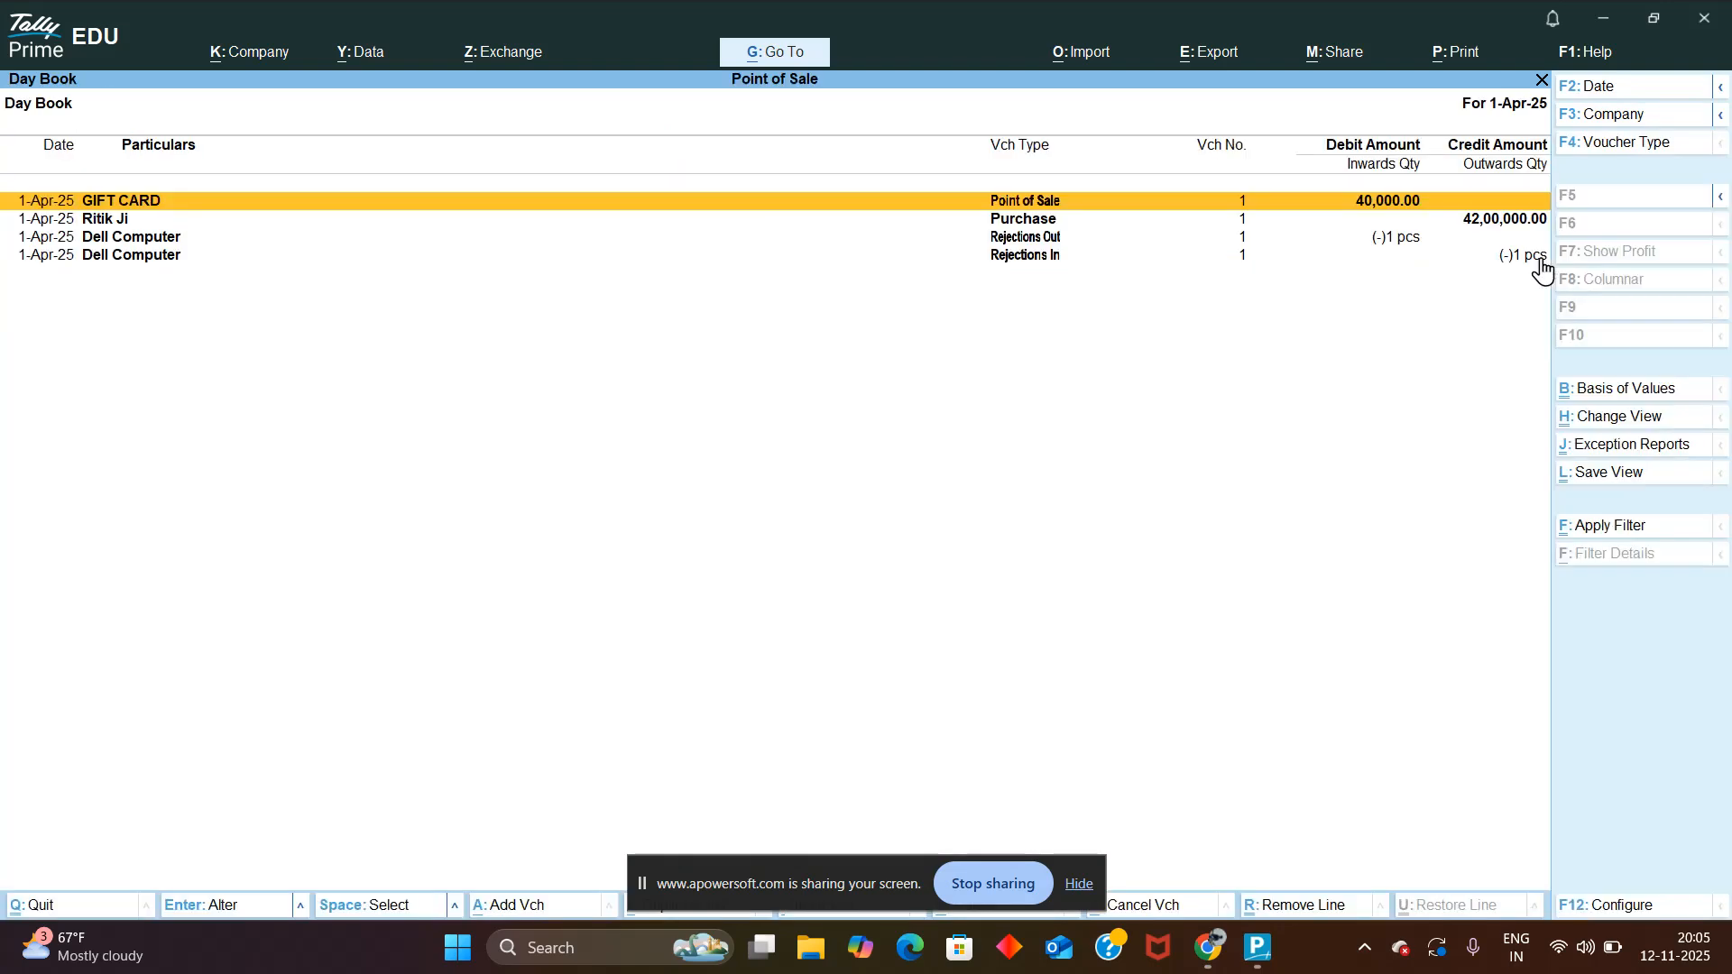
pyautogui.press('Down')
pyautogui.press('Down')
pyautogui.press('Return')
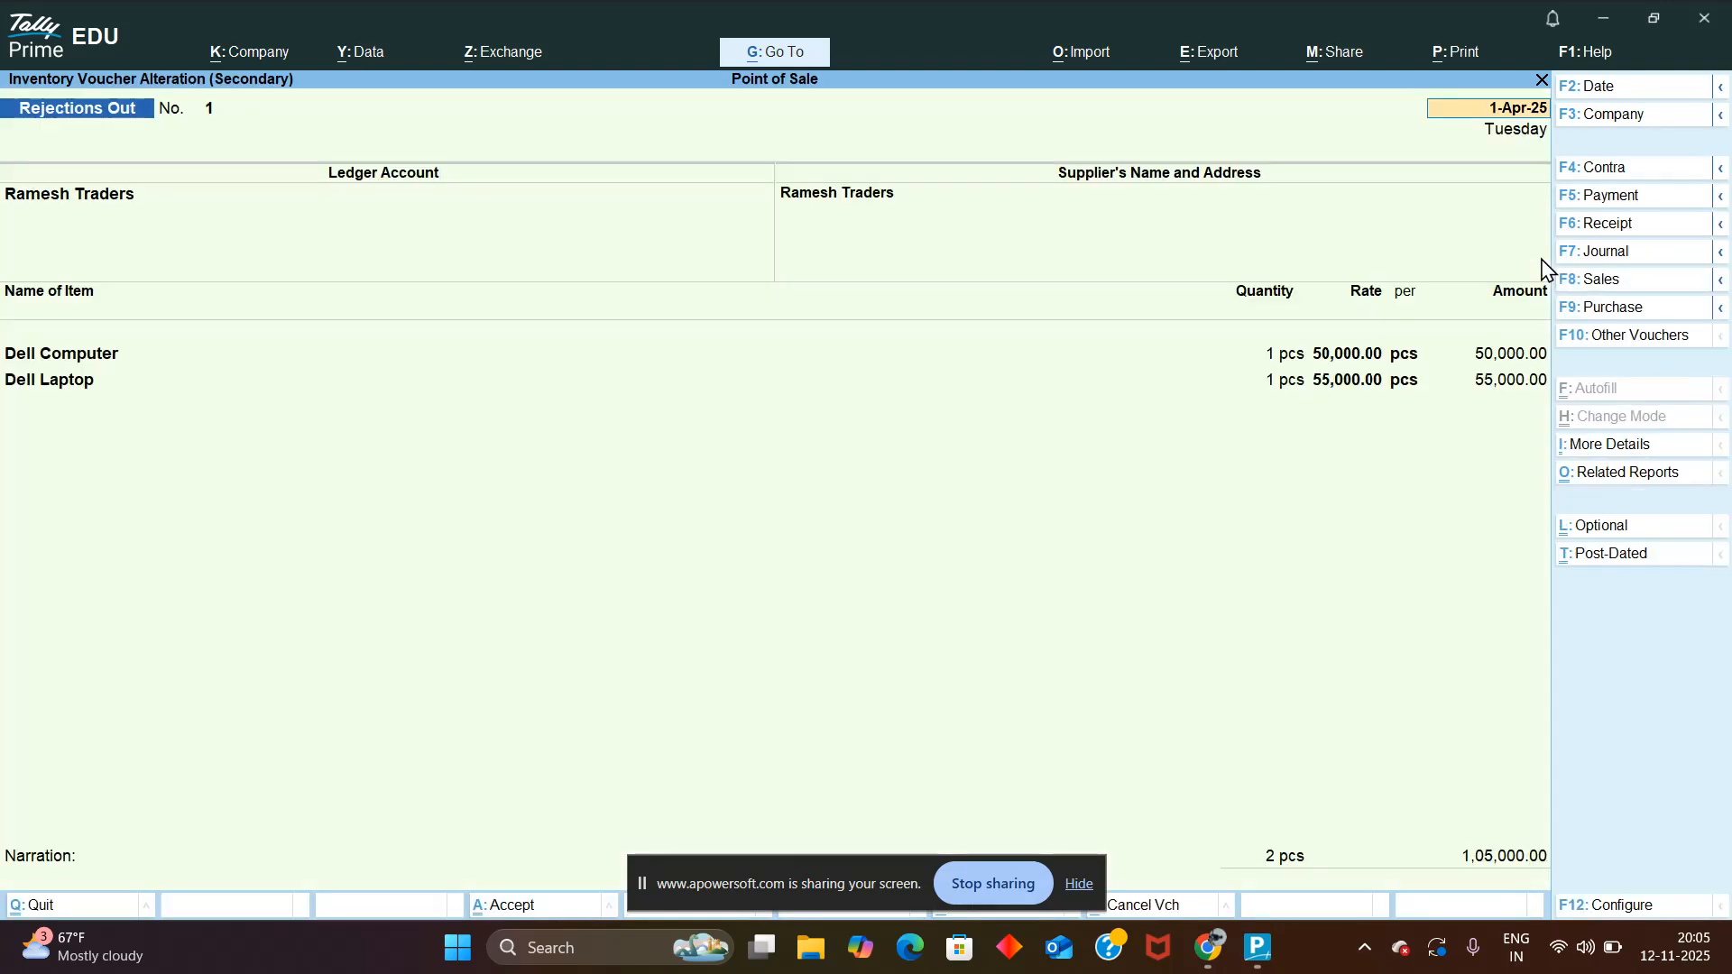
pyautogui.press('Escape')
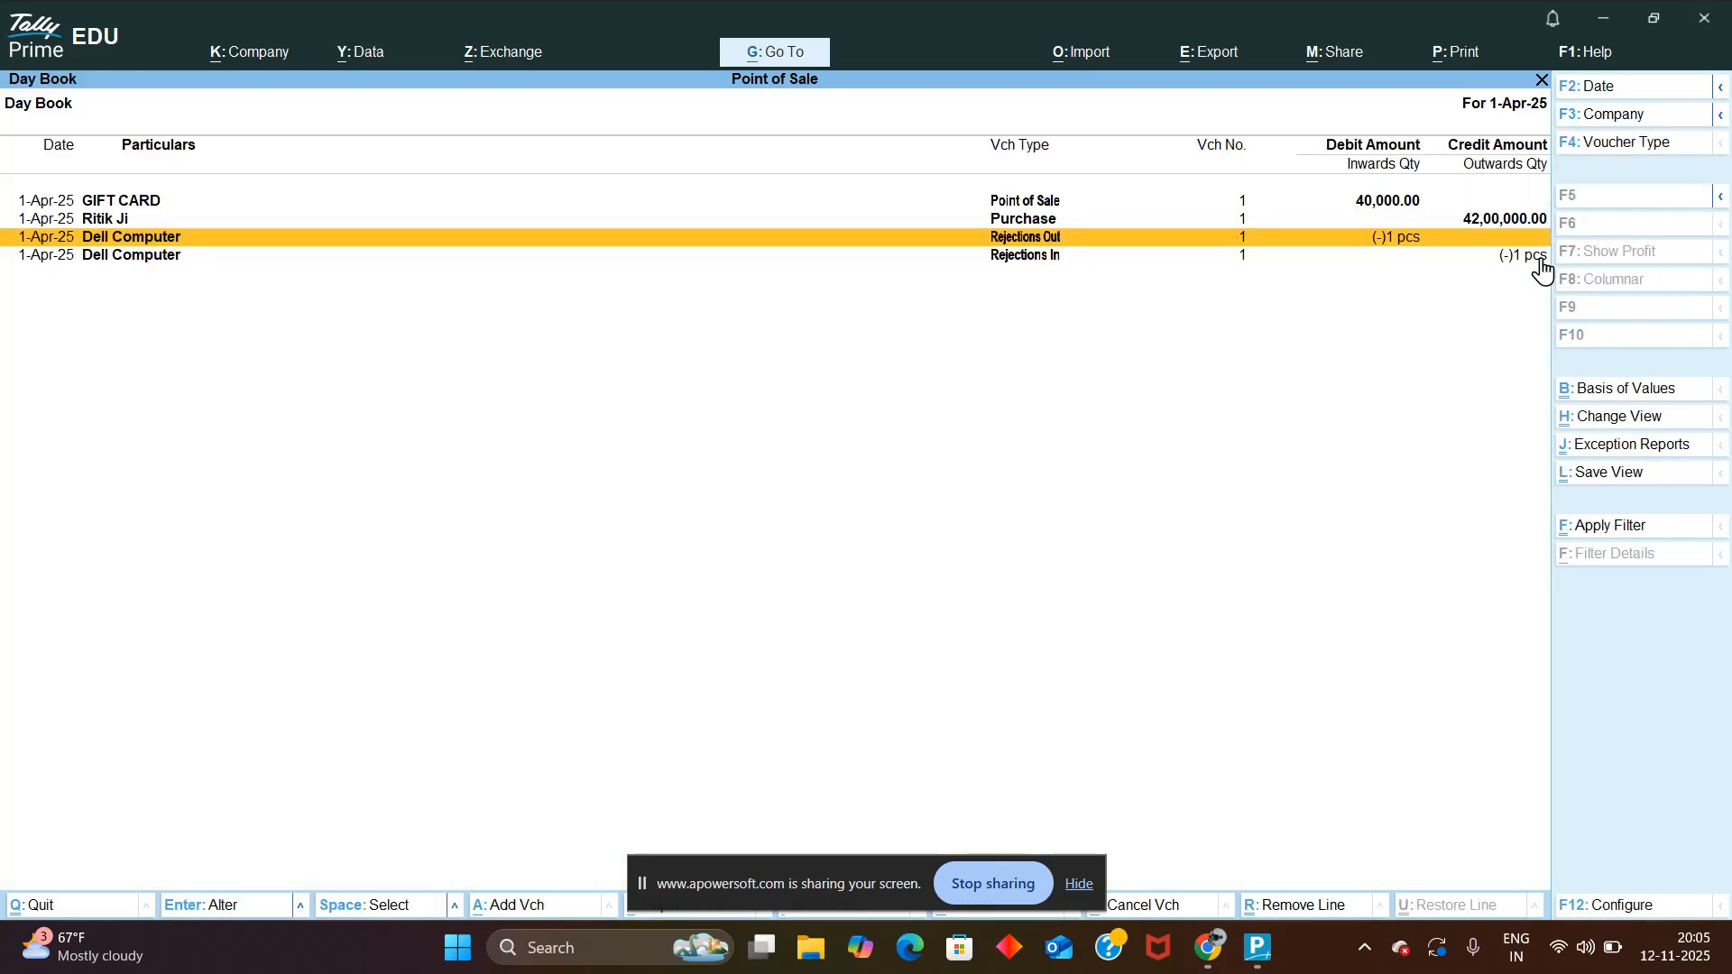
# Step: Check the items and rates in the Rejections In voucher, and leave the Day Book for the Gateway of Tally
pyautogui.press('Down')
pyautogui.press('Return')
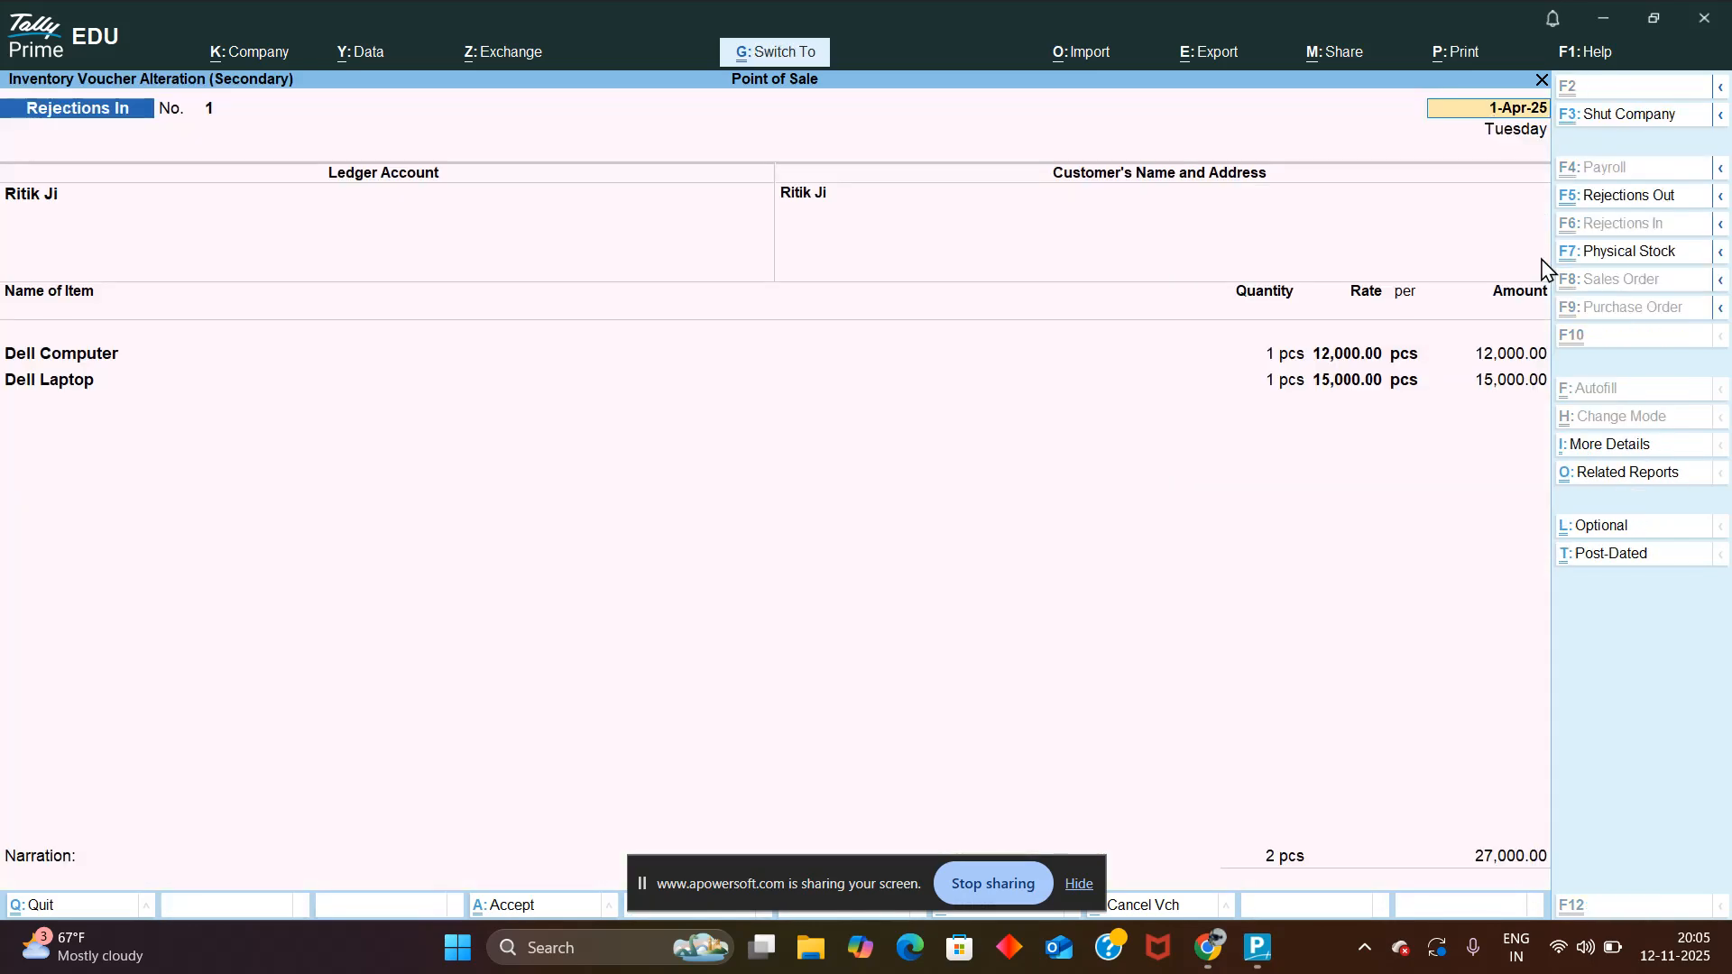
pyautogui.press('Escape')
pyautogui.press('Escape')
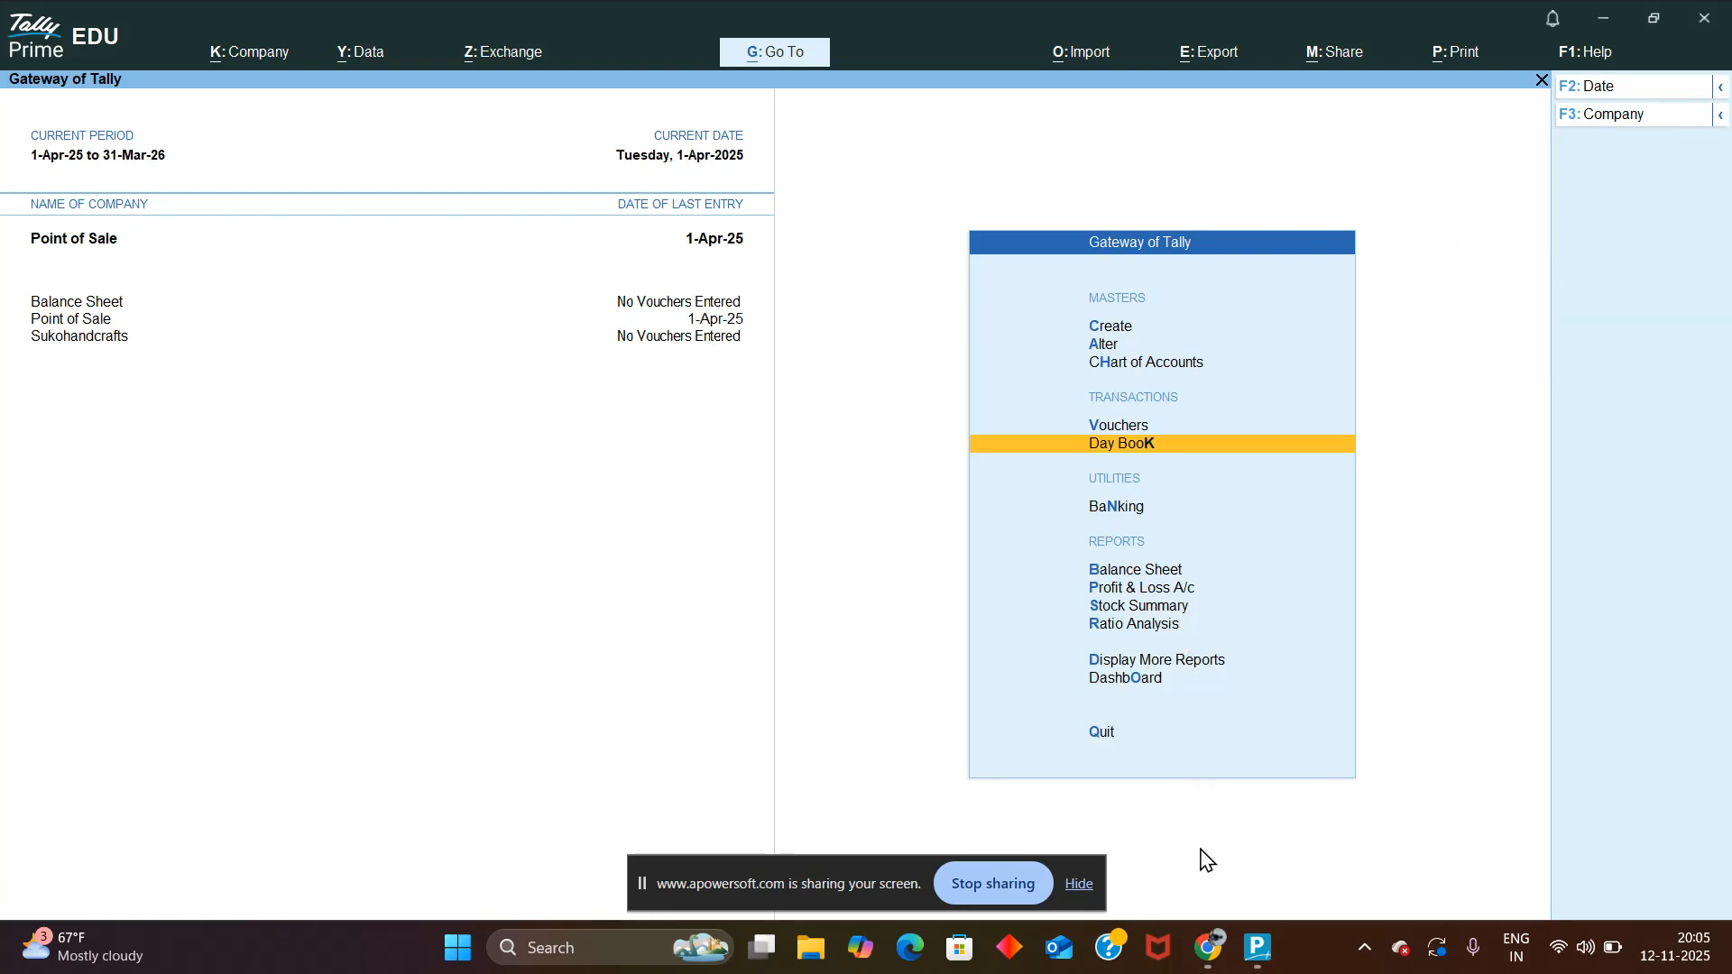
pyautogui.moveTo(1209, 947)
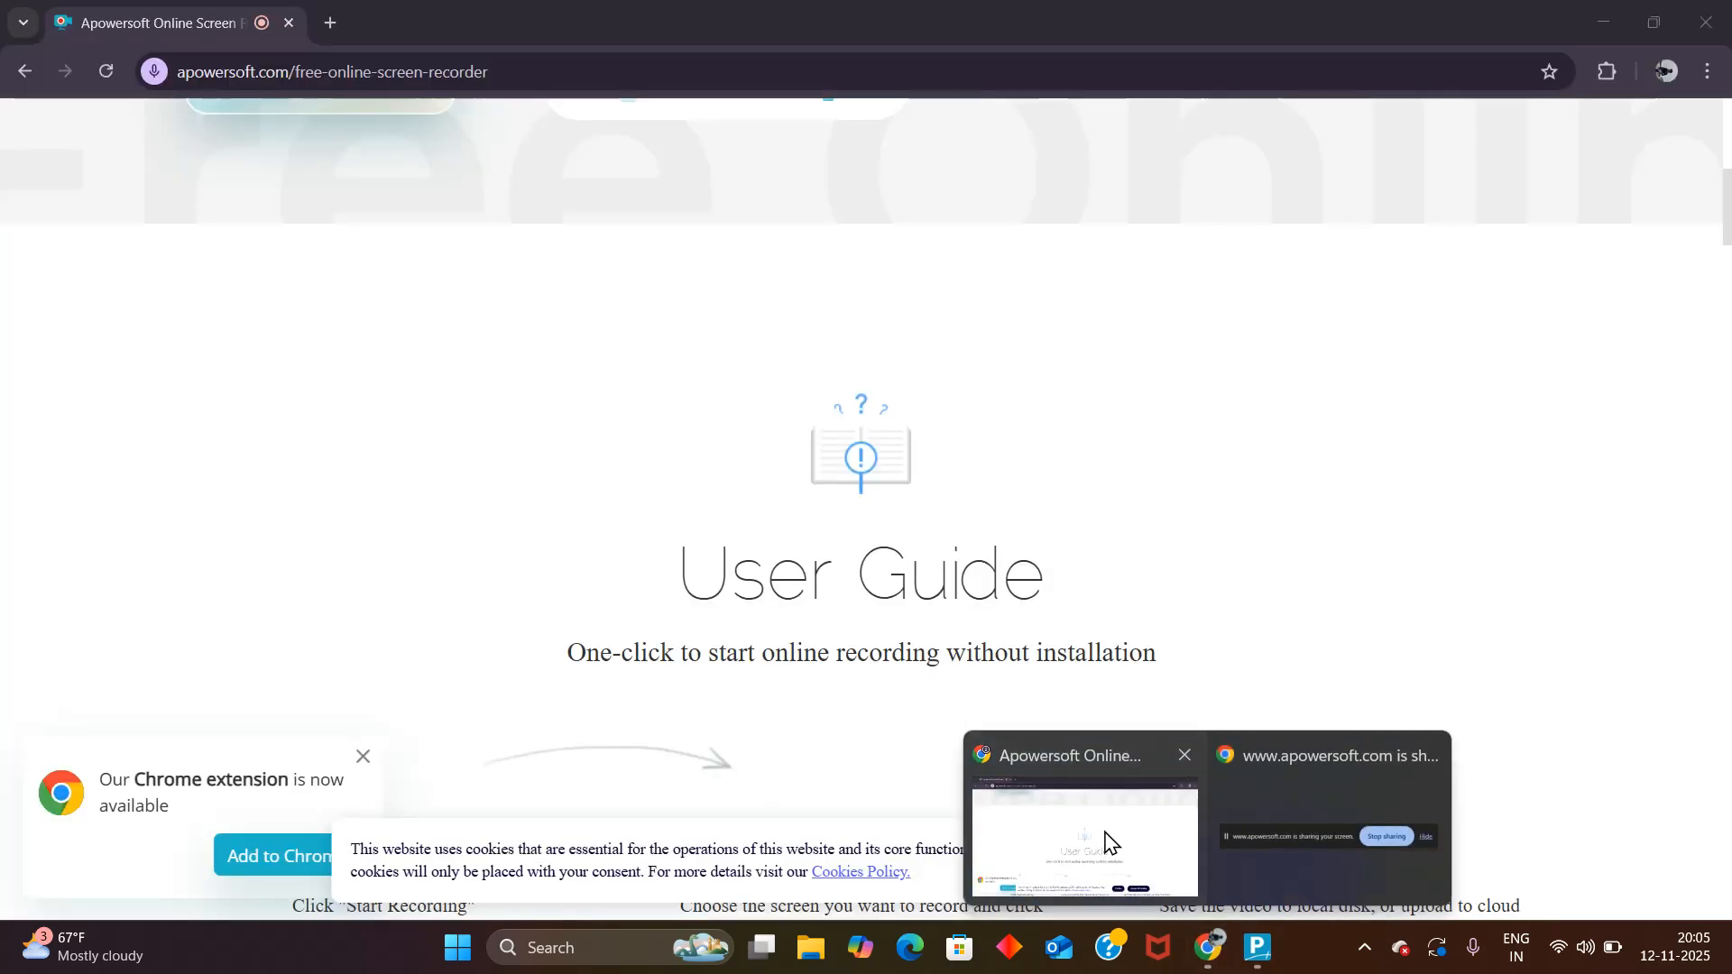
pyautogui.click(1104, 835)
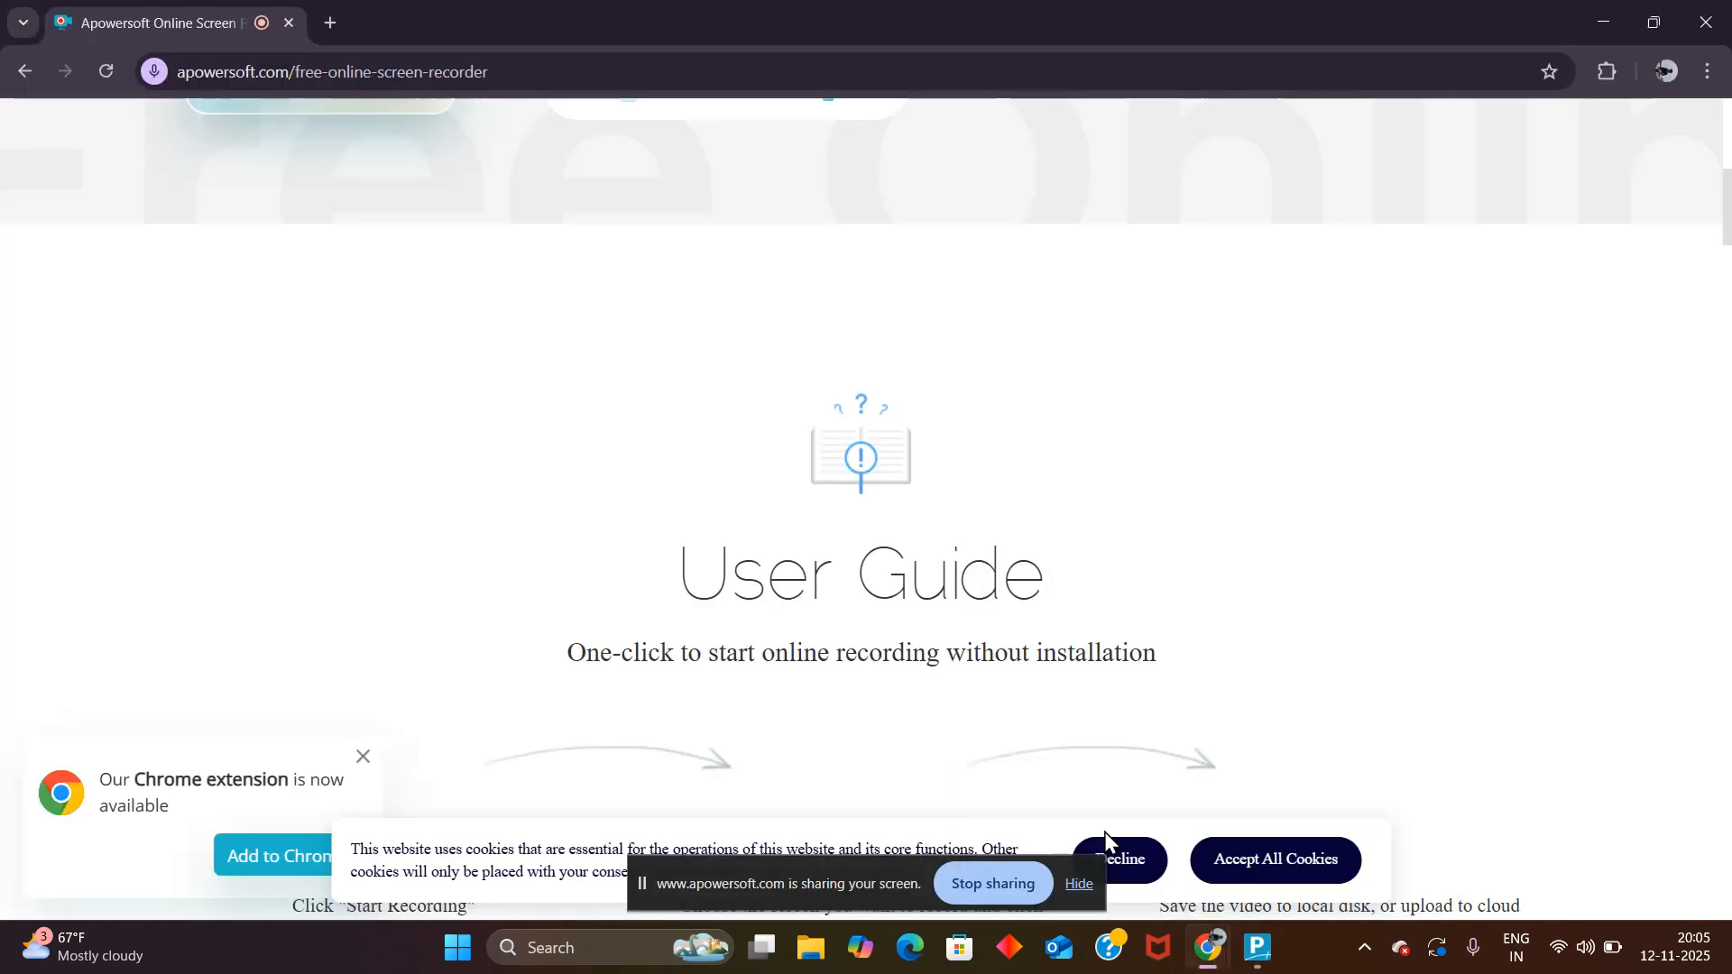
pyautogui.scroll(2, 1060, 612)
pyautogui.scroll(6, 1060, 611)
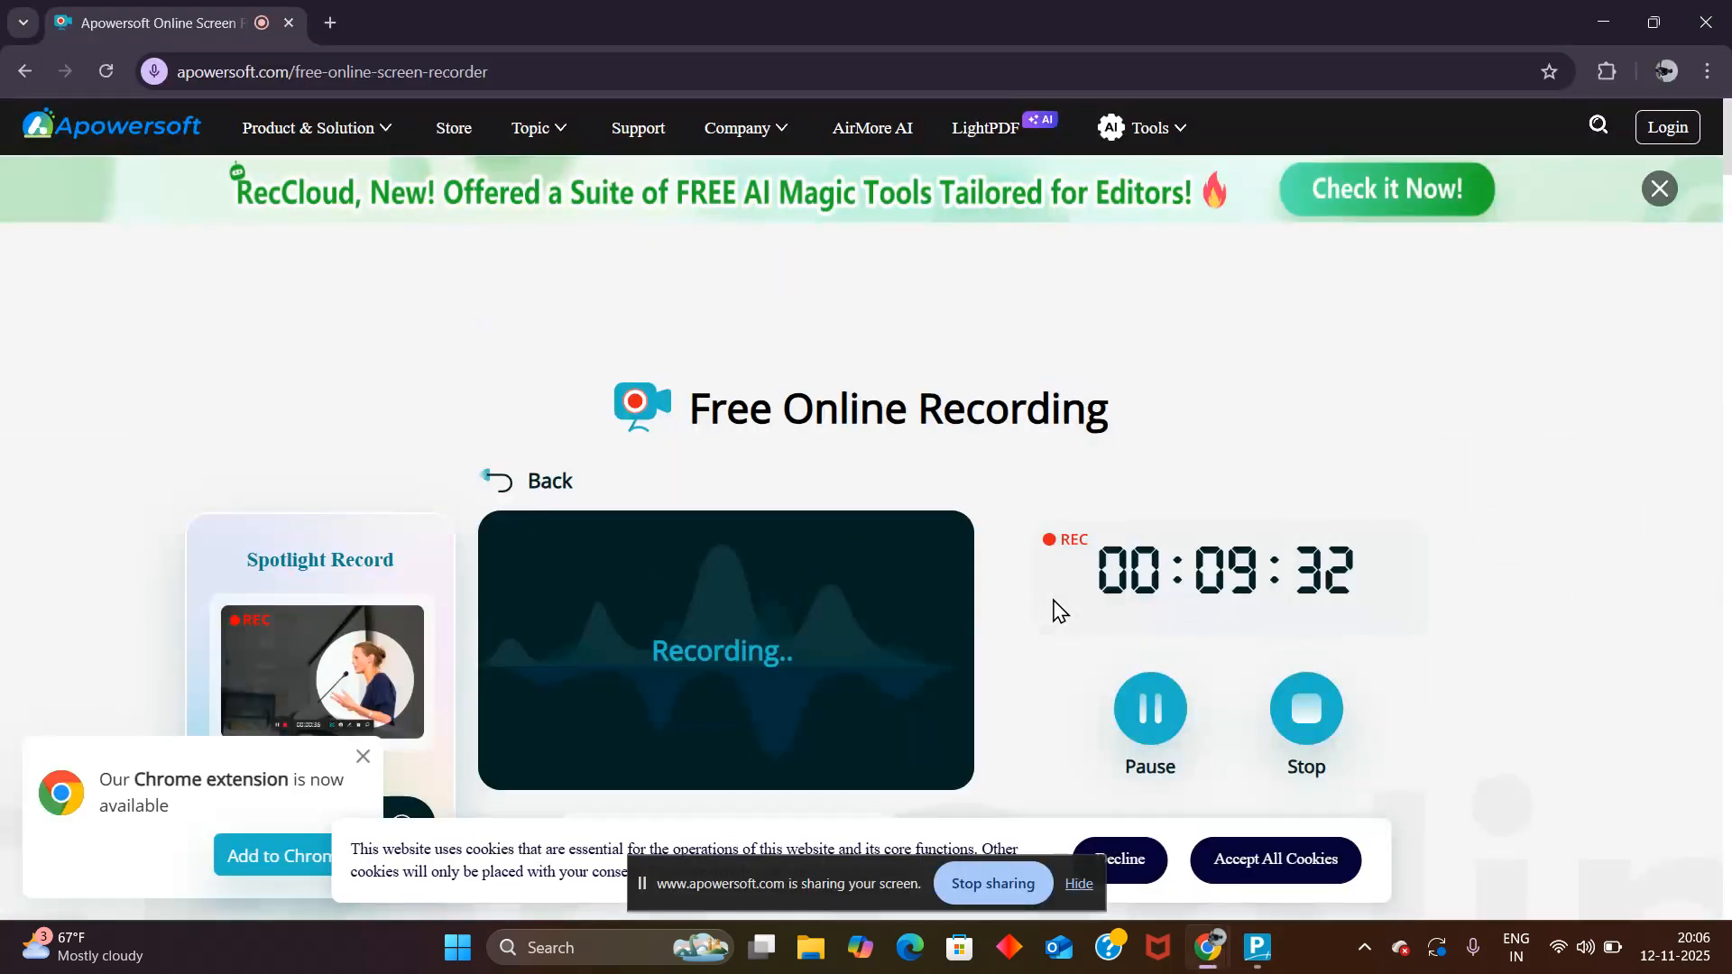